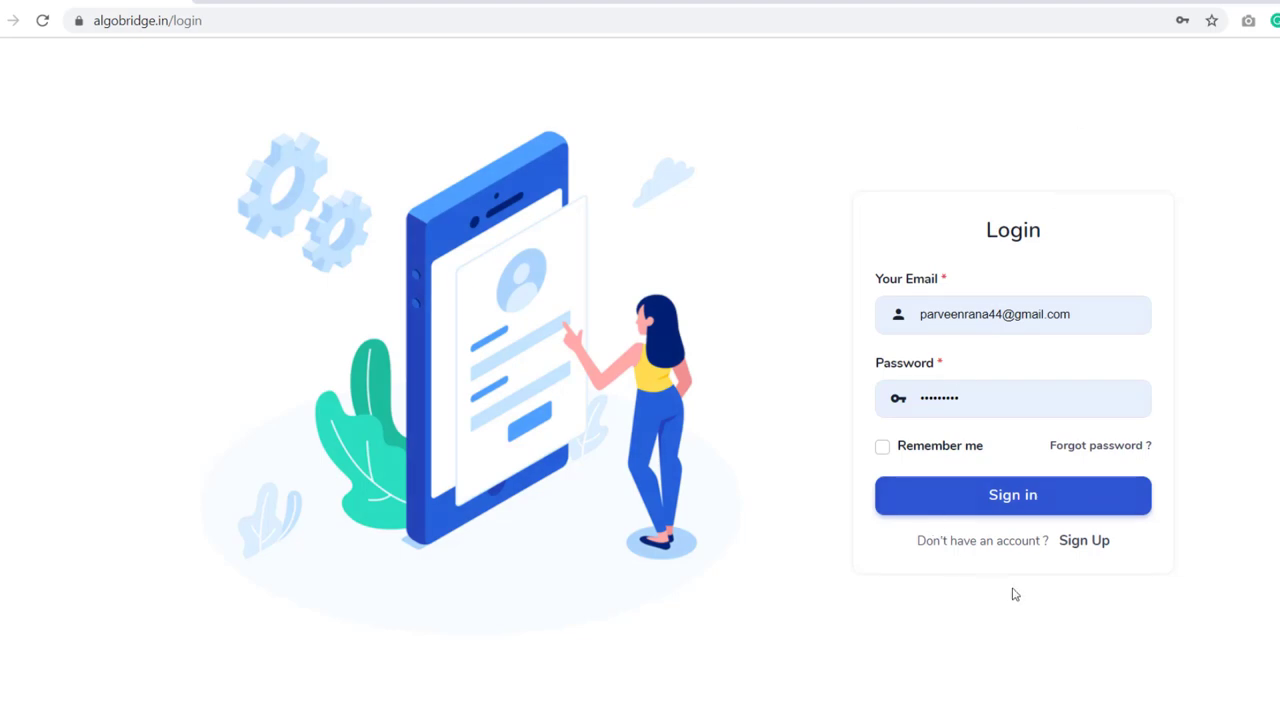
# - Switch to the signup form and check the Name, Email and Password fields, dismissing saved suggestions
pyautogui.click(1080, 544)
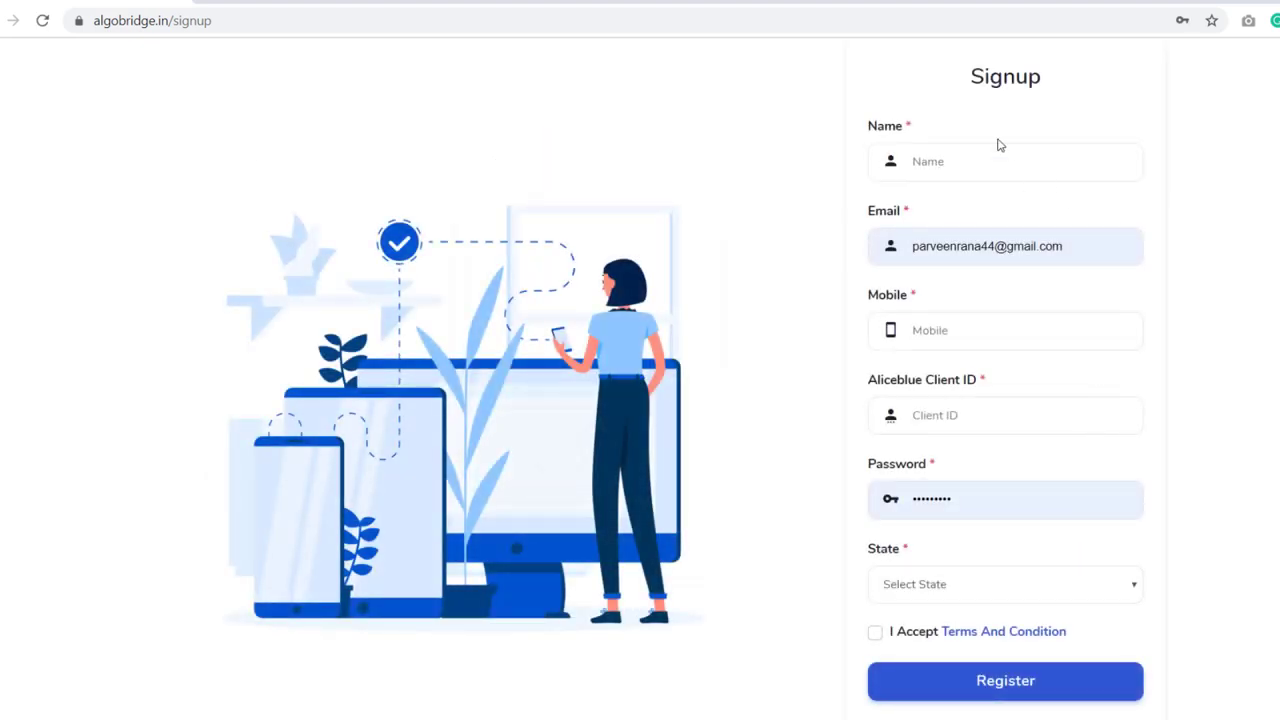
pyautogui.click(971, 153)
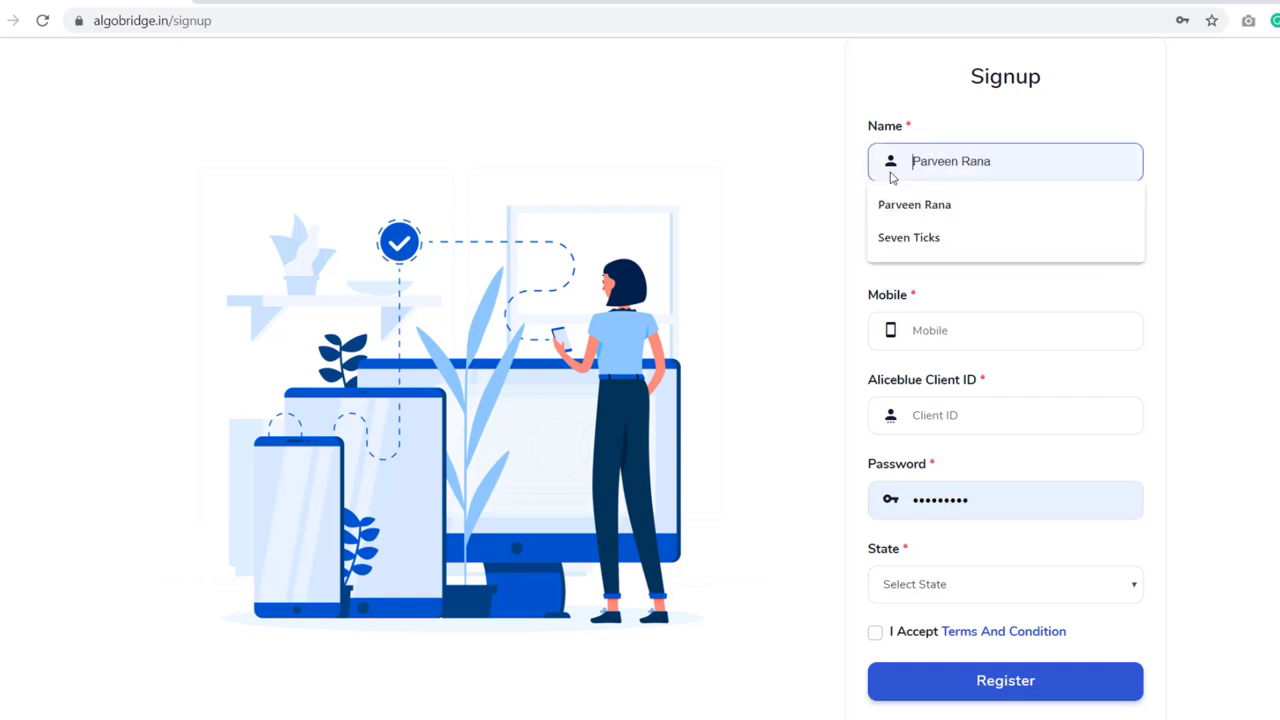
pyautogui.click(829, 157)
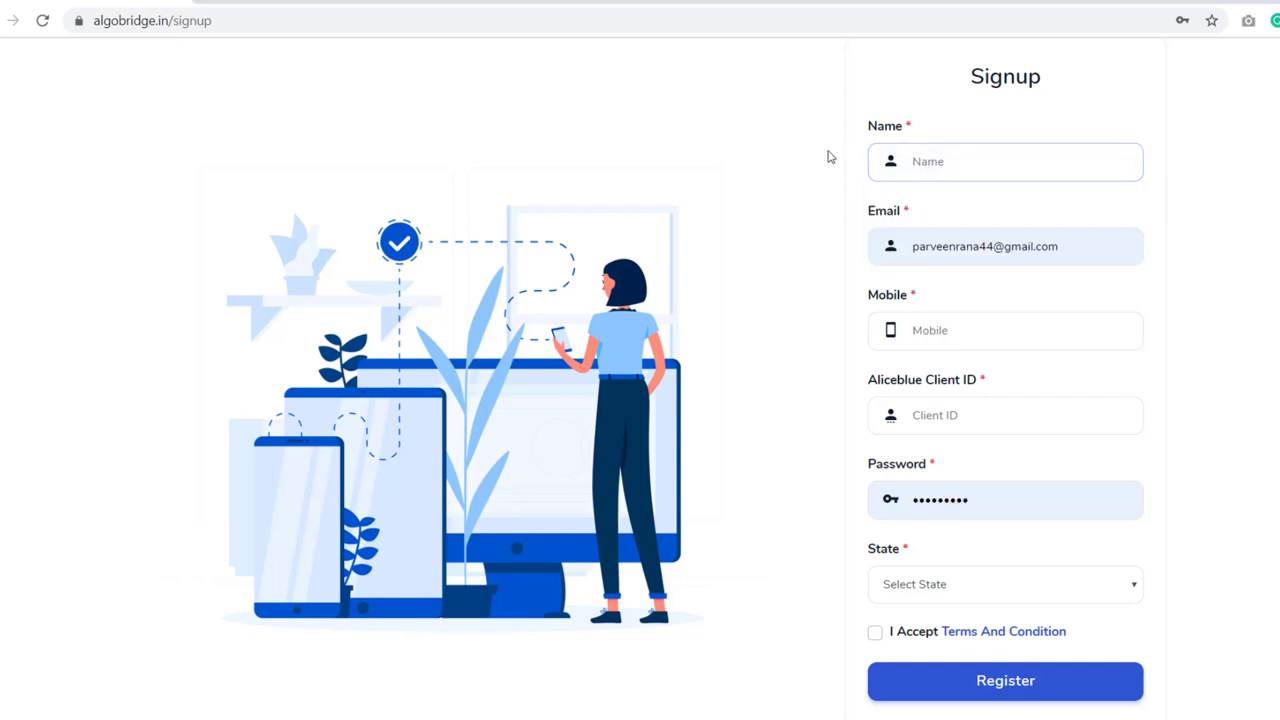
pyautogui.click(1009, 251)
pyautogui.press('Escape')
pyautogui.click(740, 276)
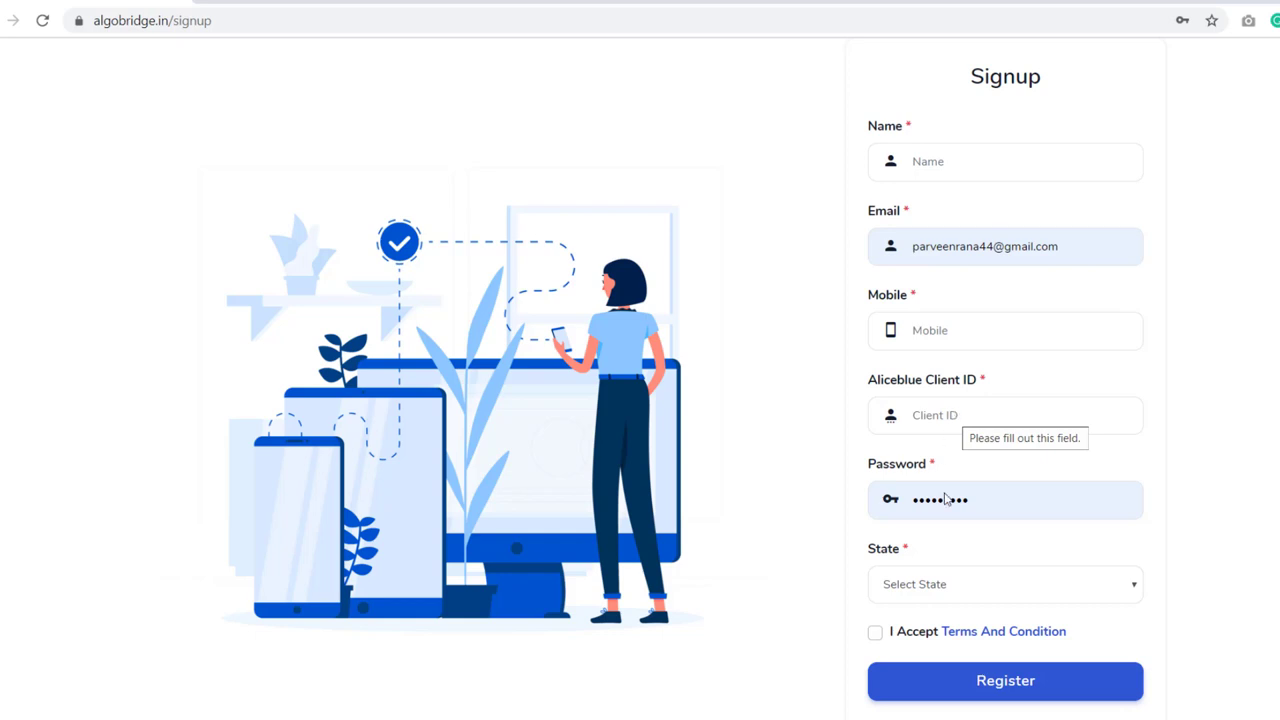
pyautogui.click(977, 509)
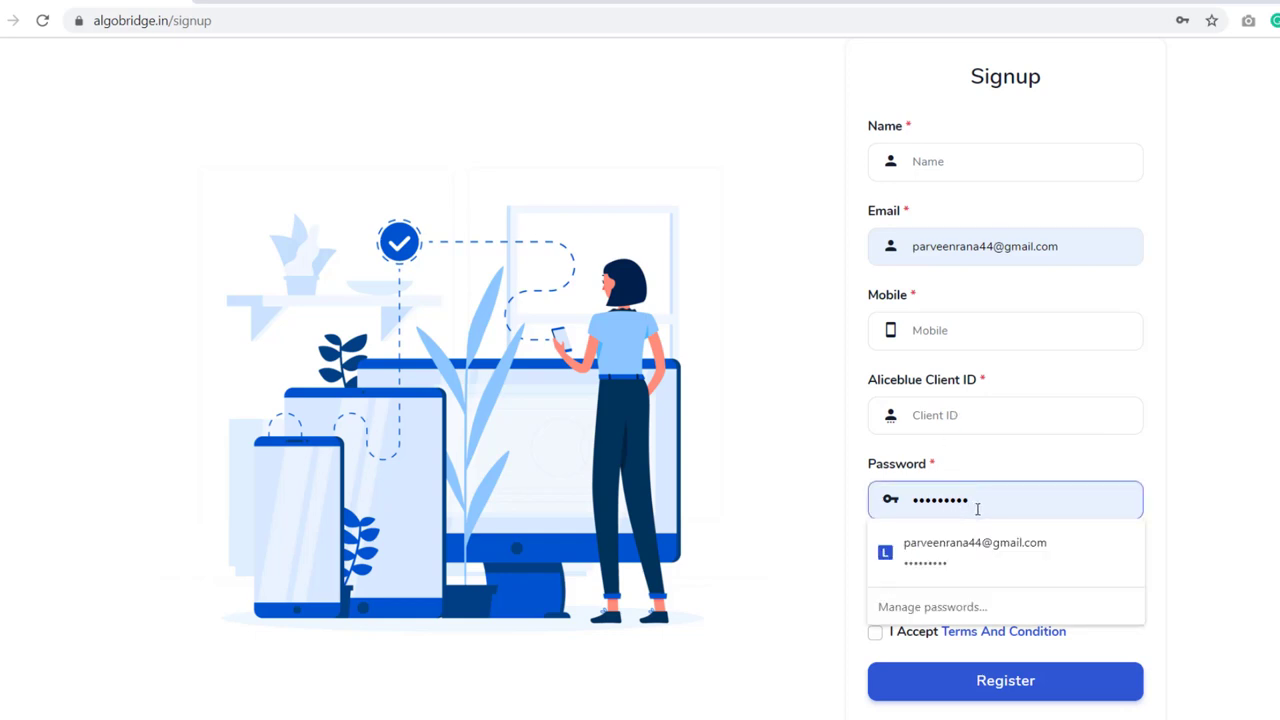
pyautogui.click(797, 491)
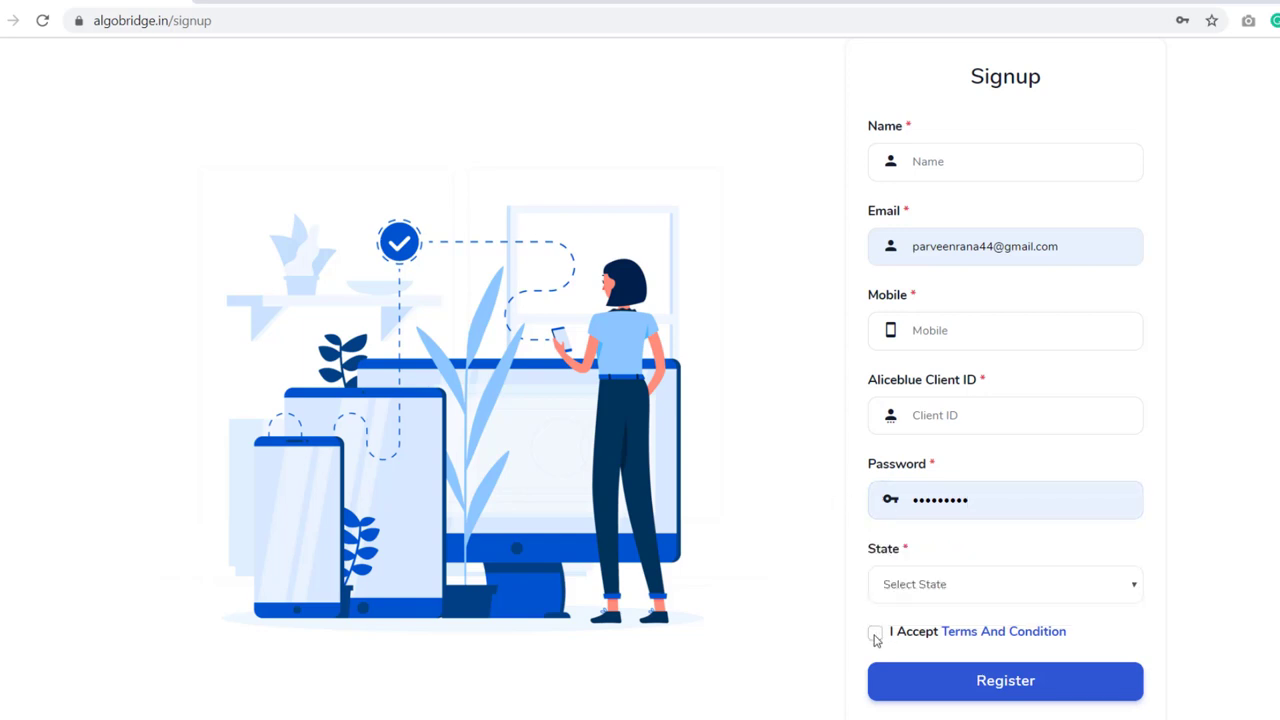
# - Read the Terms And Condition, close them and scroll down the signup form
pyautogui.click(962, 636)
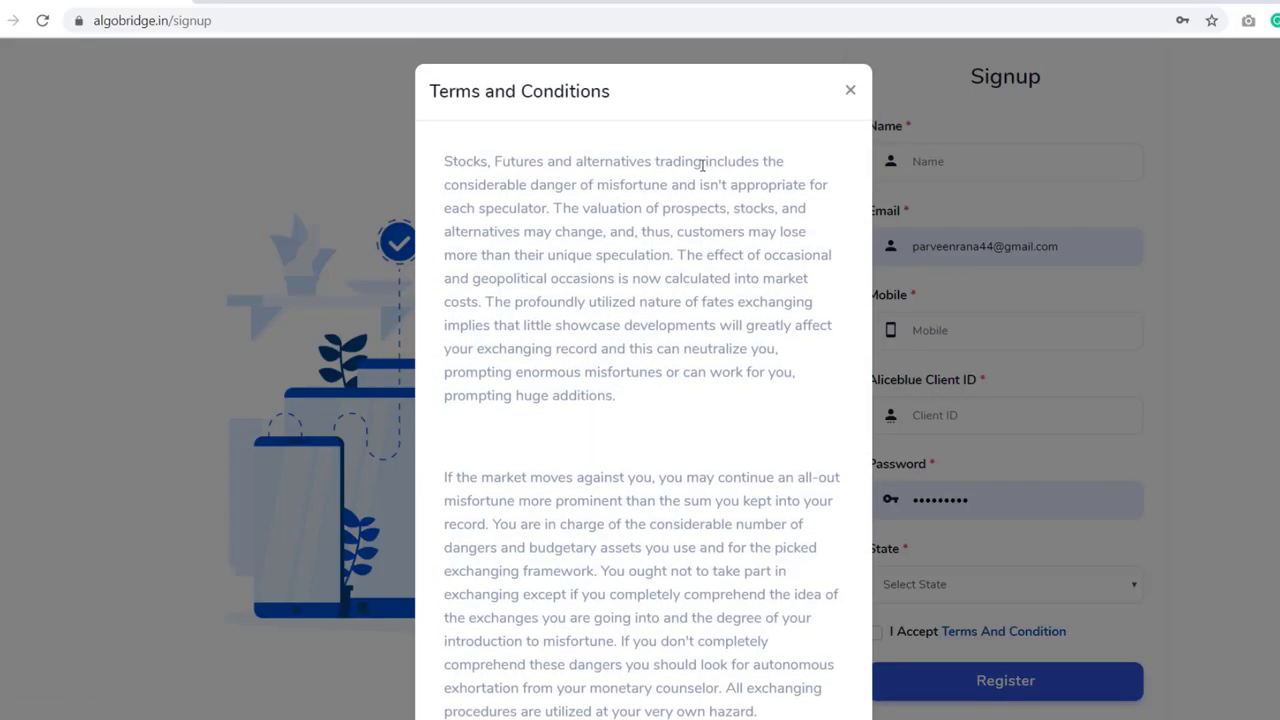
pyautogui.click(848, 92)
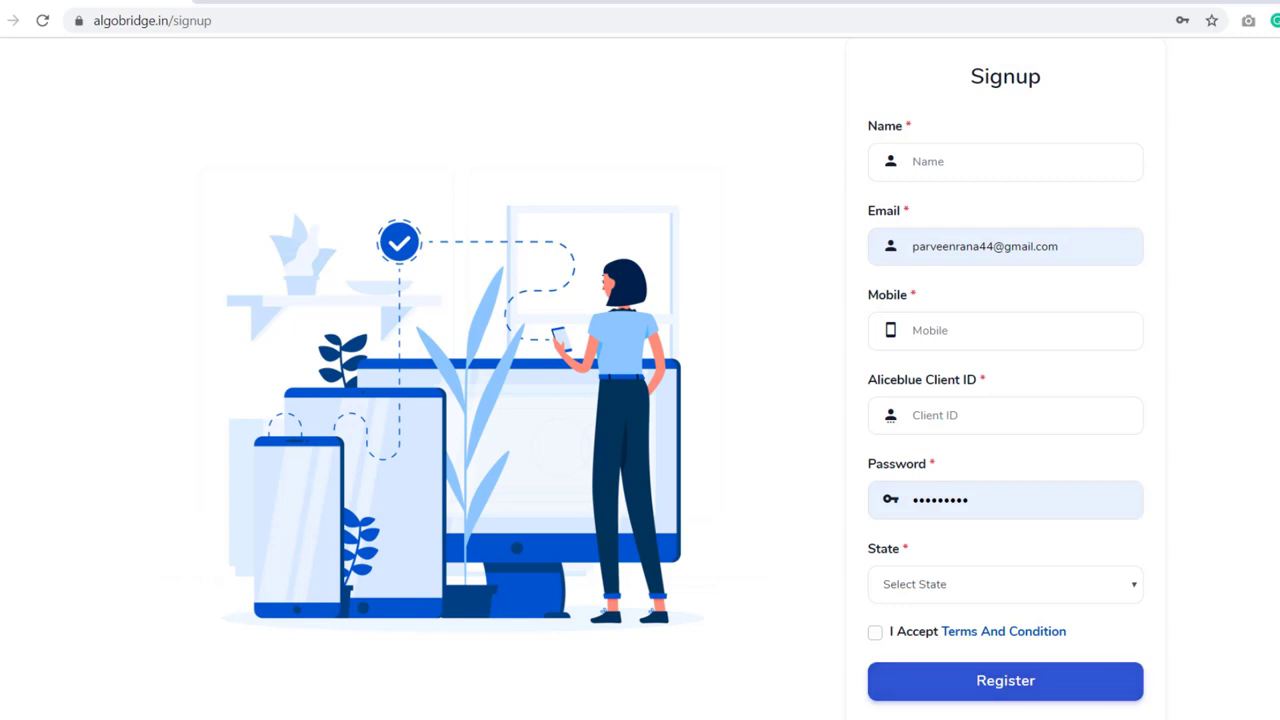
pyautogui.scroll(-1, 640, 380)
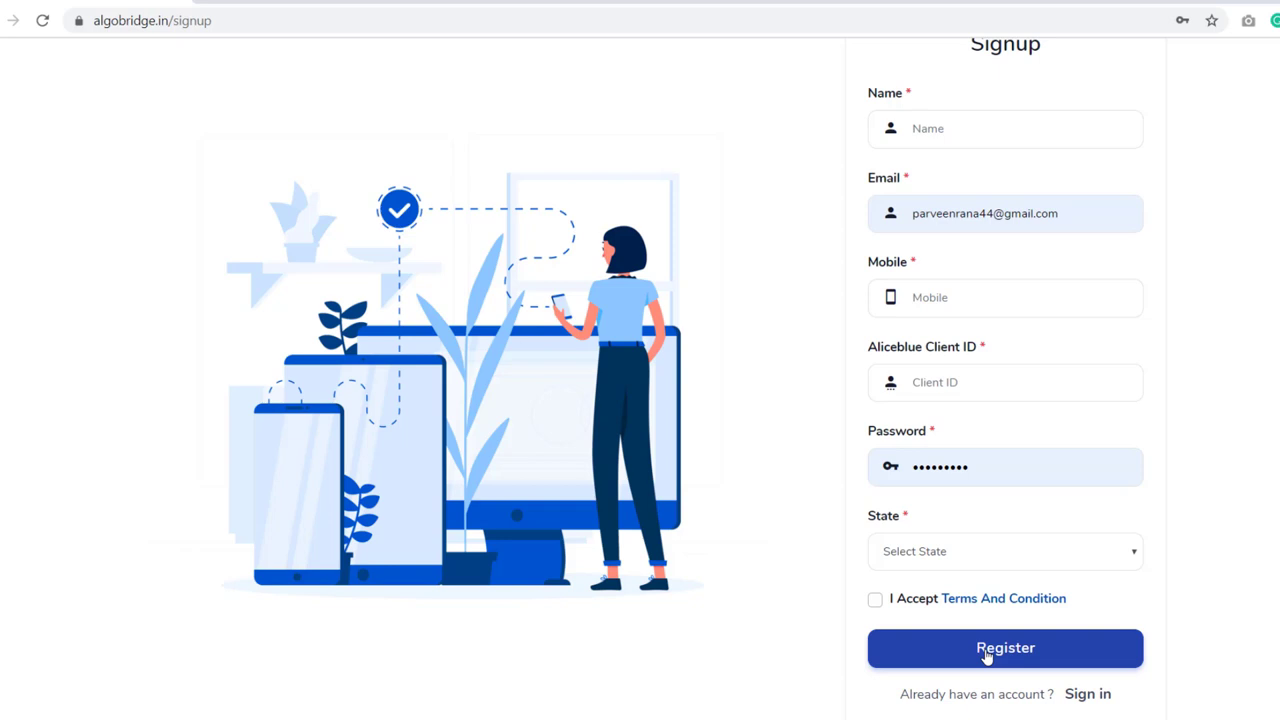
# - Return to the login page and sign in with the saved credentials
pyautogui.click(1087, 704)
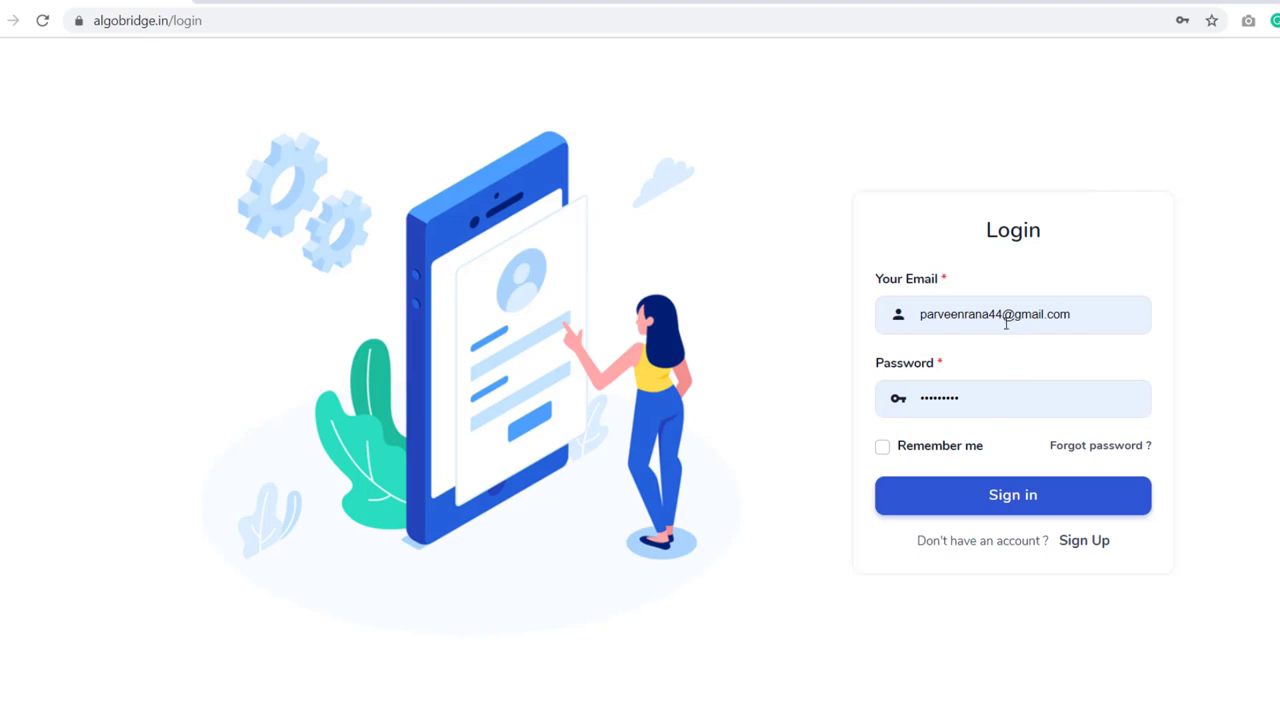
pyautogui.click(992, 498)
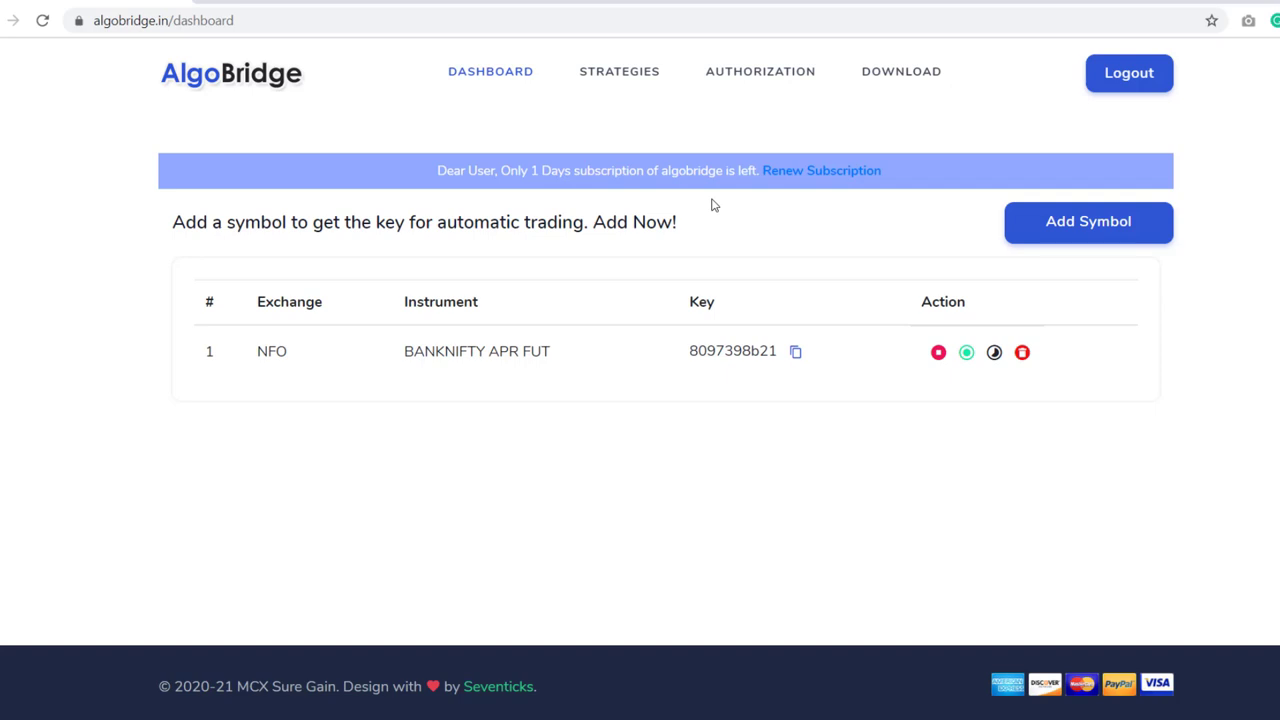
# - Cancel the Renew Subscription payment popup and delete the BANKNIFTY APR FUT symbol
pyautogui.click(822, 172)
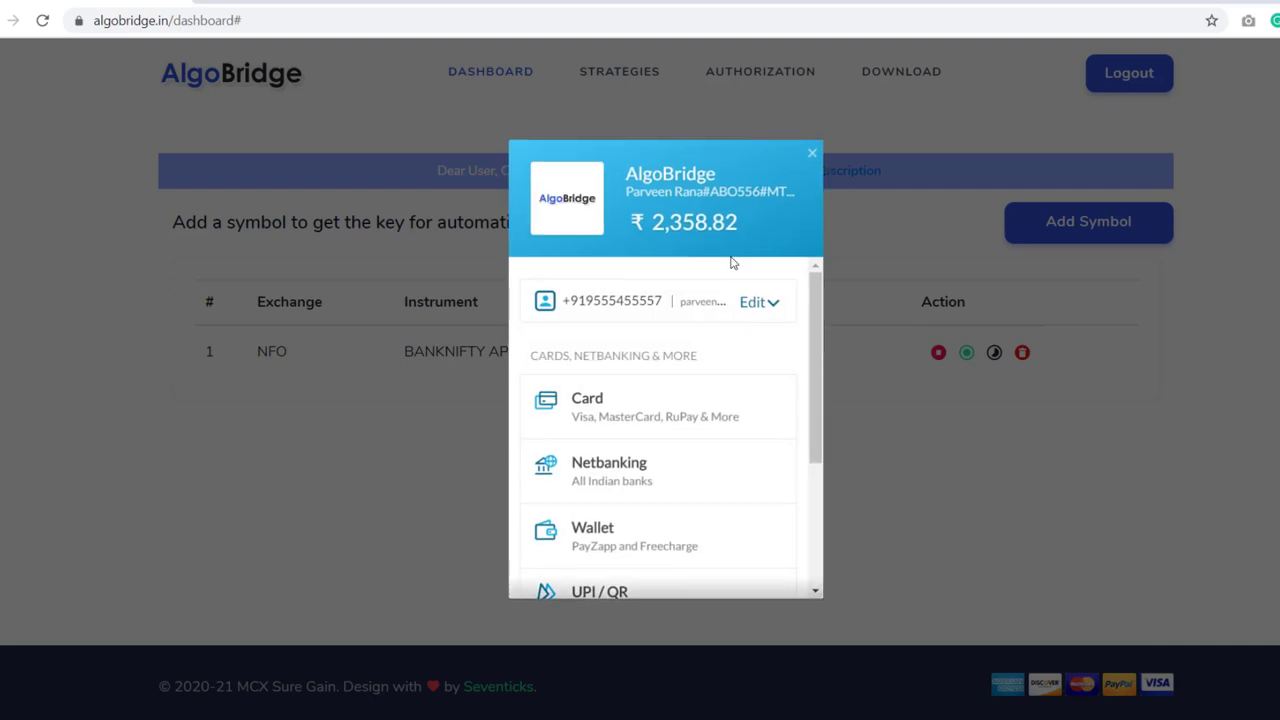
pyautogui.click(812, 156)
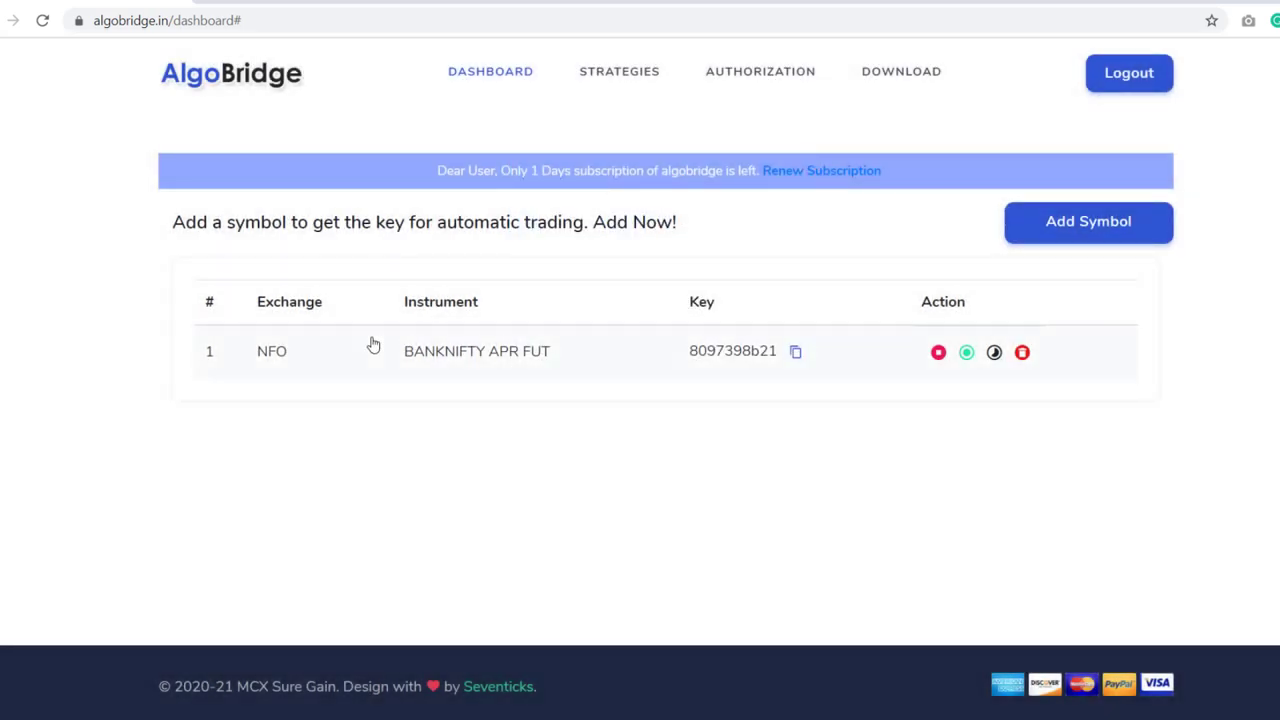
pyautogui.click(1022, 353)
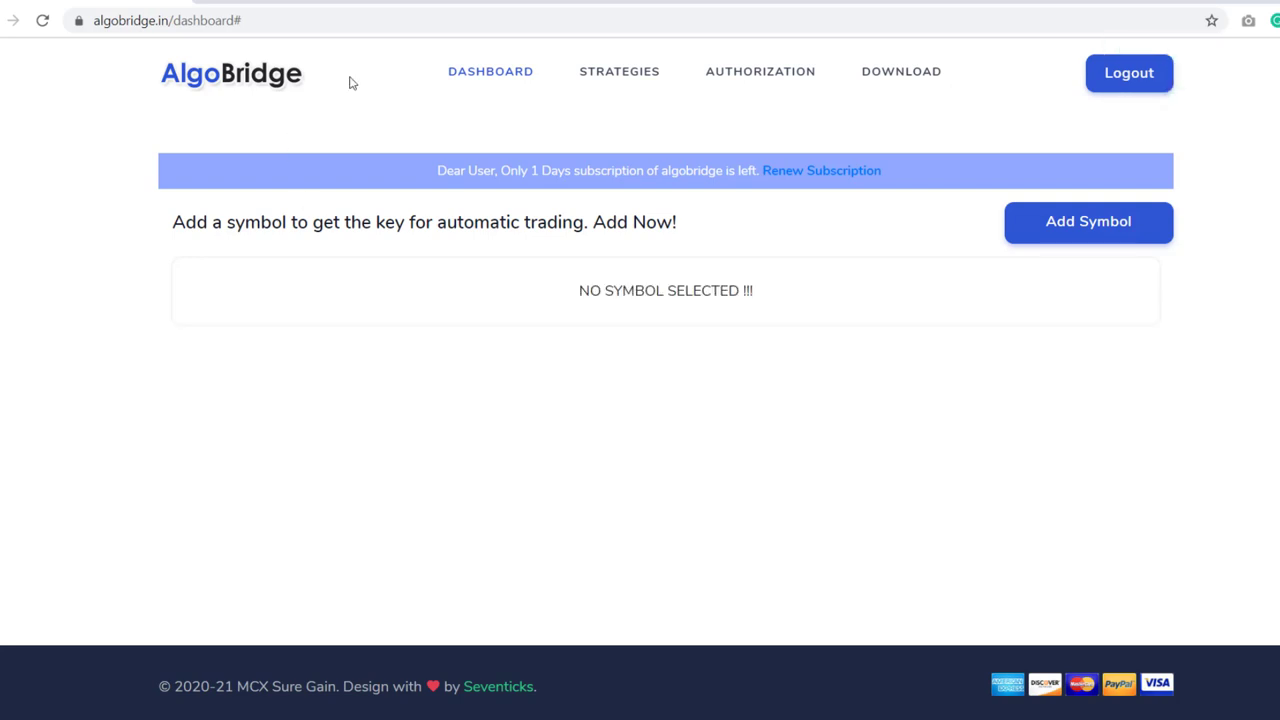
# - Open the Strategies page and scroll through the strategy cards
pyautogui.click(617, 80)
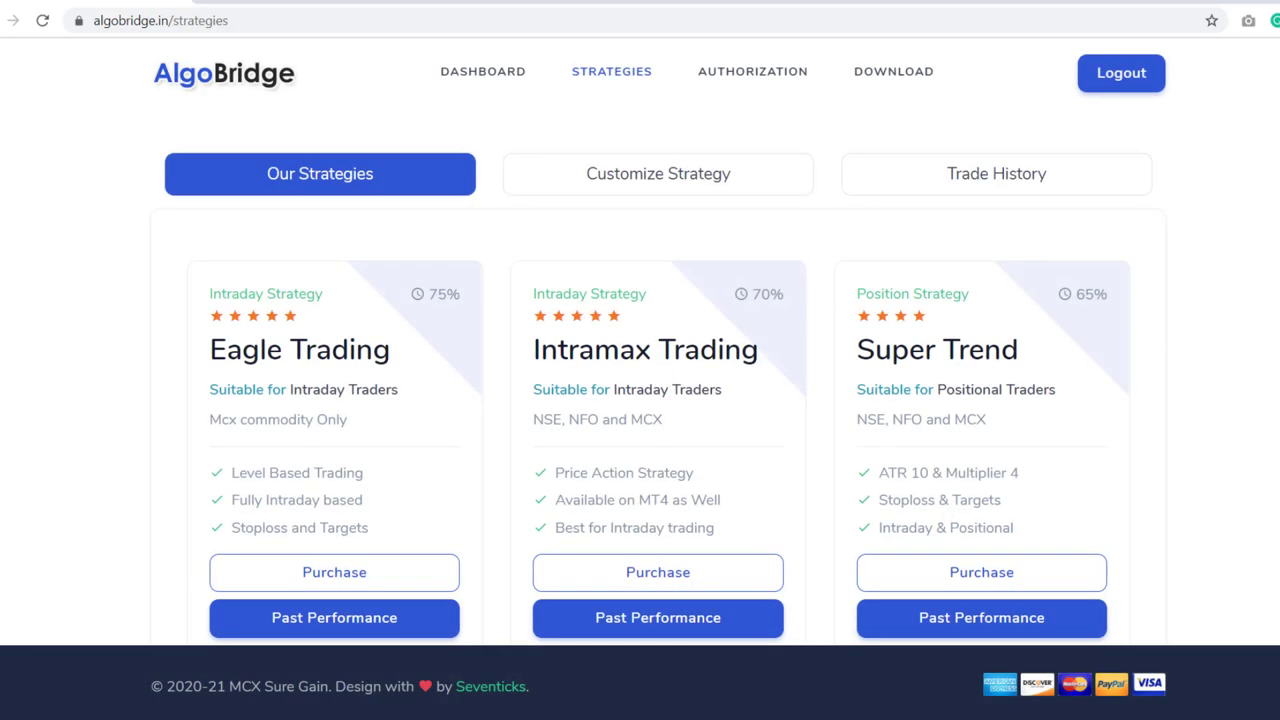
pyautogui.rightClick(1135, 323)
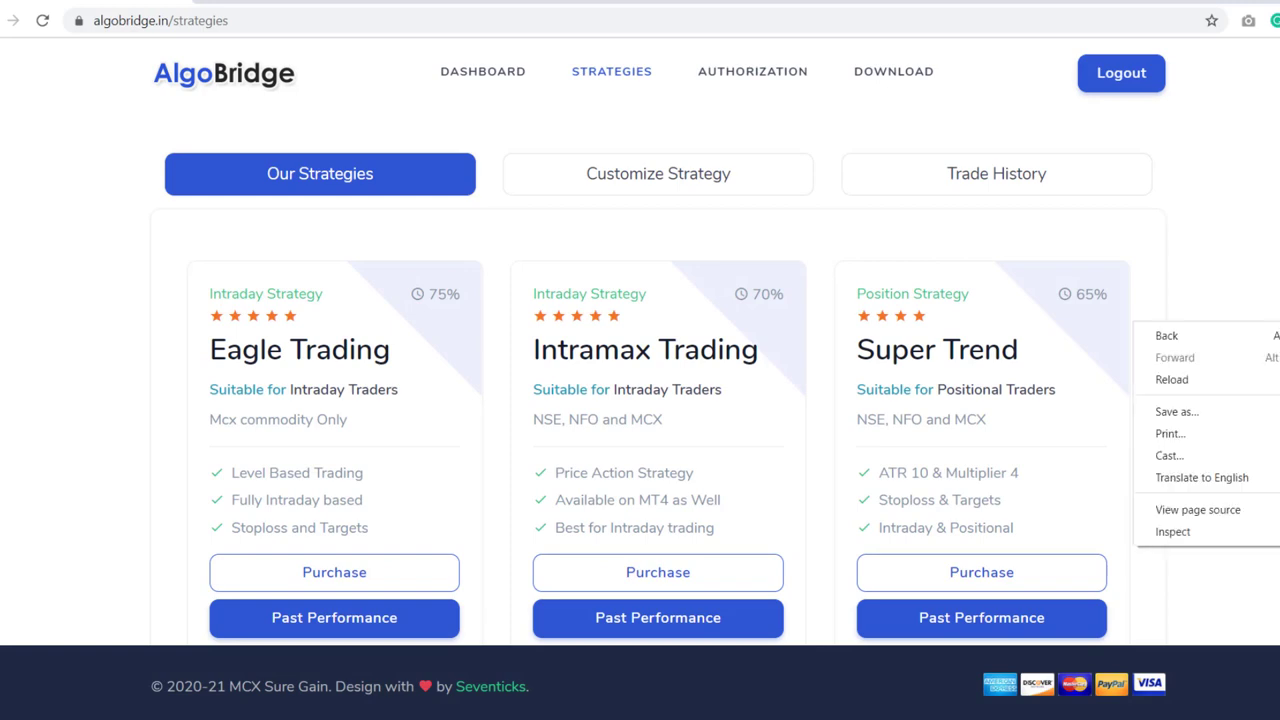
pyautogui.press('Escape')
pyautogui.scroll(-5, 640, 380)
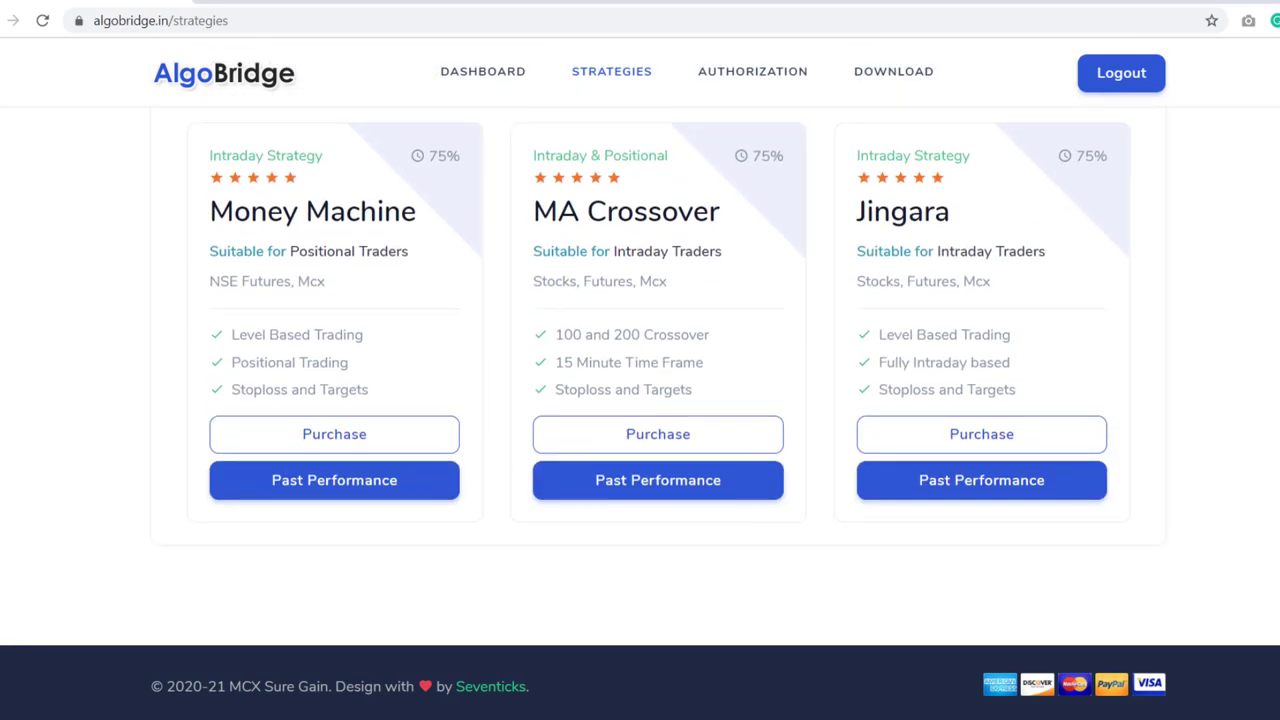
pyautogui.scroll(4, 640, 380)
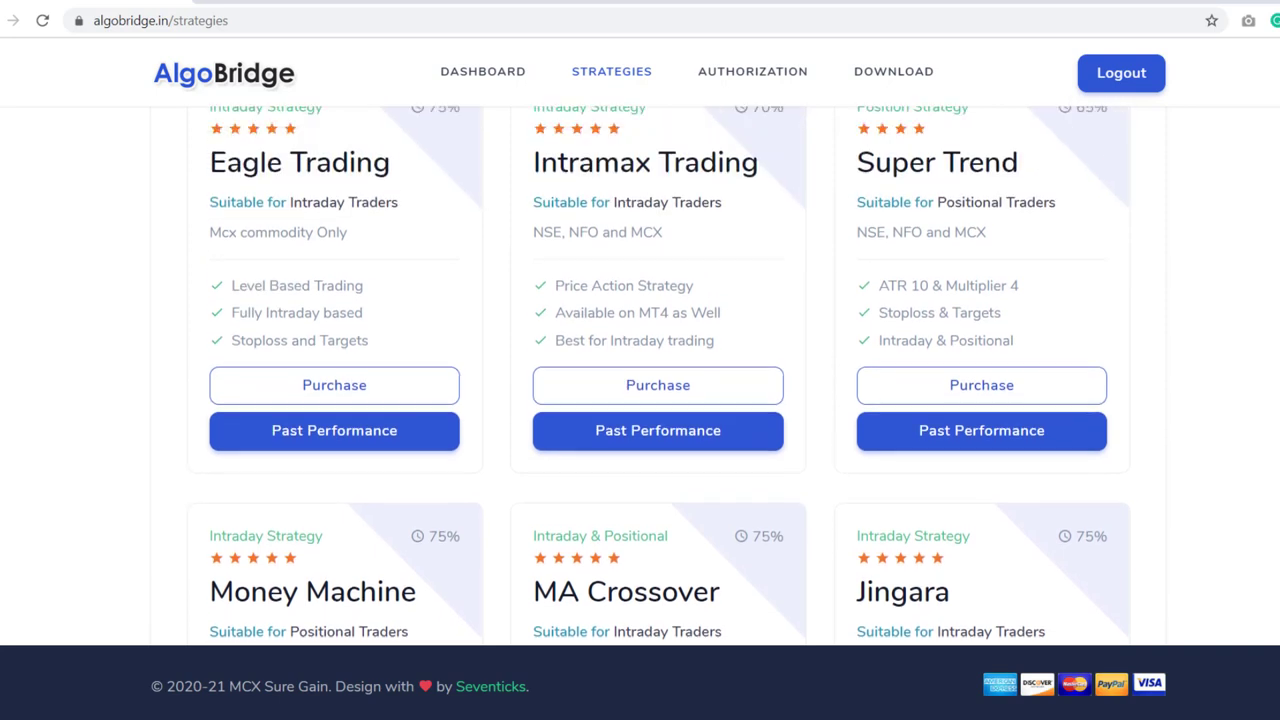
pyautogui.scroll(1, 328, 635)
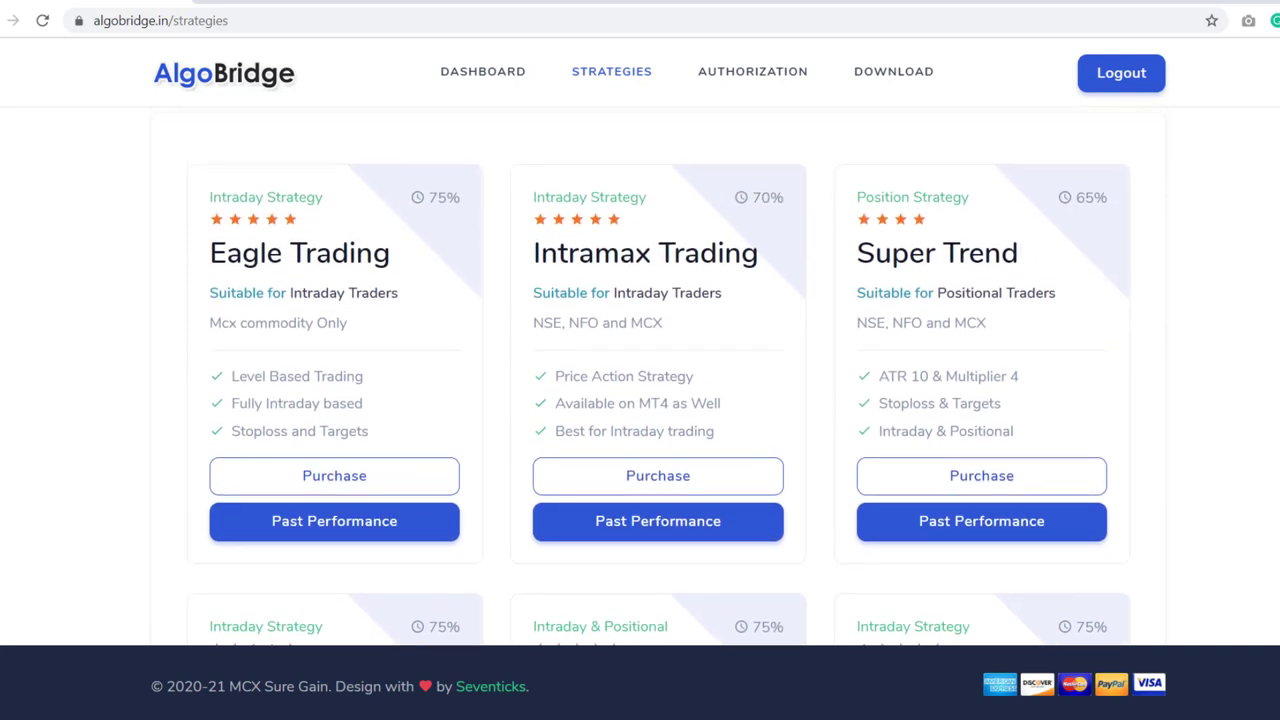
# - Review Eagle Trading's past performance table down to 88.89% accuracy, then go back to Strategies
pyautogui.click(331, 530)
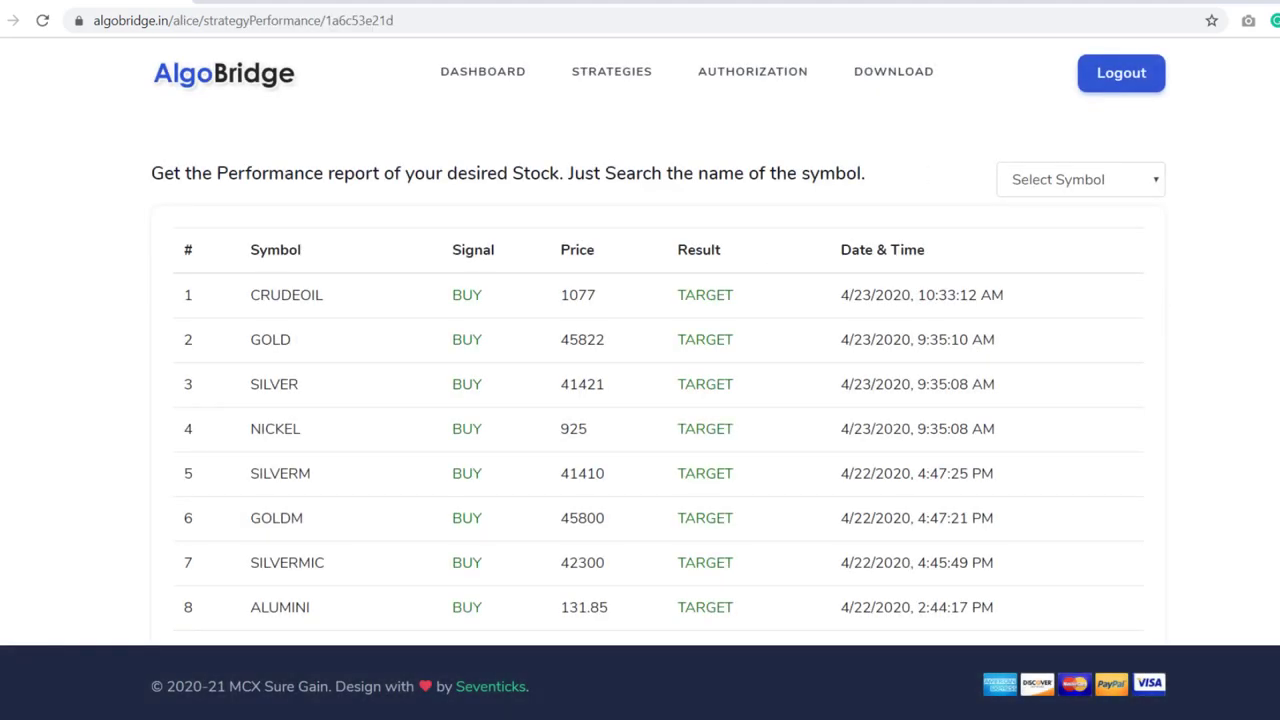
pyautogui.scroll(-13, 658, 380)
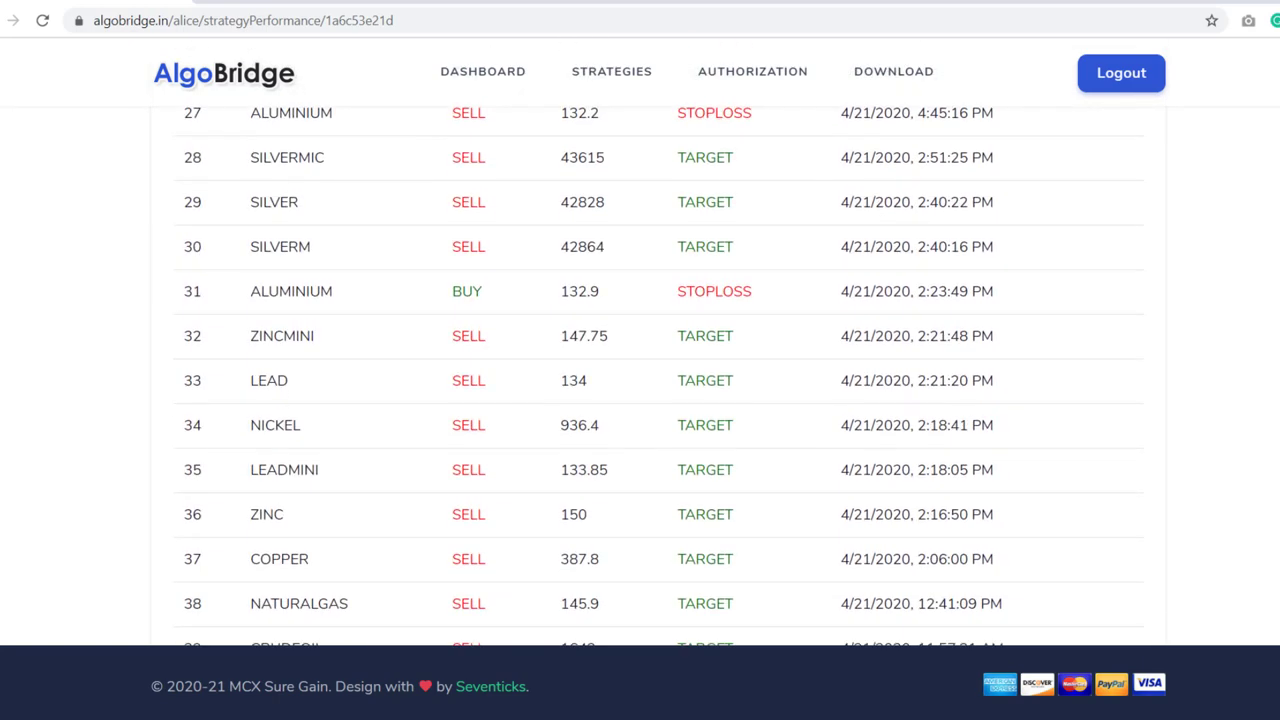
pyautogui.scroll(-15, 658, 380)
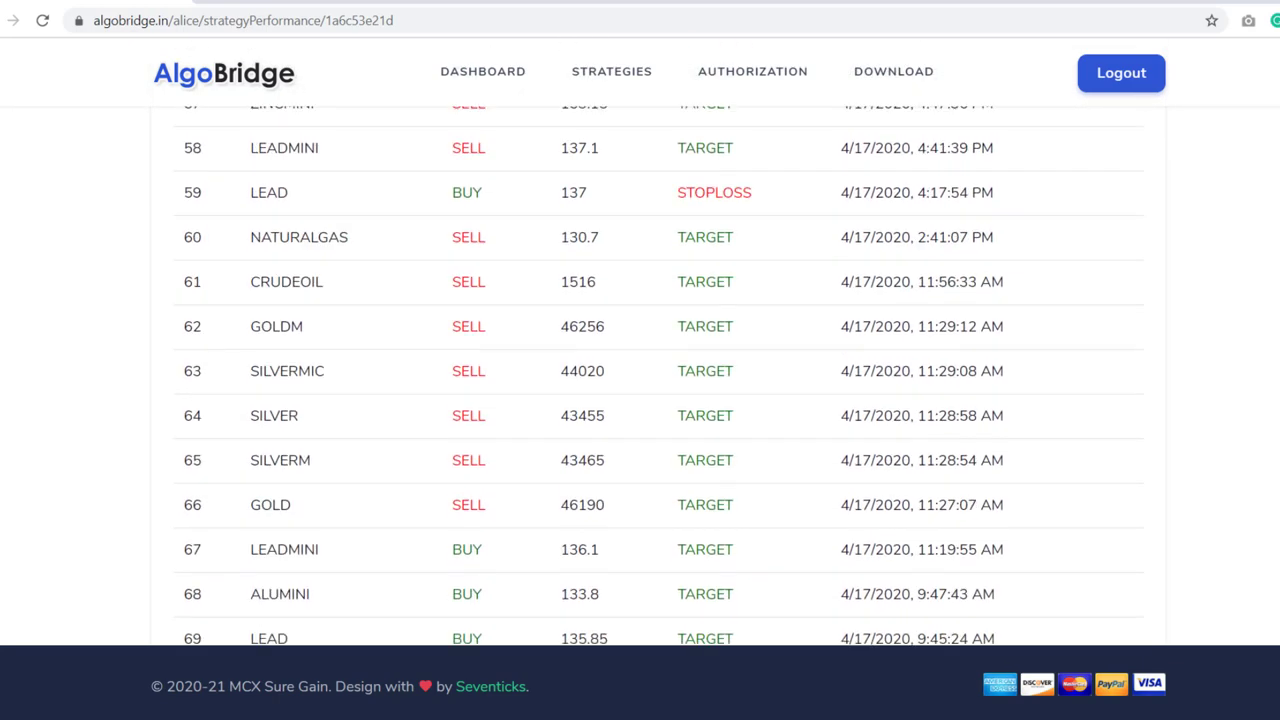
pyautogui.scroll(-16, 658, 380)
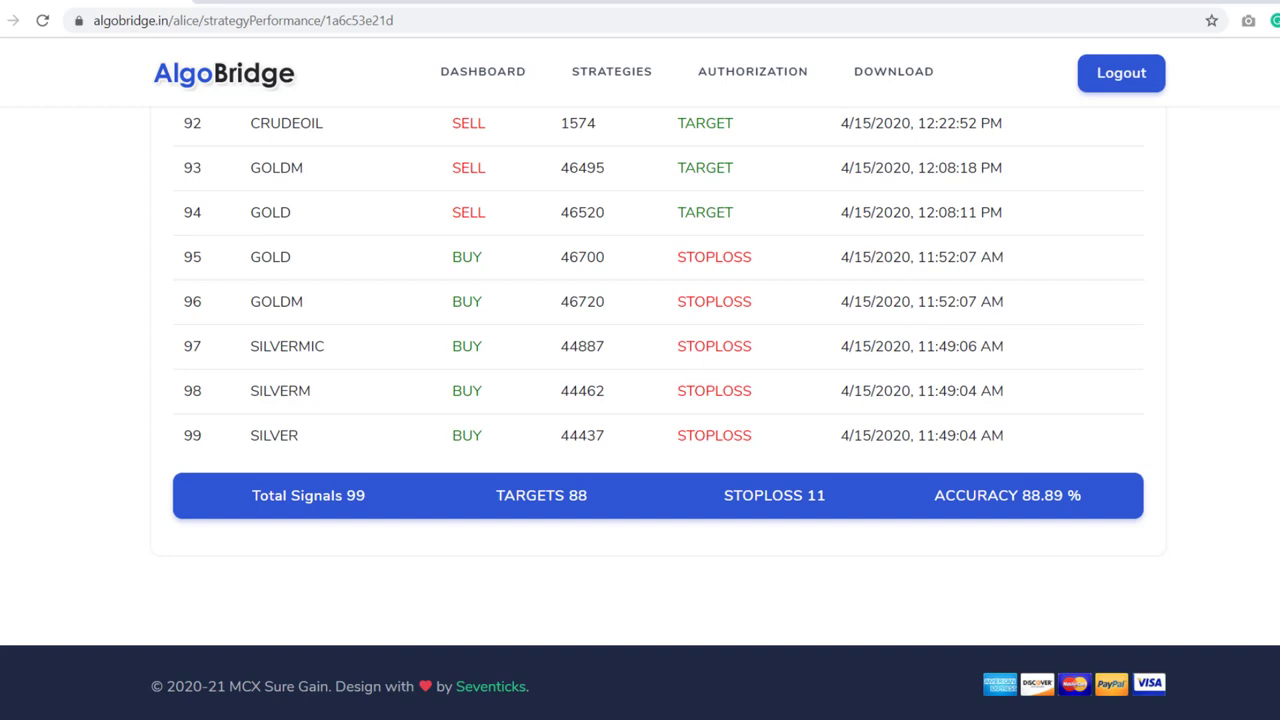
pyautogui.press('Home')
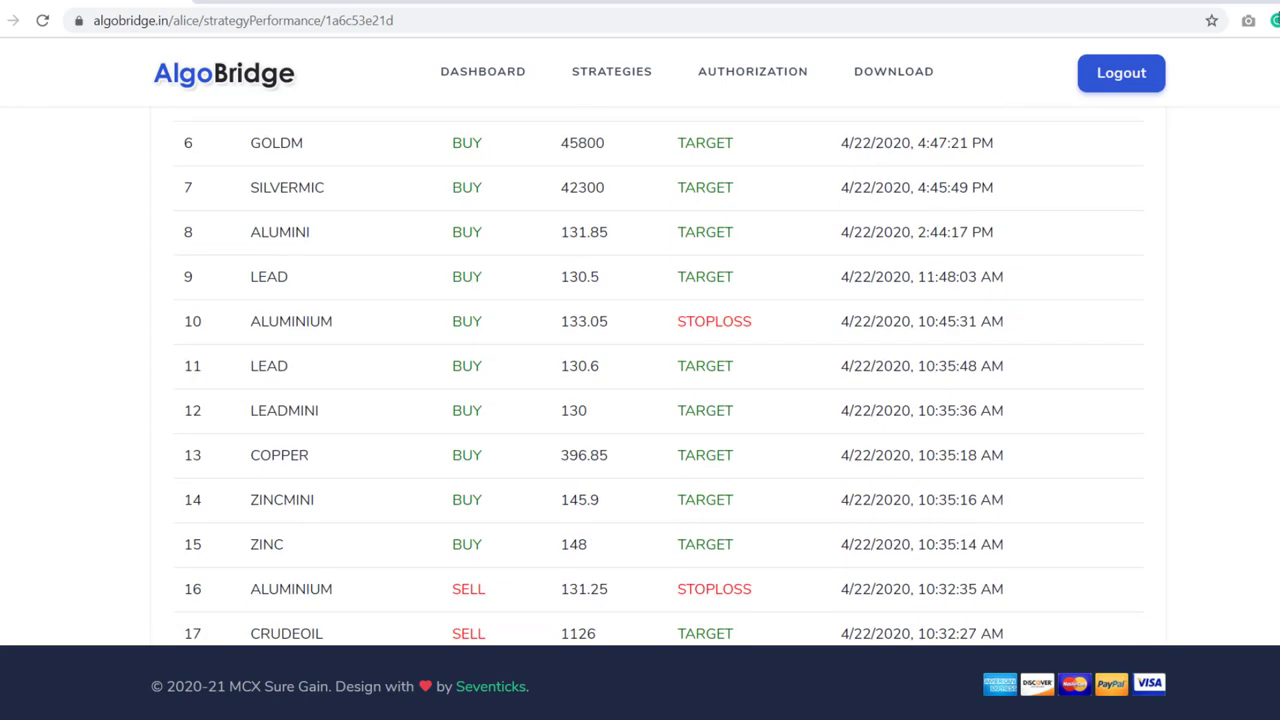
pyautogui.click(602, 78)
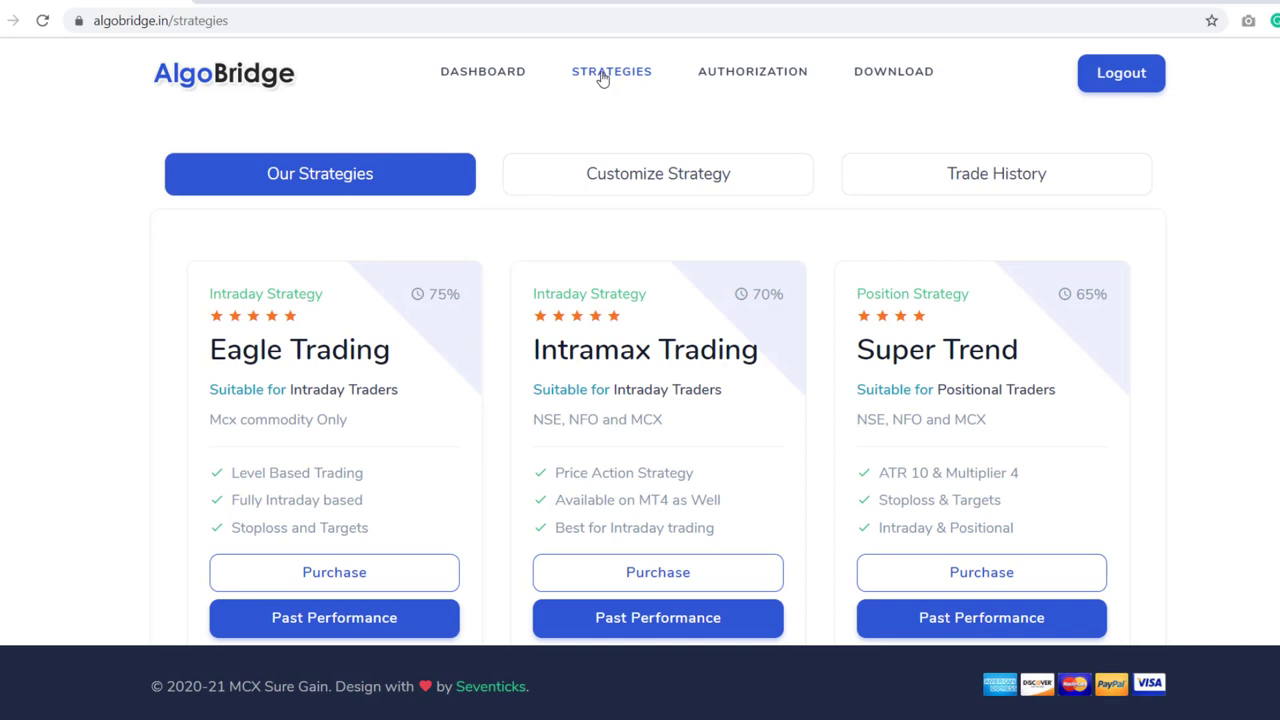
# - On the Authorization page, replace the Unique ID with a new value and save it
pyautogui.click(763, 76)
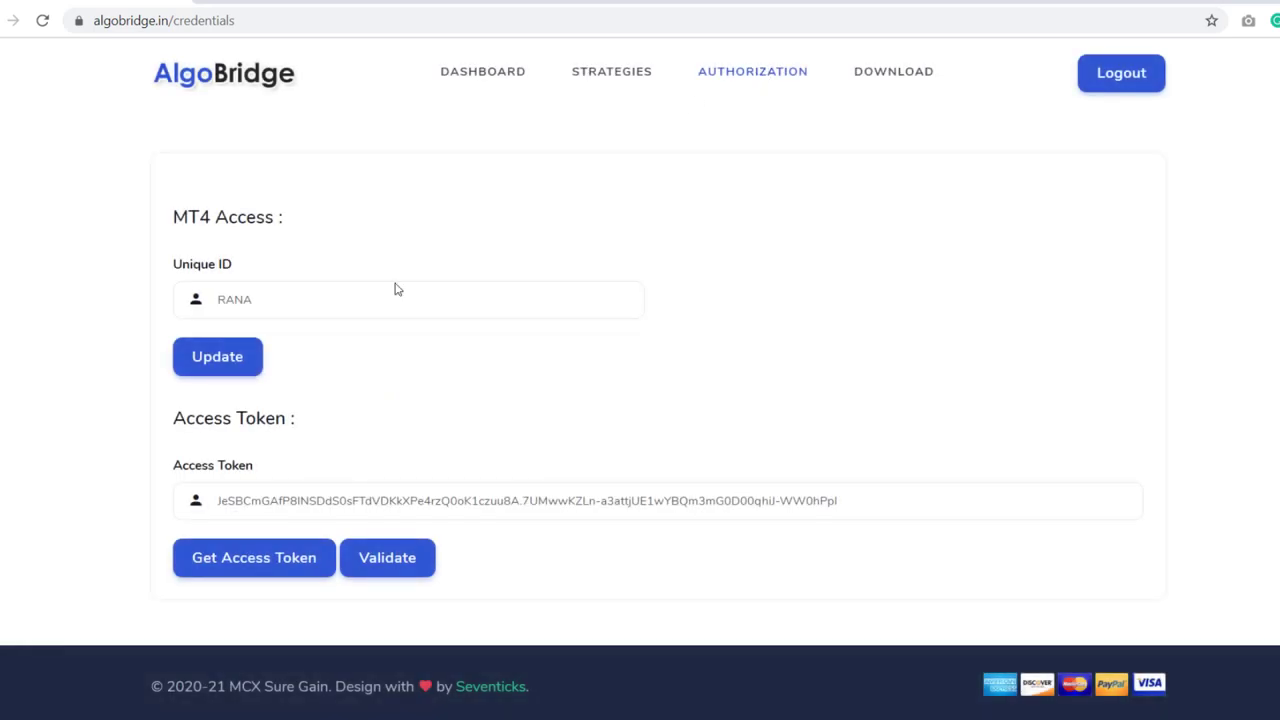
pyautogui.doubleClick(269, 297)
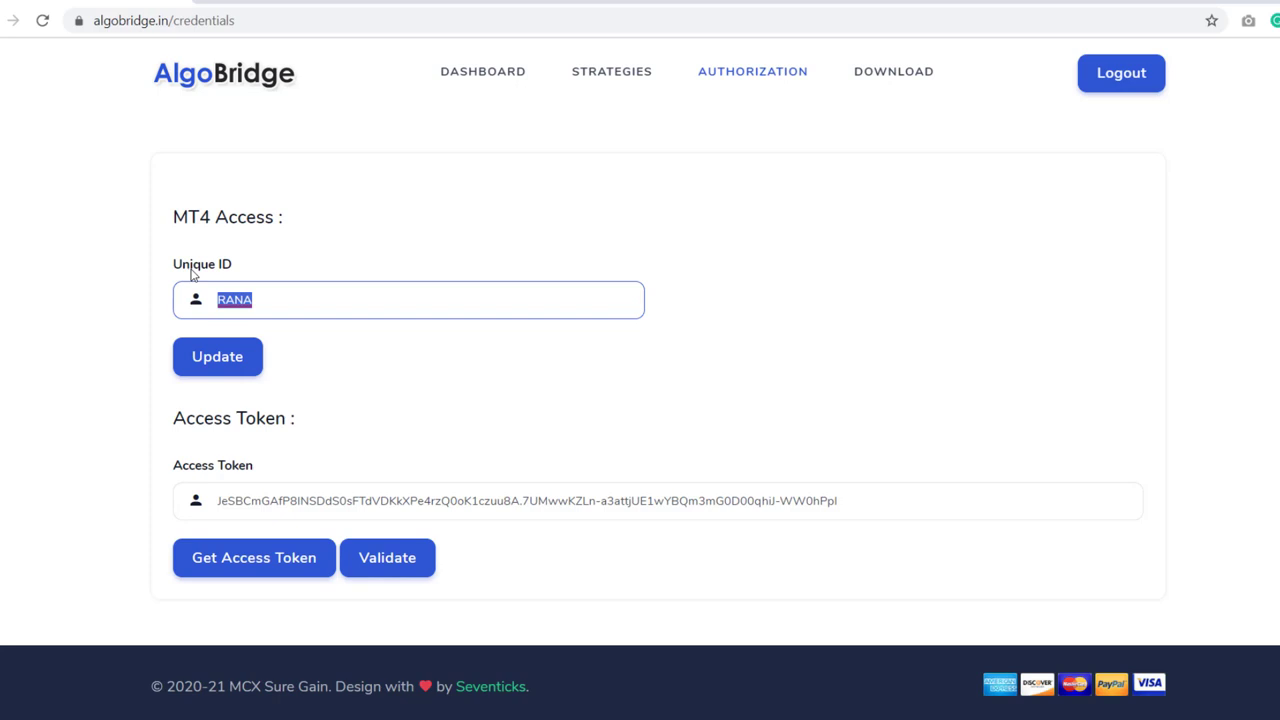
pyautogui.click(235, 363)
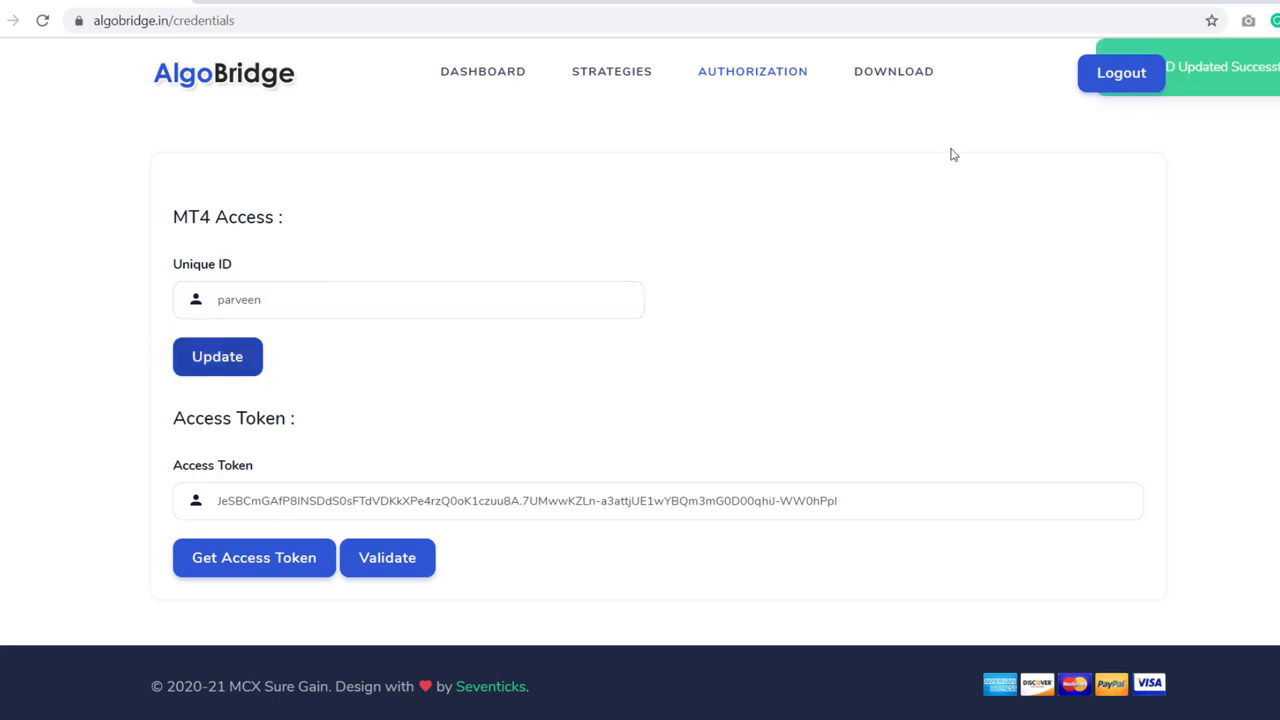
pyautogui.click(1250, 84)
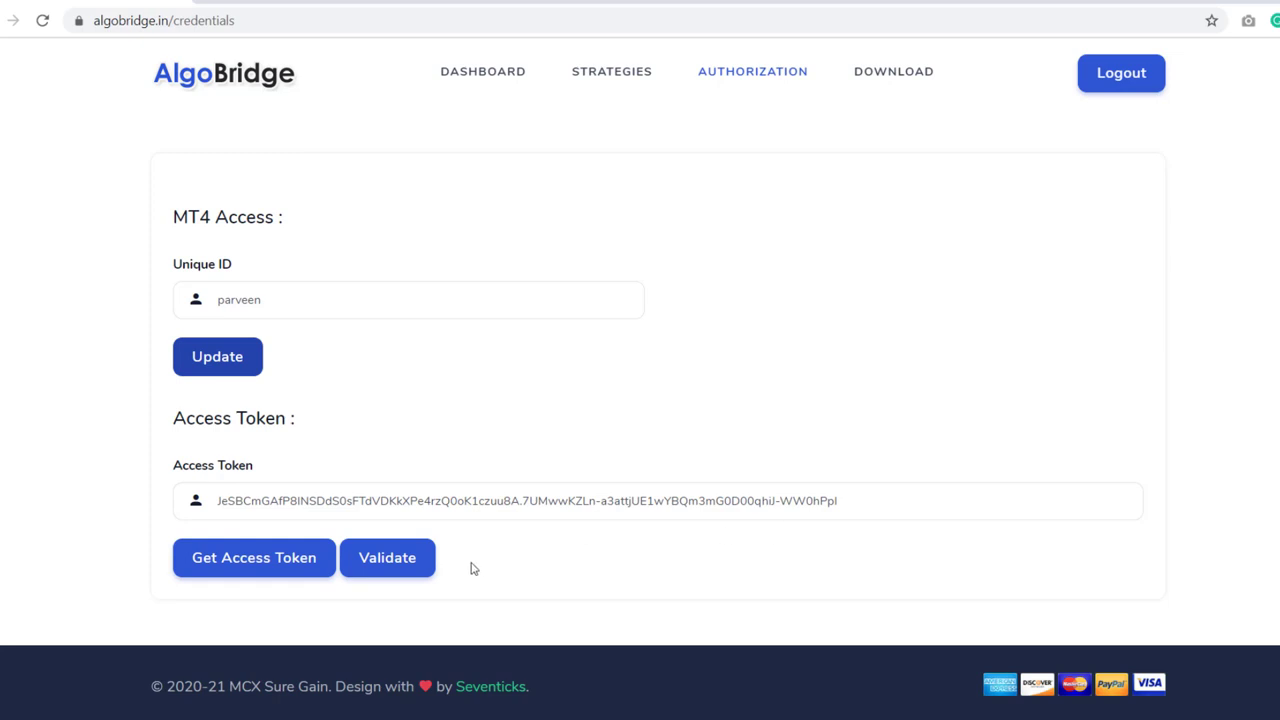
# - Validate the access token, dismiss its notice and save the MT4 unique ID
pyautogui.click(395, 565)
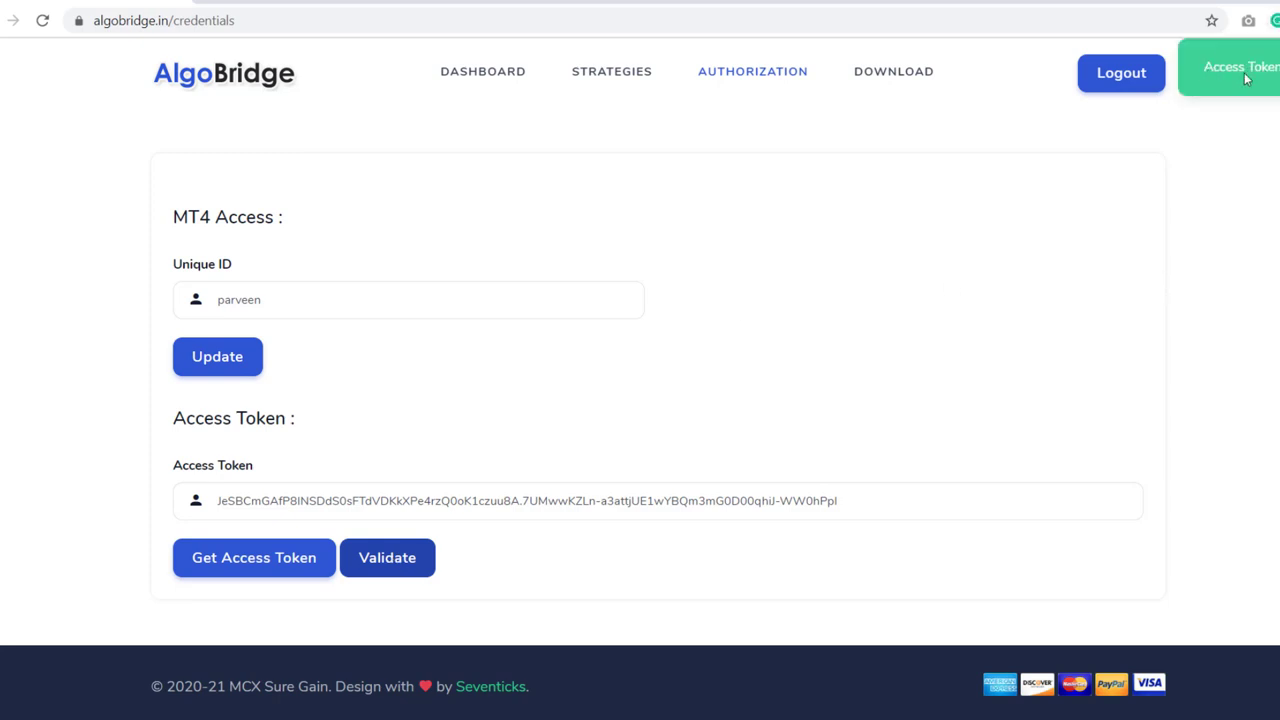
pyautogui.click(1246, 79)
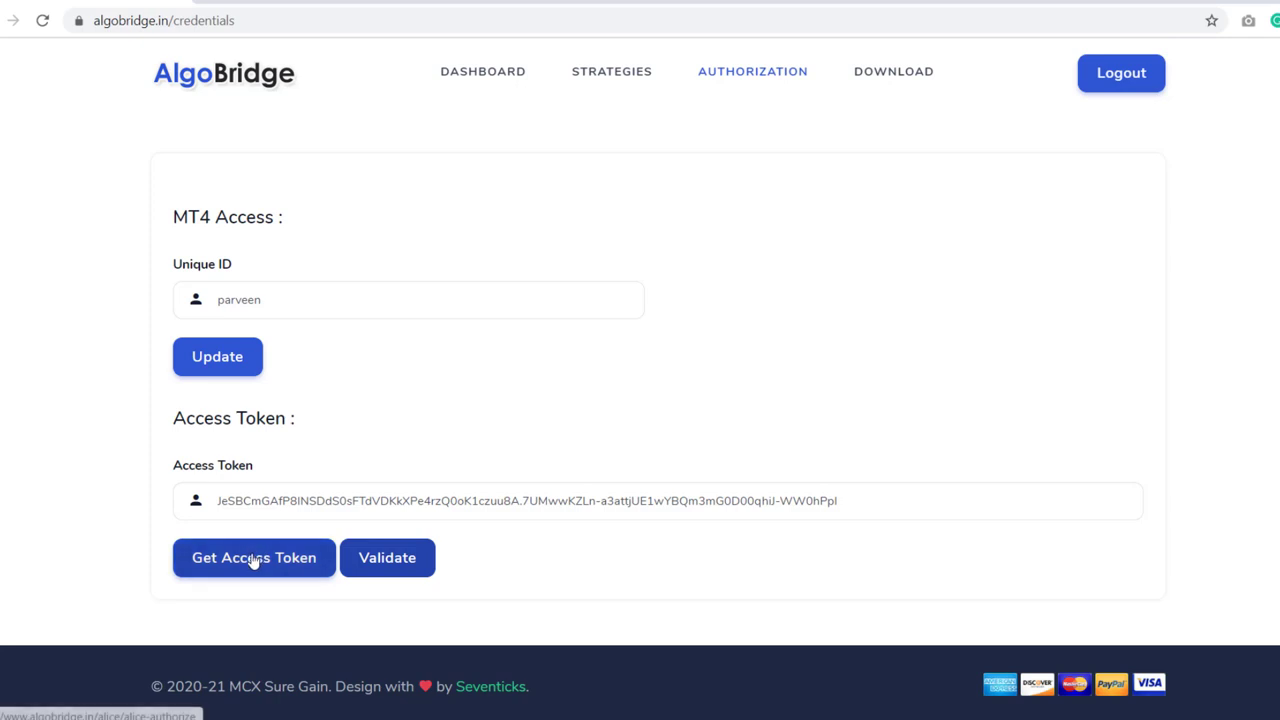
pyautogui.click(194, 363)
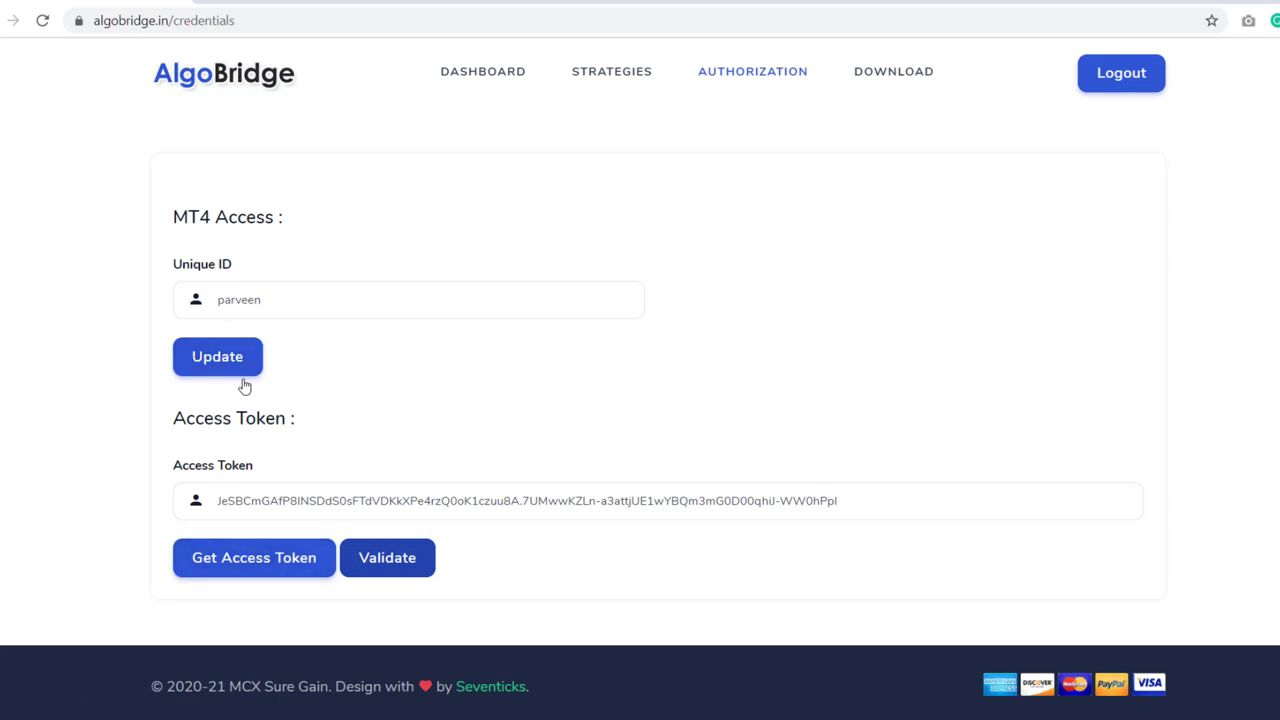
# - Request a new access token and sign in to Alice Blue with the client ID and password
pyautogui.click(240, 562)
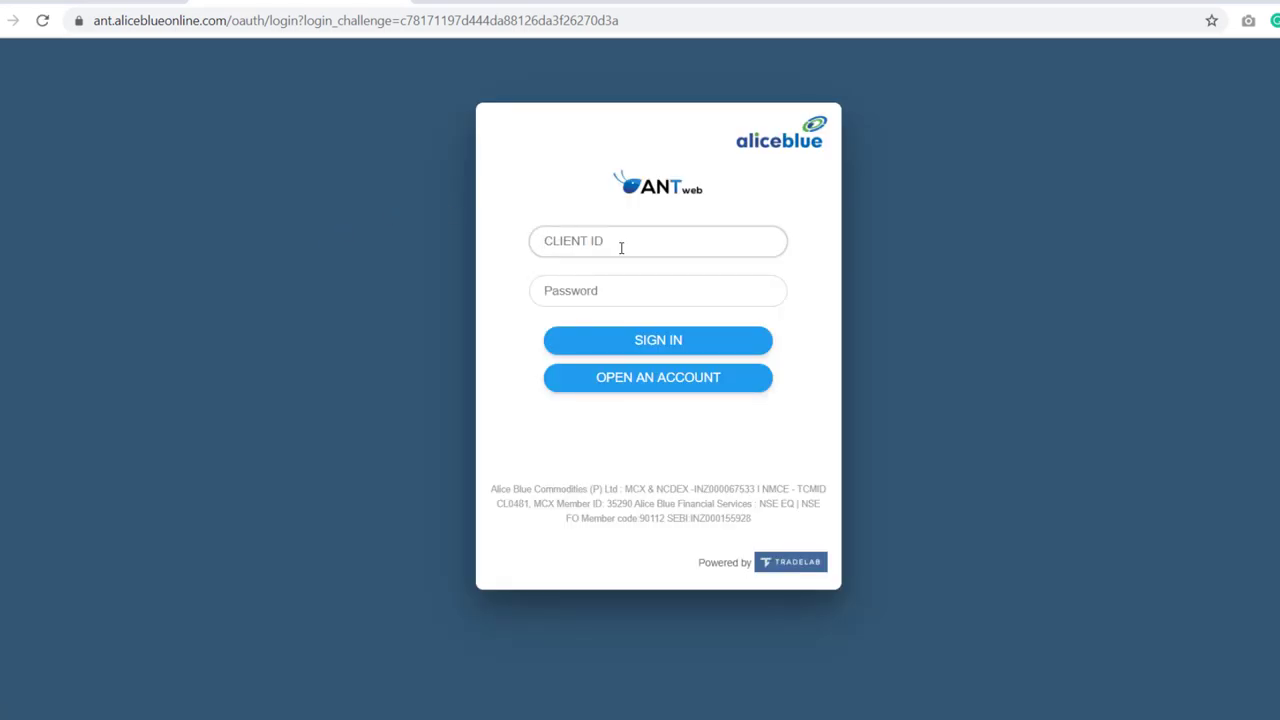
pyautogui.click(621, 247)
pyautogui.write('A')
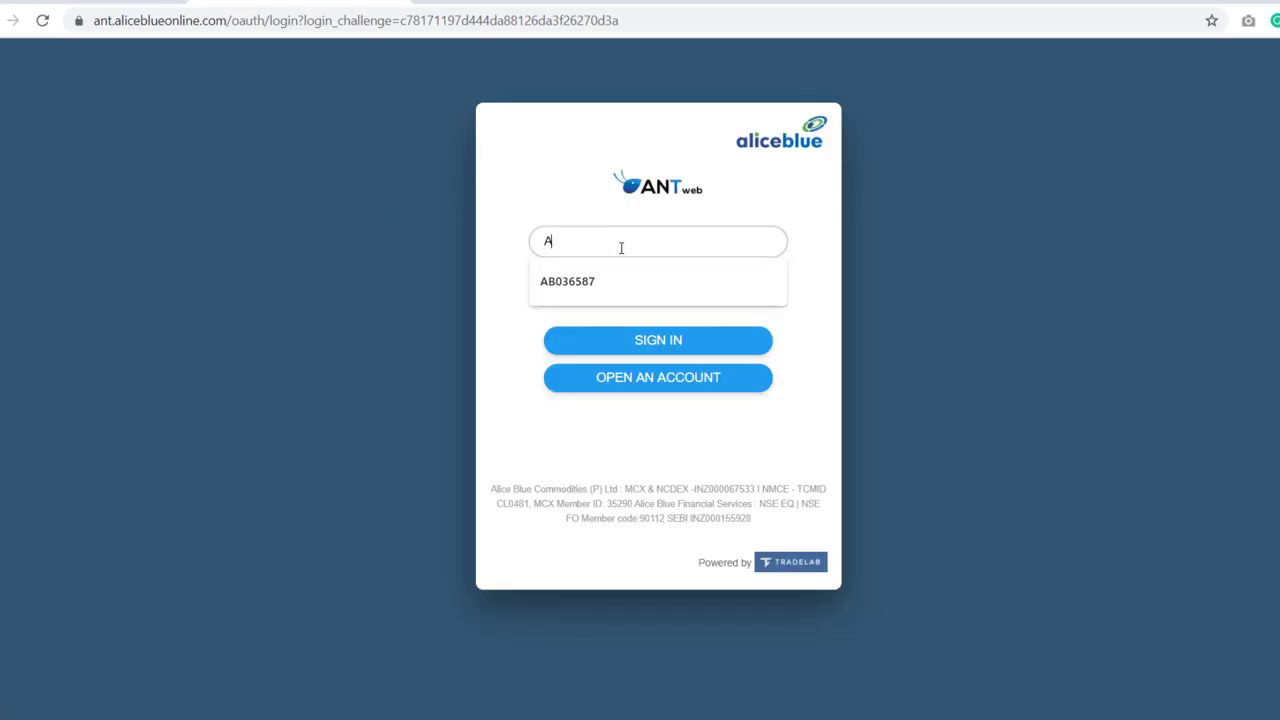
pyautogui.click(612, 282)
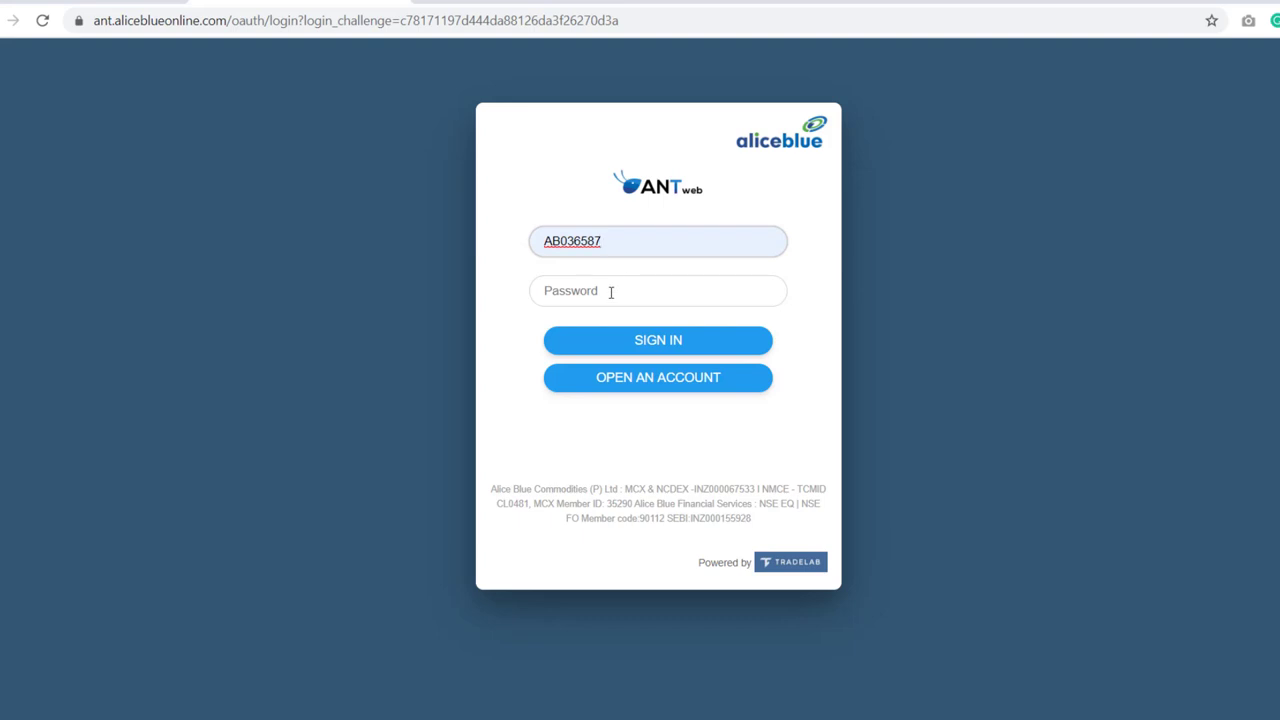
pyautogui.click(610, 292)
pyautogui.write('••••')
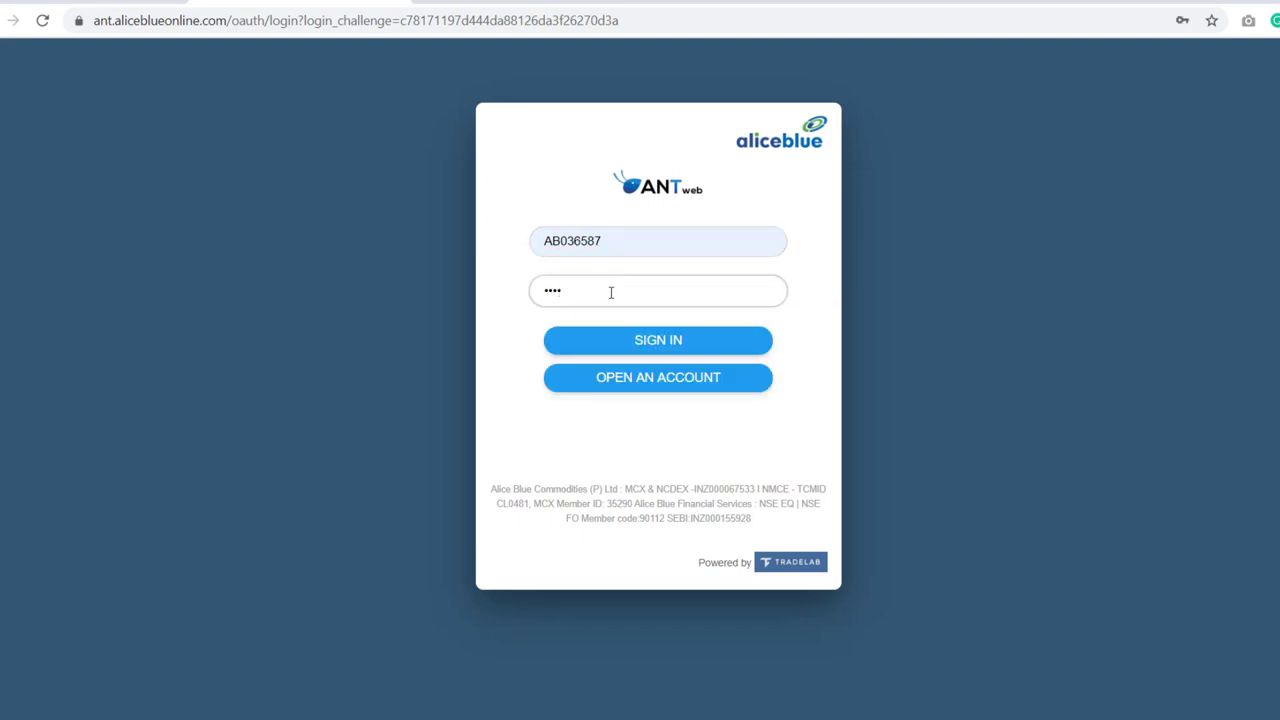
pyautogui.write('•')
pyautogui.press('BackSpace')
pyautogui.press('BackSpace')
pyautogui.press('BackSpace')
pyautogui.press('BackSpace')
pyautogui.press('BackSpace')
pyautogui.write('•••••••••')
pyautogui.press('Return')
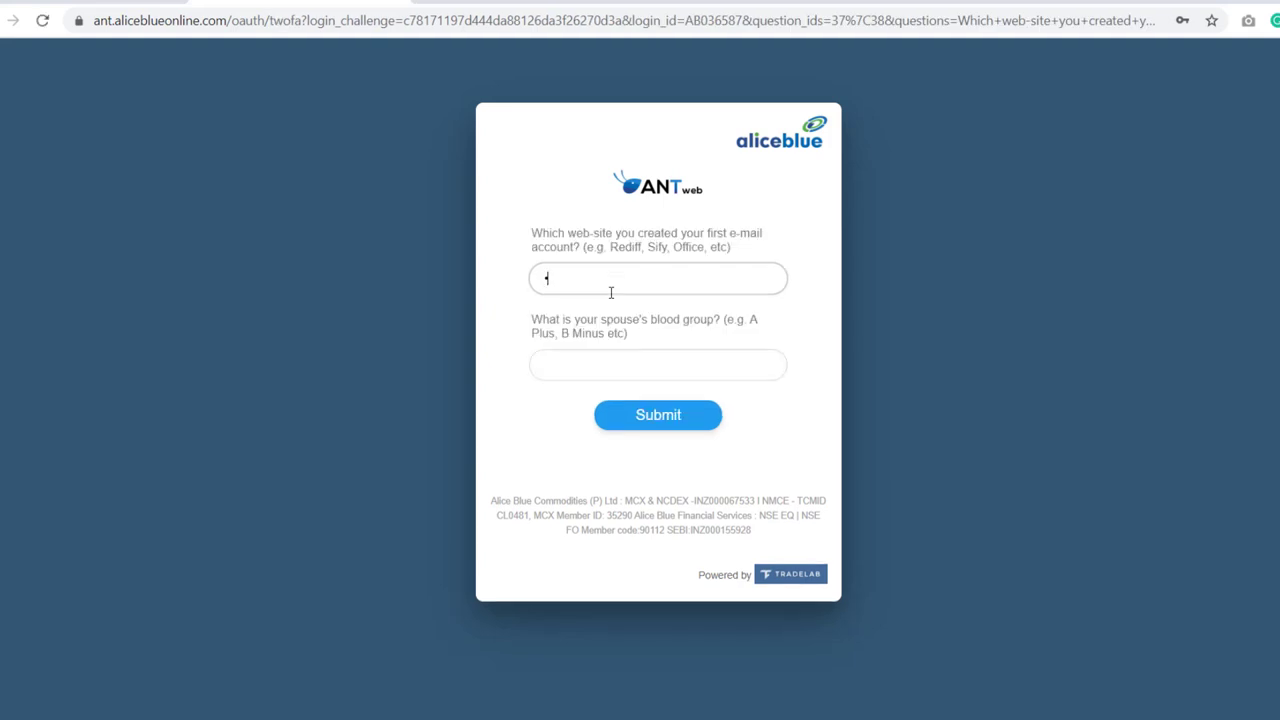
# - Fill in both security answers and submit them
pyautogui.press('Tab')
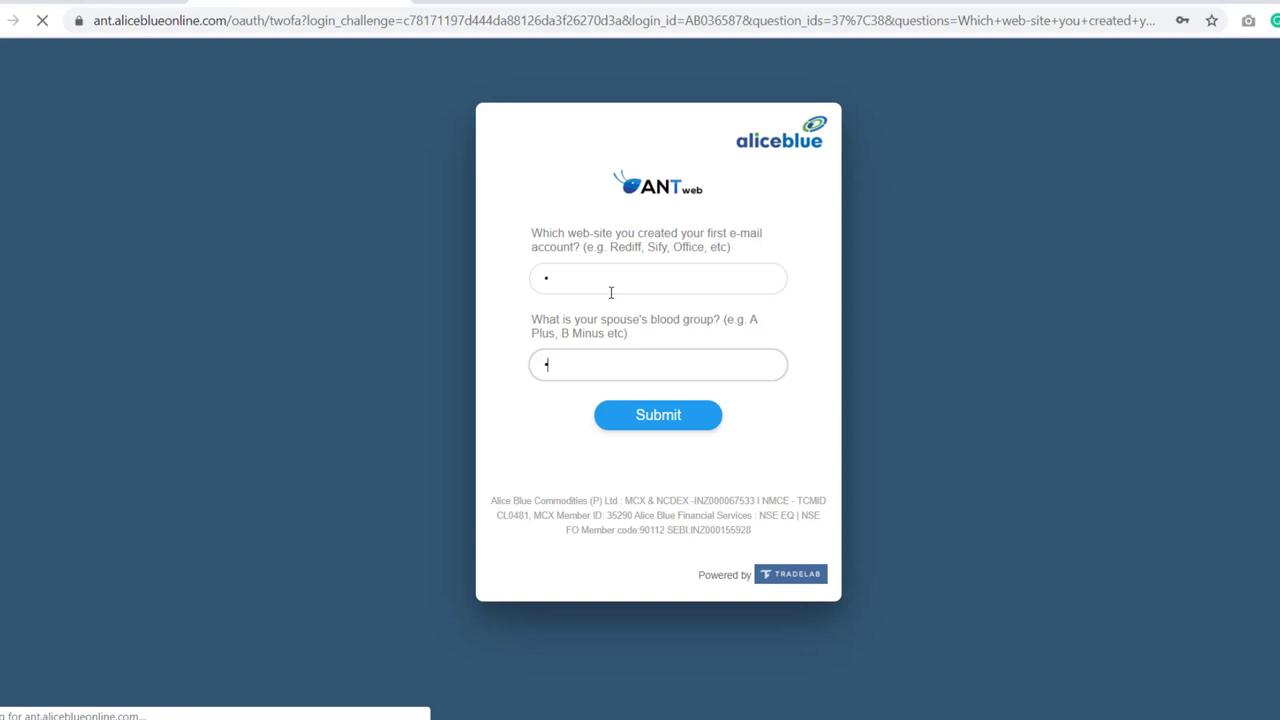
pyautogui.click(633, 416)
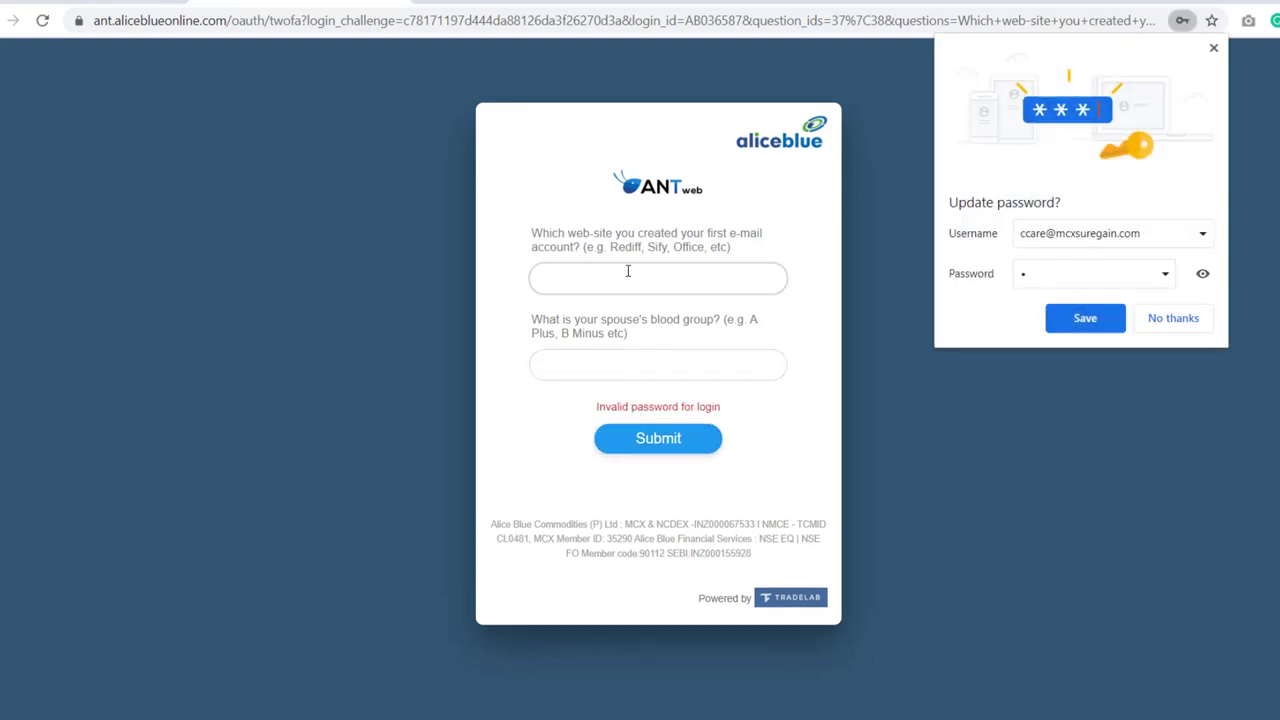
pyautogui.click(593, 285)
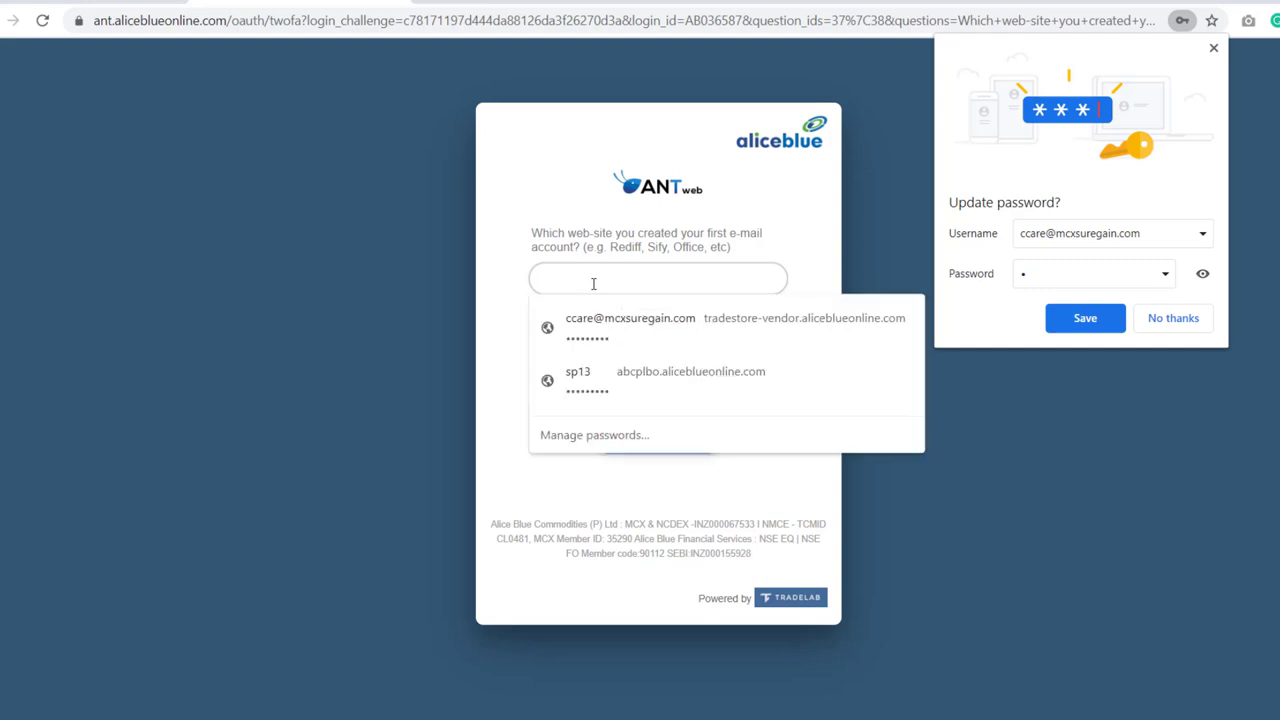
pyautogui.press('Tab')
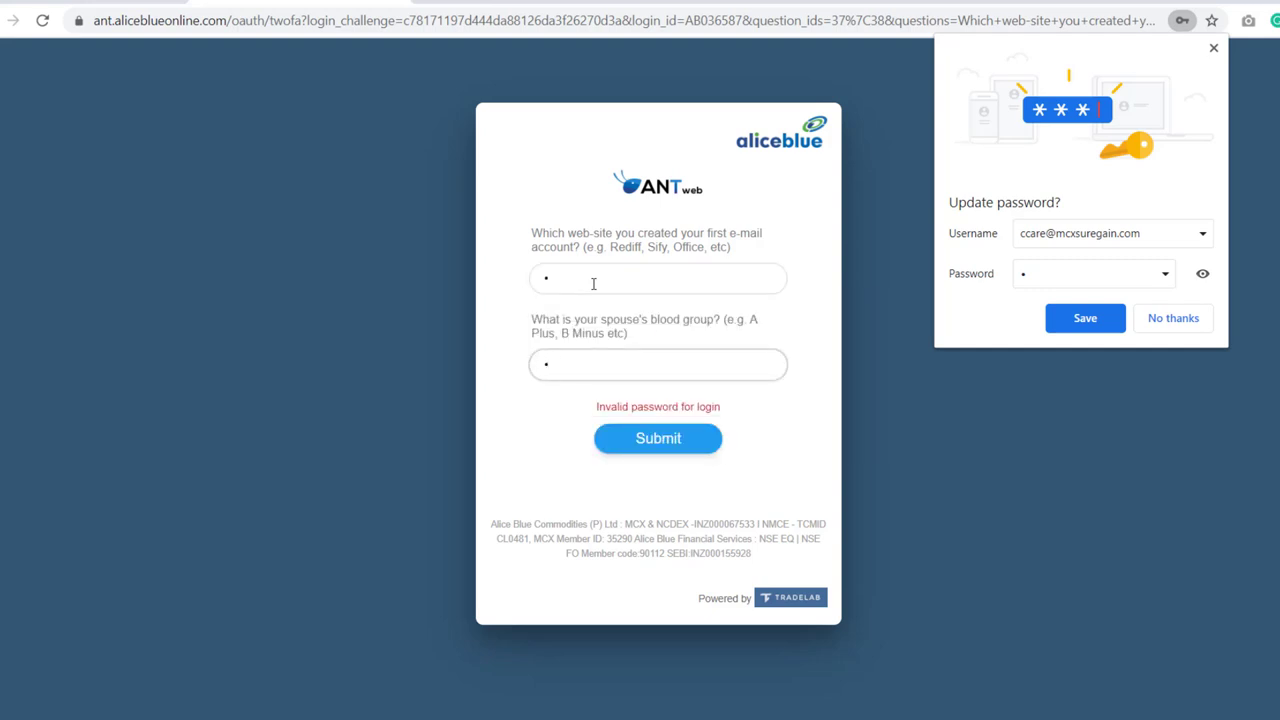
pyautogui.click(646, 443)
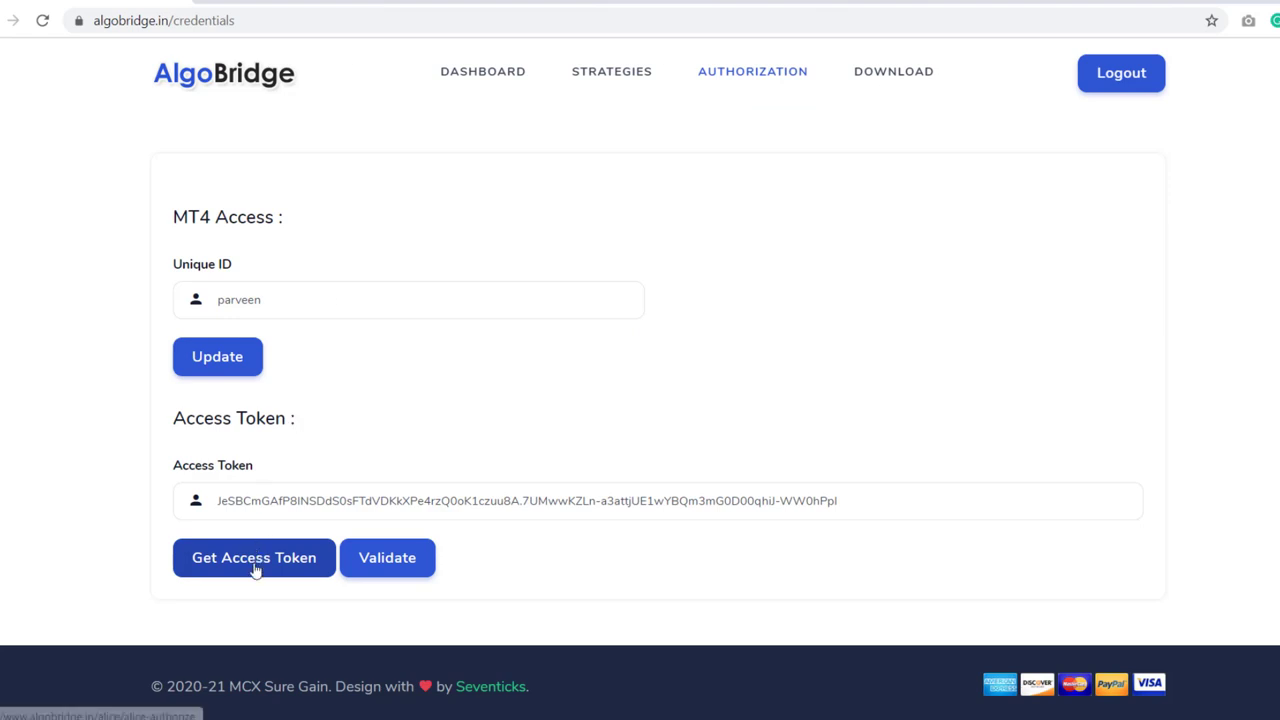
# - Request another access token and sign in to Alice Blue with the saved client ID and password
pyautogui.click(254, 569)
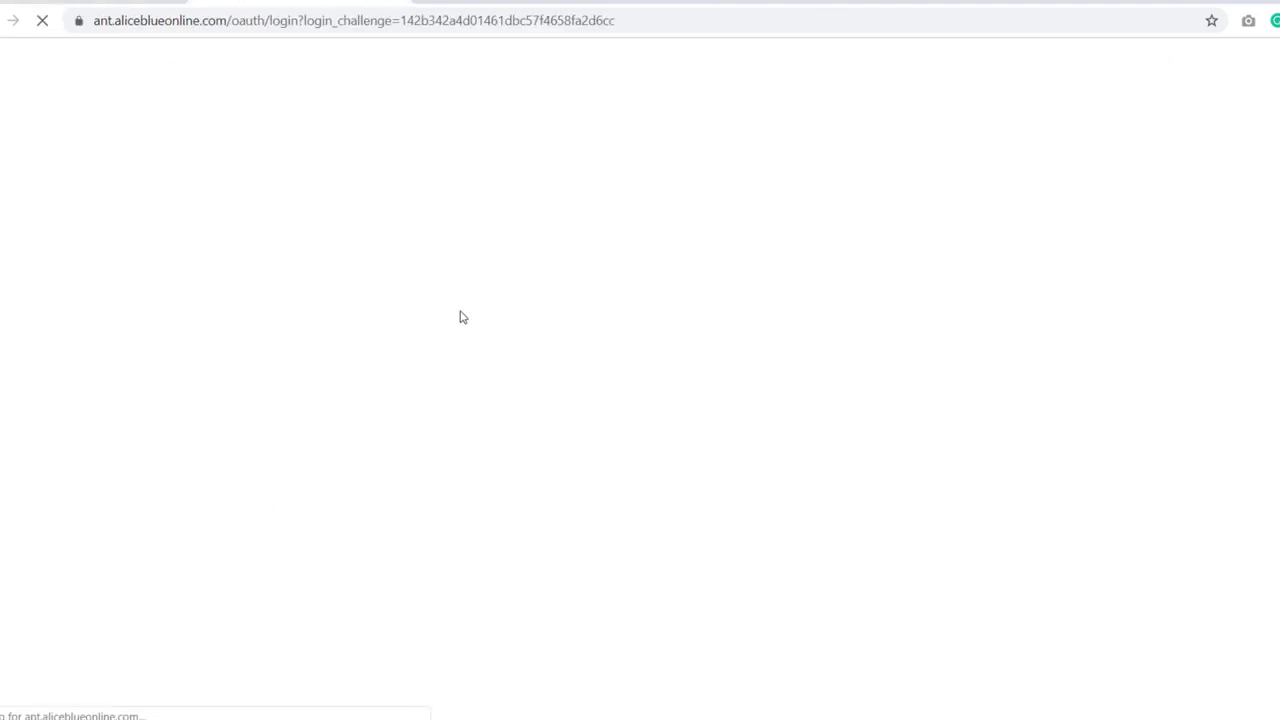
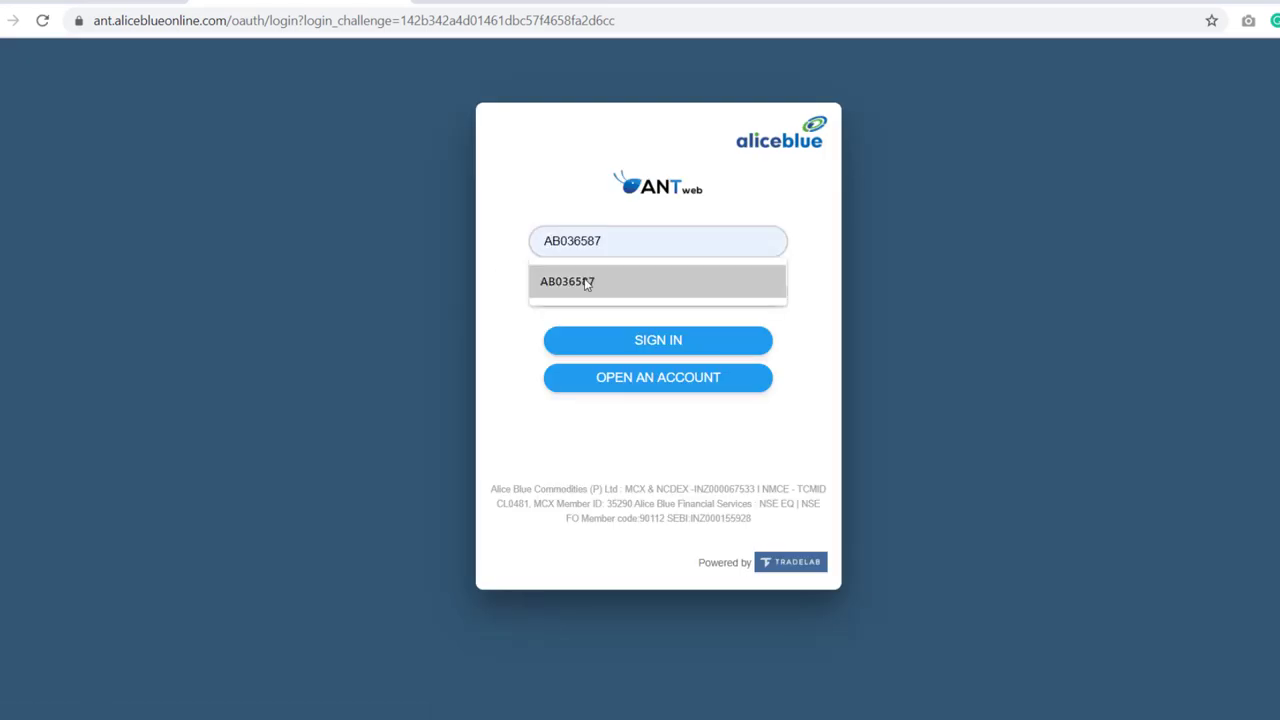
pyautogui.click(575, 281)
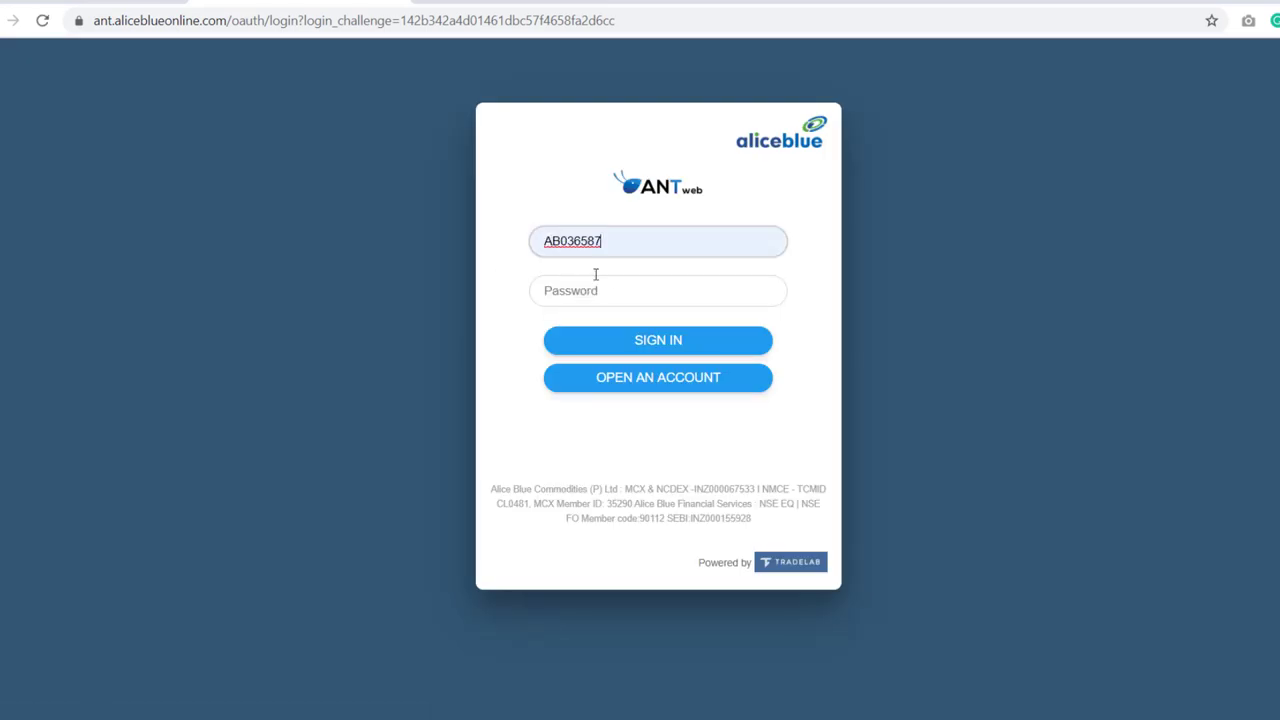
pyautogui.click(606, 289)
pyautogui.write('•••')
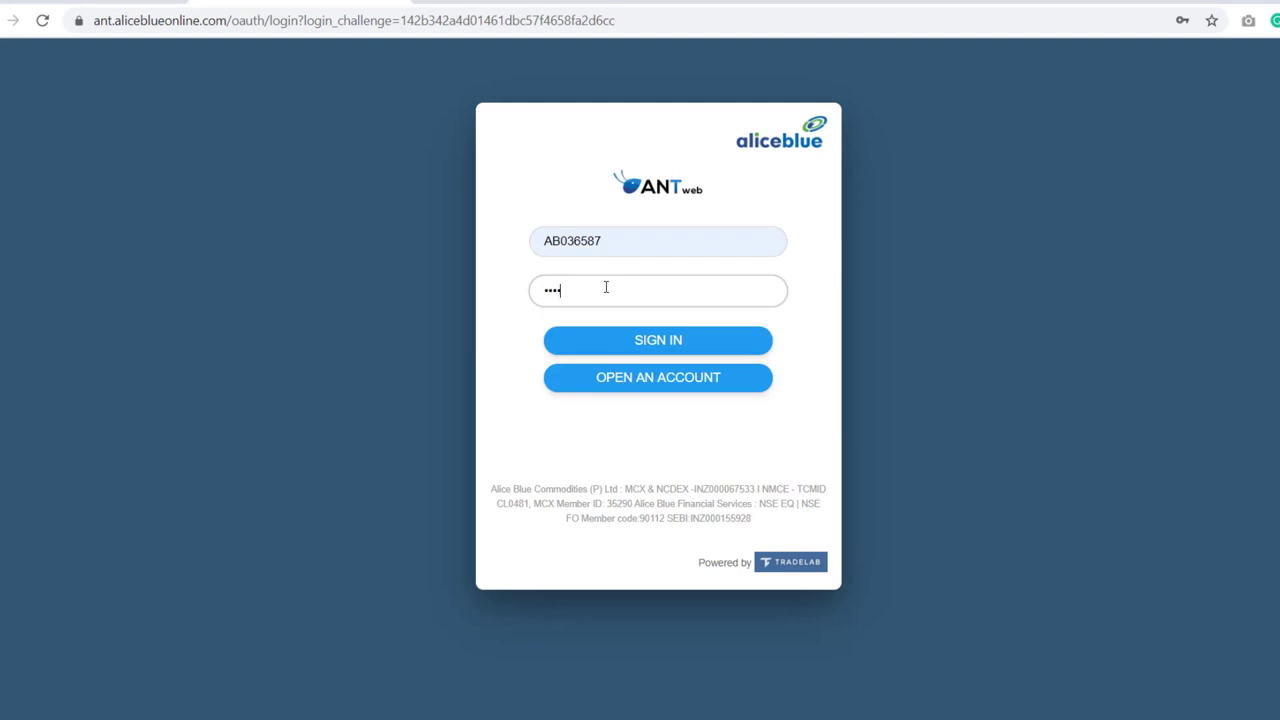
pyautogui.write('•••••')
pyautogui.press('Return')
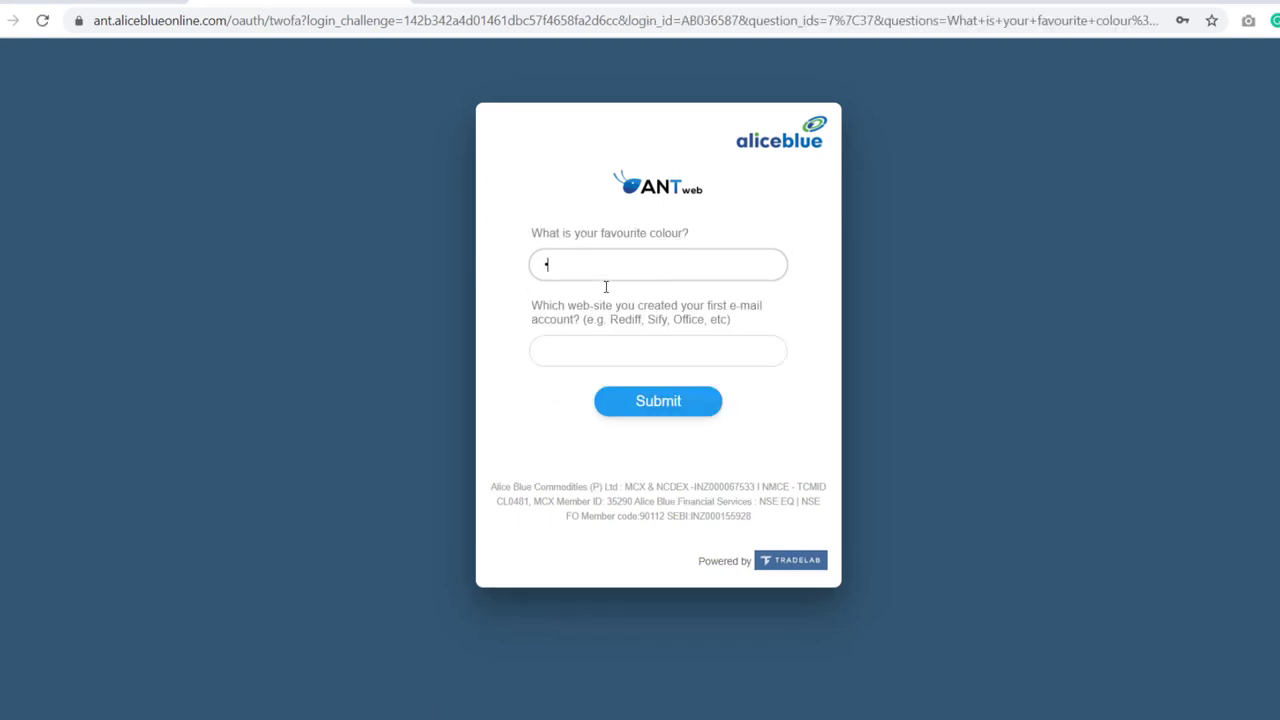
pyautogui.write('•')
# - Answer both security questions and submit them
pyautogui.press('Tab')
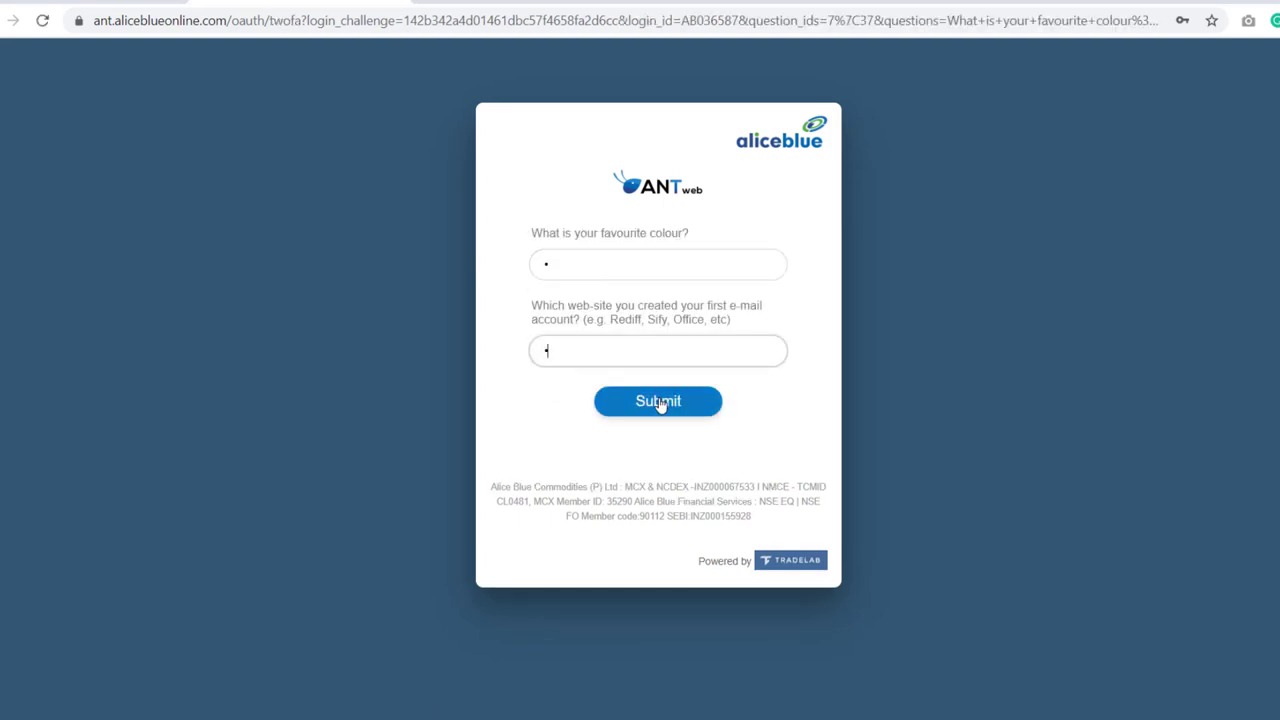
pyautogui.write('•')
pyautogui.click(659, 404)
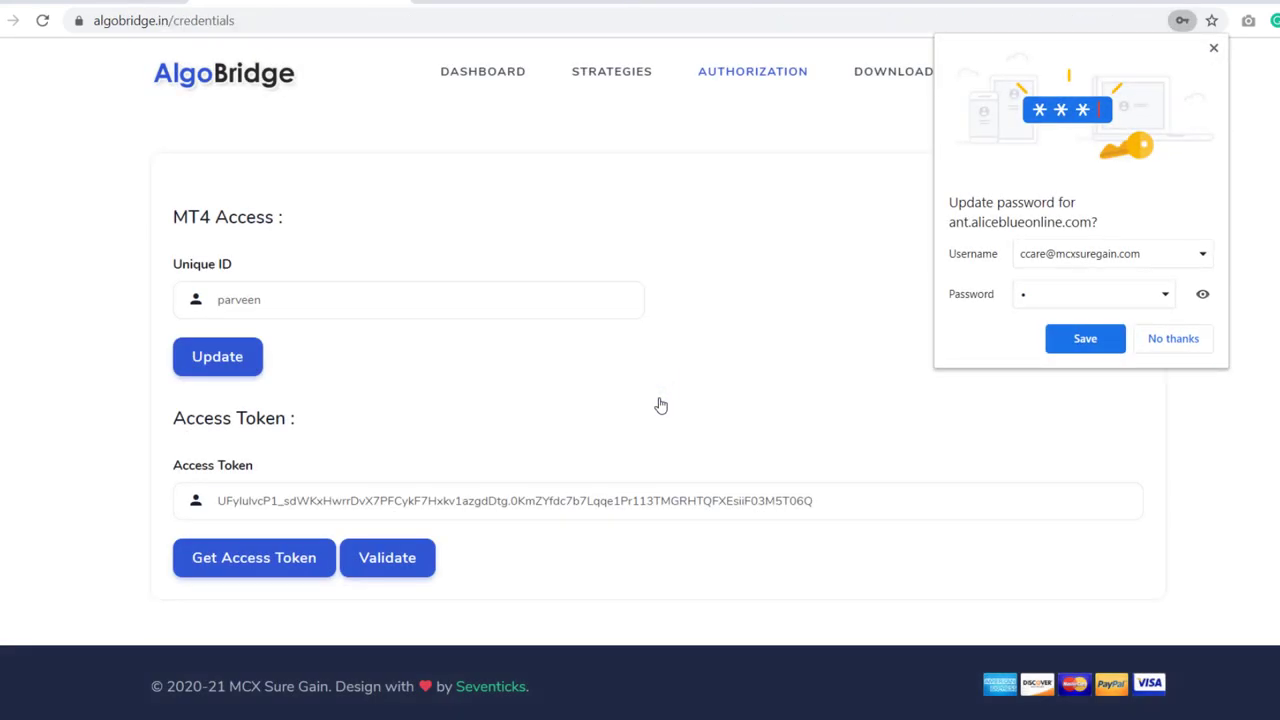
# - Decline Chrome's password update and validate the newly received access token
pyautogui.click(1181, 343)
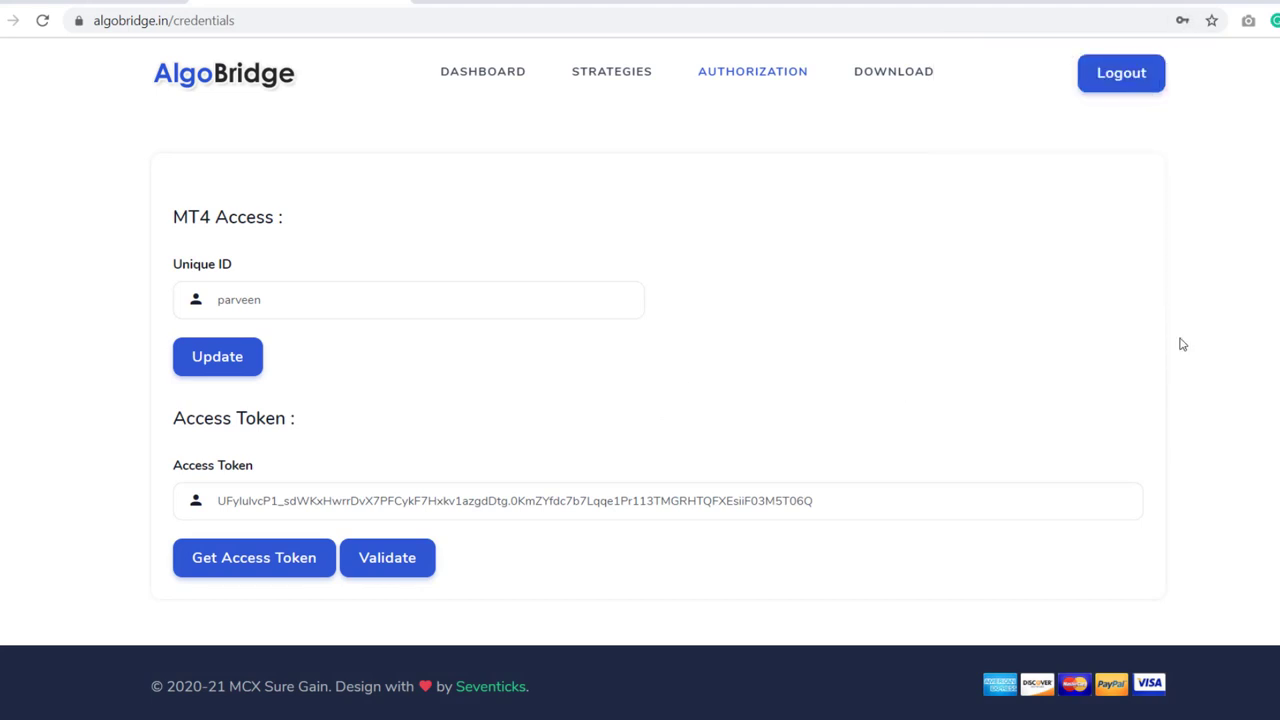
pyautogui.click(397, 572)
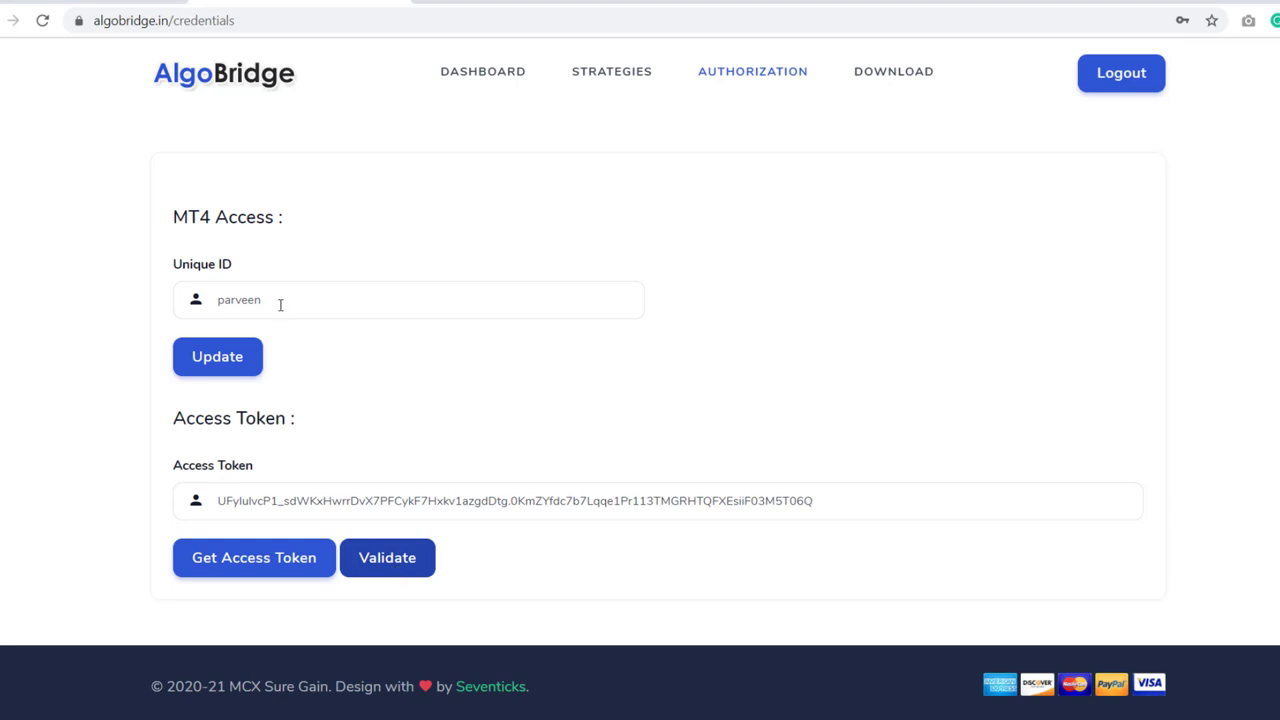
pyautogui.tripleClick(188, 266)
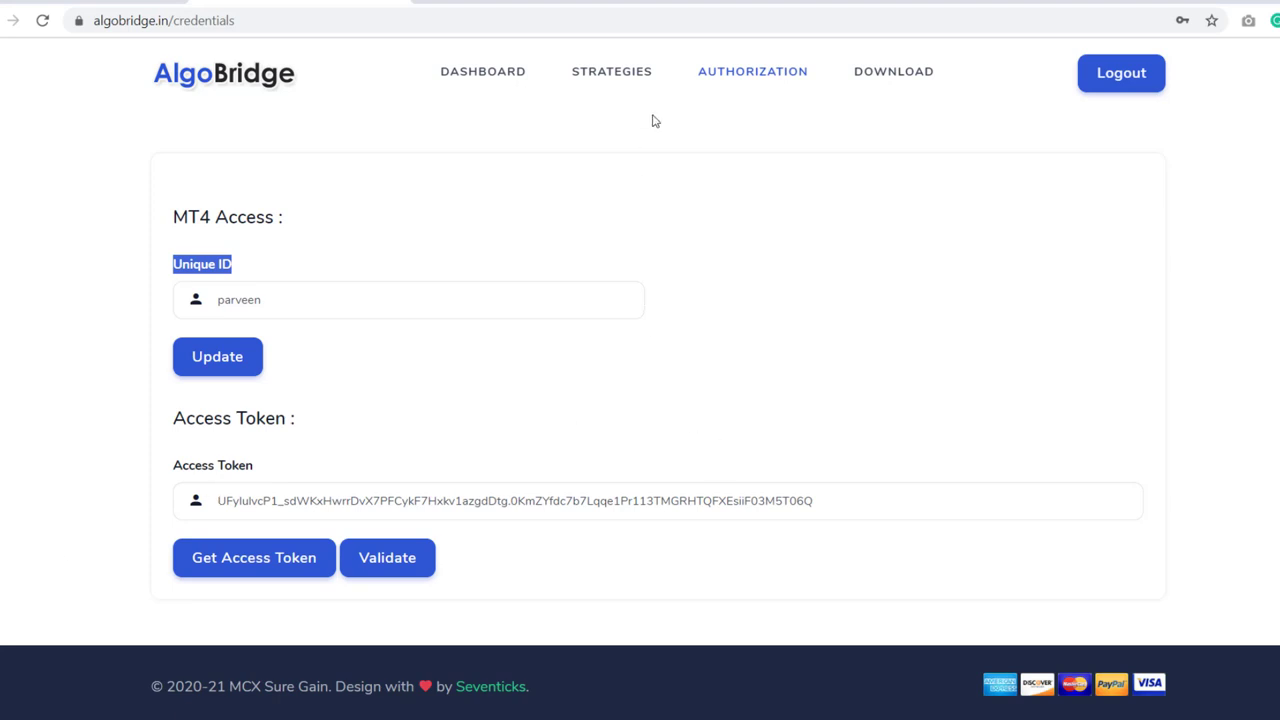
# - Scroll the Strategies page through Eagle Trading, Super Trend, Money Machine, MA Crossover and Jingara, then back up
pyautogui.click(632, 70)
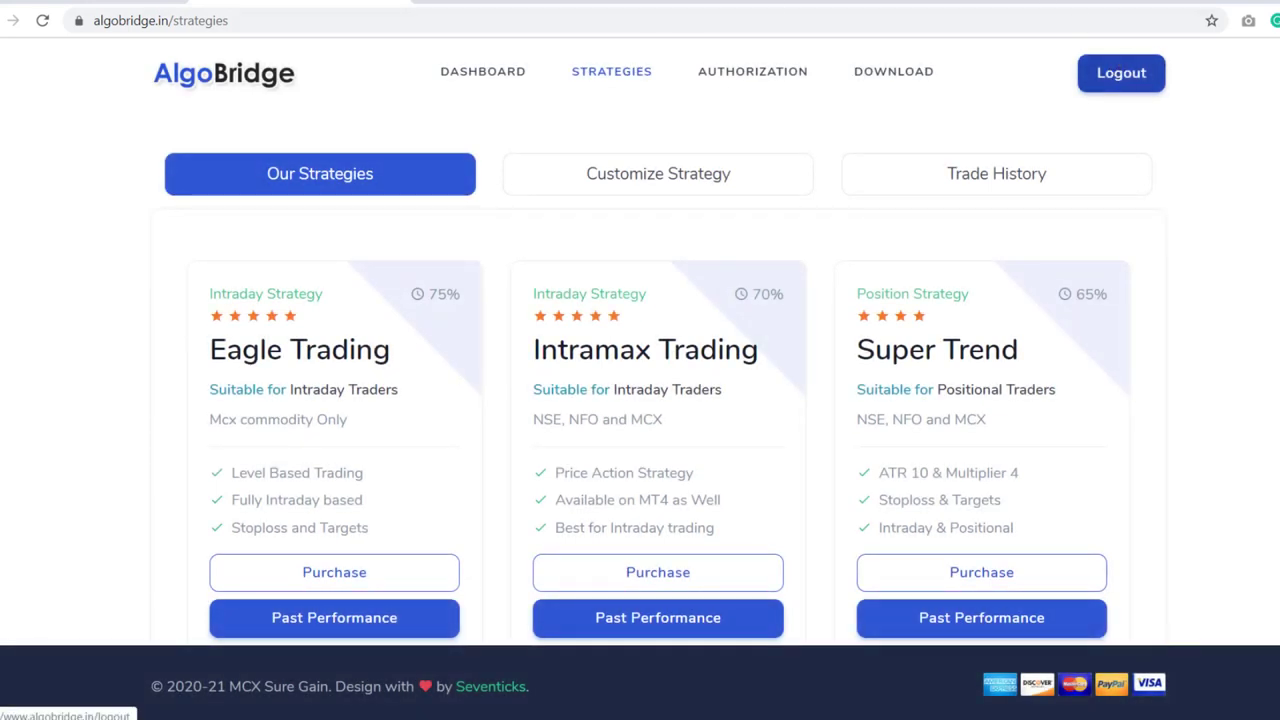
pyautogui.scroll(-2, 640, 400)
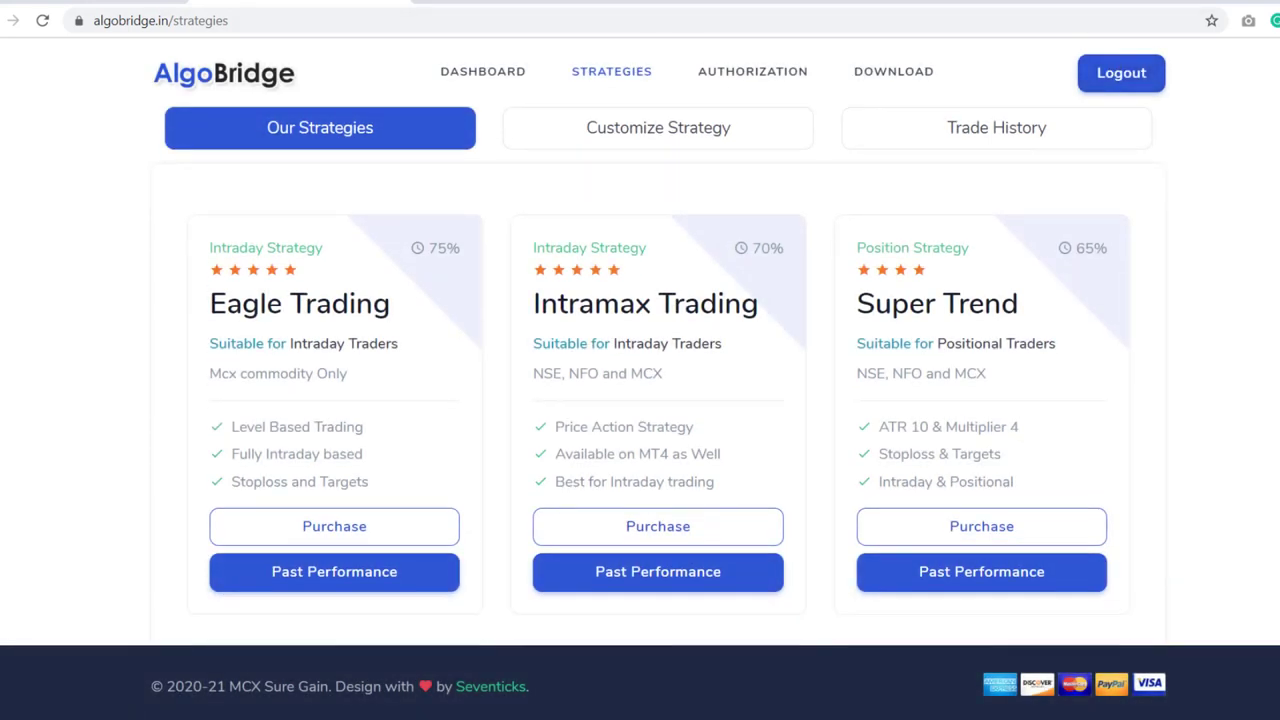
pyautogui.scroll(-1, 669, 376)
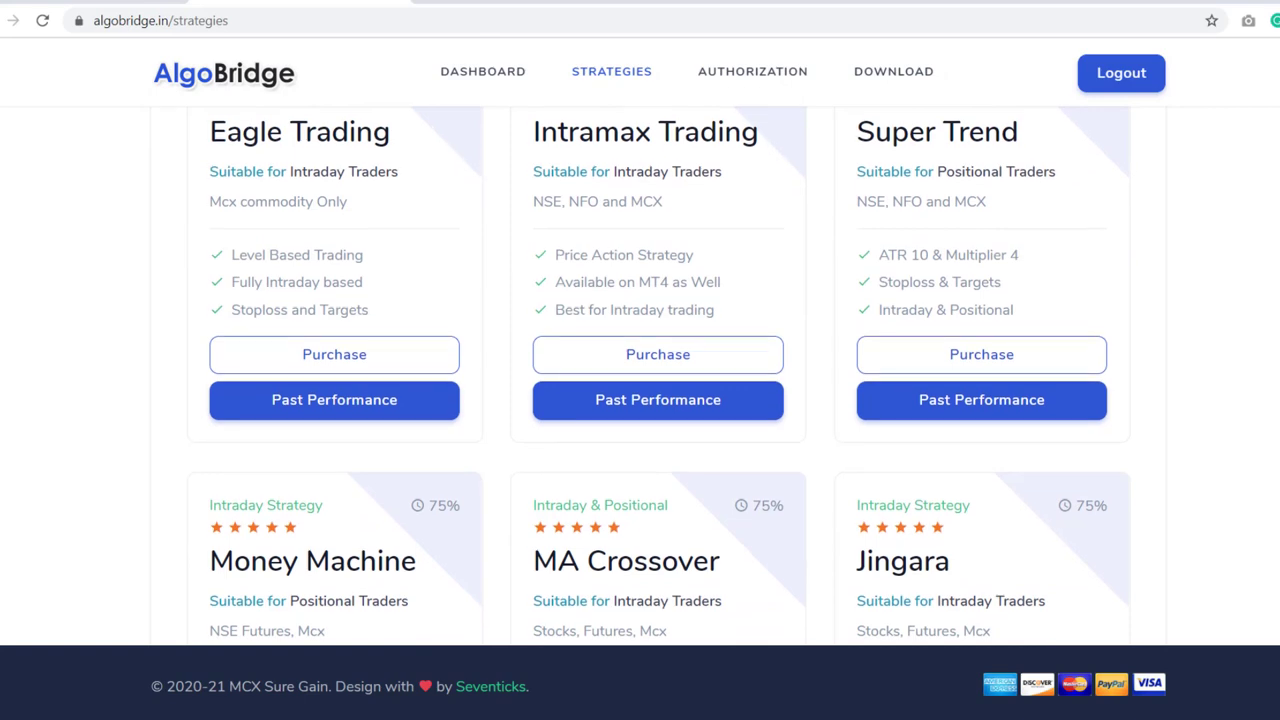
pyautogui.scroll(1, 669, 376)
pyautogui.scroll(-3, 669, 376)
pyautogui.scroll(-2, 669, 376)
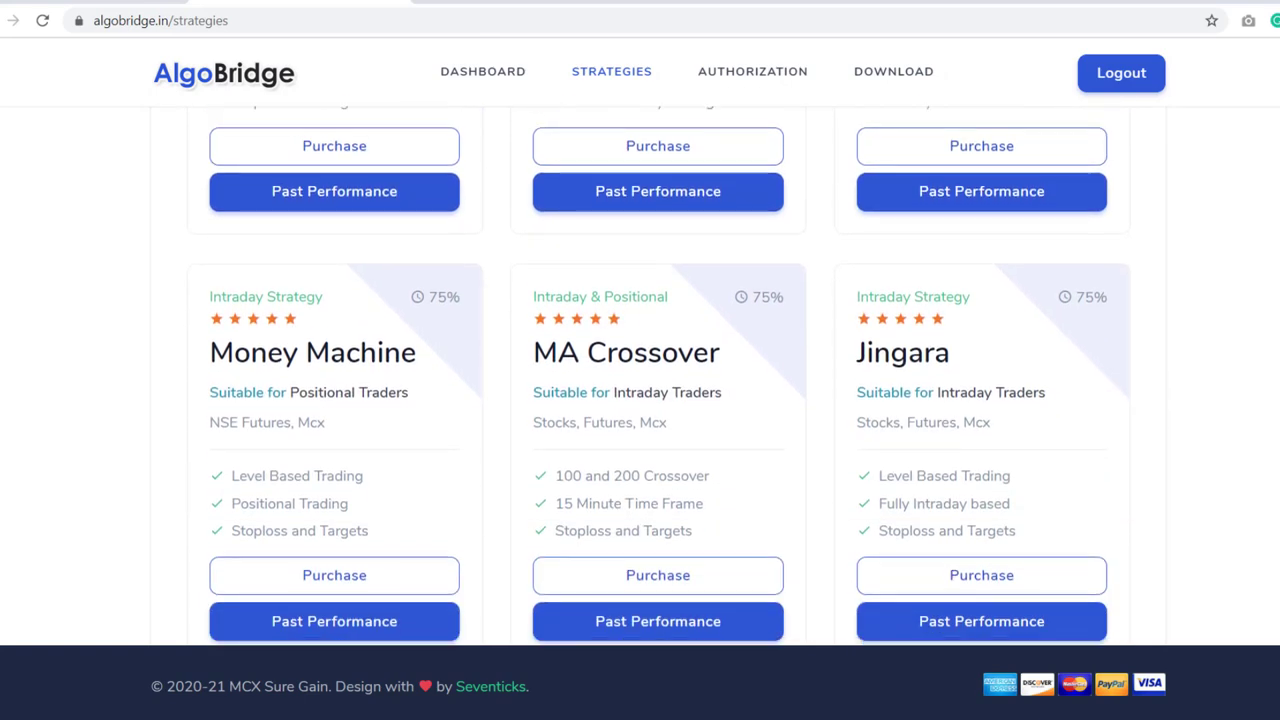
pyautogui.scroll(-2, 669, 376)
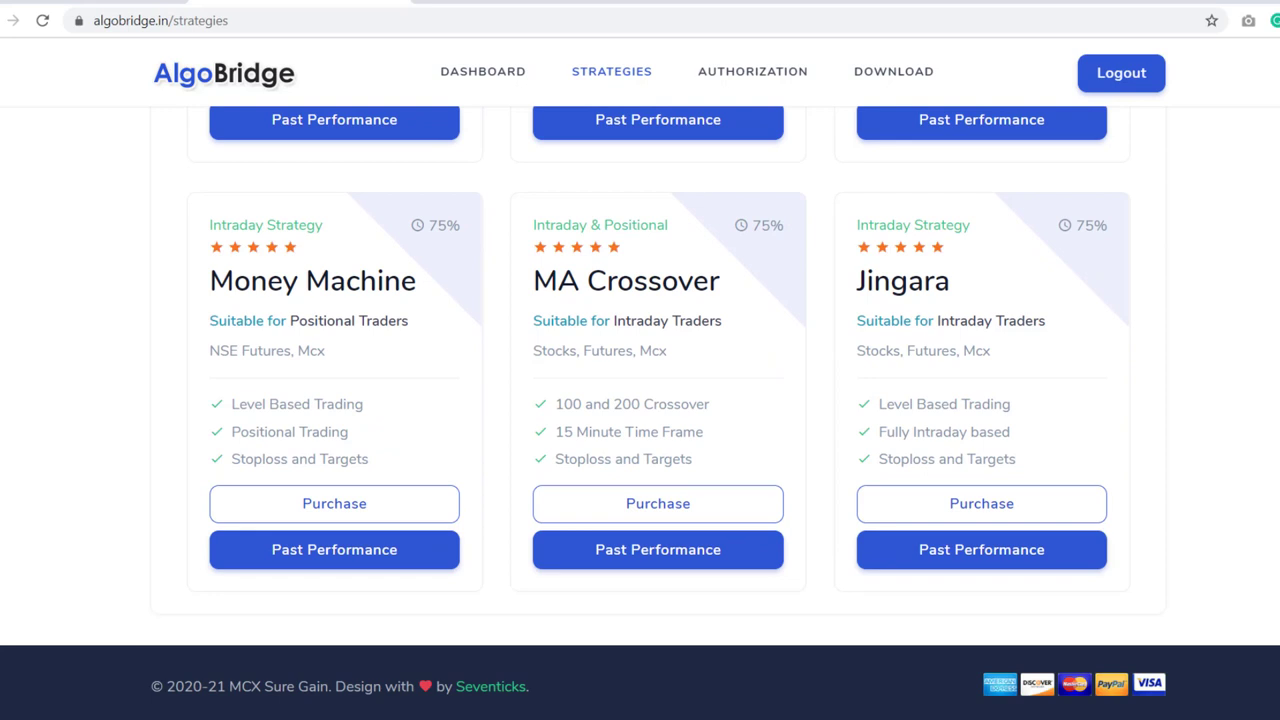
pyautogui.scroll(-1, 669, 376)
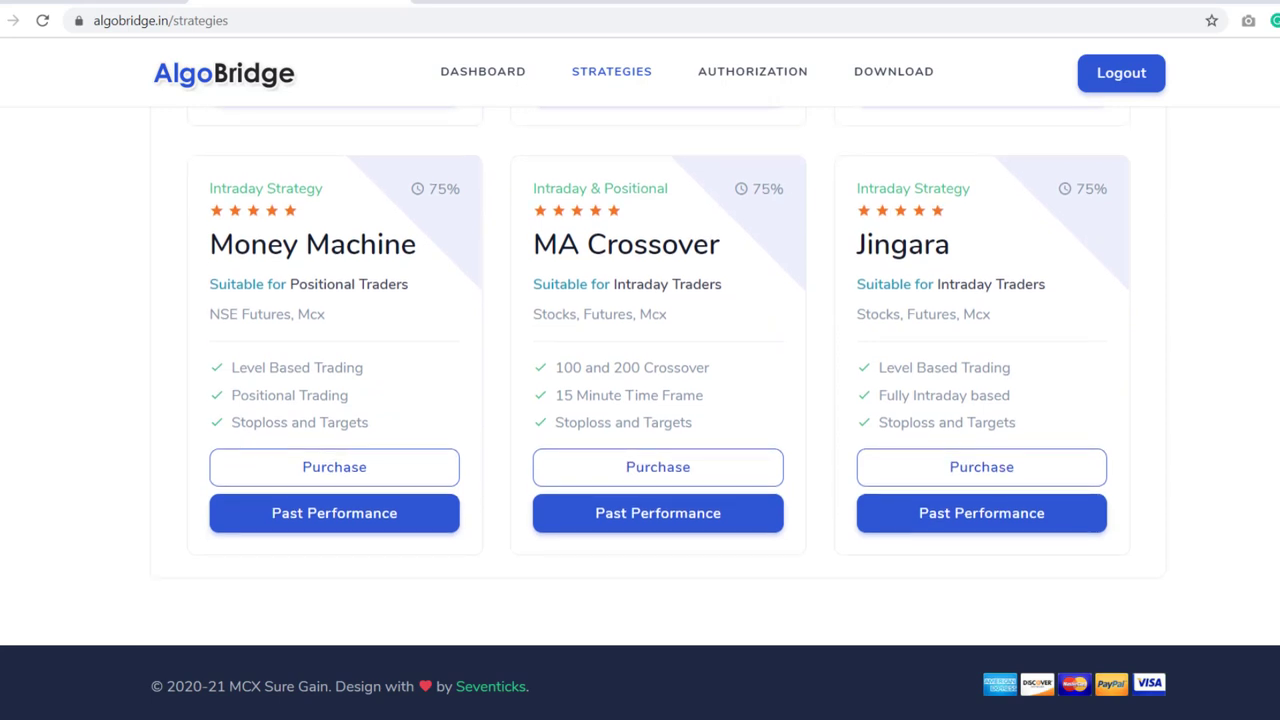
pyautogui.scroll(1, 669, 376)
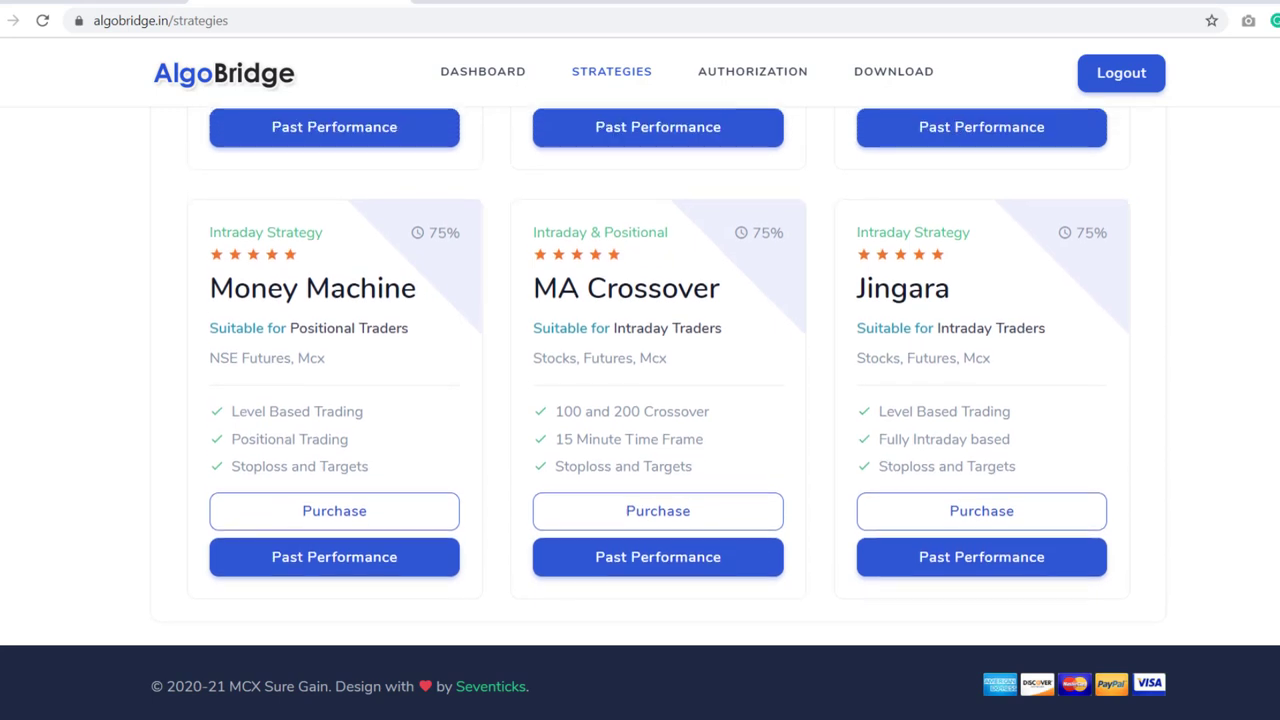
pyautogui.scroll(1, 669, 376)
pyautogui.scroll(5, 669, 376)
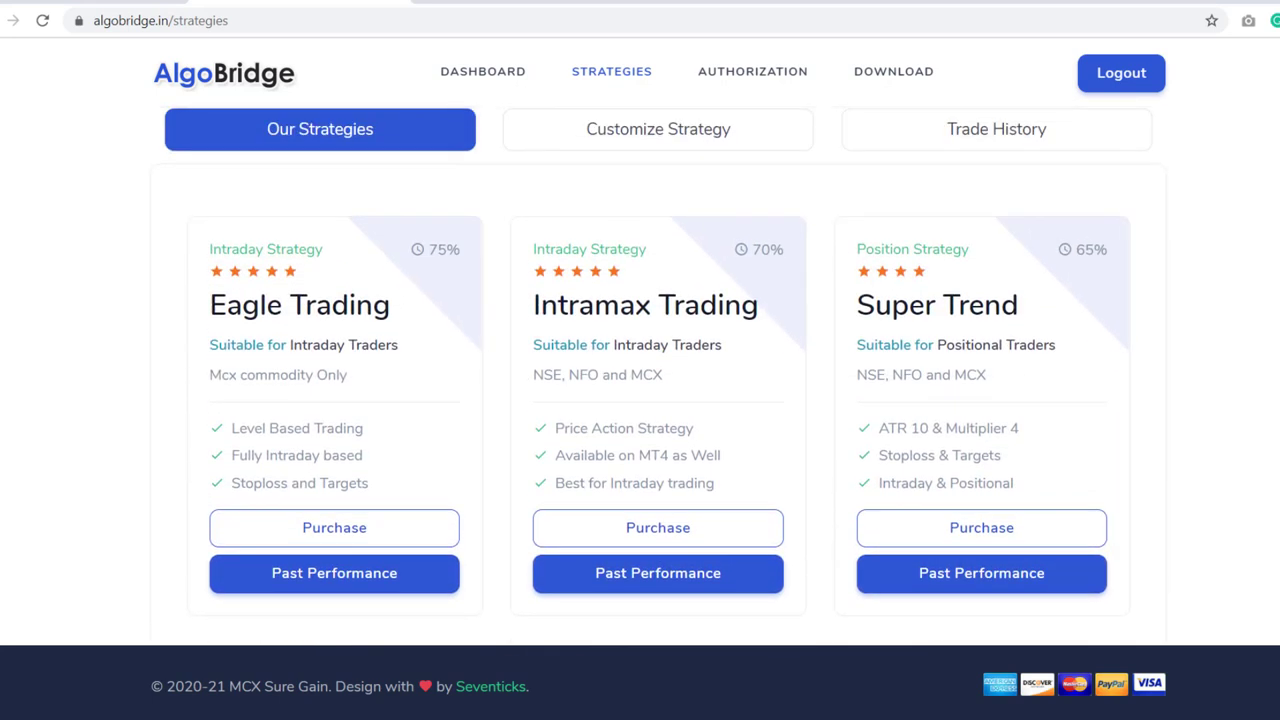
pyautogui.scroll(1, 660, 180)
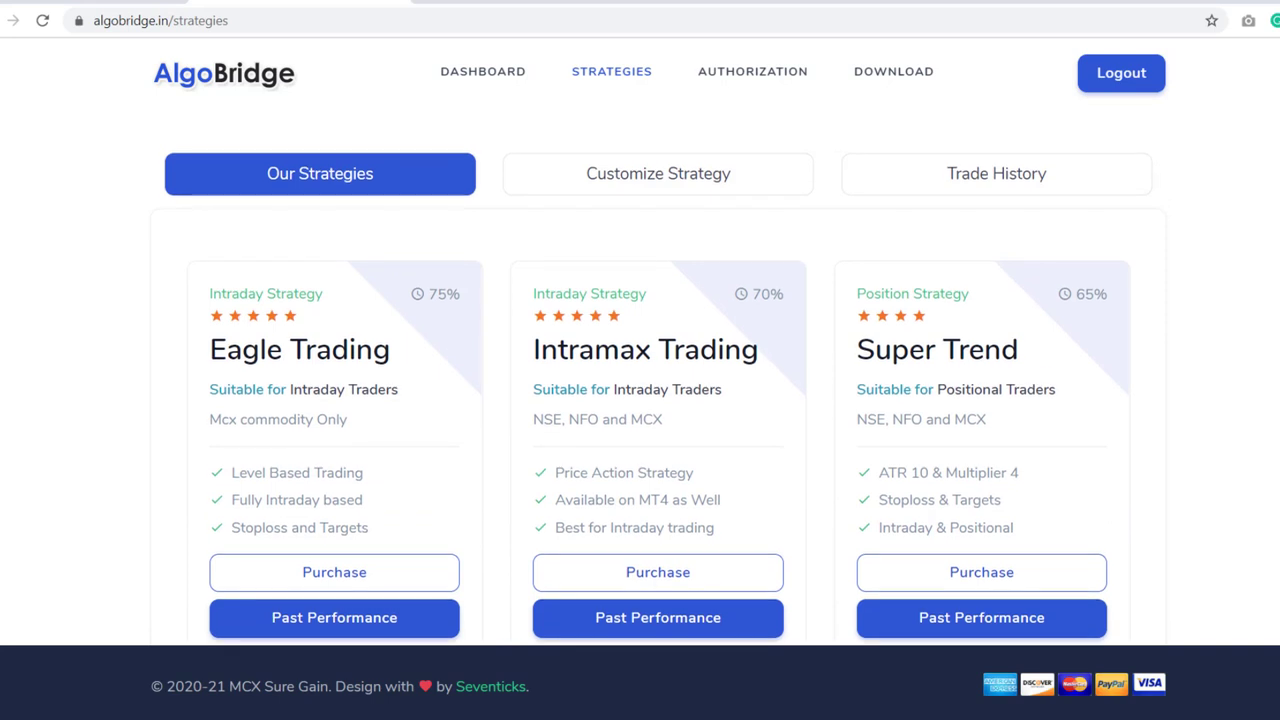
# - Under Customize Strategy, keep Eagle, delete its CRUDEOIL APR FUT entry and start Add Symbol
pyautogui.click(653, 176)
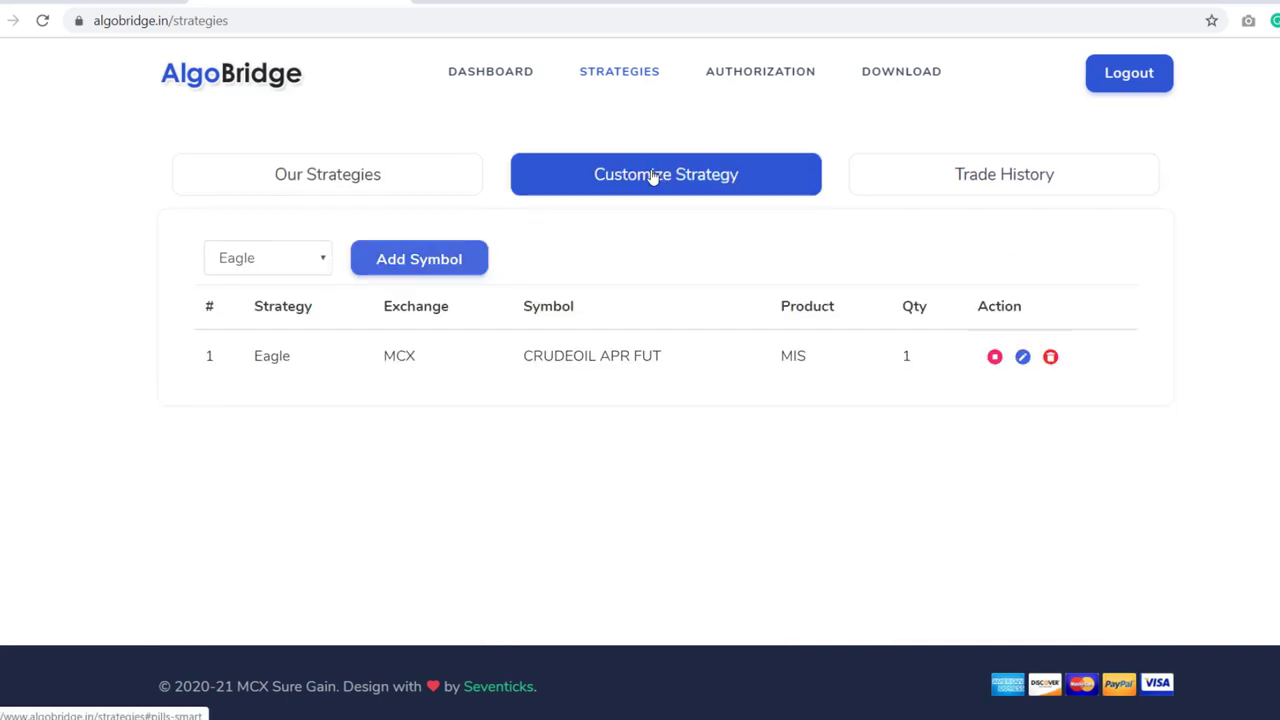
pyautogui.click(318, 266)
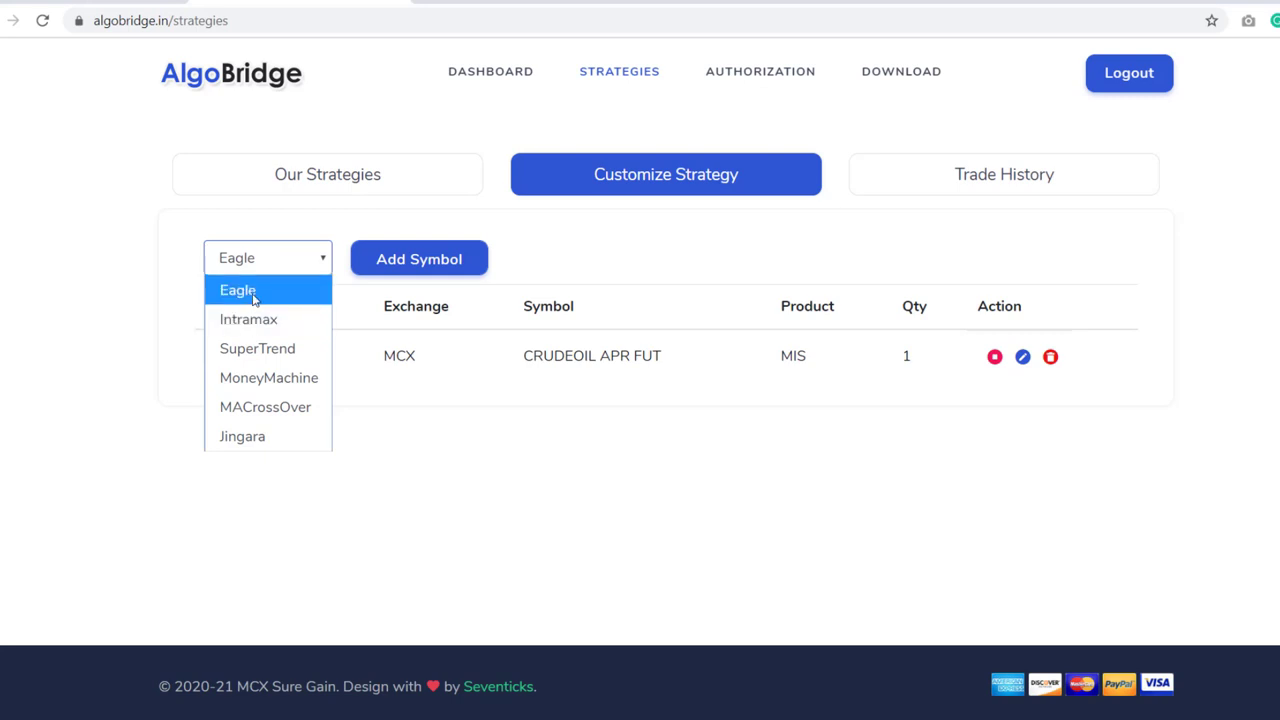
pyautogui.click(254, 298)
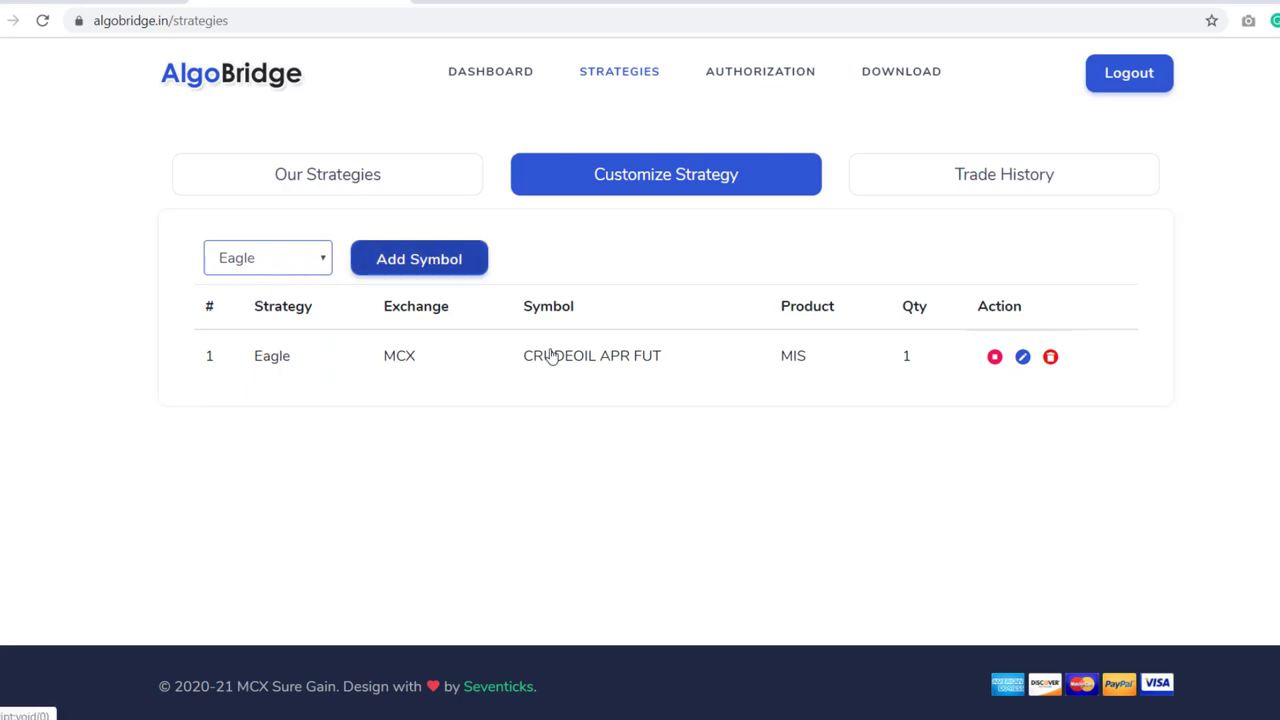
pyautogui.click(1051, 358)
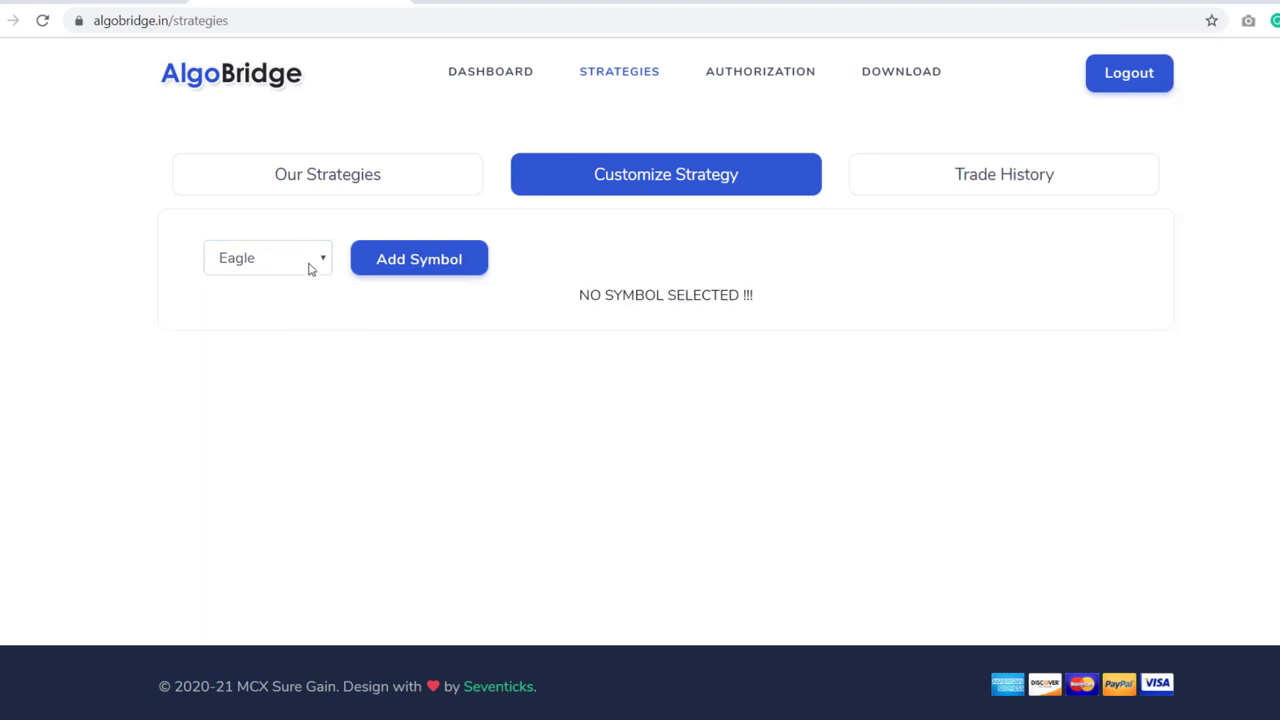
pyautogui.click(408, 268)
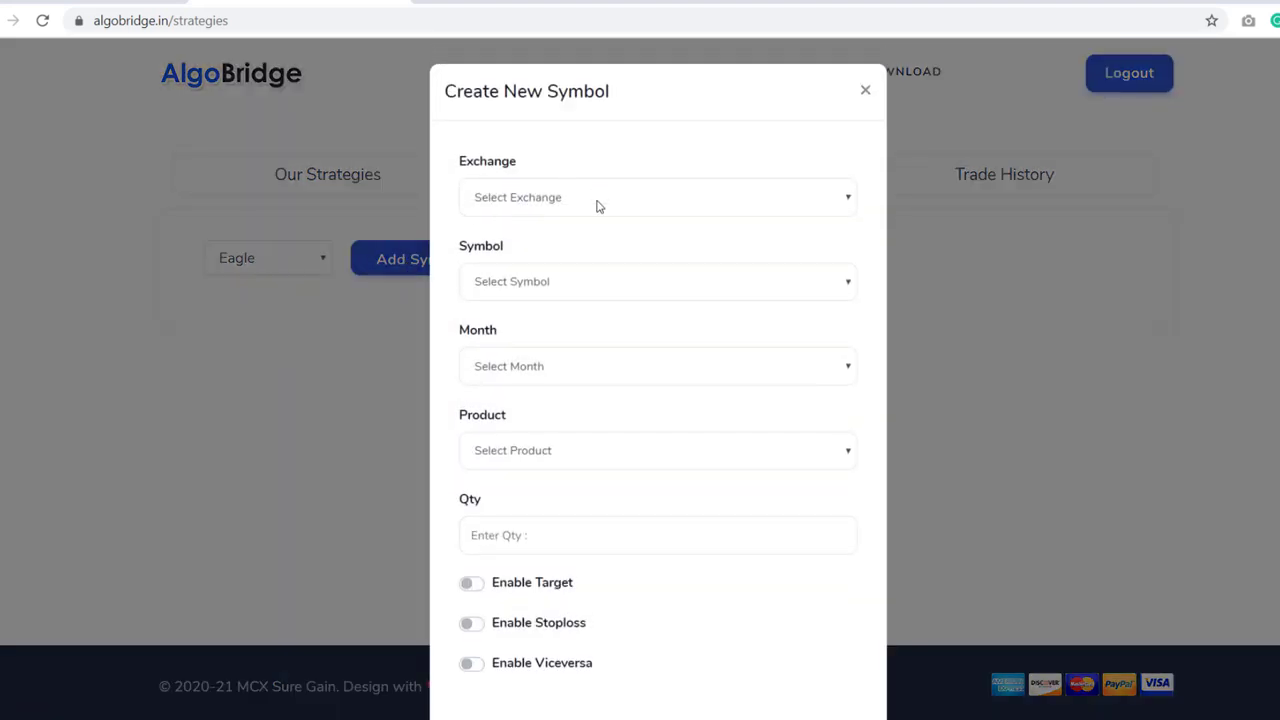
# - Choose MCX exchange, CRUDEOIL symbol, MAY contract month and MIS product for the new symbol
pyautogui.click(597, 203)
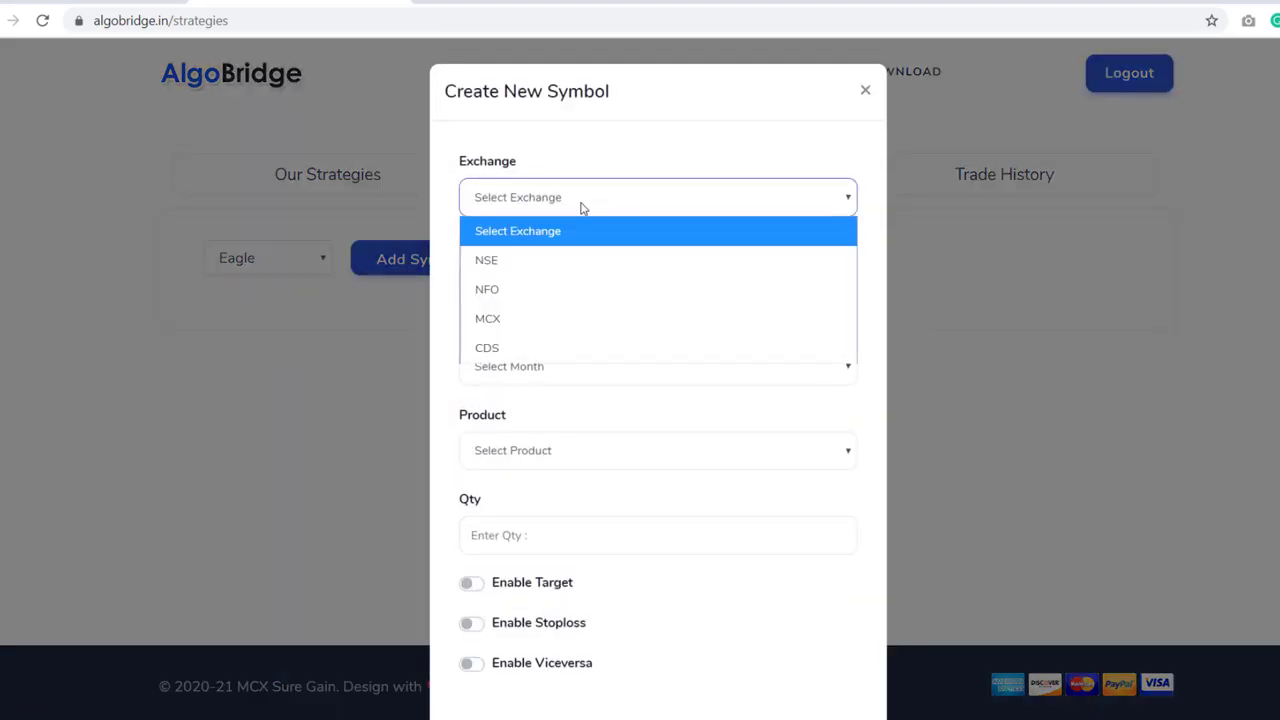
pyautogui.click(508, 320)
pyautogui.click(538, 287)
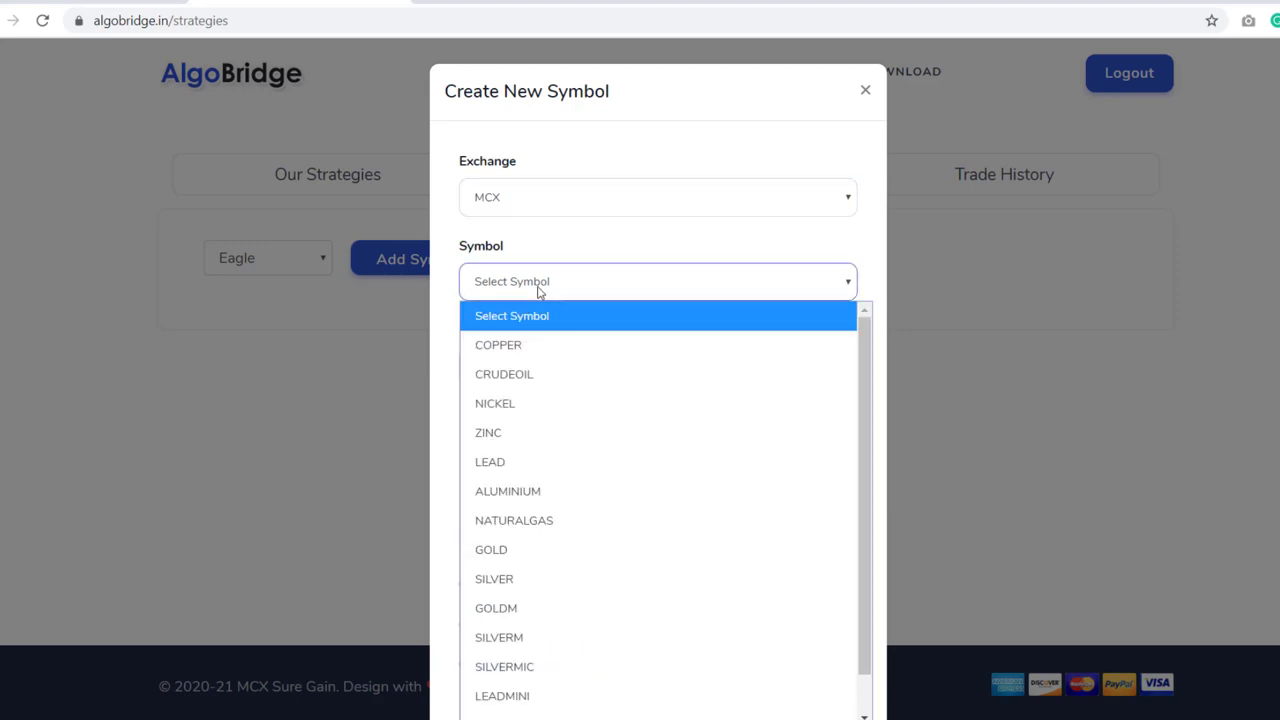
pyautogui.click(509, 374)
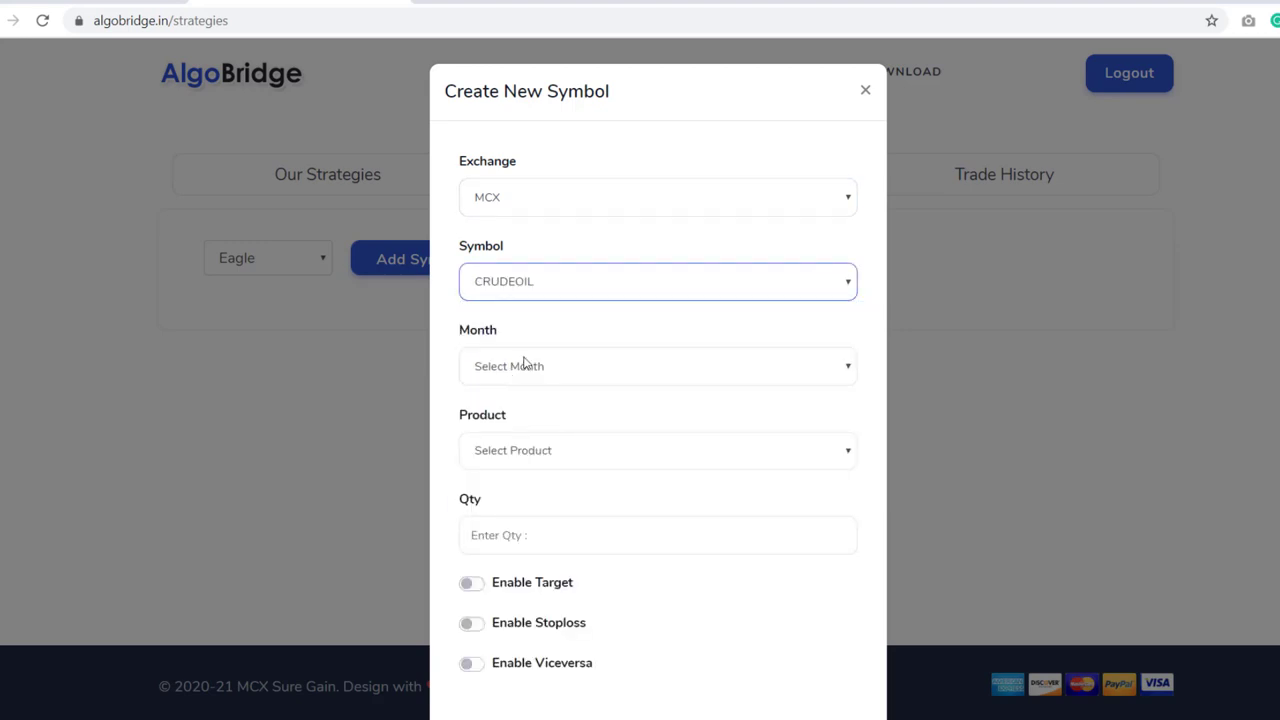
pyautogui.click(524, 362)
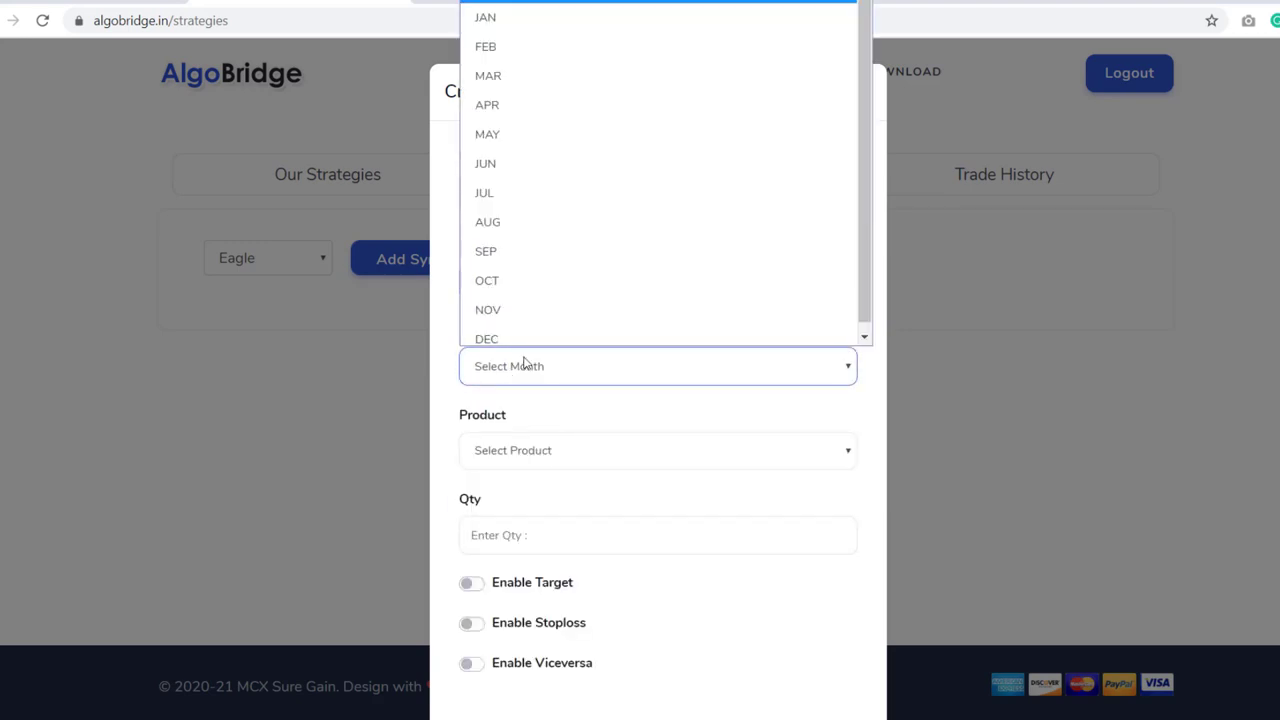
pyautogui.click(512, 124)
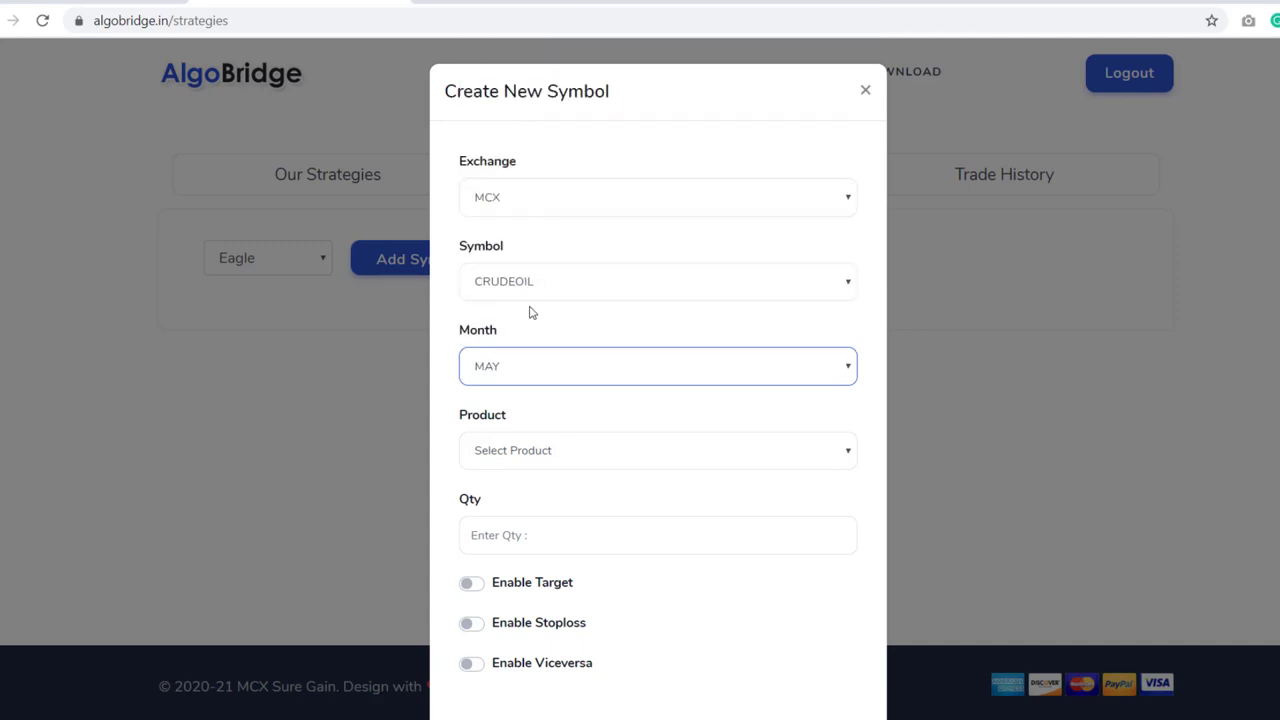
pyautogui.click(530, 455)
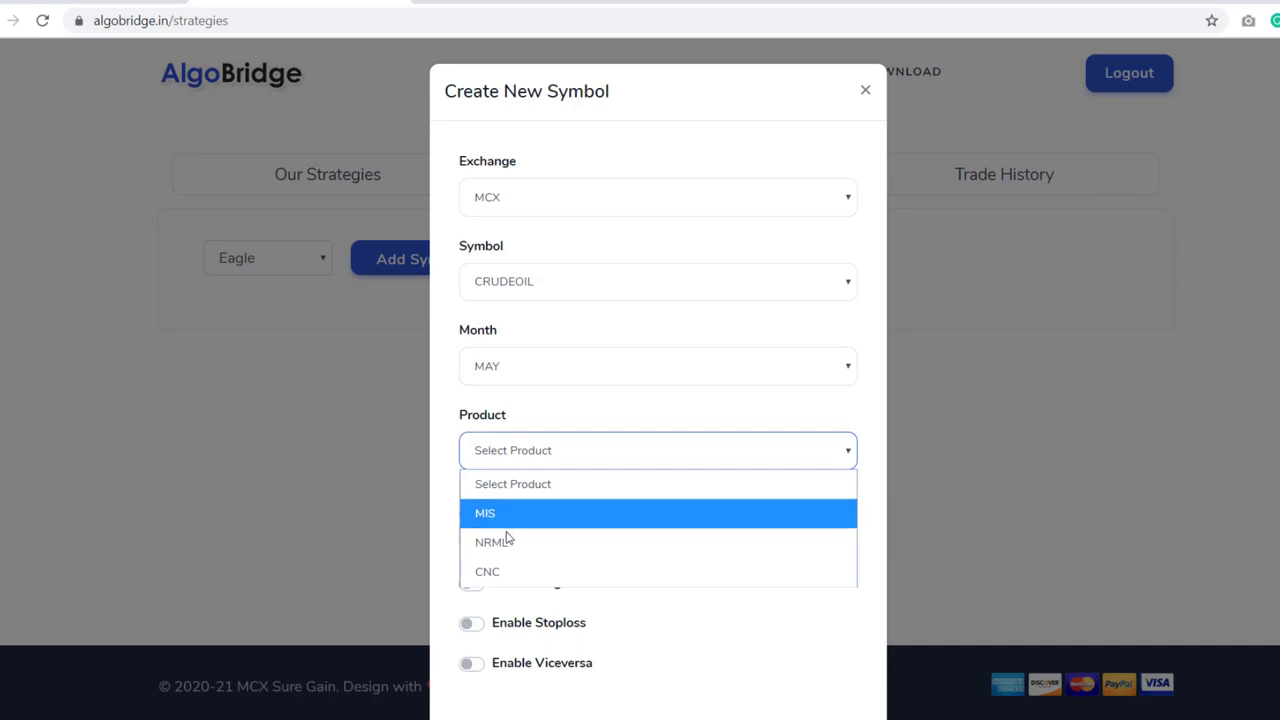
pyautogui.click(506, 516)
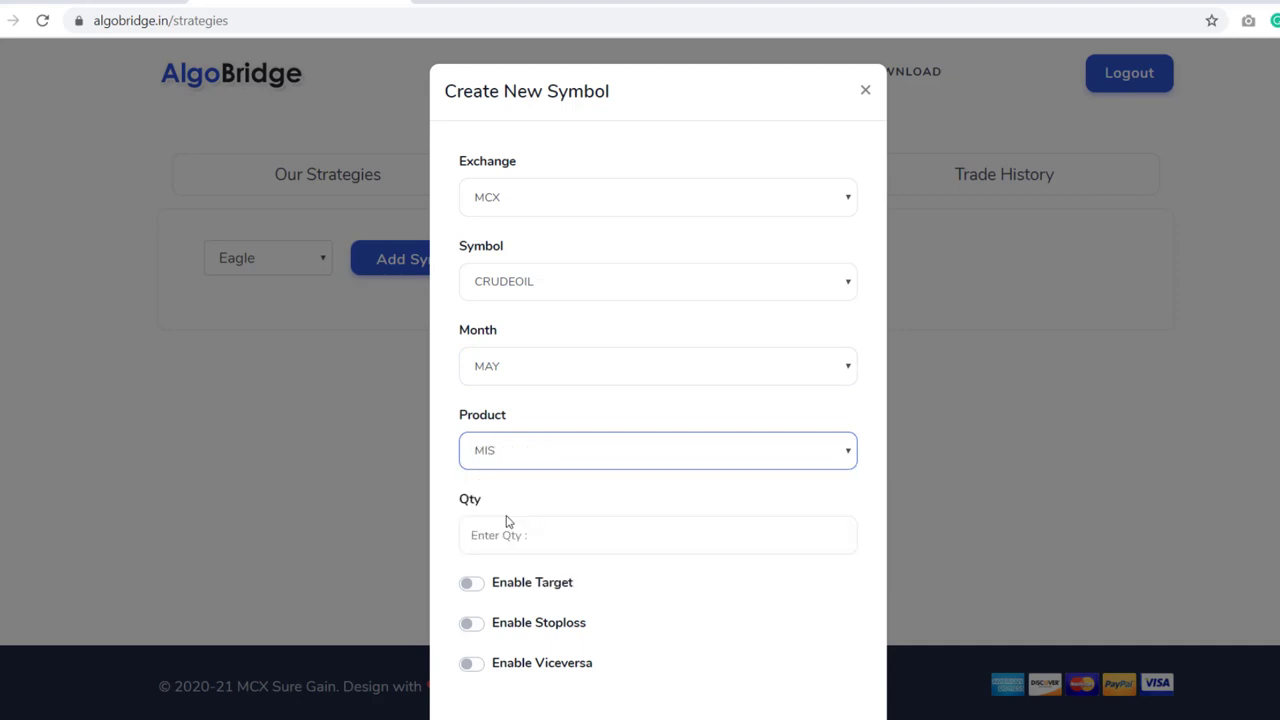
# - Enter quantity 1, enable target, stoploss and viceversa, and select Target 3
pyautogui.click(536, 529)
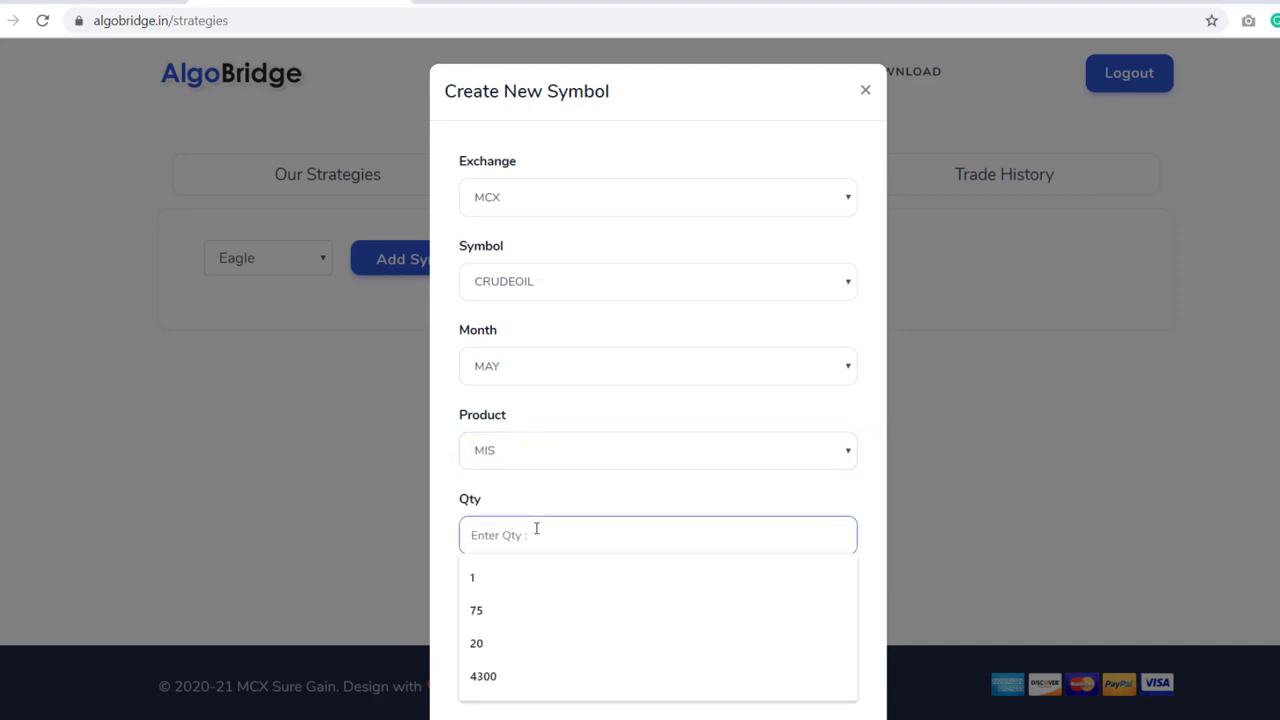
pyautogui.write('1')
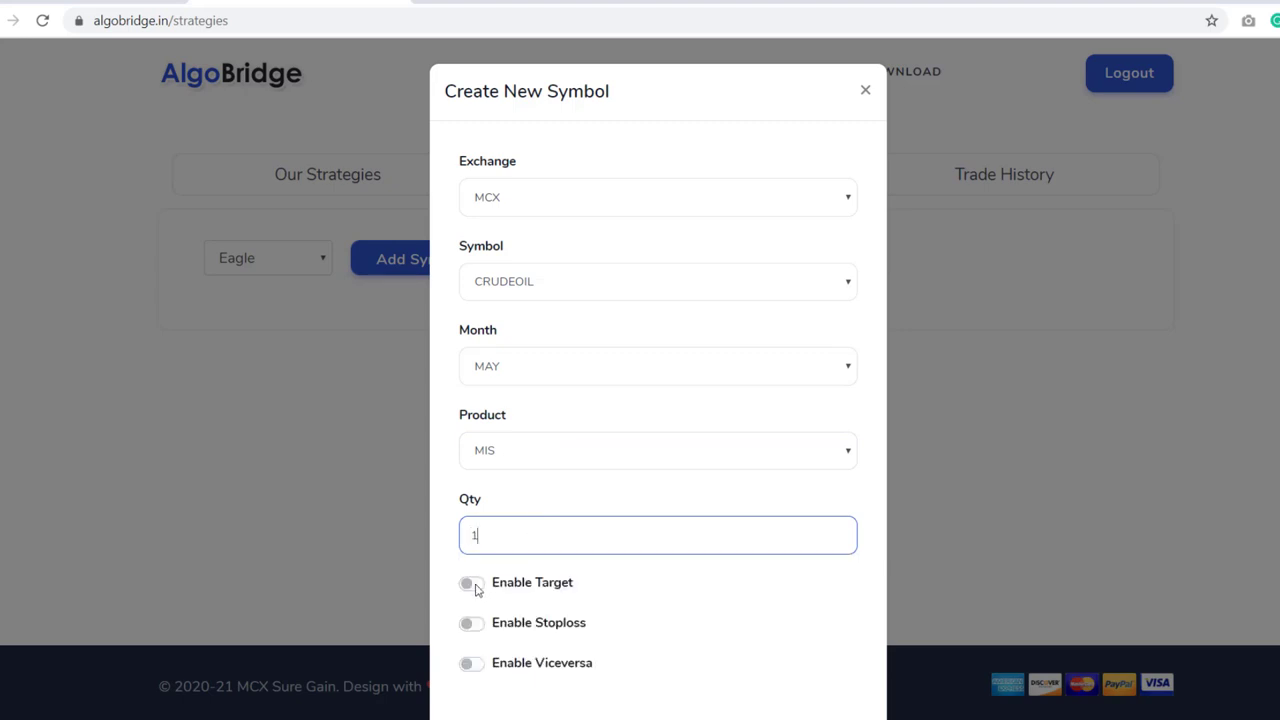
pyautogui.click(472, 584)
pyautogui.click(478, 622)
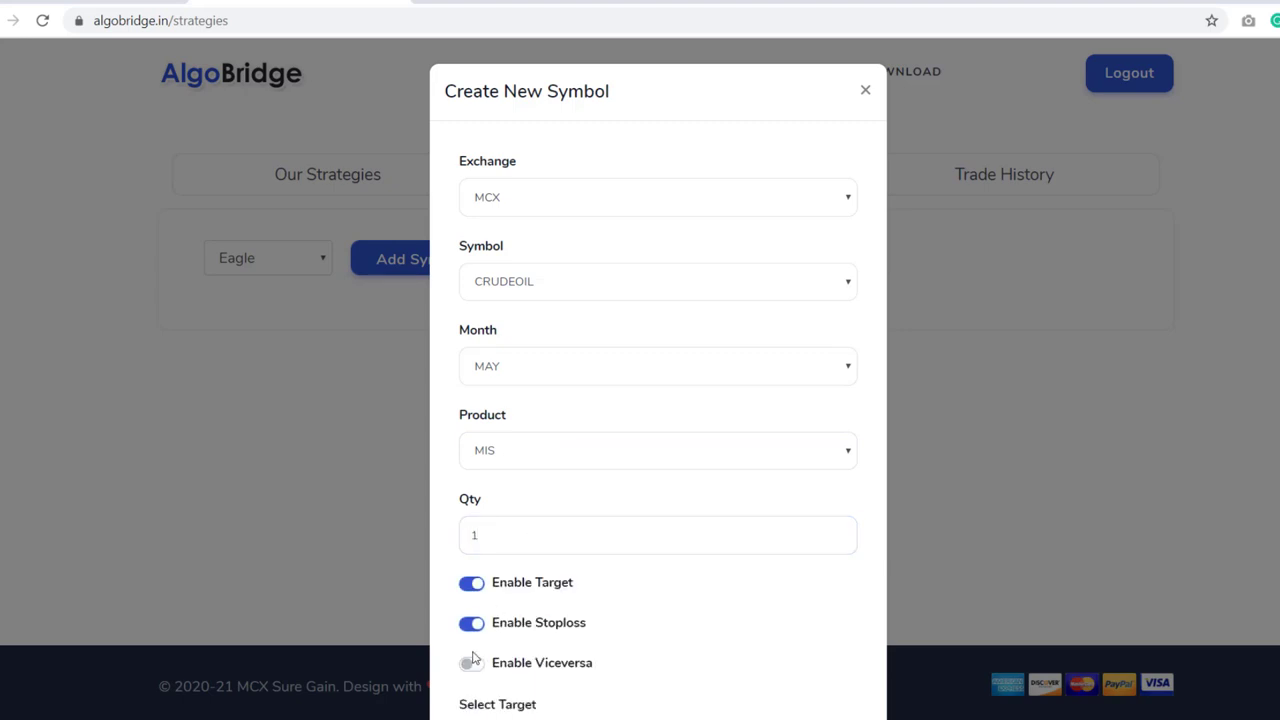
pyautogui.click(471, 663)
pyautogui.scroll(-2, 658, 380)
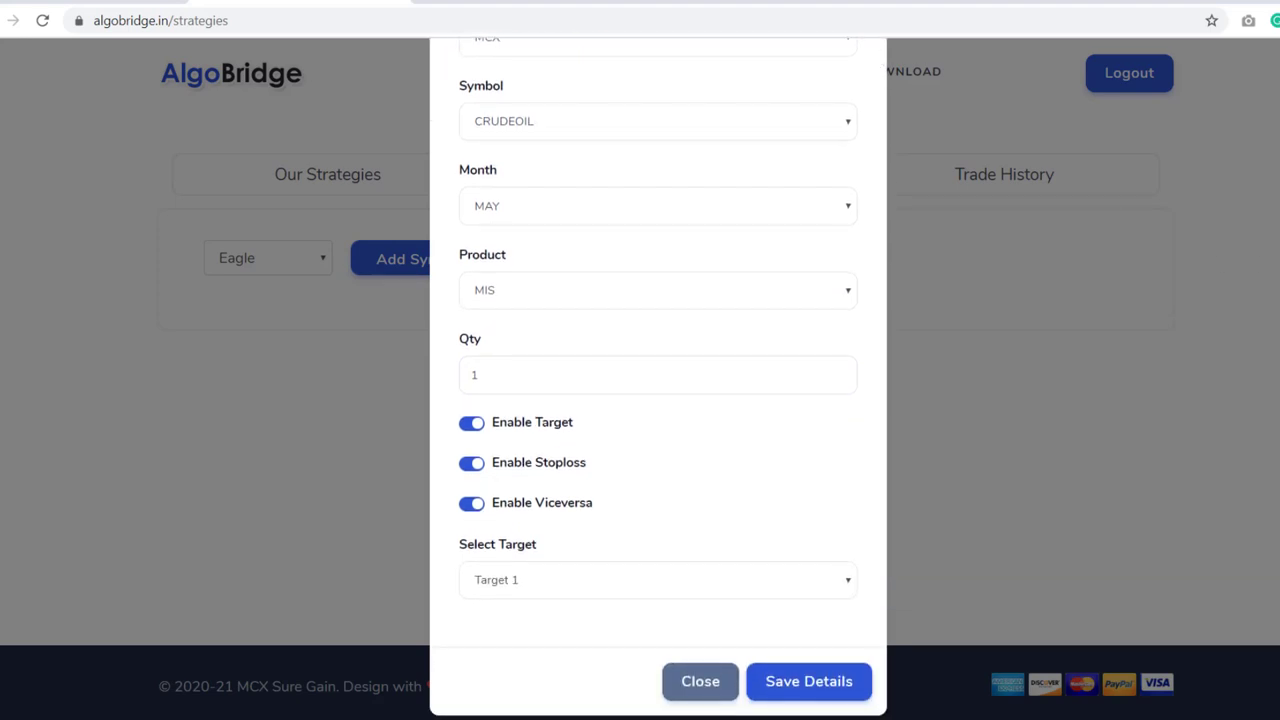
pyautogui.click(521, 590)
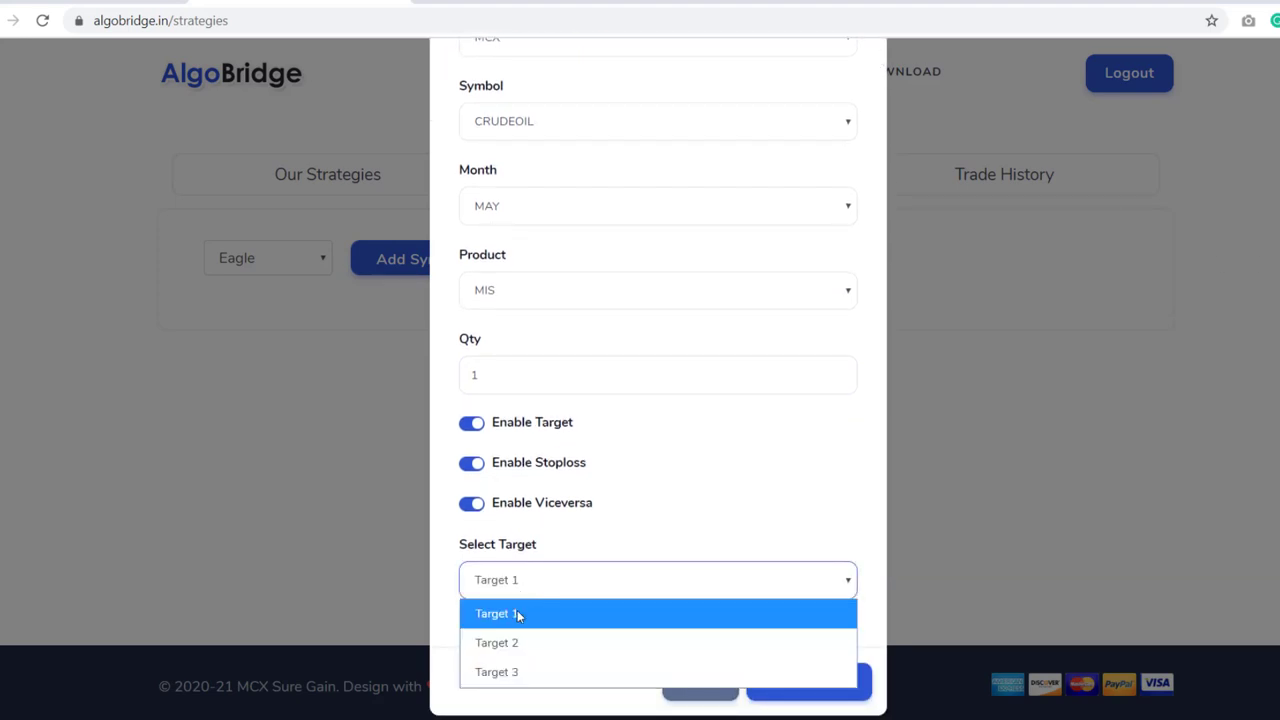
pyautogui.click(518, 673)
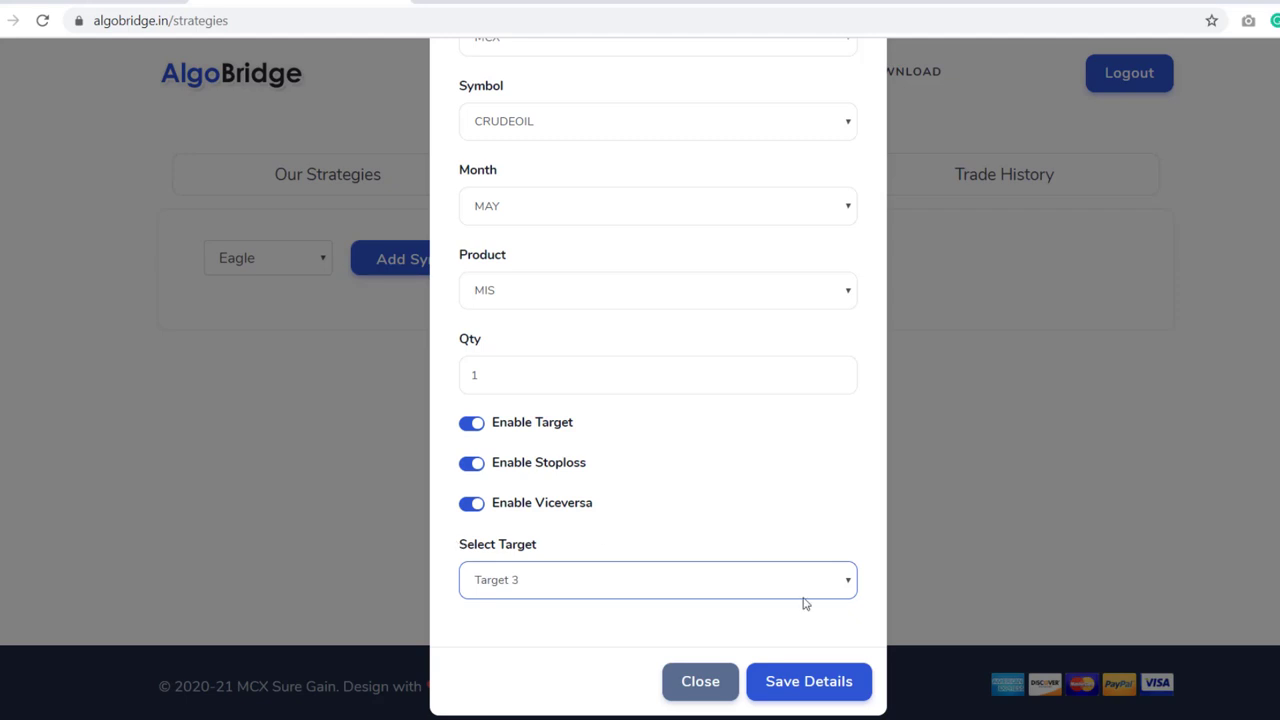
# - Save CRUDEOIL MAY FUT to Eagle, start the instrument, and open Trade History
pyautogui.click(820, 686)
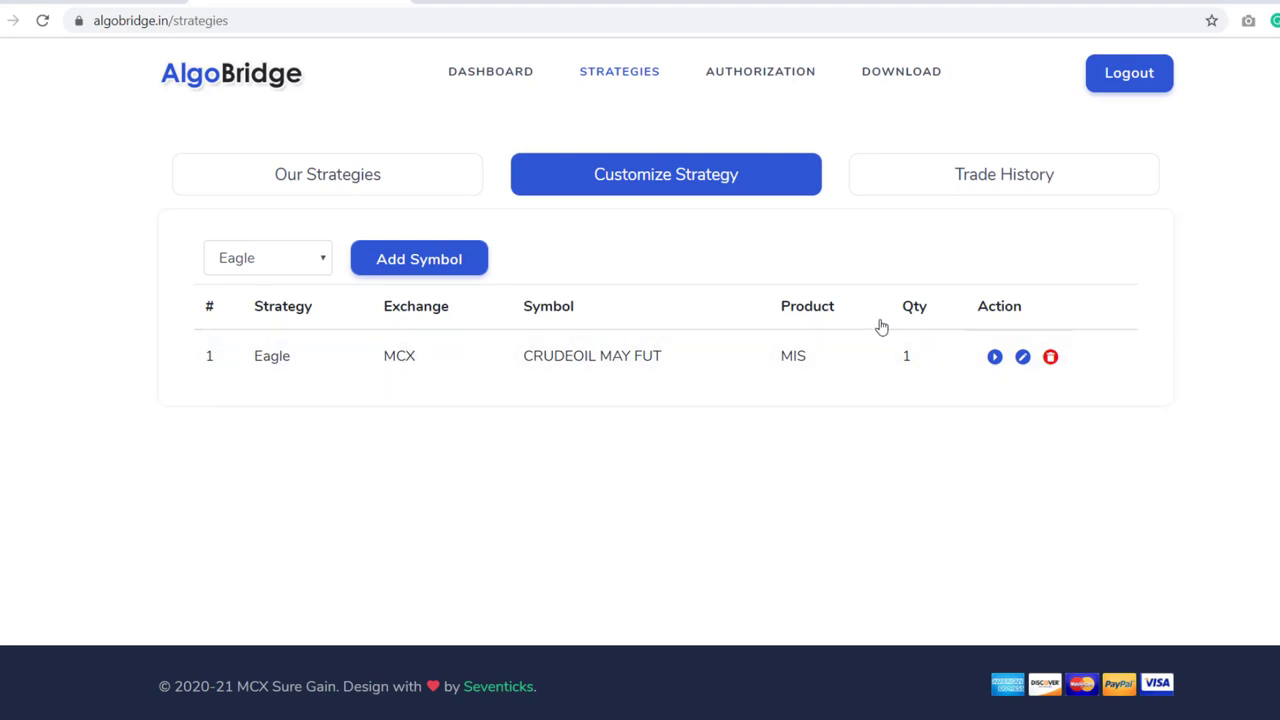
pyautogui.click(995, 359)
pyautogui.click(987, 176)
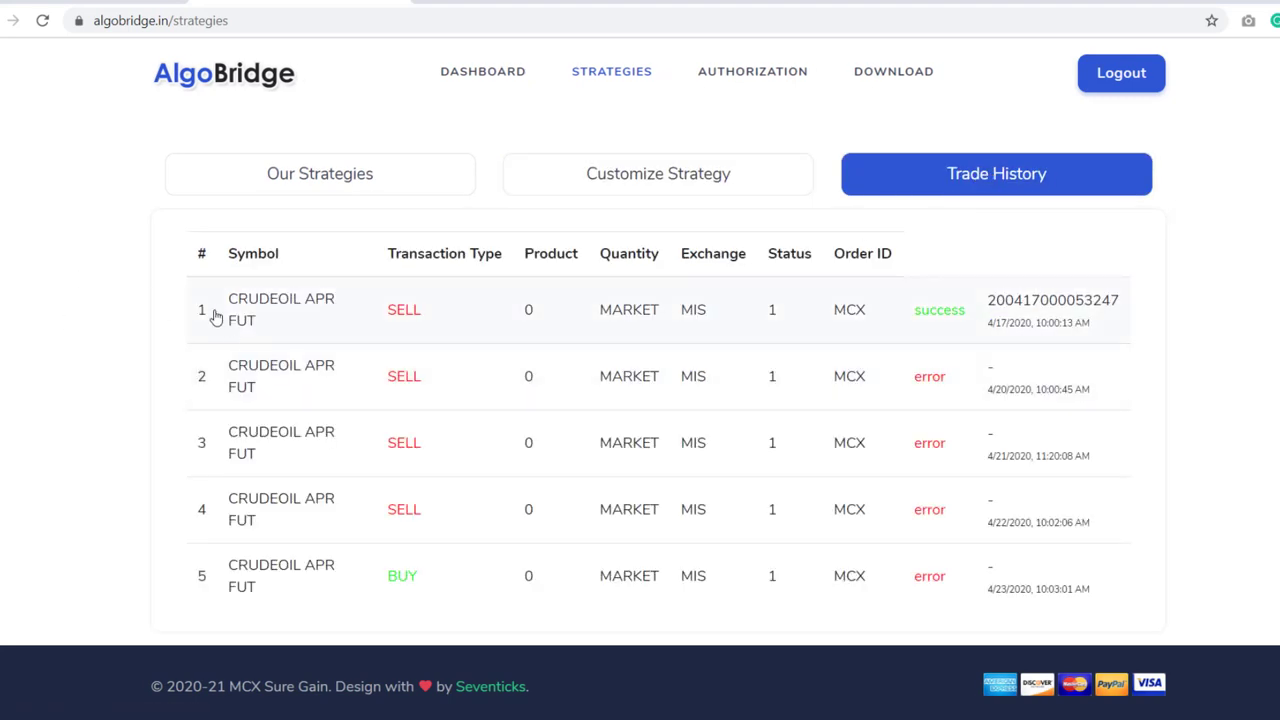
# - Highlight the successful first CRUDEOIL APR FUT trade and trade 2's error status, then return to Customize Strategy
pyautogui.moveTo(191, 309); pyautogui.dragTo(1102, 360)
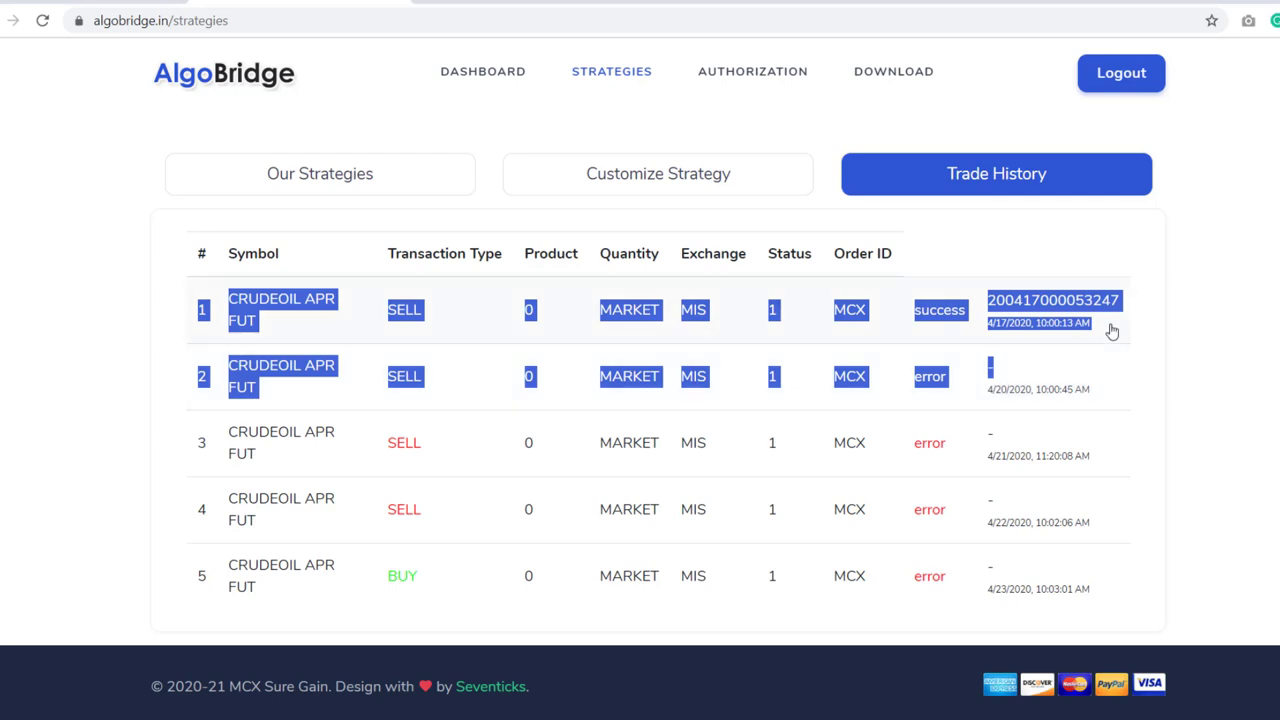
pyautogui.click(953, 388)
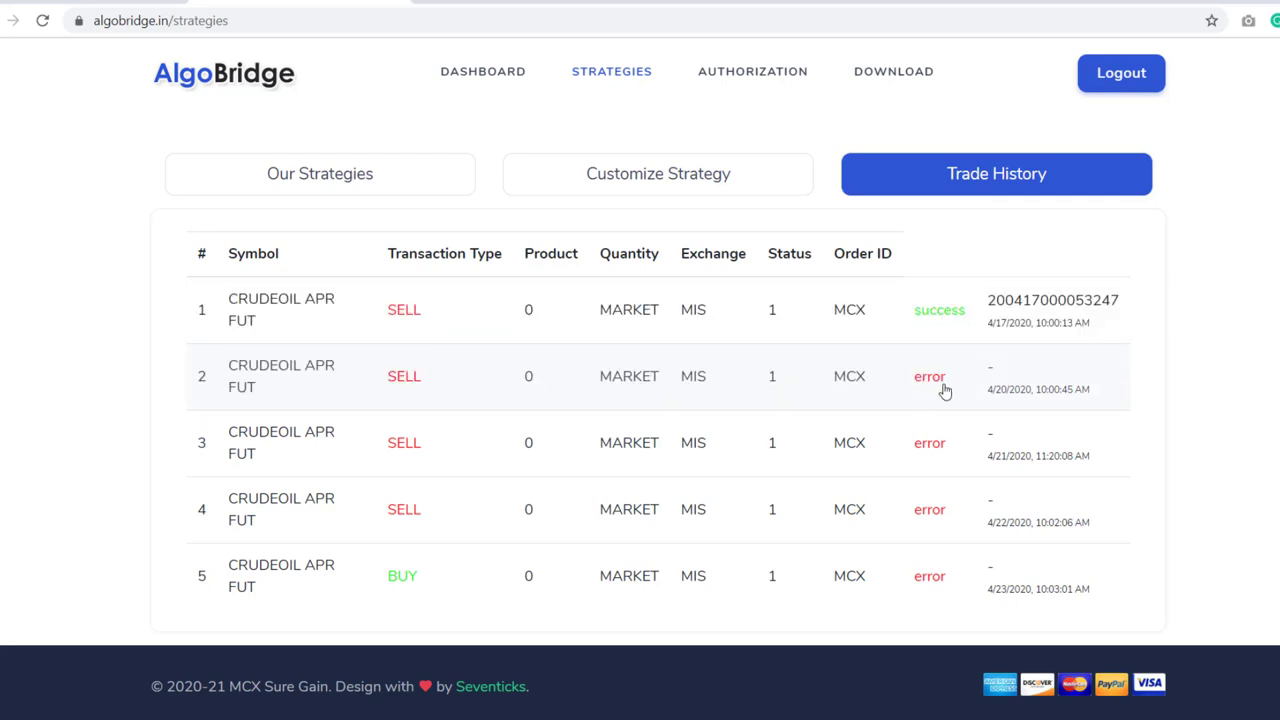
pyautogui.moveTo(911, 389); pyautogui.dragTo(945, 390)
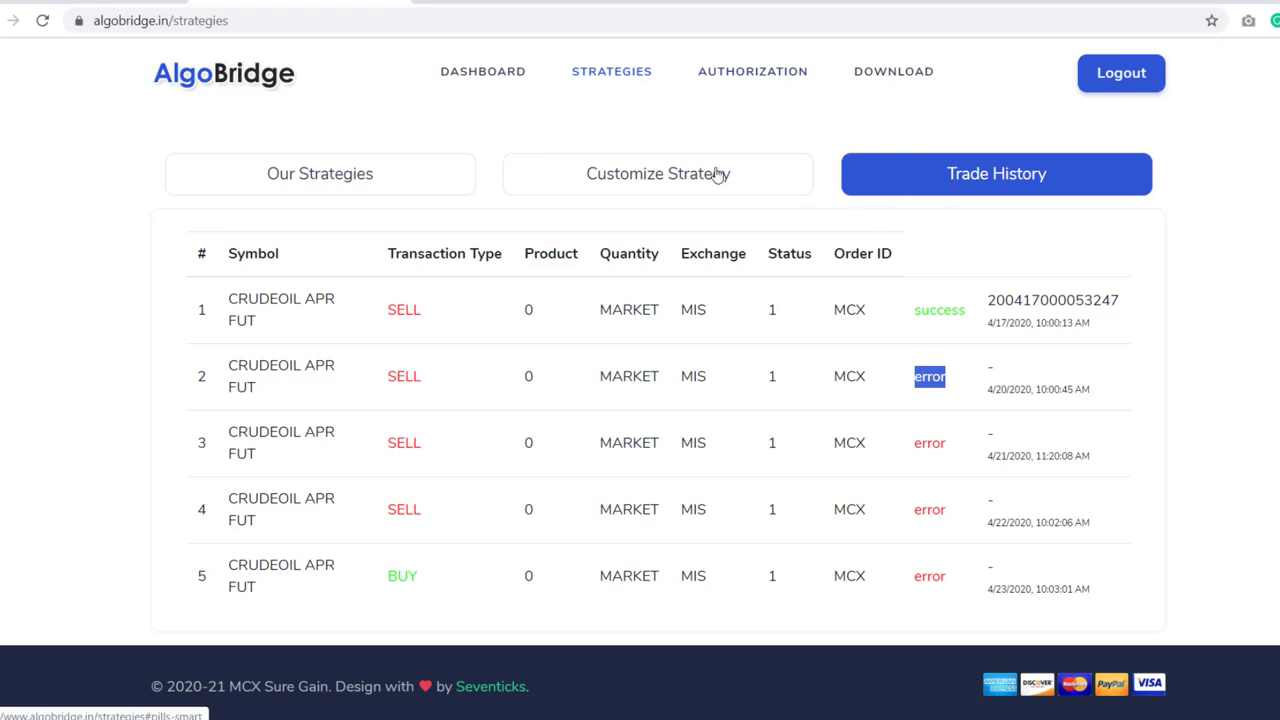
pyautogui.click(674, 172)
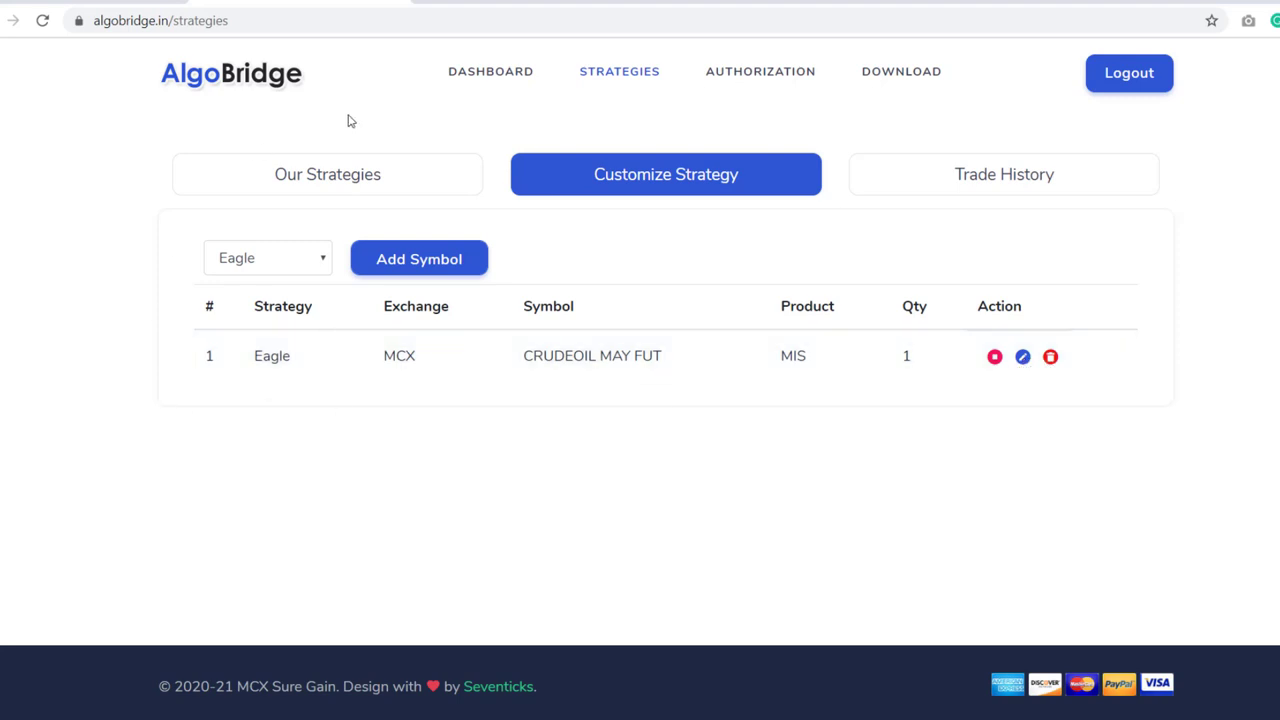
# - Open Super Trend's past performance report from the strategies catalogue
pyautogui.click(328, 187)
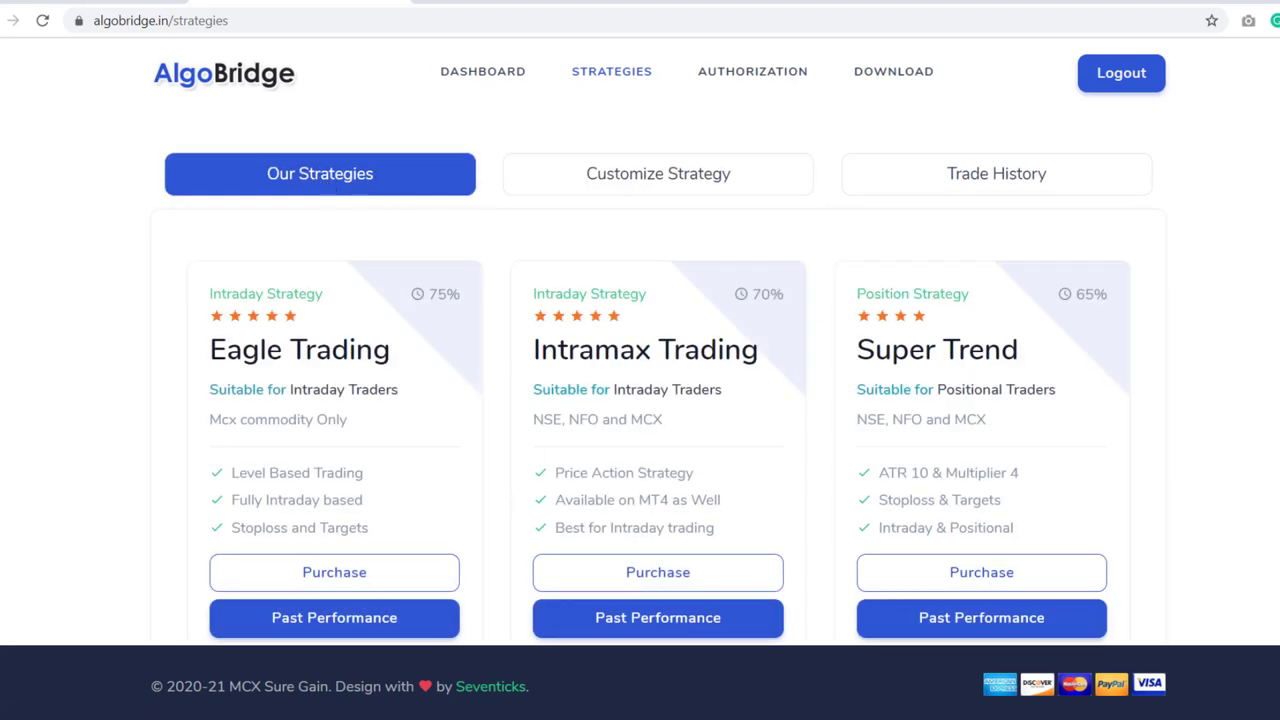
pyautogui.scroll(-2, 938, 500)
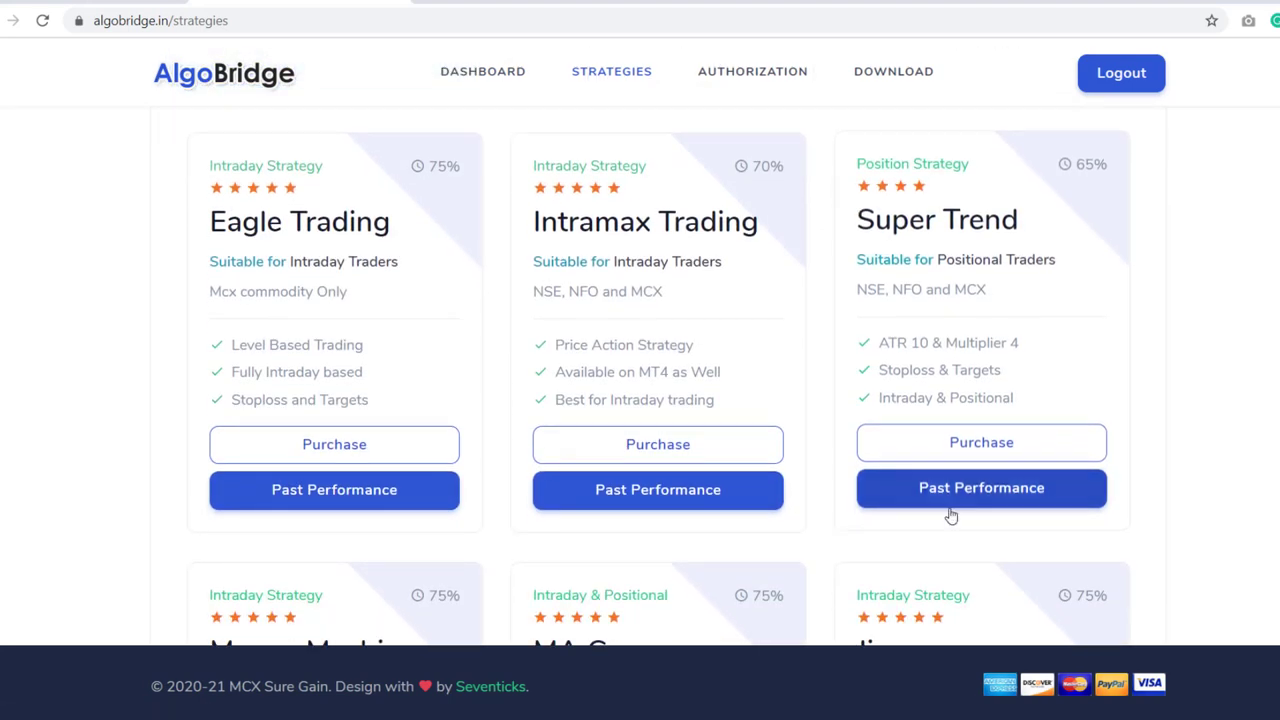
pyautogui.click(938, 486)
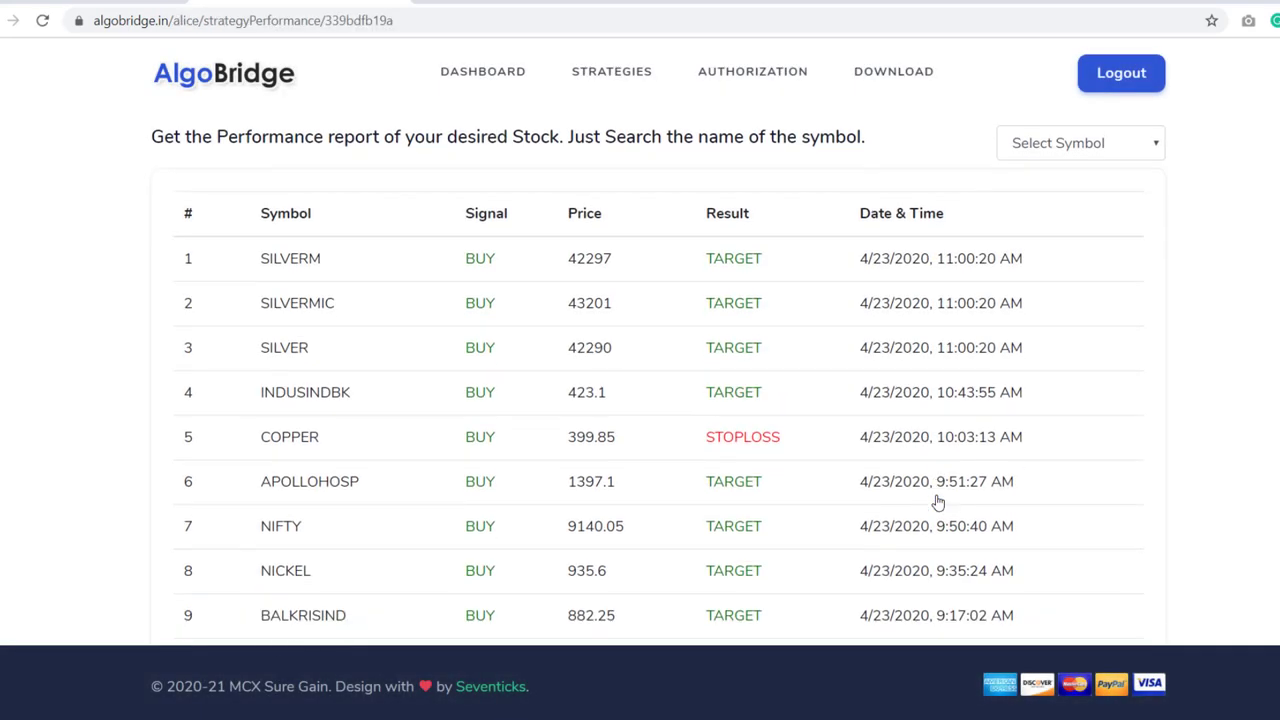
# - Scroll the performance table down to the totals and back up, then return to the dashboard
pyautogui.scroll(-15, 938, 502)
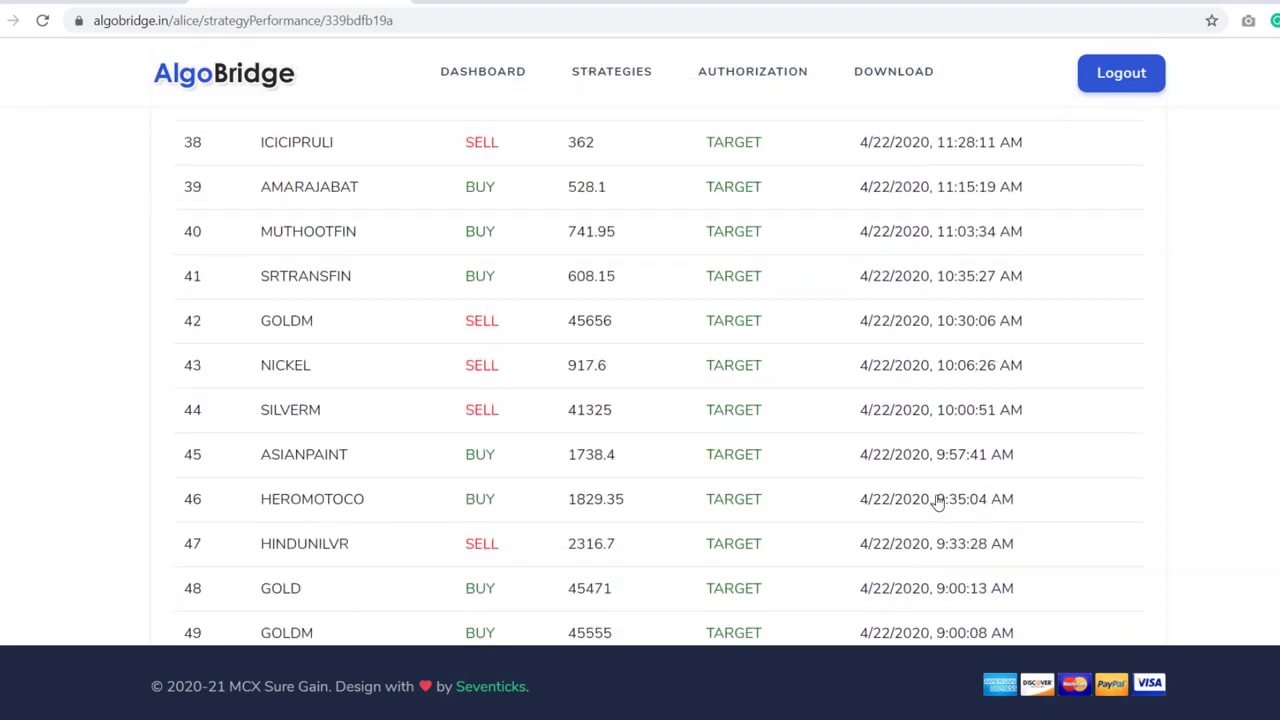
pyautogui.scroll(-20, 938, 502)
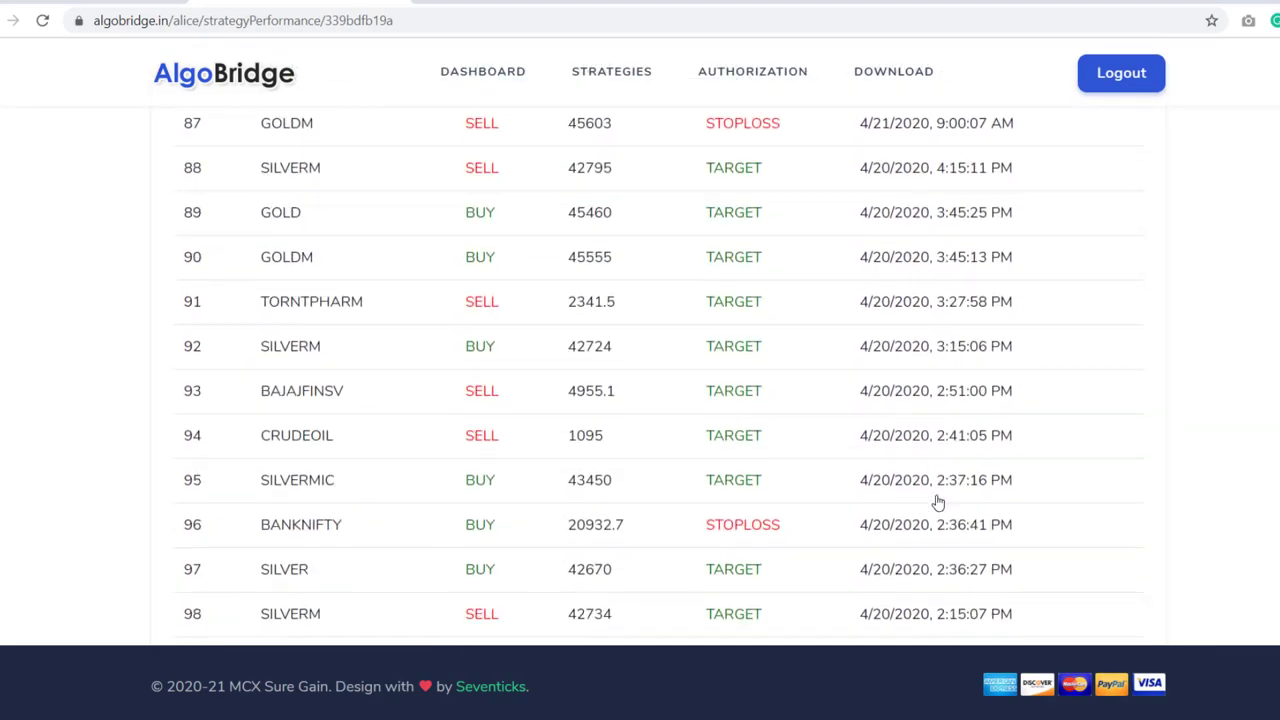
pyautogui.scroll(-20, 938, 502)
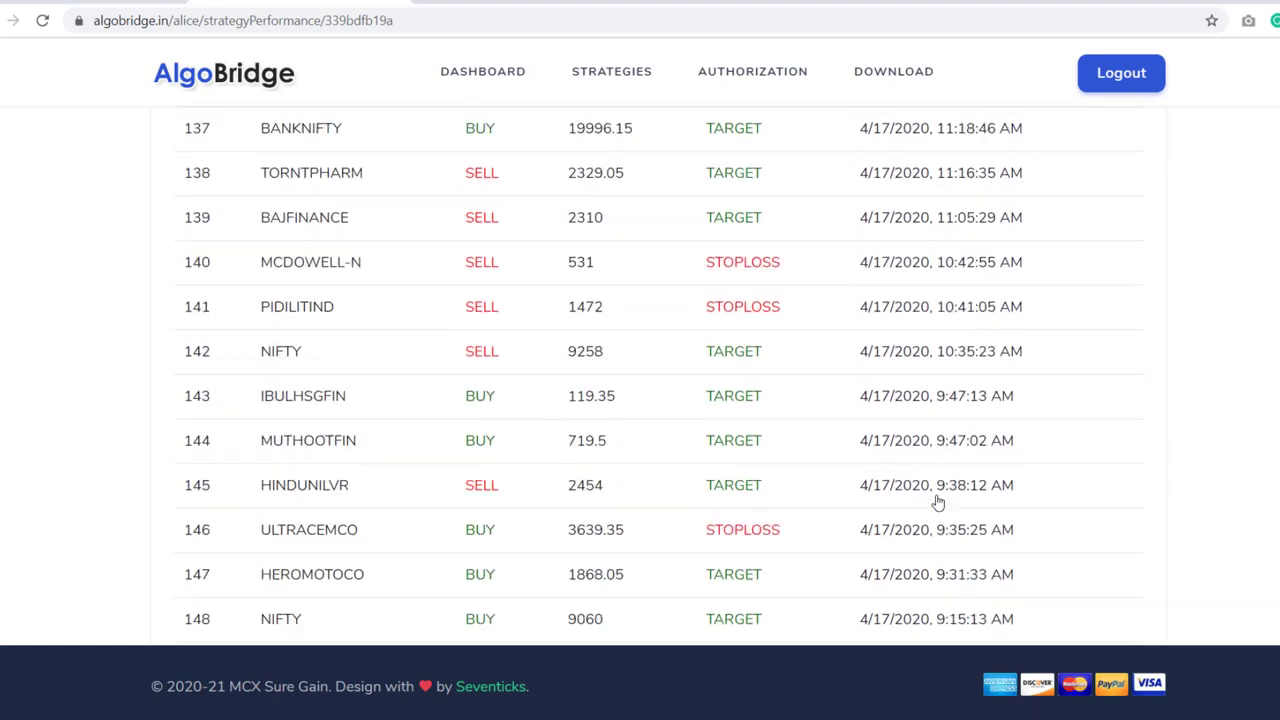
pyautogui.scroll(-20, 938, 502)
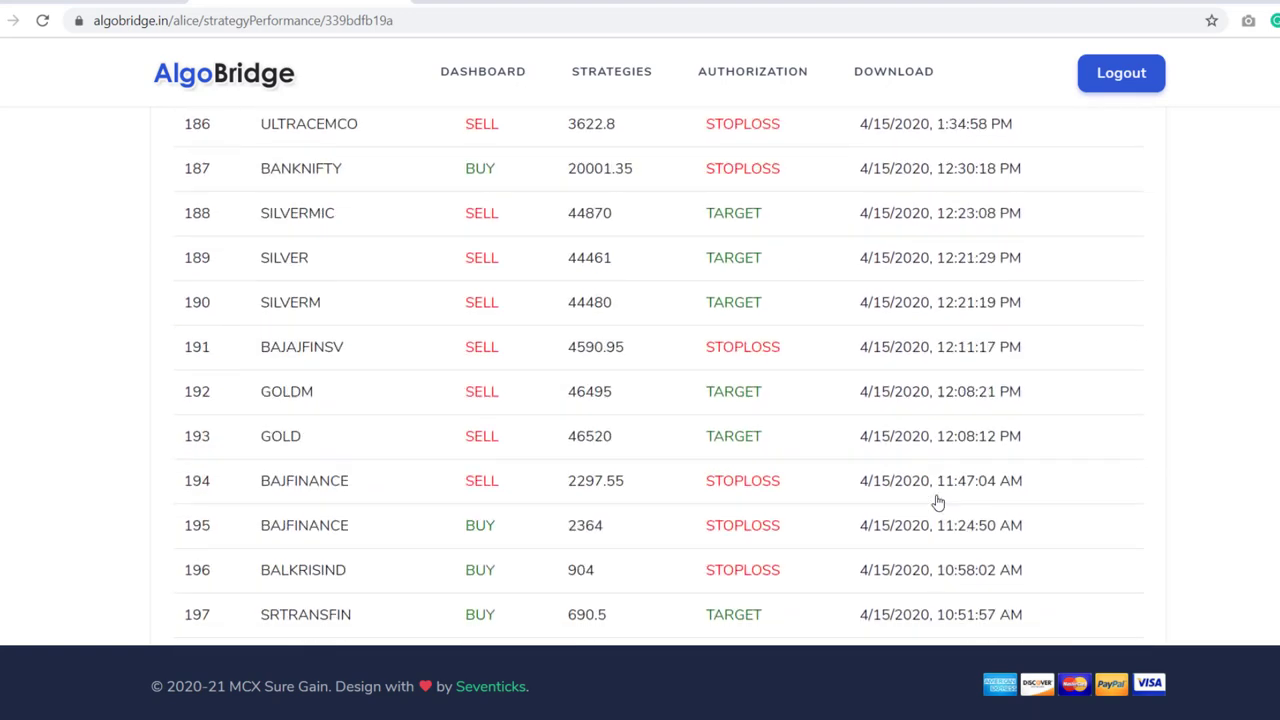
pyautogui.scroll(-5, 938, 502)
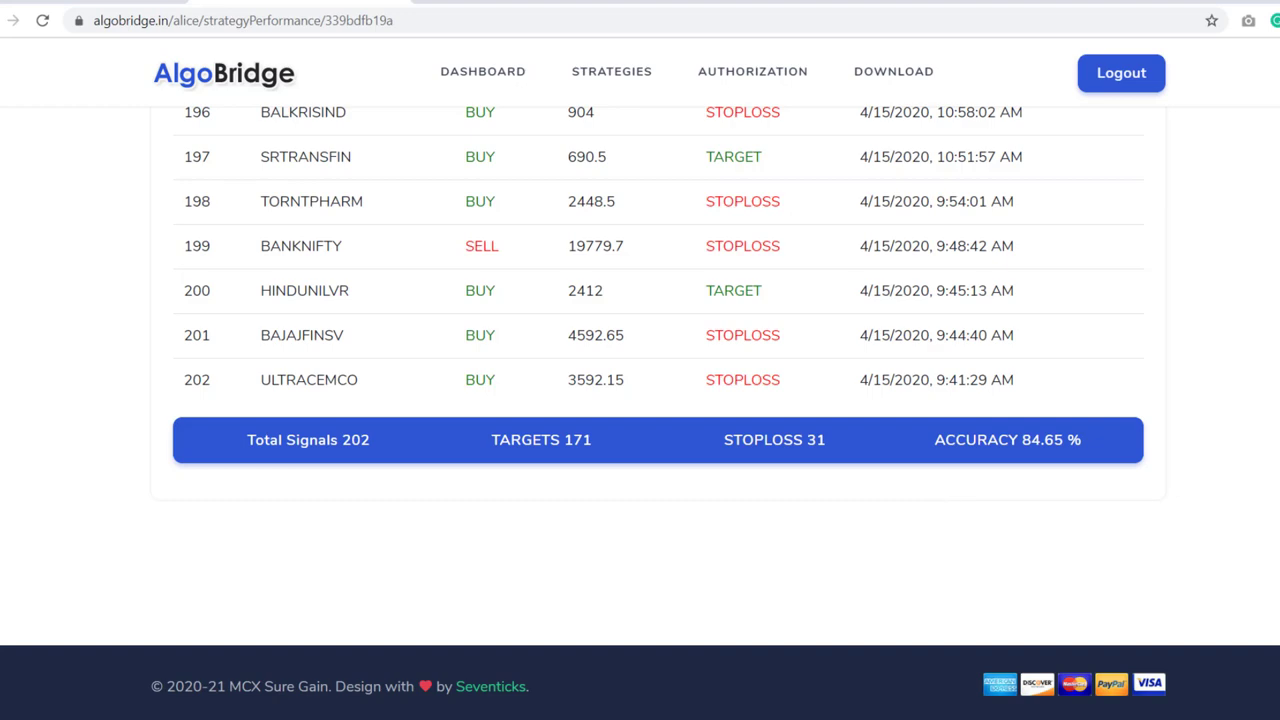
pyautogui.scroll(14, 659, 375)
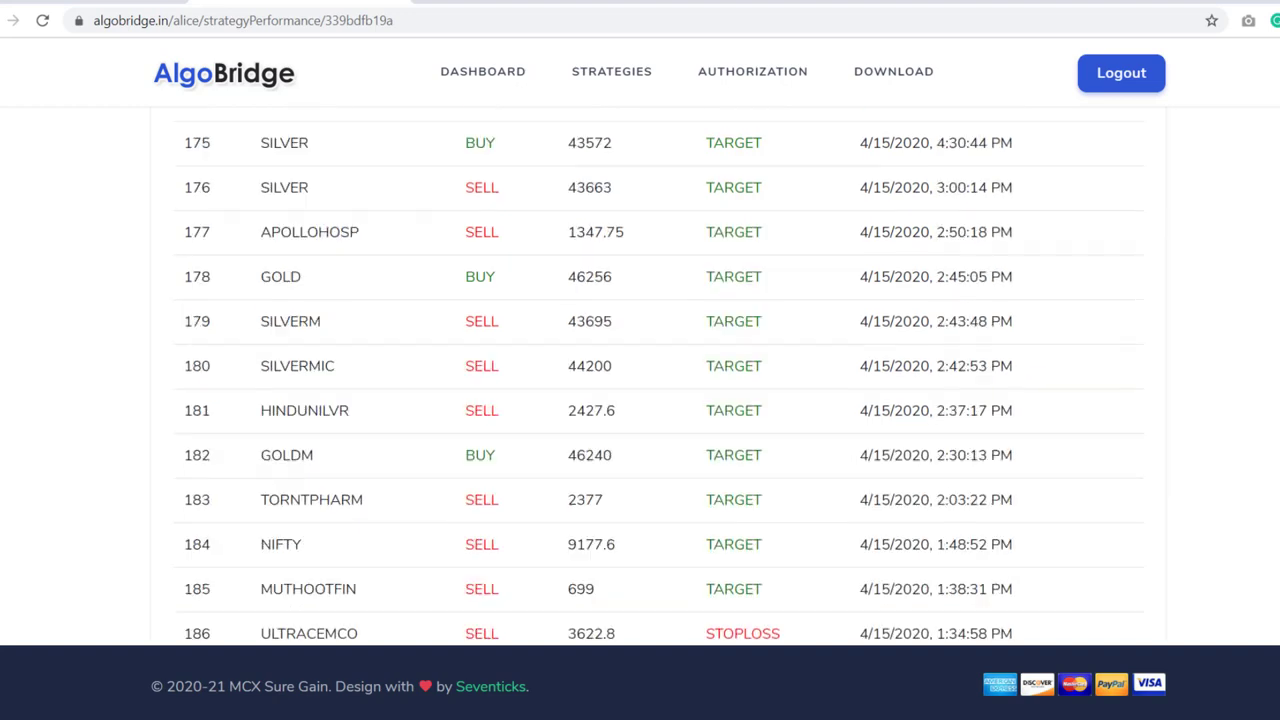
pyautogui.scroll(-17, 659, 375)
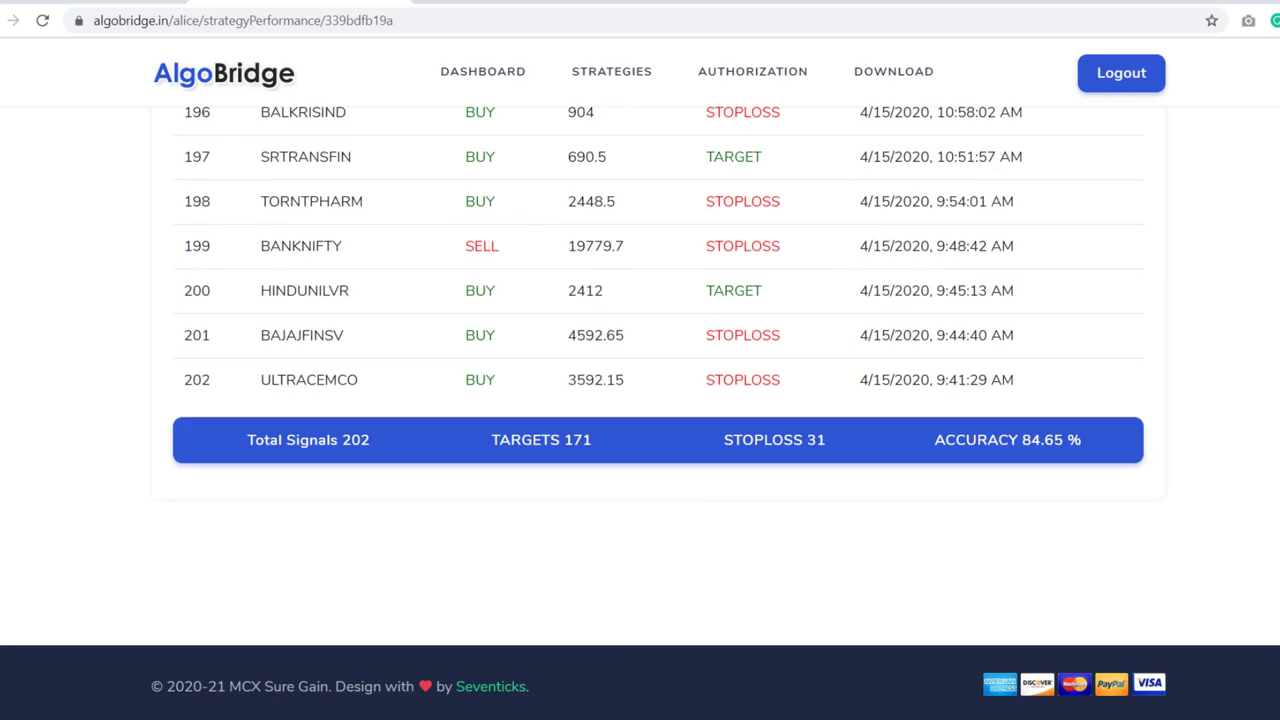
pyautogui.scroll(20, 1271, 243)
pyautogui.scroll(-20, 1237, 106)
pyautogui.scroll(20, 518, 219)
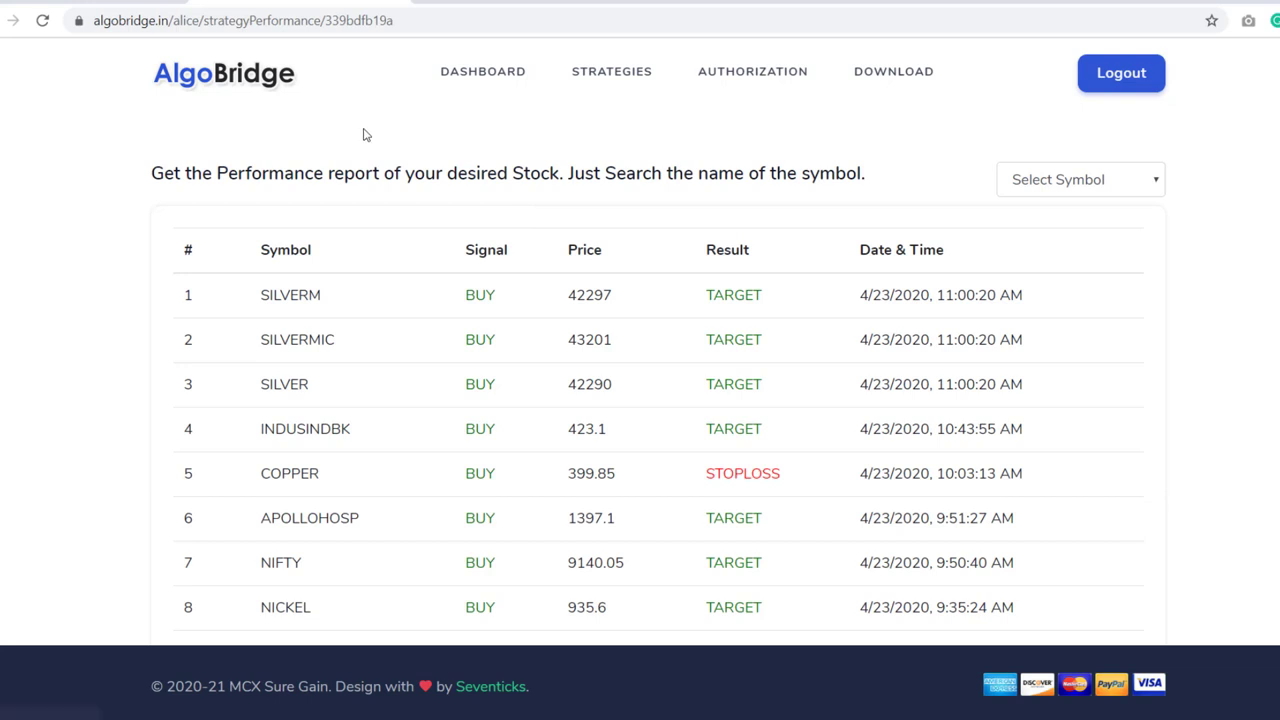
pyautogui.click(484, 76)
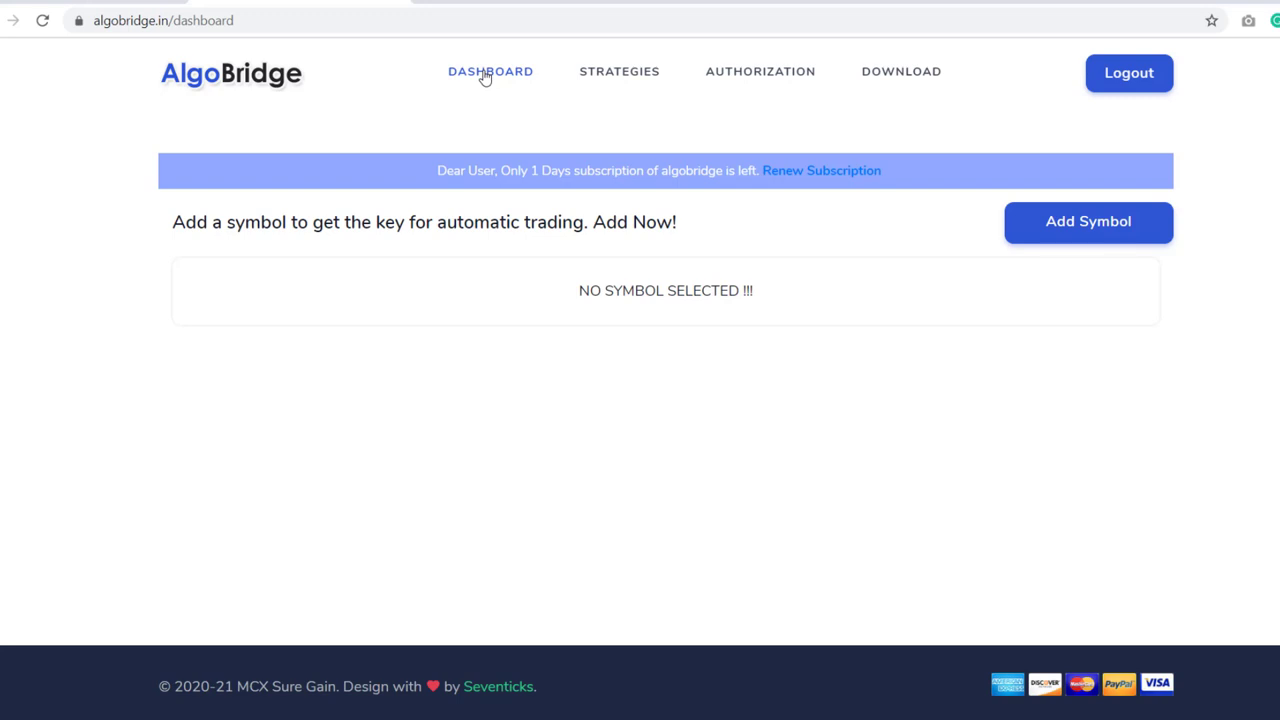
# - Search for CRUDEOIL, add CRUDEOIL MAY FUT as a symbol, save it, and minimise Chrome
pyautogui.click(1066, 222)
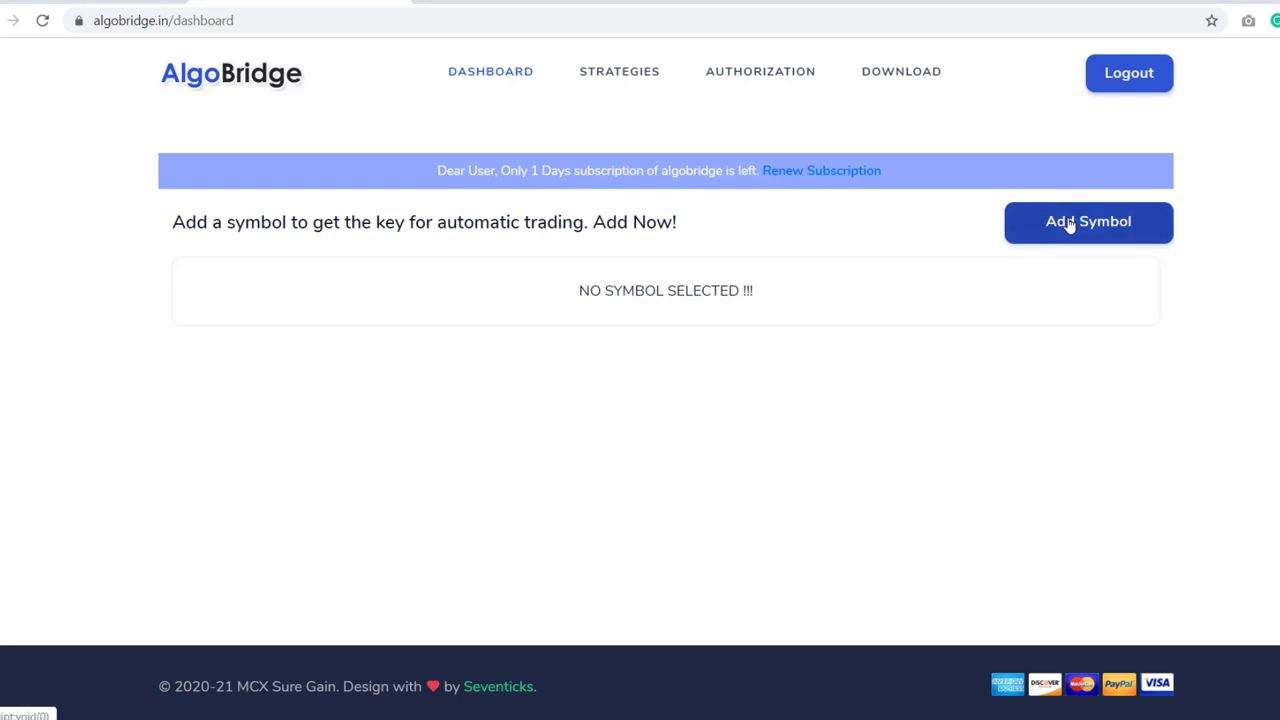
pyautogui.click(727, 349)
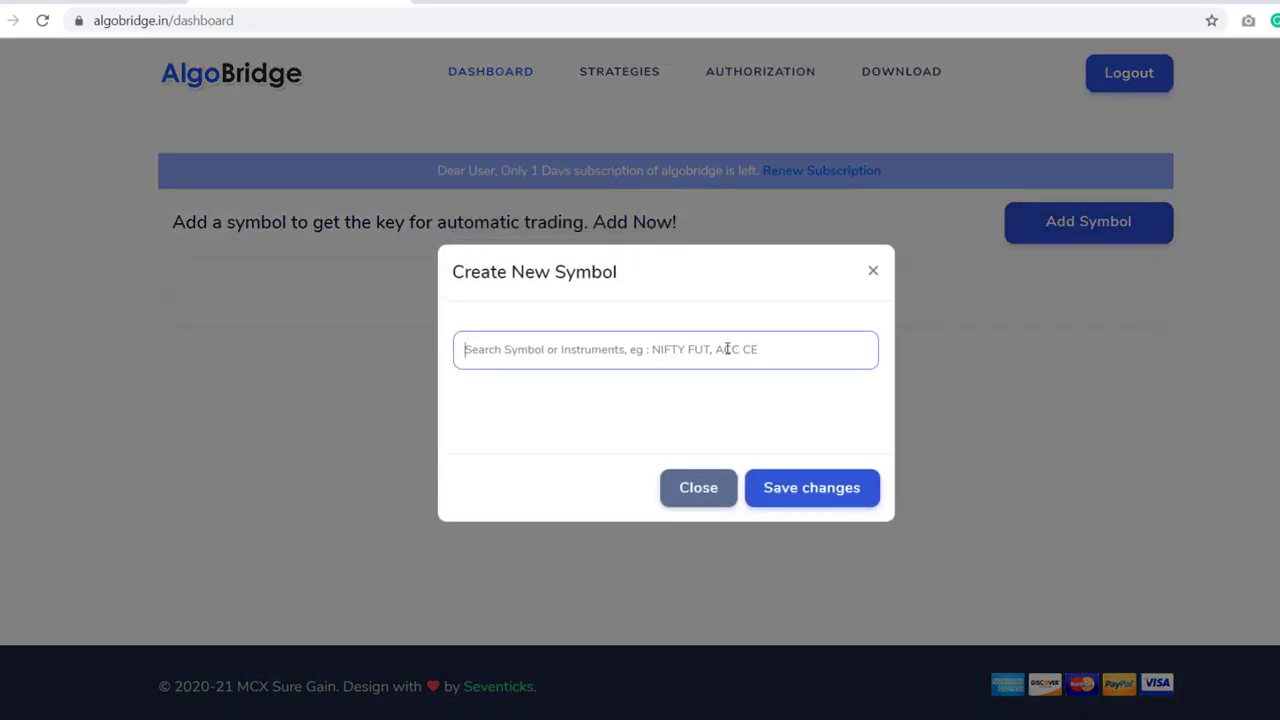
pyautogui.write('nift')
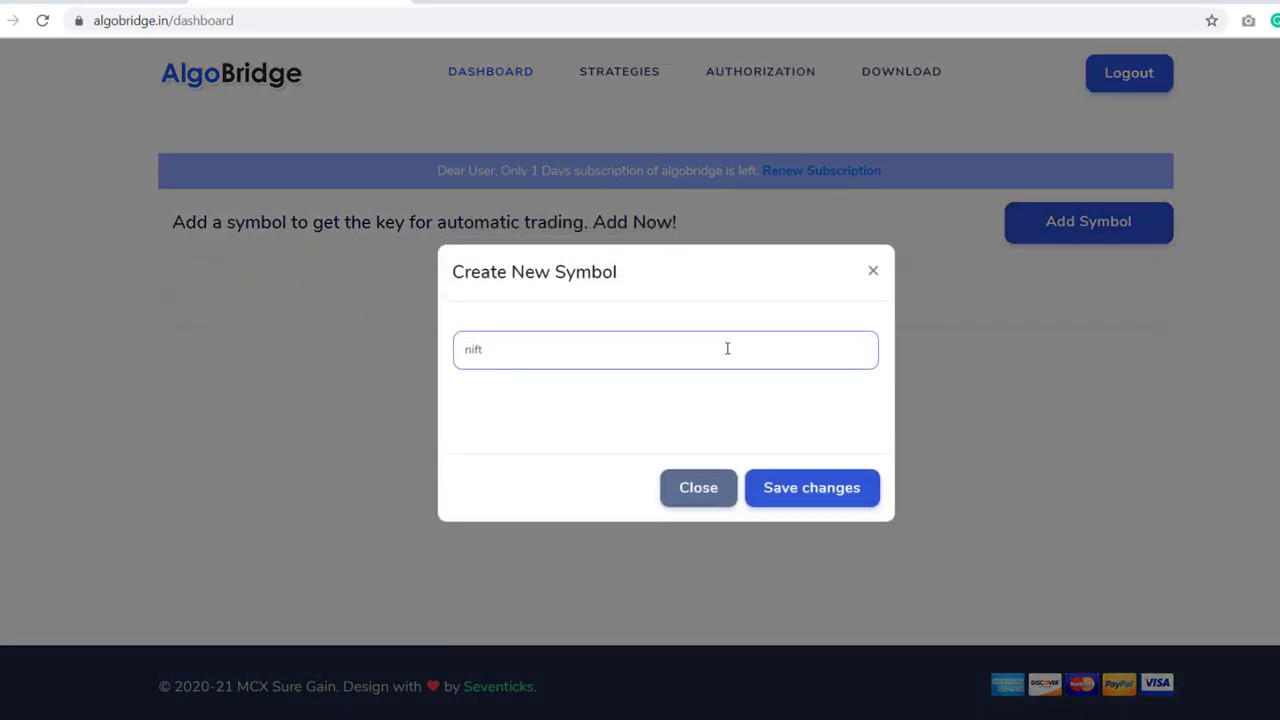
pyautogui.press('BackSpace')
pyautogui.write('cRUDEOIL MAY FUT')
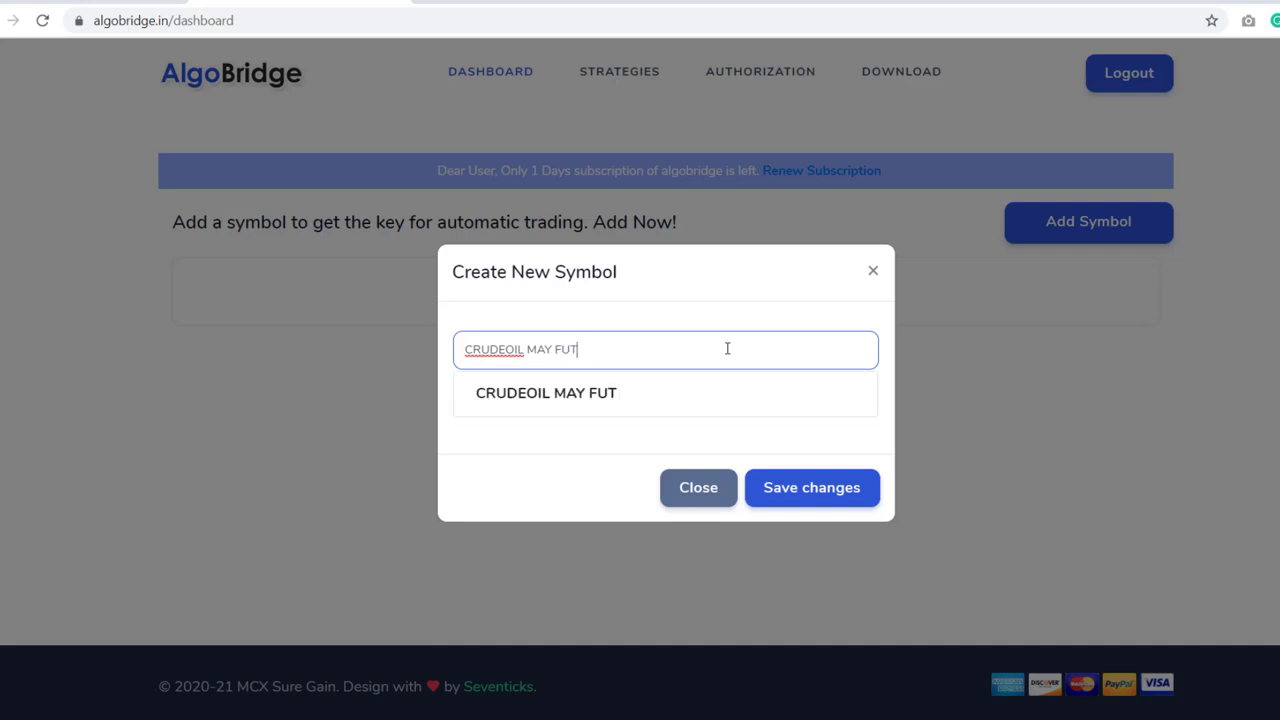
pyautogui.click(590, 395)
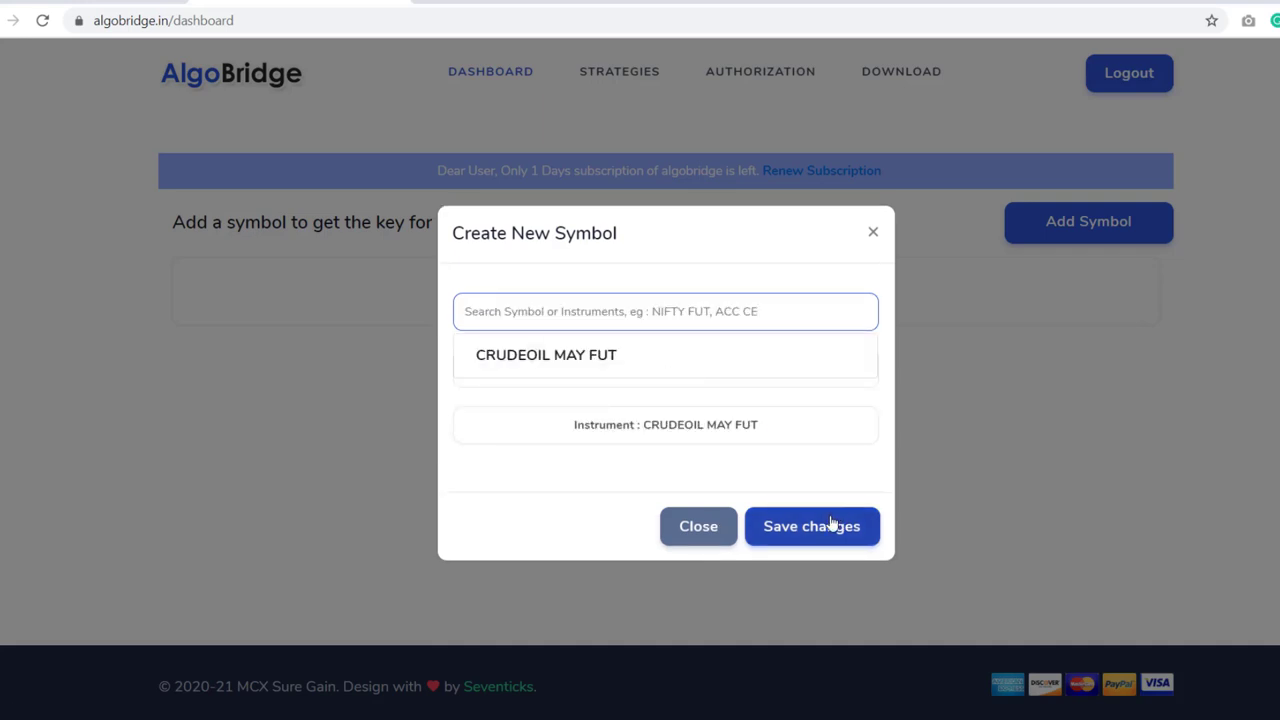
pyautogui.click(824, 535)
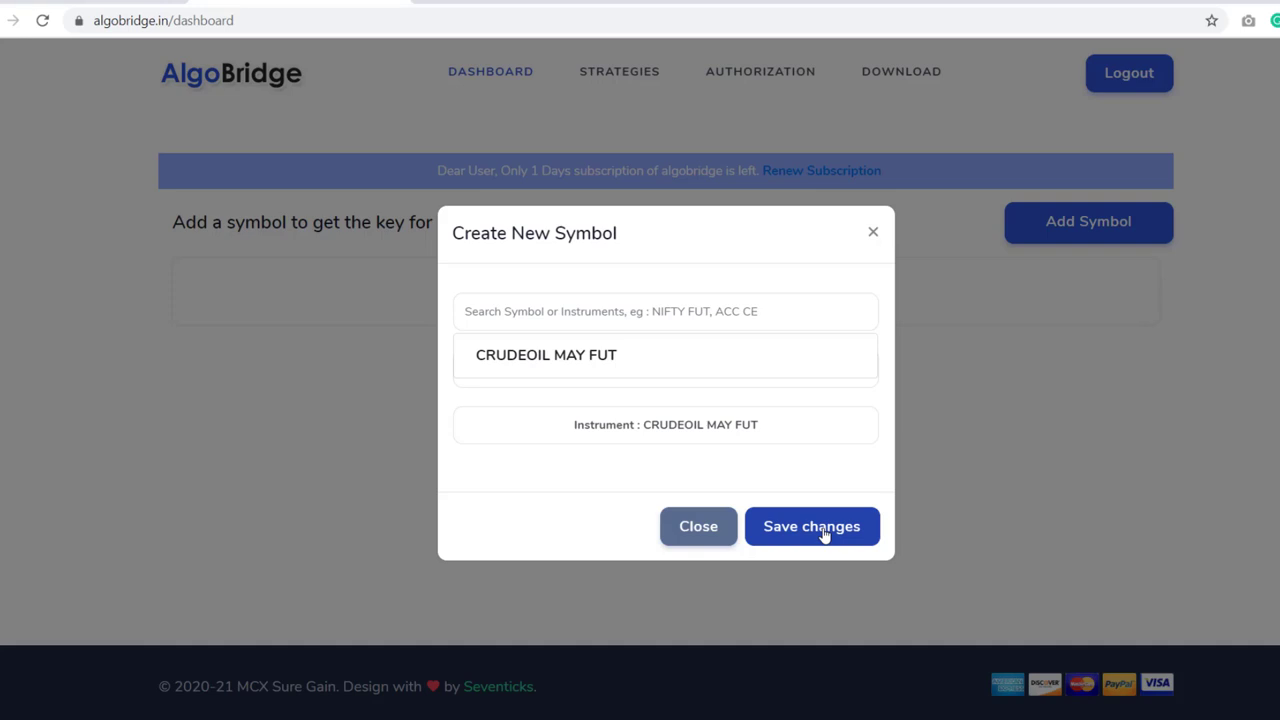
pyautogui.click(824, 535)
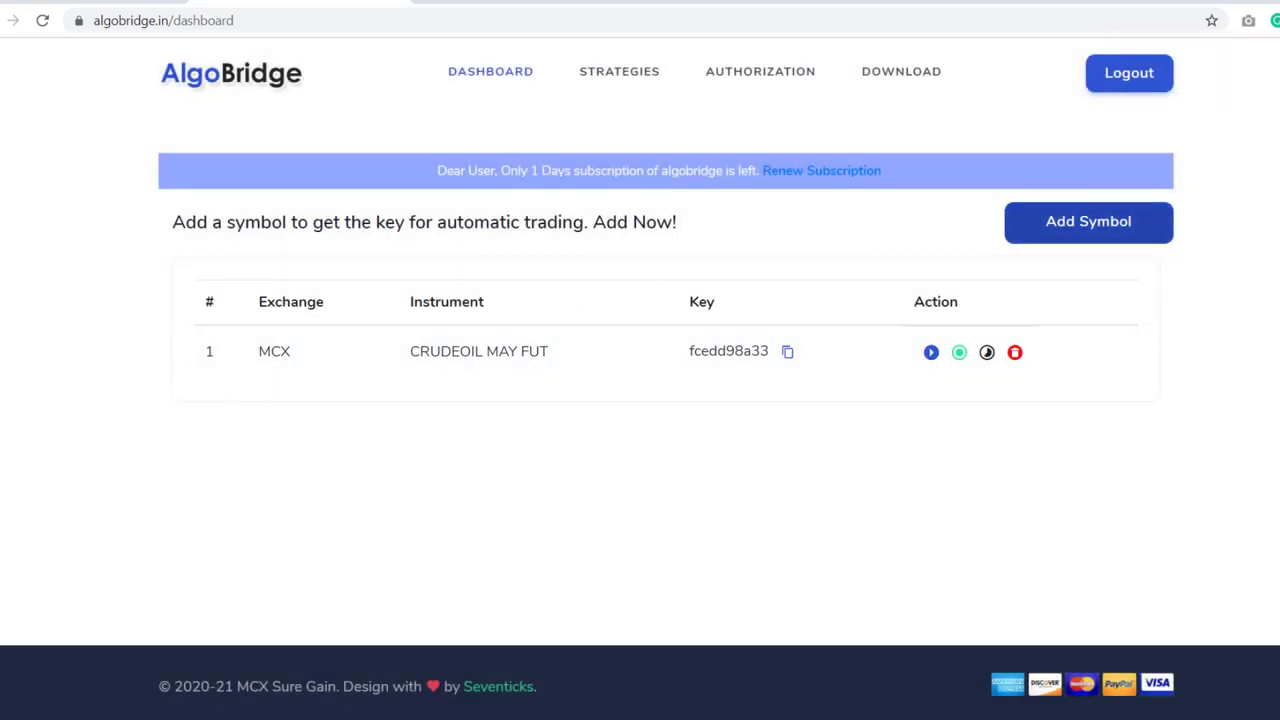
pyautogui.press('super+d')
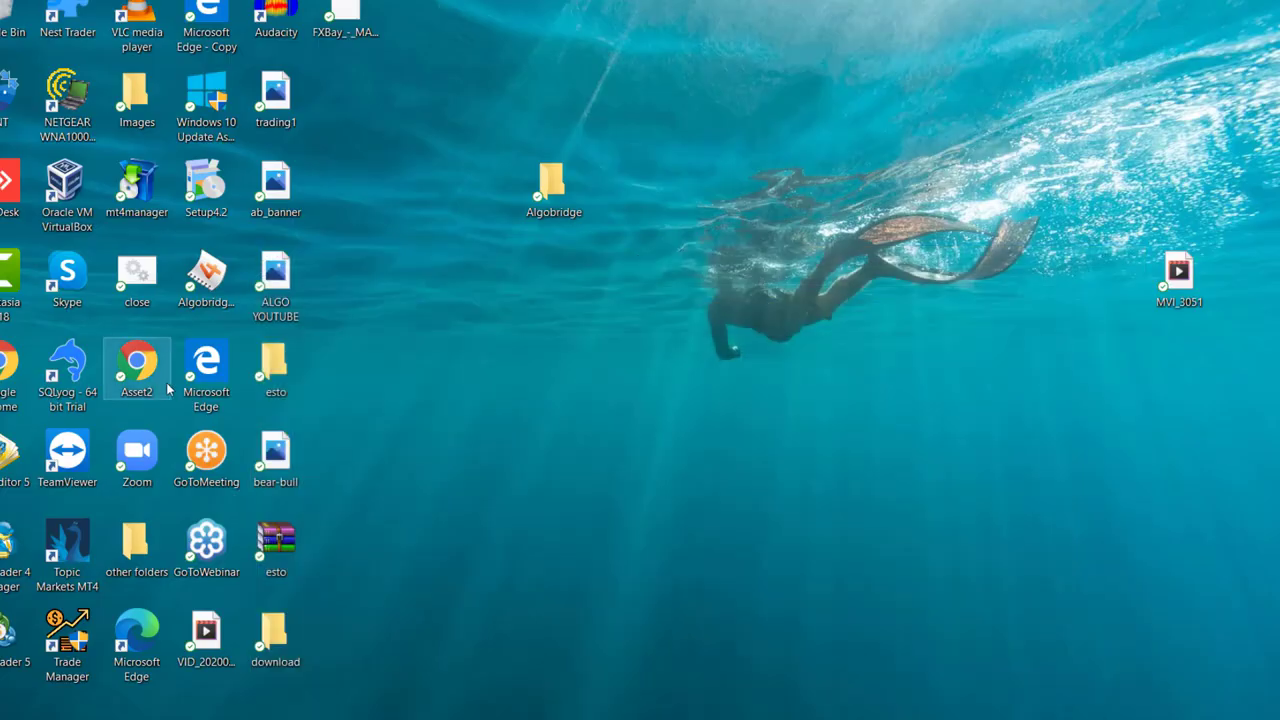
# - Launch MT4, close the Data Window, and delete the ADX and RSI indicator panes
pyautogui.doubleClick(68, 553)
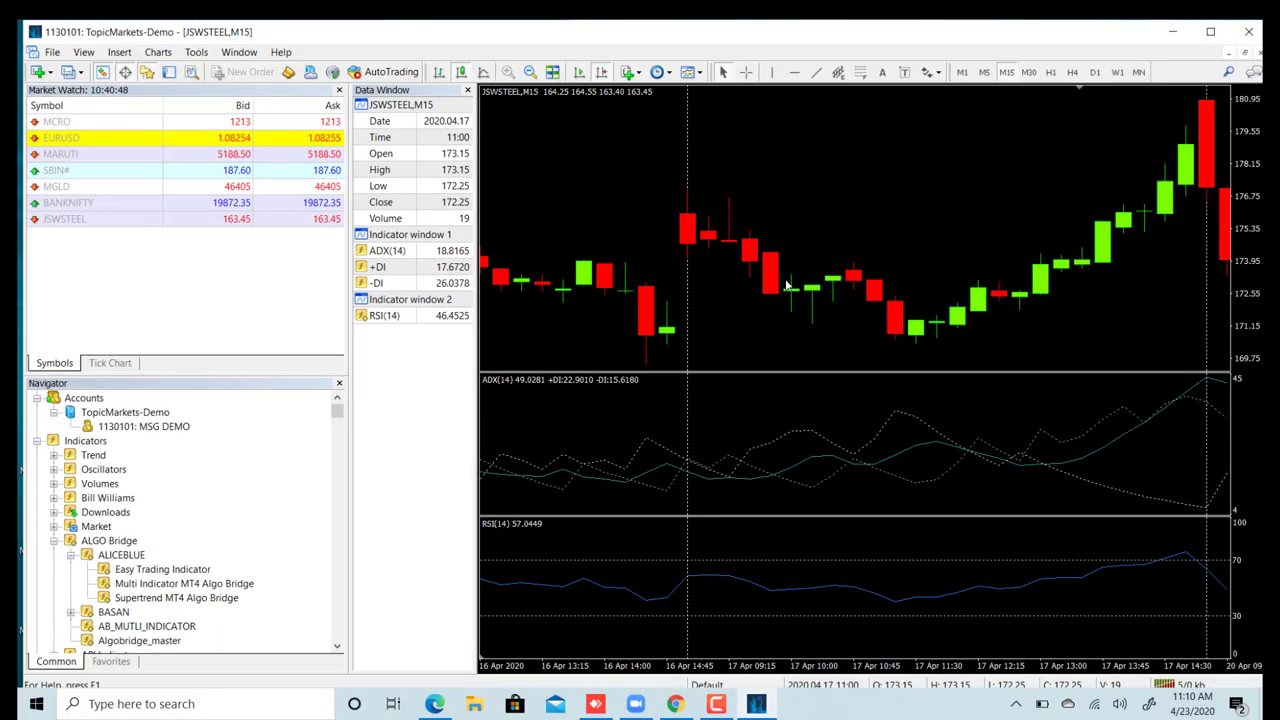
pyautogui.click(467, 90)
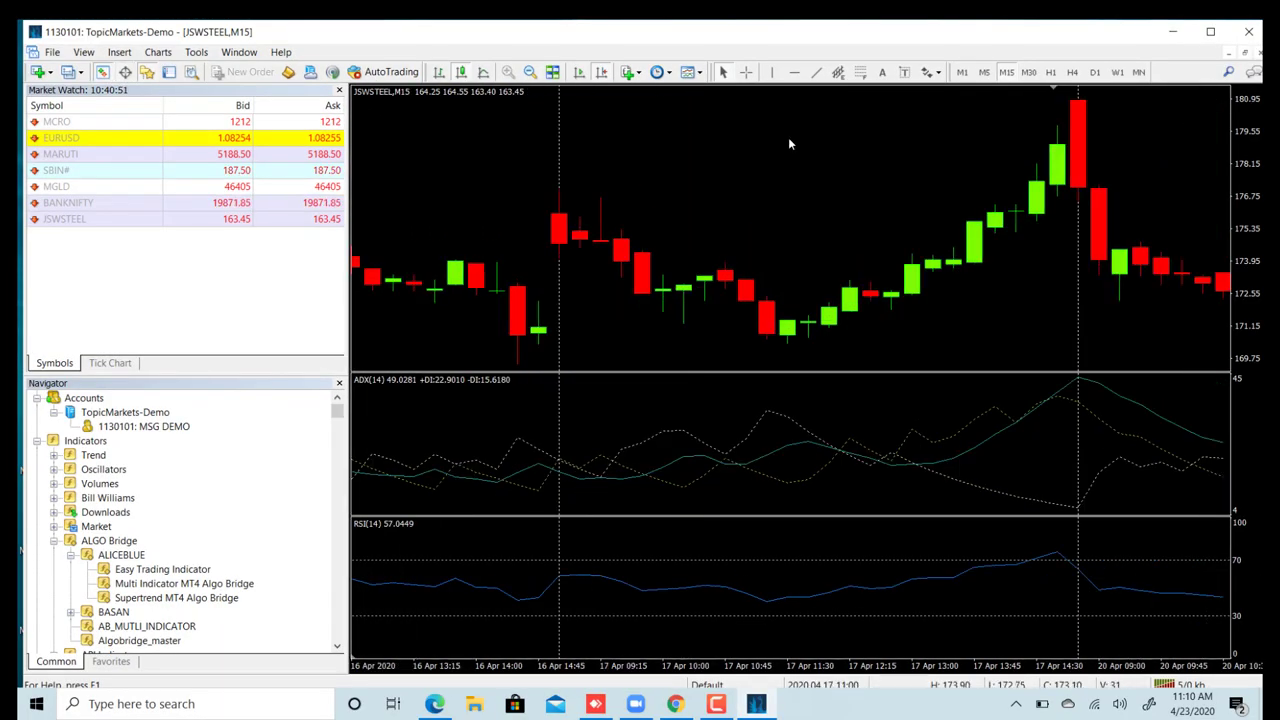
pyautogui.rightClick(717, 434)
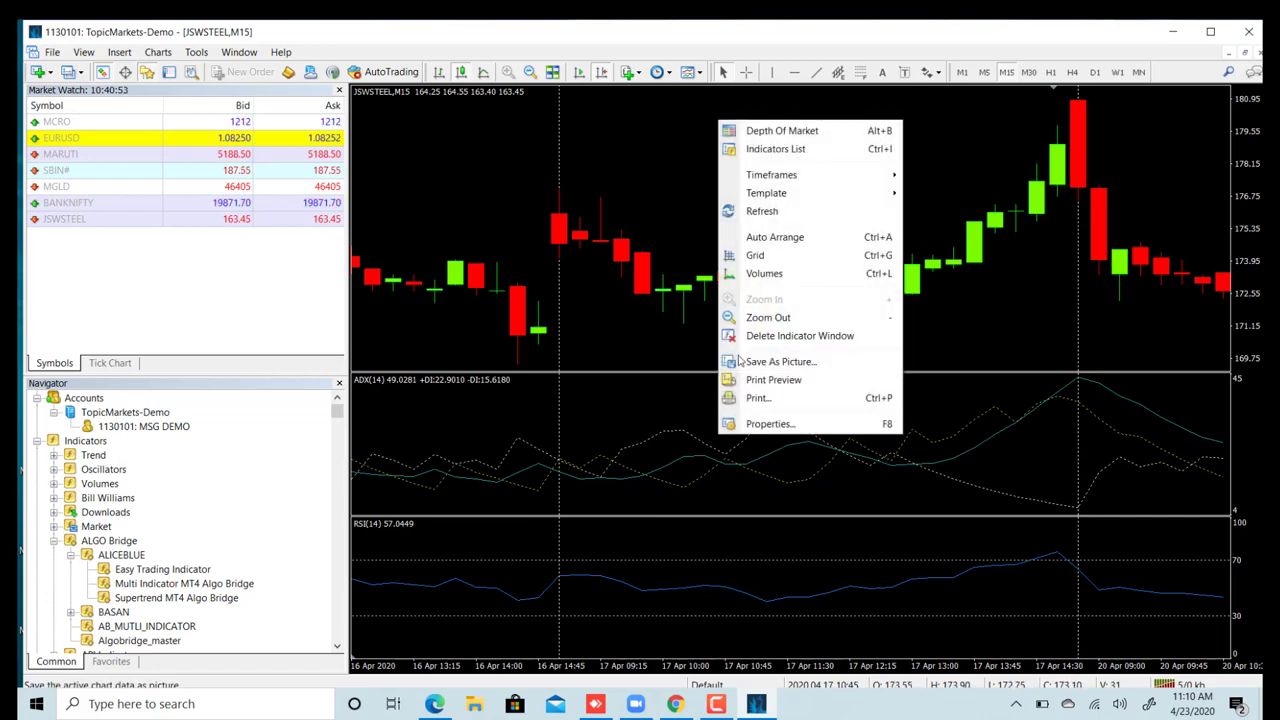
pyautogui.click(780, 336)
pyautogui.rightClick(650, 548)
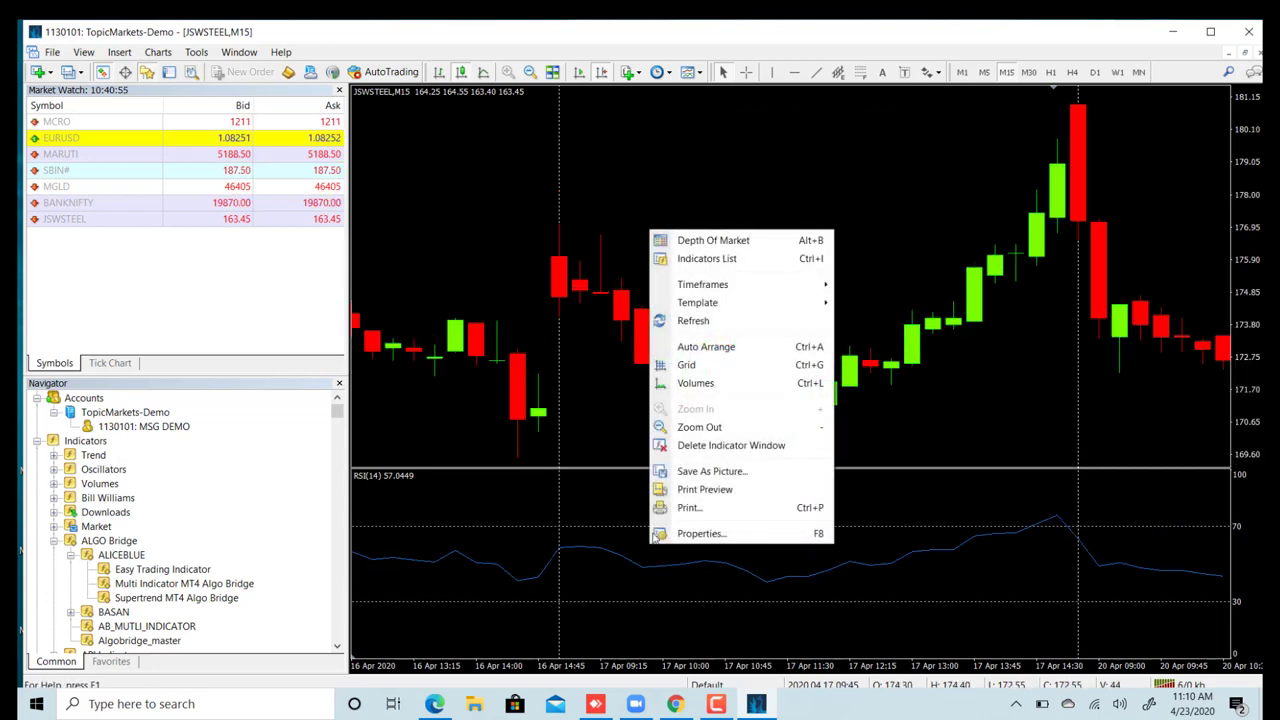
pyautogui.click(705, 446)
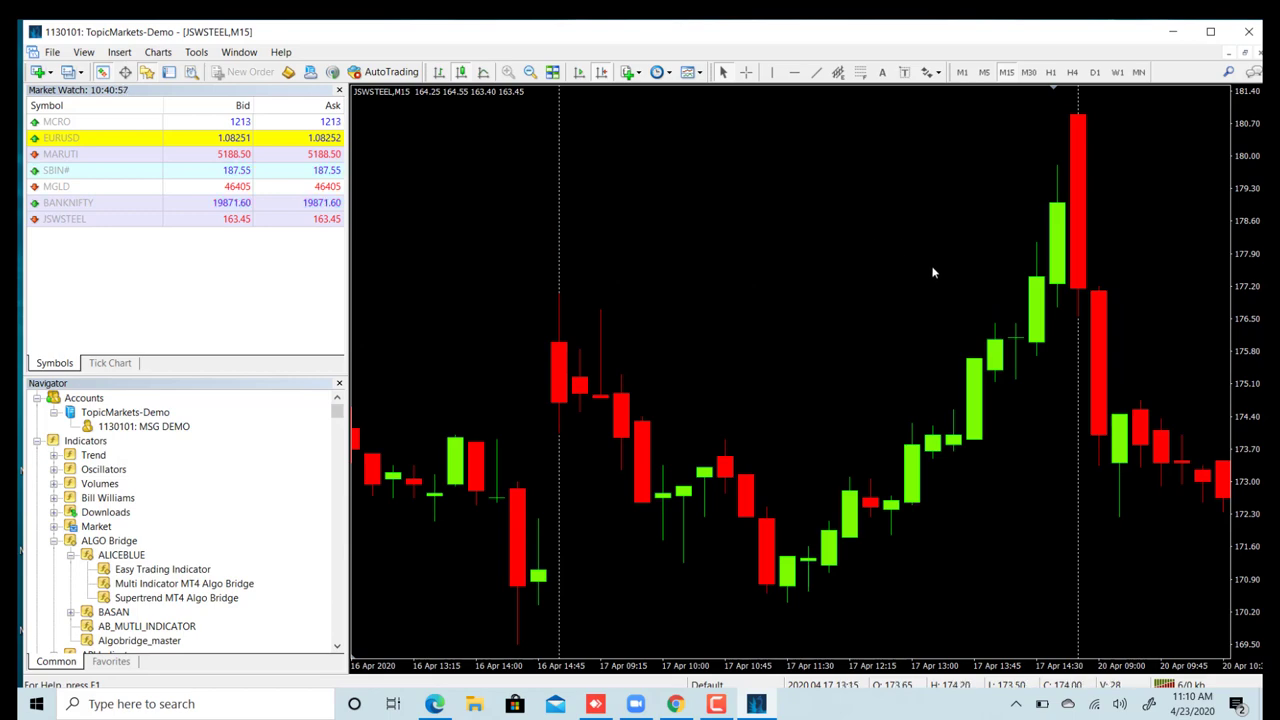
# - Open a new MCRO chart window from Market Watch
pyautogui.moveTo(934, 271); pyautogui.dragTo(413, 313)
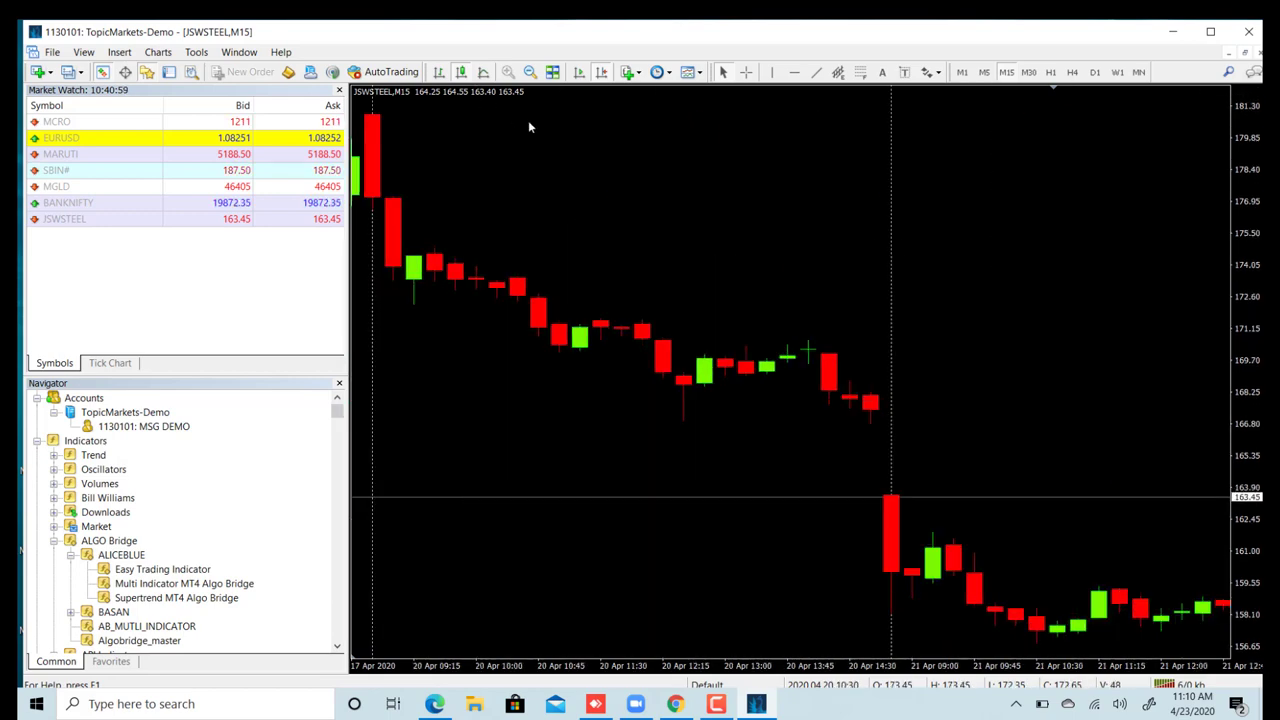
pyautogui.click(601, 74)
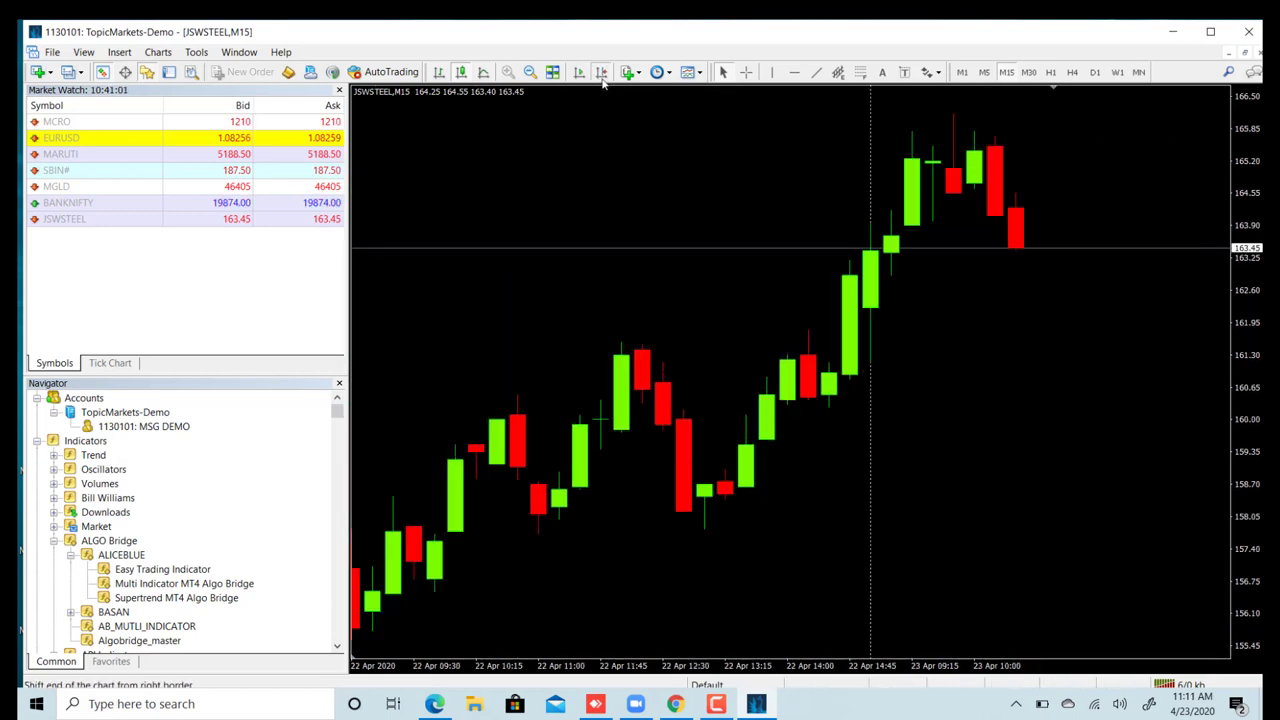
pyautogui.click(601, 74)
pyautogui.click(601, 74)
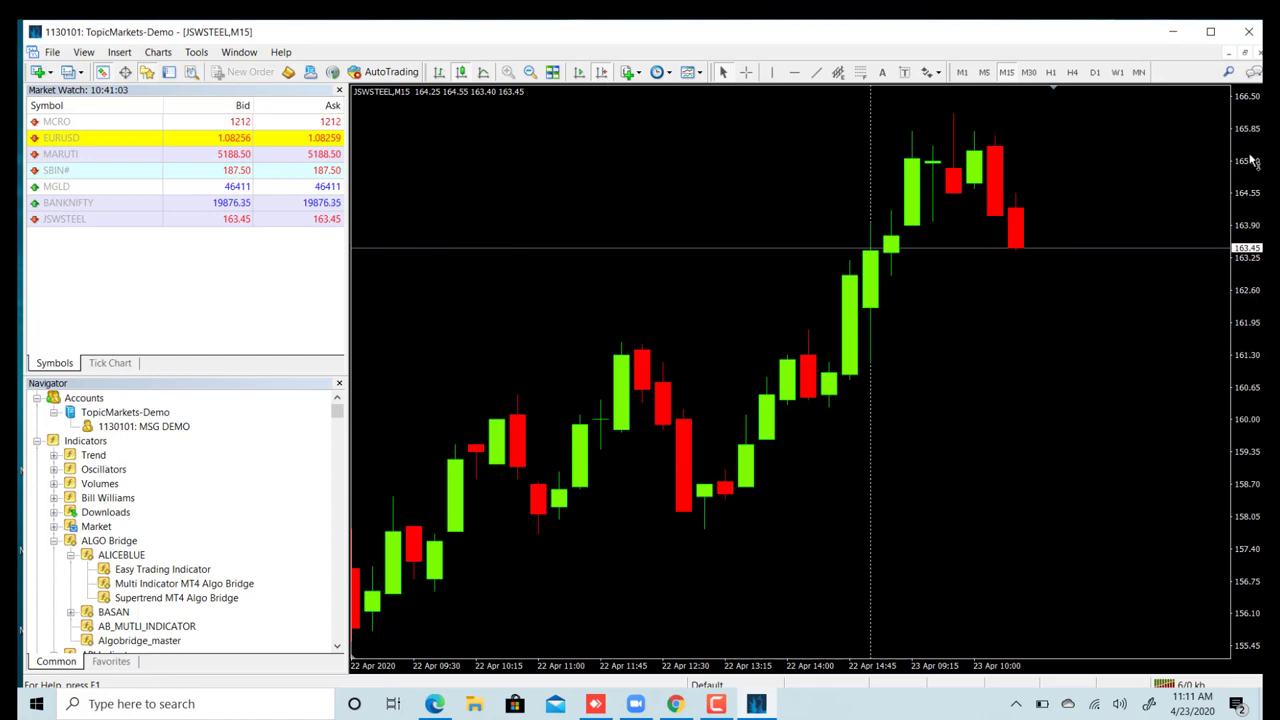
pyautogui.moveTo(1255, 165); pyautogui.dragTo(1258, 258)
pyautogui.click(76, 123)
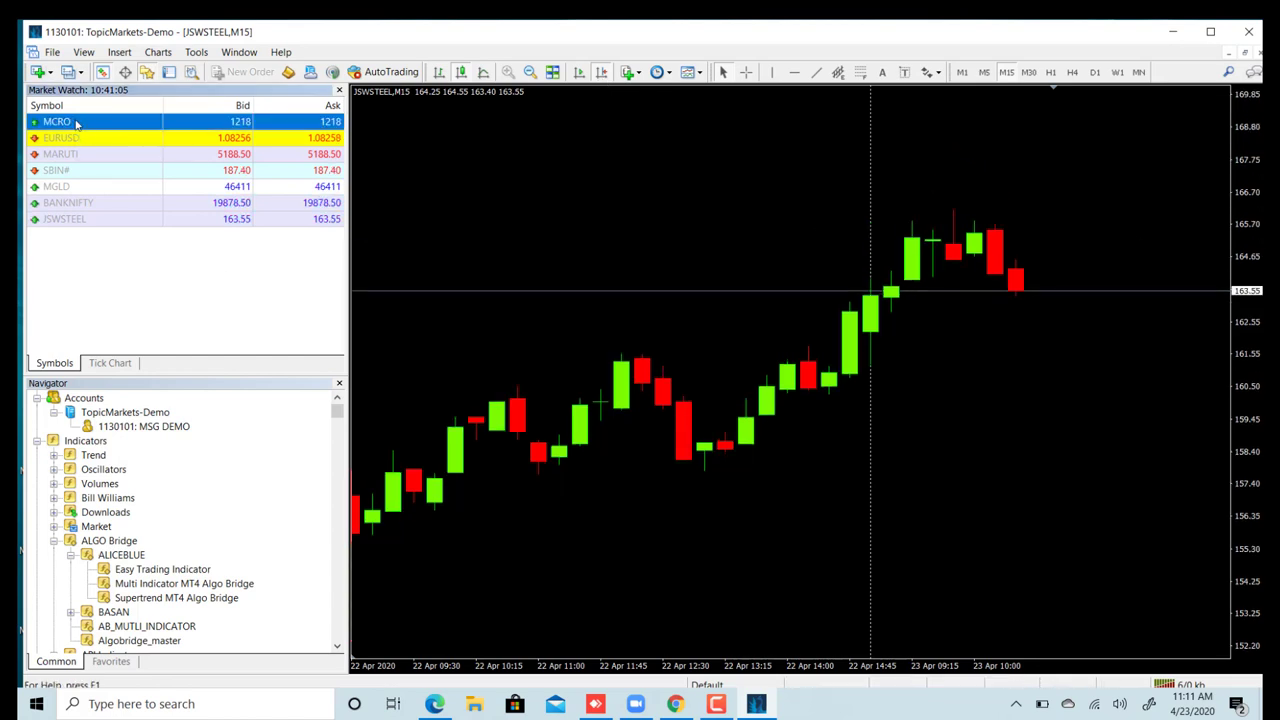
pyautogui.rightClick(101, 129)
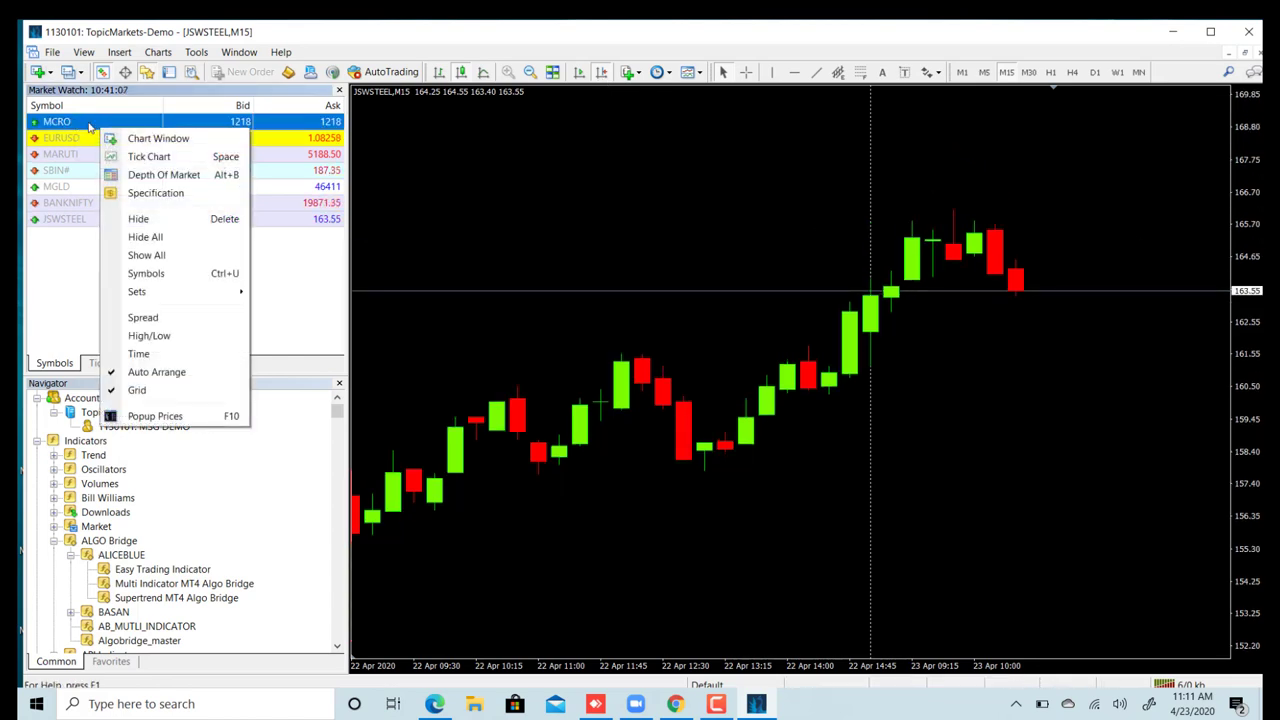
pyautogui.click(150, 138)
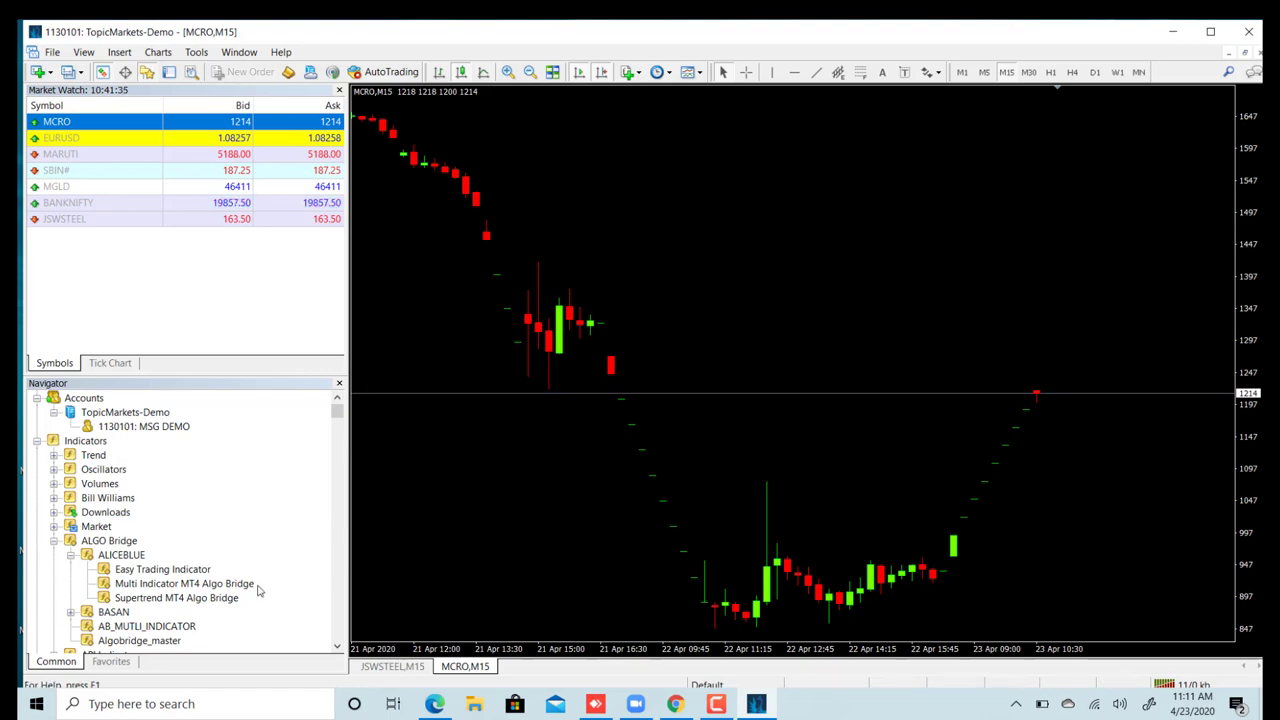
# - Attach the Easy Trading Indicator to MCRO, enter the USER KEY, and switch to AlgoBridge
pyautogui.doubleClick(153, 570)
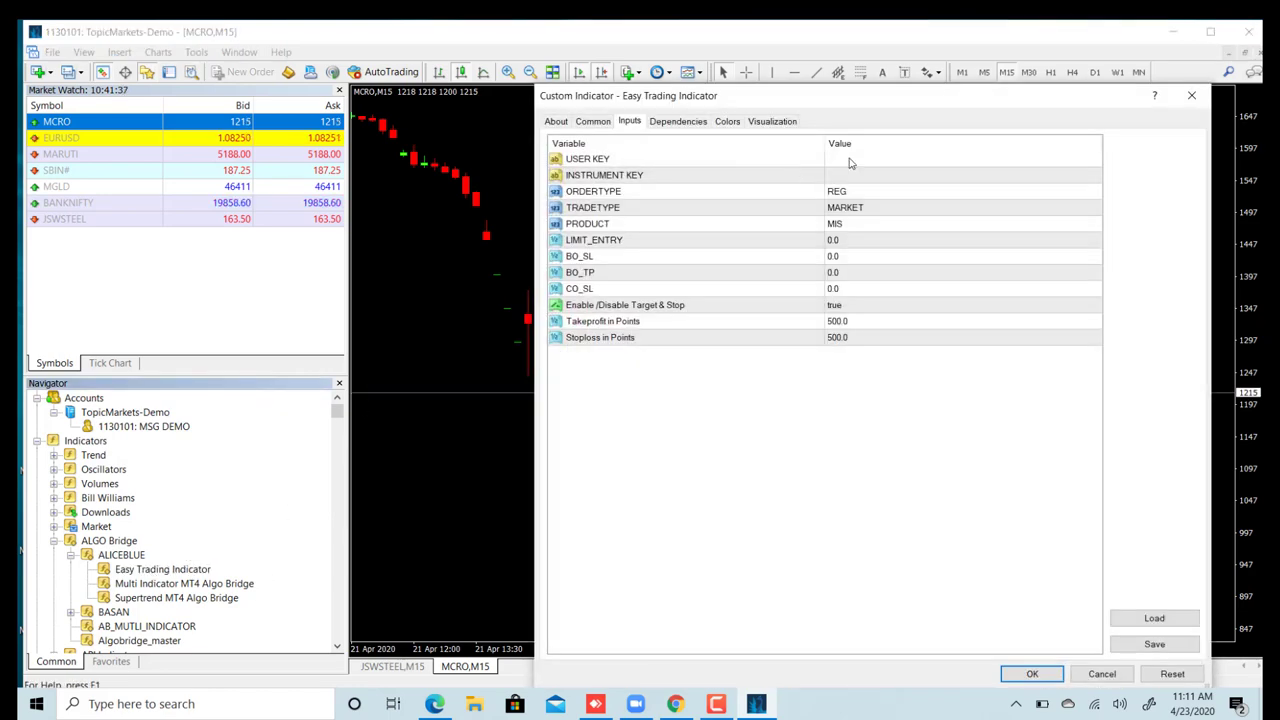
pyautogui.click(839, 163)
pyautogui.click(839, 163)
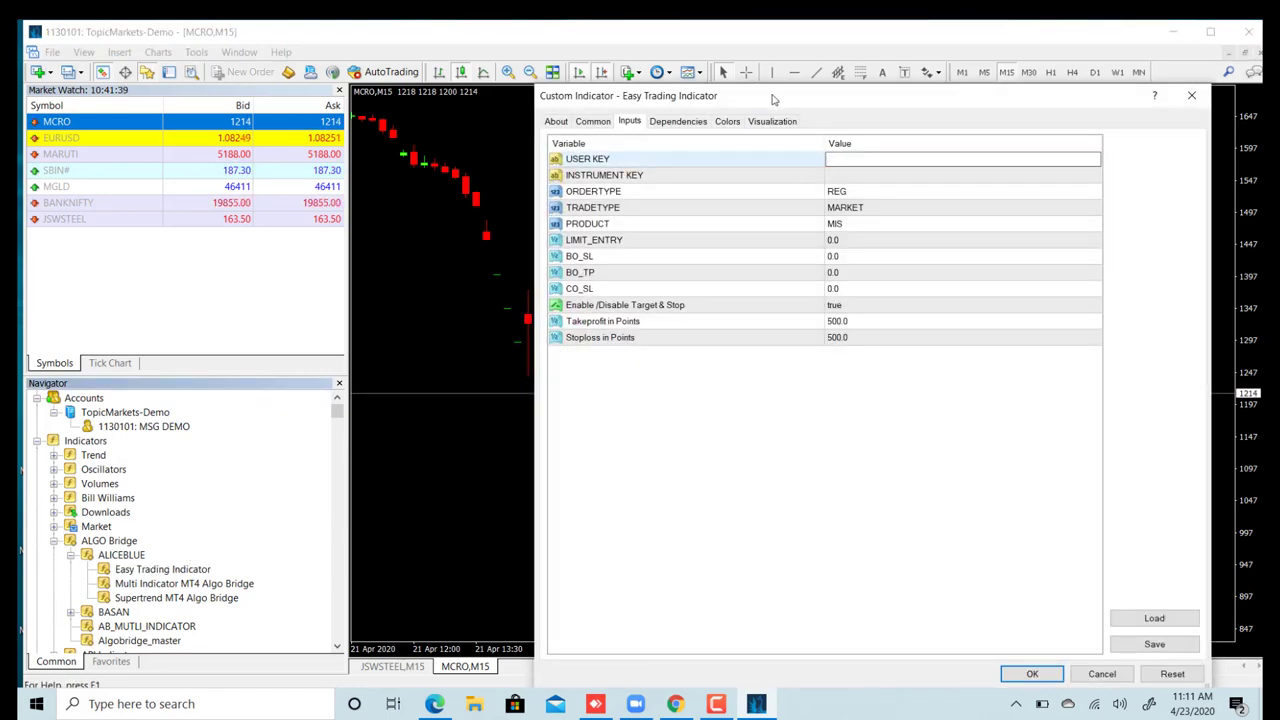
pyautogui.moveTo(781, 95); pyautogui.dragTo(665, 70)
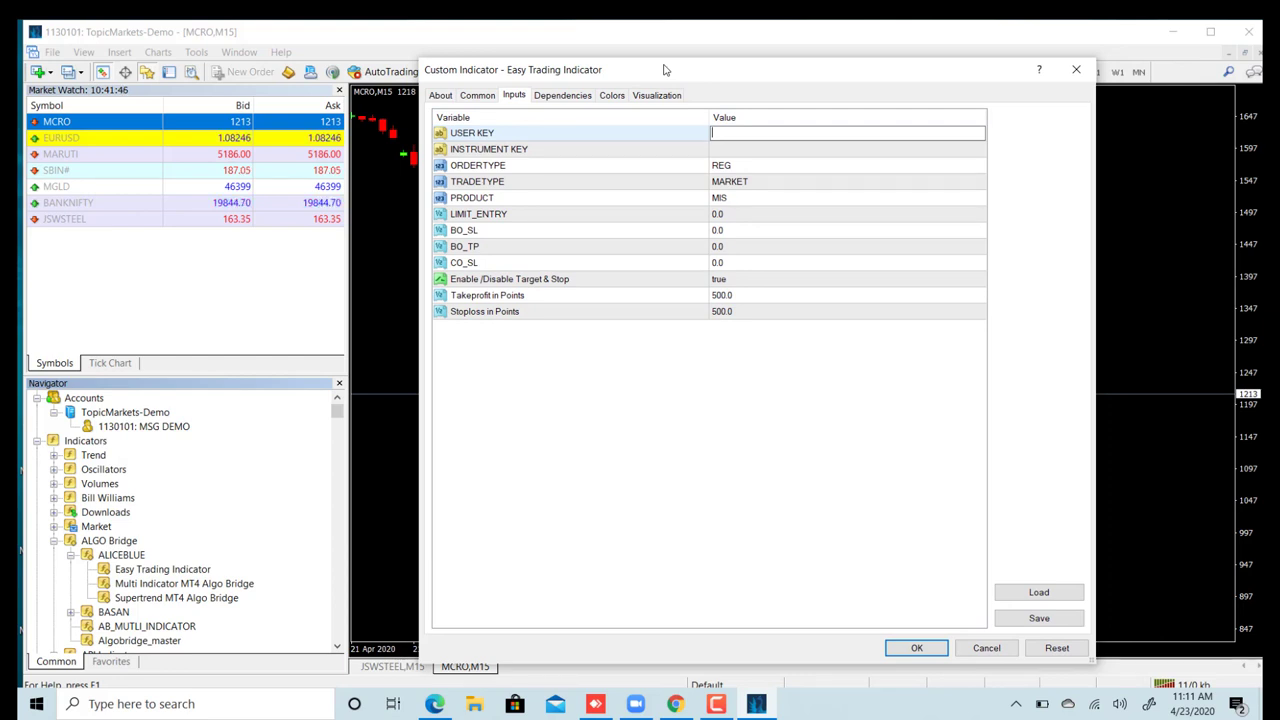
pyautogui.write('veen')
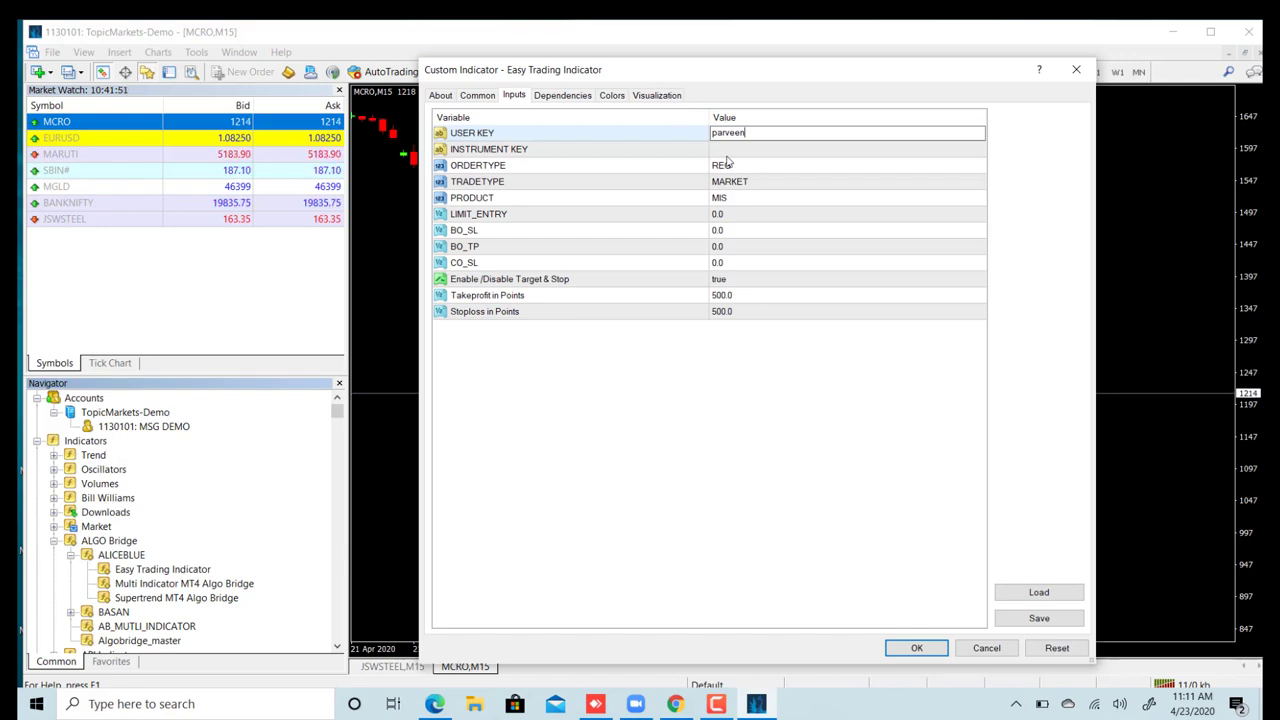
pyautogui.click(727, 152)
pyautogui.click(727, 152)
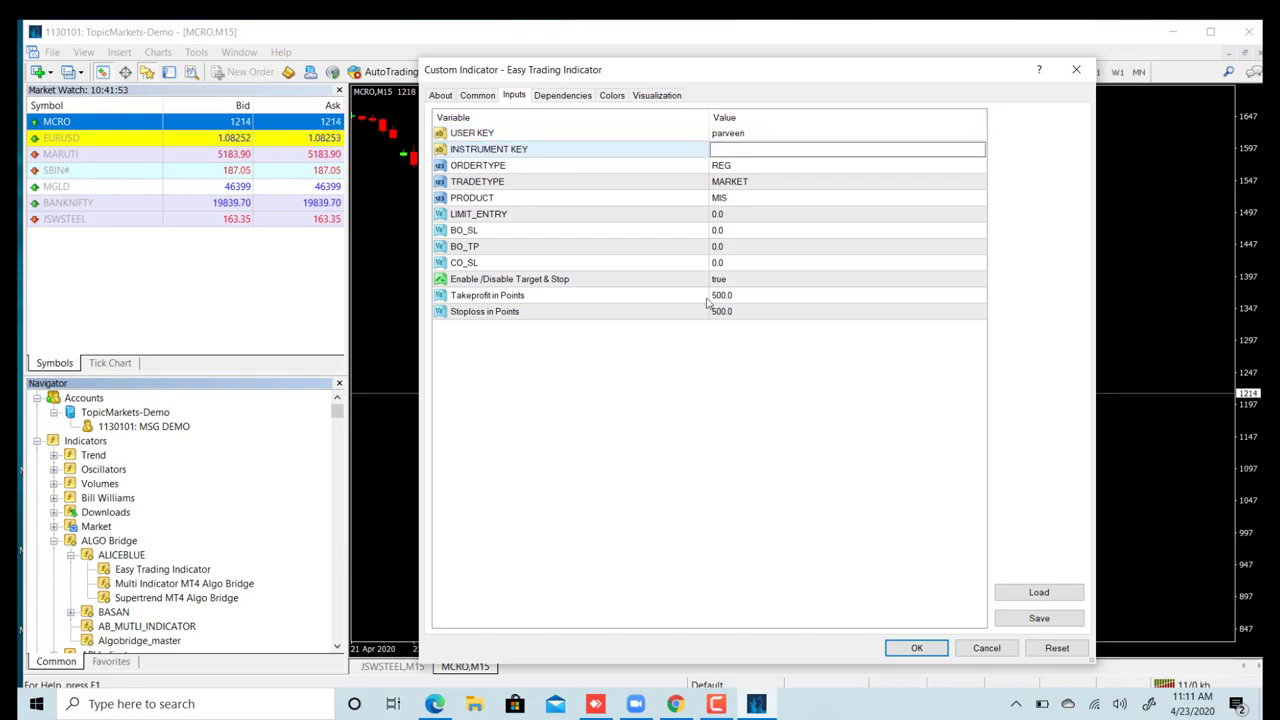
pyautogui.click(677, 704)
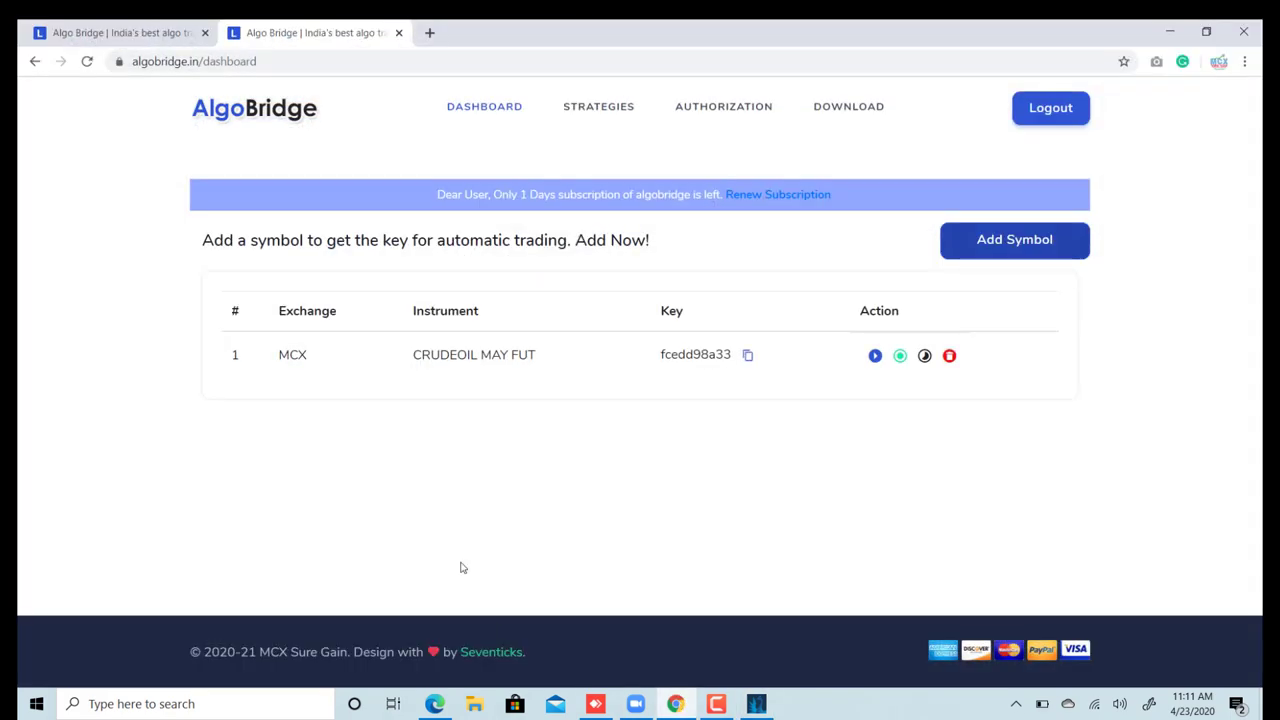
# - Copy the CRUDEOIL MAY FUT instrument key and check the MT4 Unique ID on Authorization
pyautogui.click(748, 357)
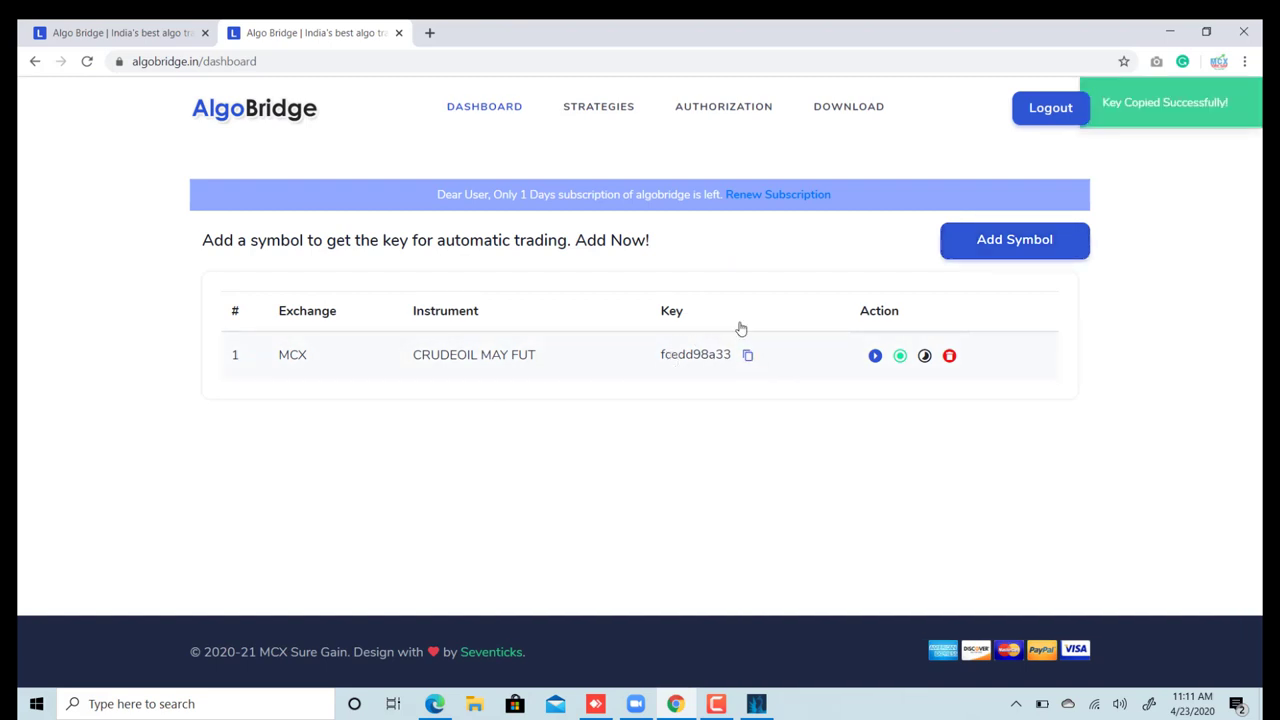
pyautogui.click(723, 110)
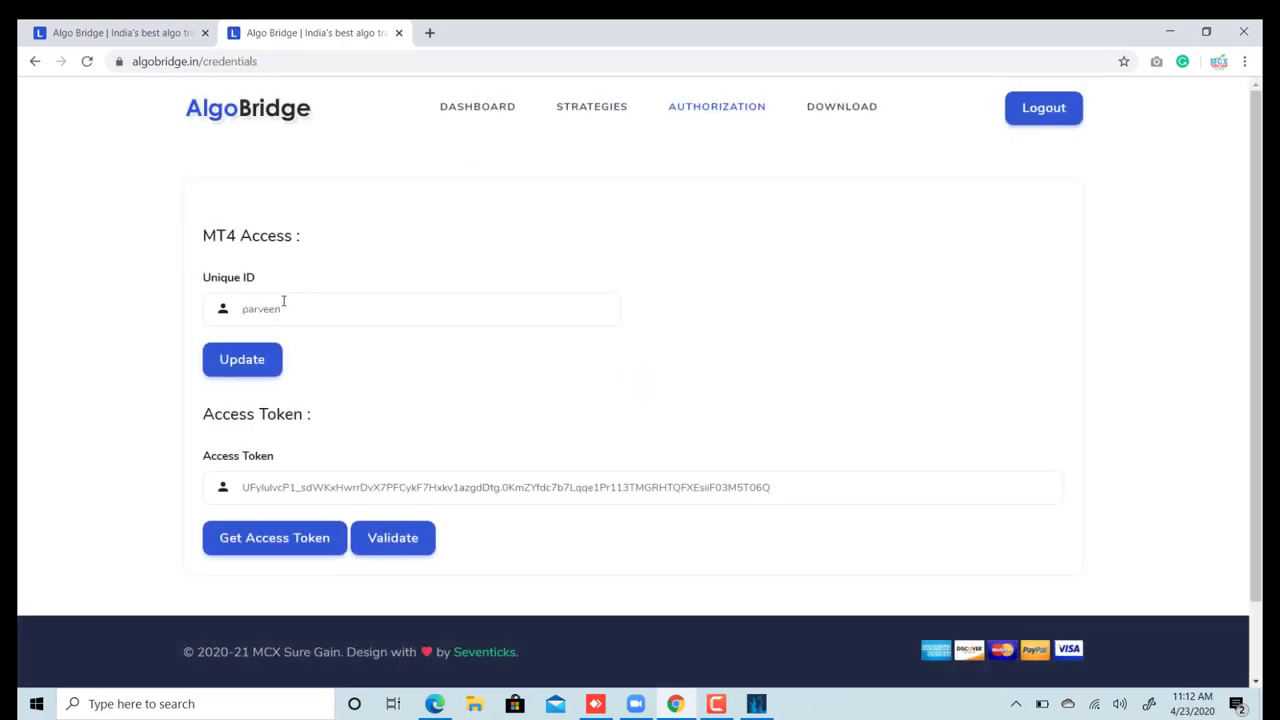
pyautogui.moveTo(289, 310); pyautogui.dragTo(91, 311)
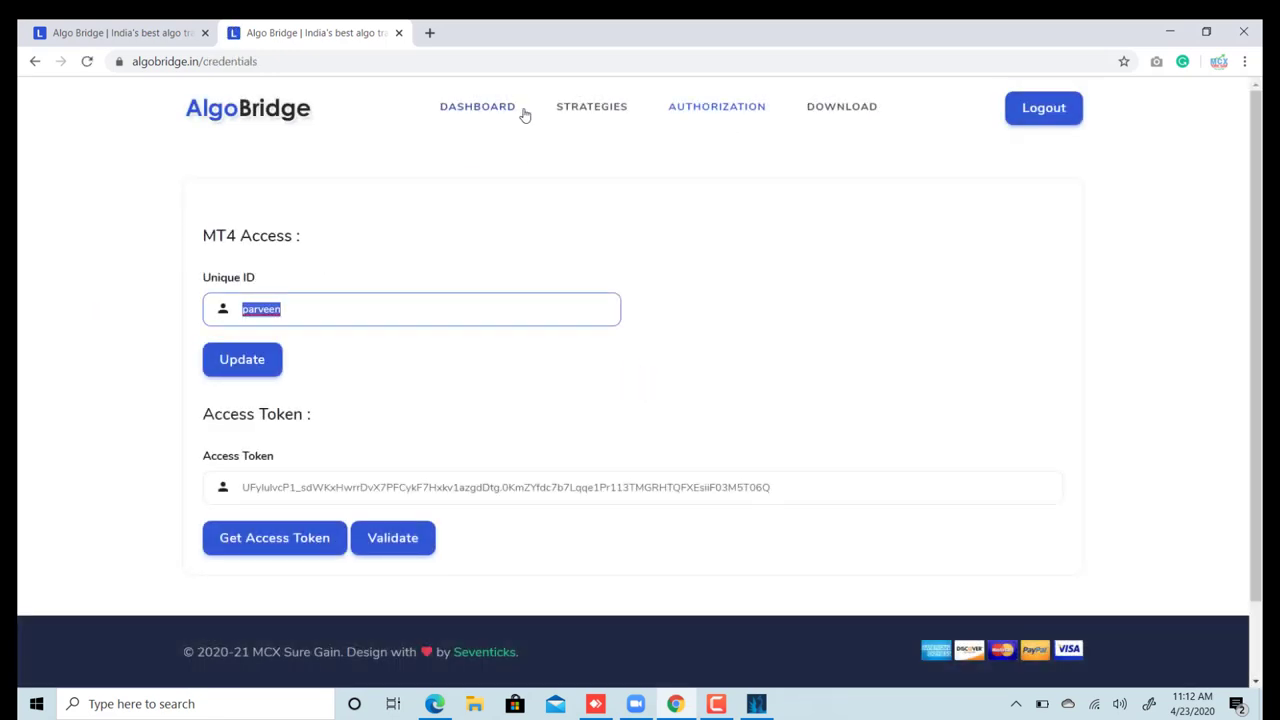
pyautogui.click(480, 112)
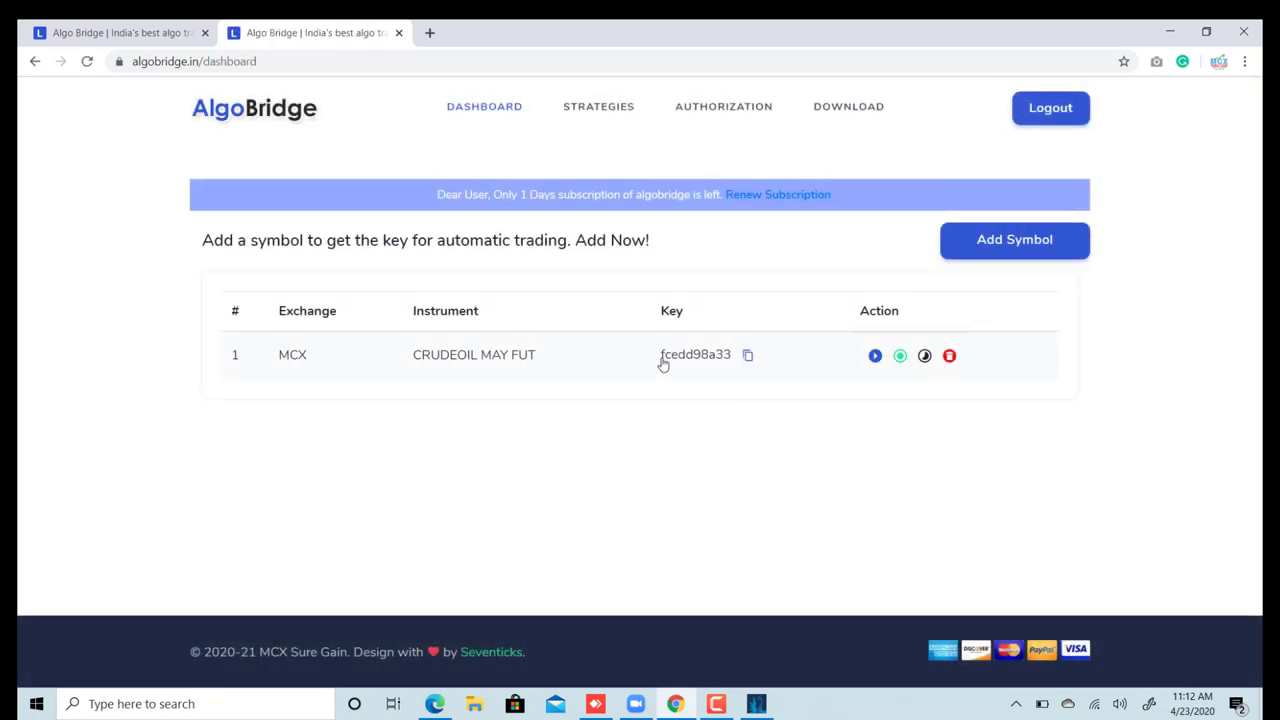
# - Paste the copied key into INSTRUMENT KEY and apply the Easy Trading Indicator
pyautogui.click(756, 704)
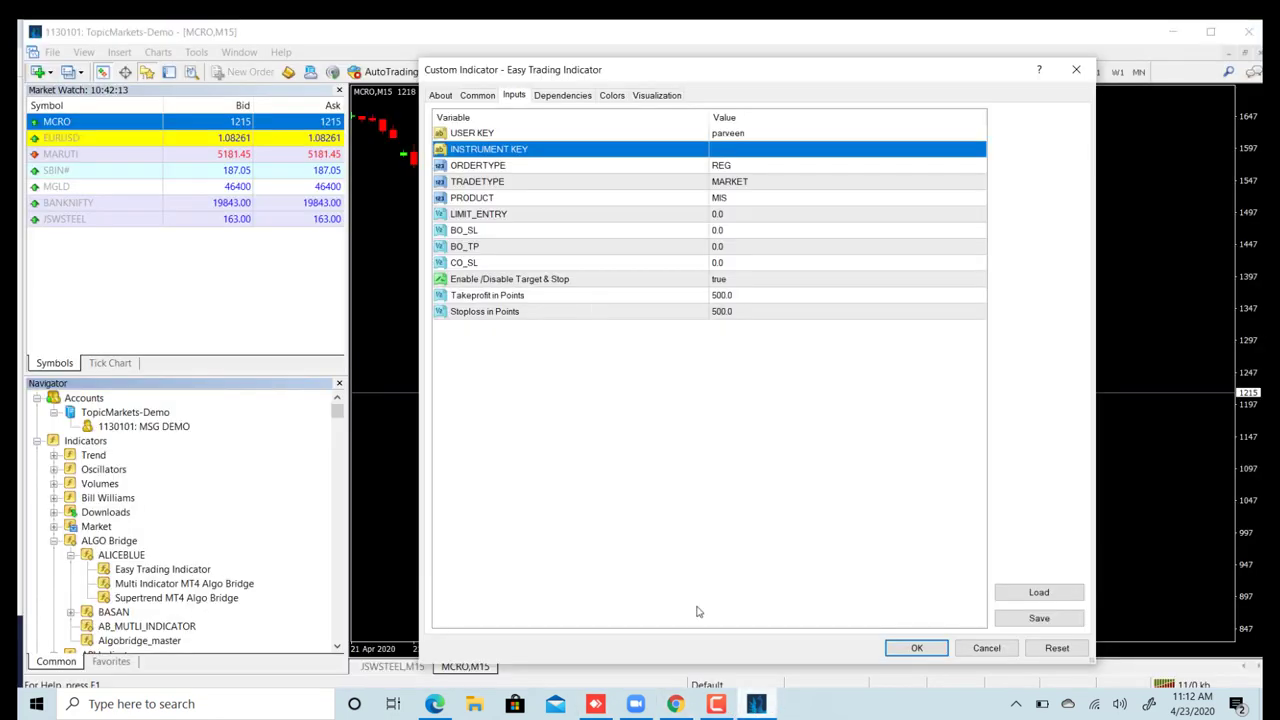
pyautogui.click(735, 149)
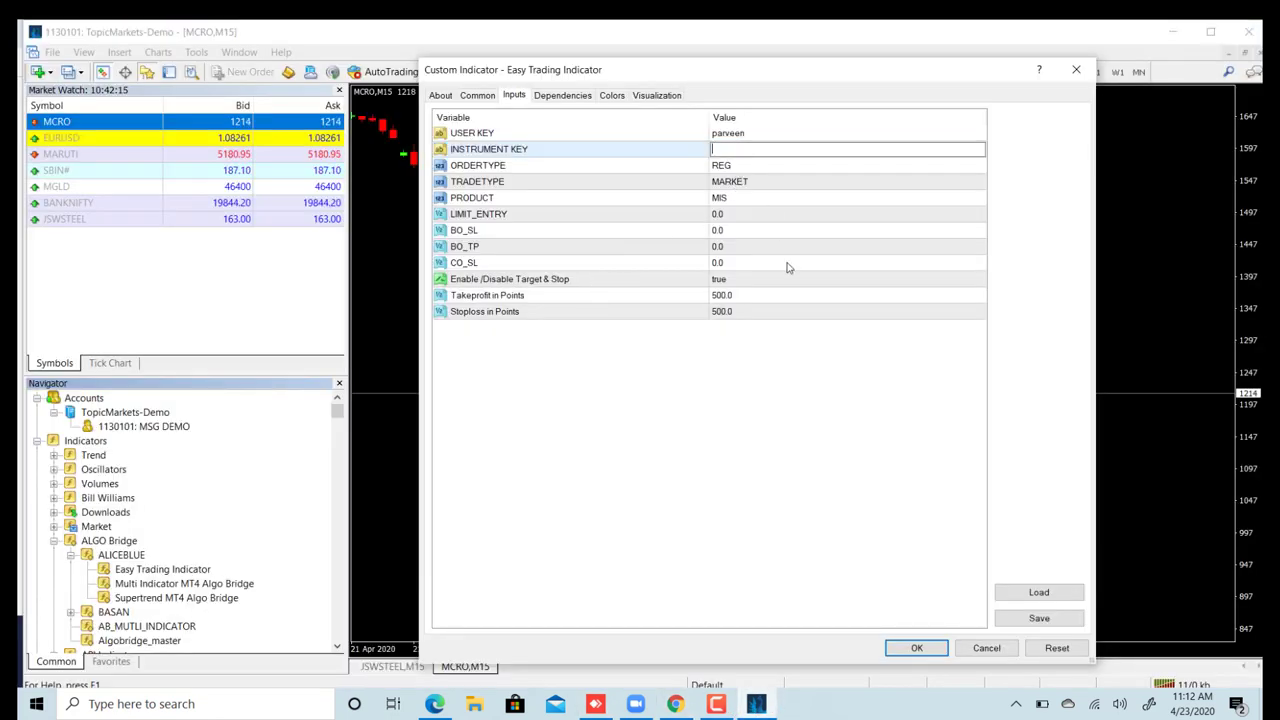
pyautogui.hotkey('ctrl', 'v')
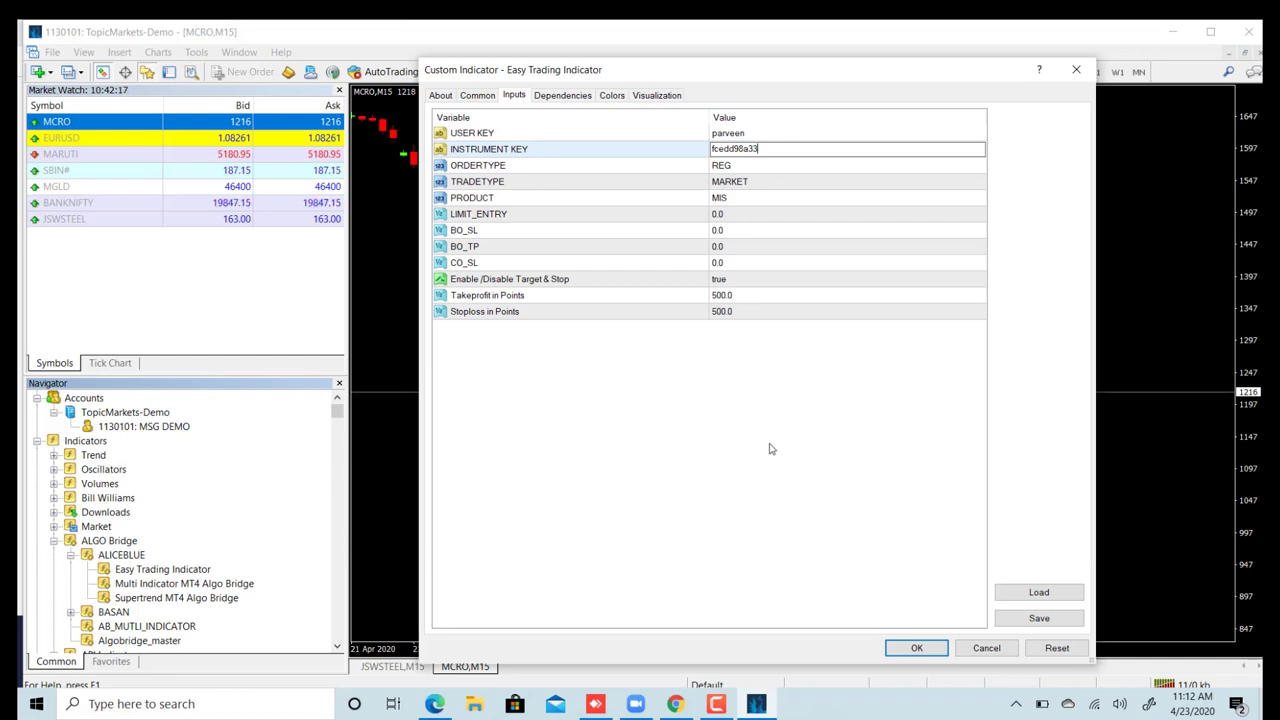
pyautogui.click(918, 649)
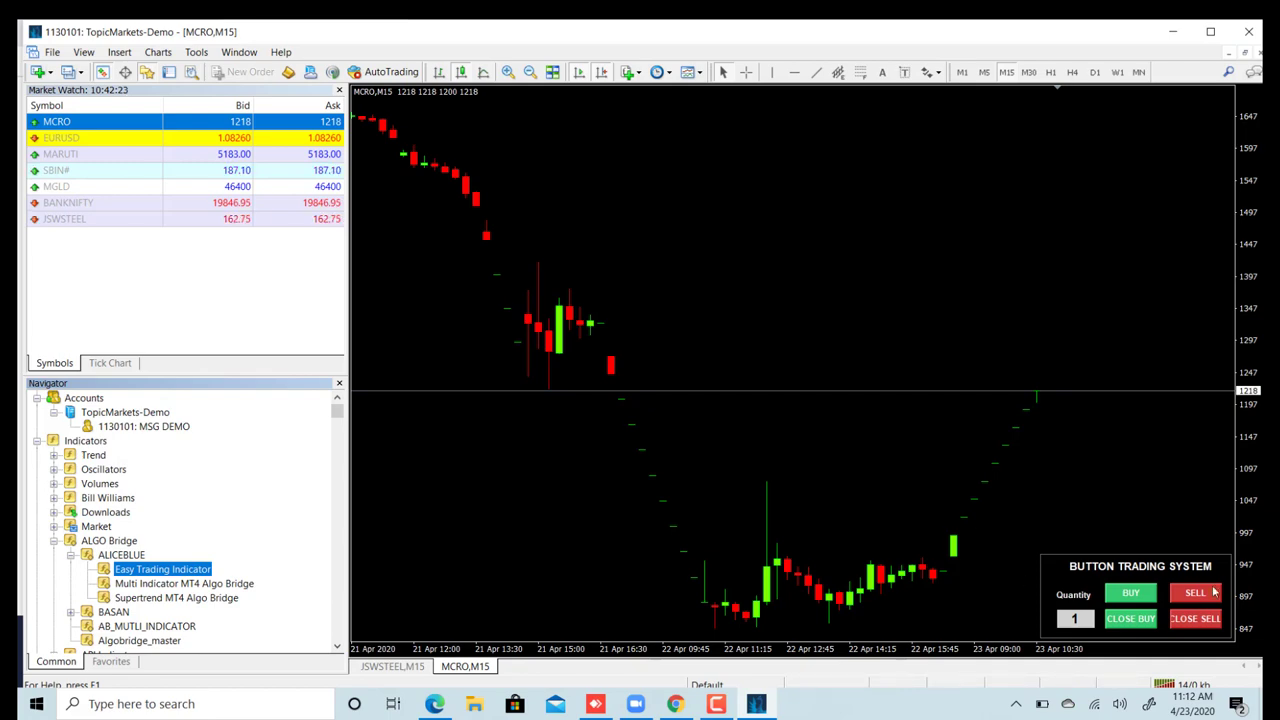
# - Show the Experts log, send a BUY from the Button Trading System panel, and select its error
pyautogui.click(169, 72)
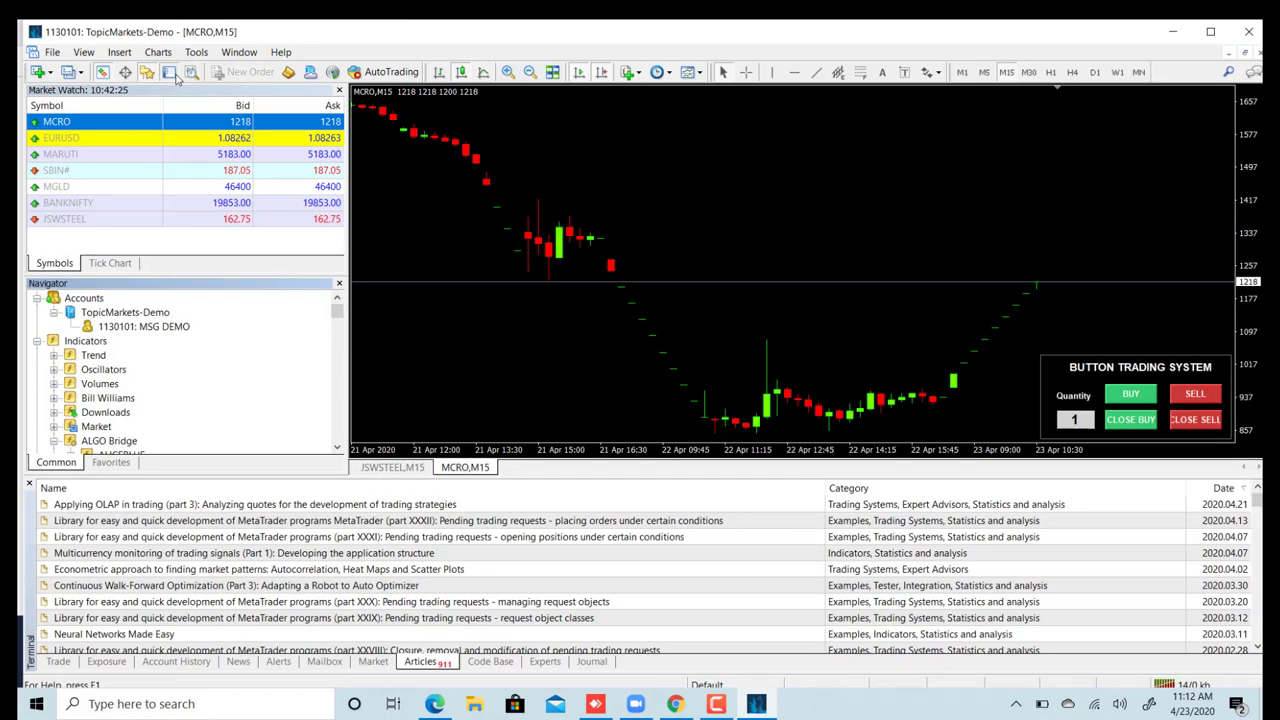
pyautogui.click(545, 661)
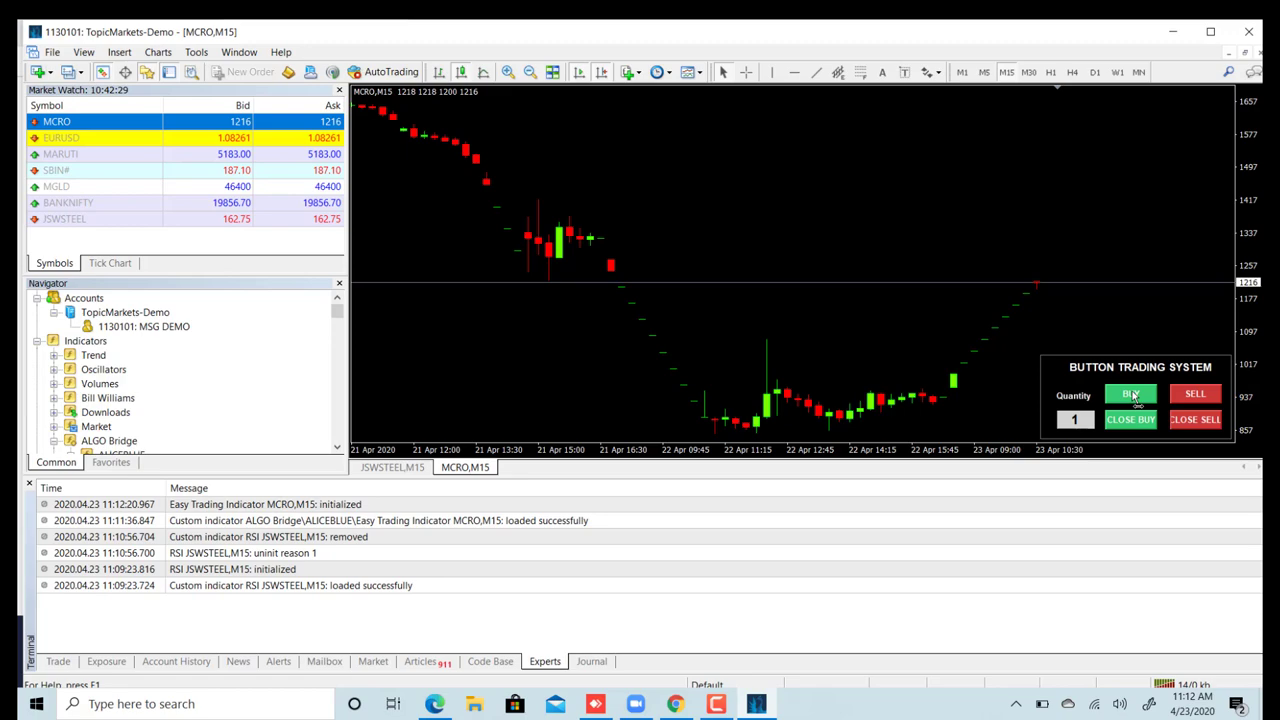
pyautogui.click(1131, 395)
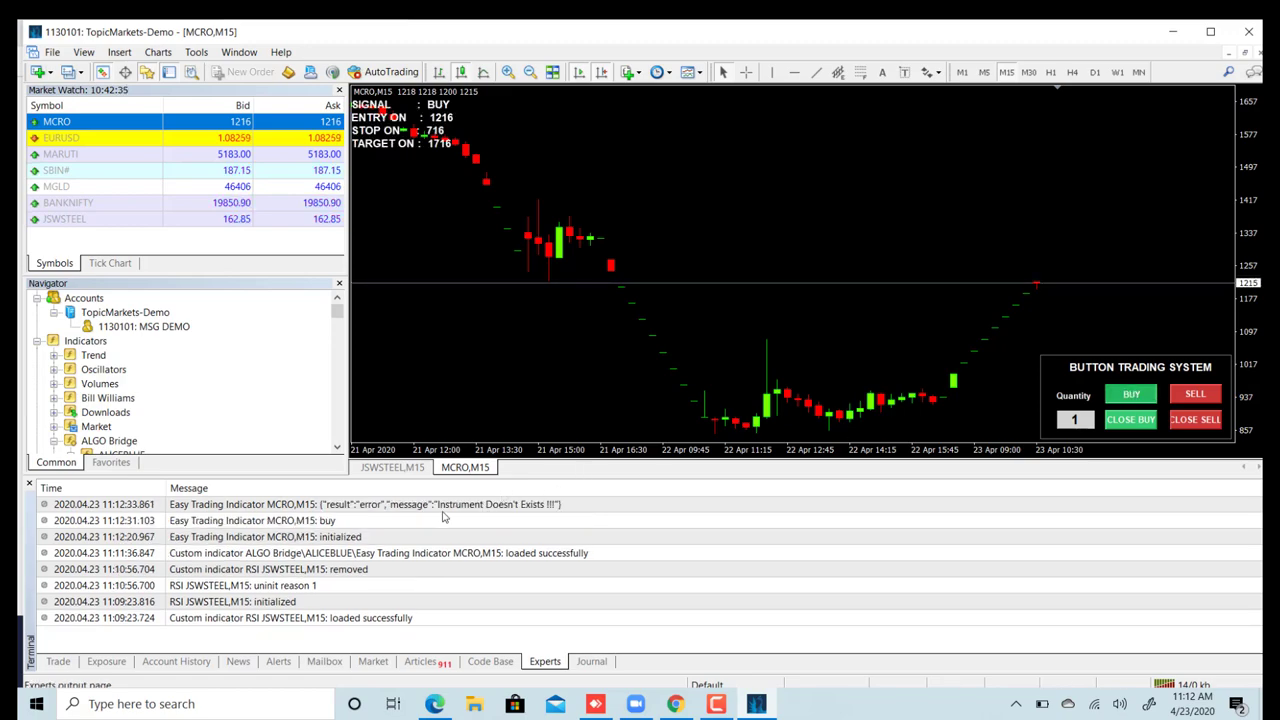
pyautogui.click(442, 511)
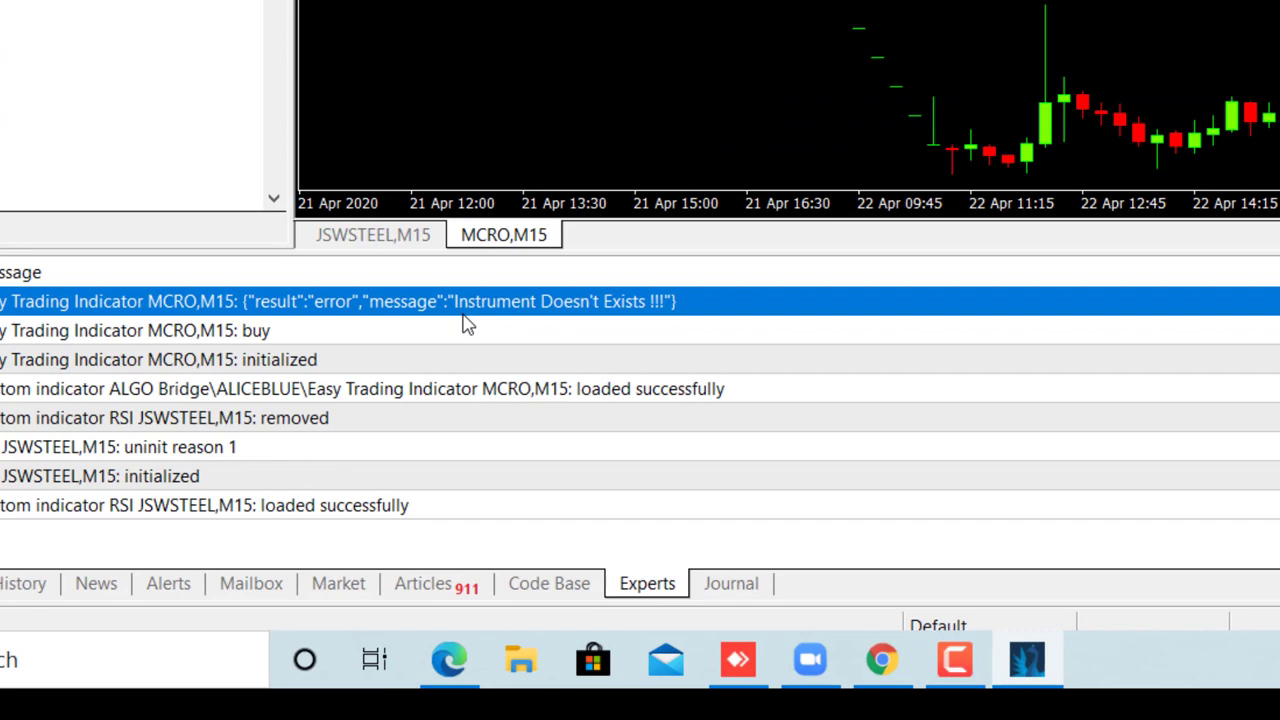
# - Start the CRUDEOIL MAY FUT instrument in AlgoBridge and go back to MetaTrader 4's Experts log
pyautogui.click(883, 665)
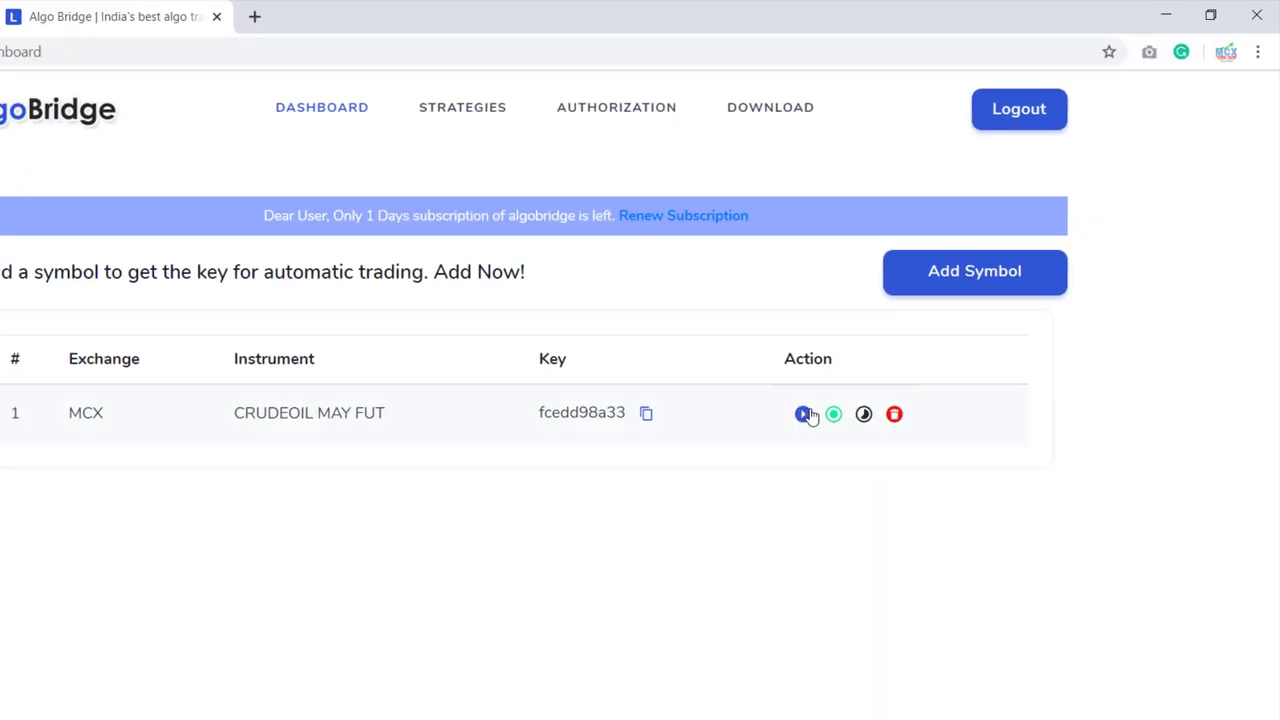
pyautogui.click(803, 416)
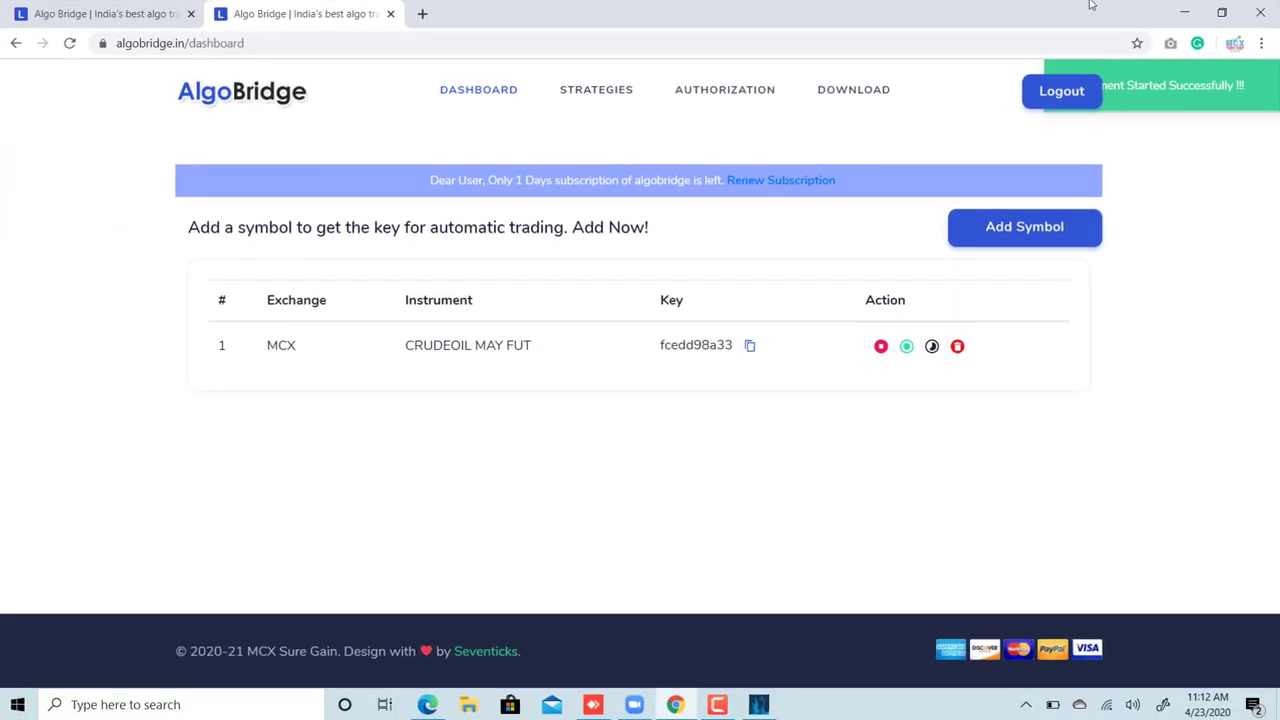
pyautogui.click(1183, 12)
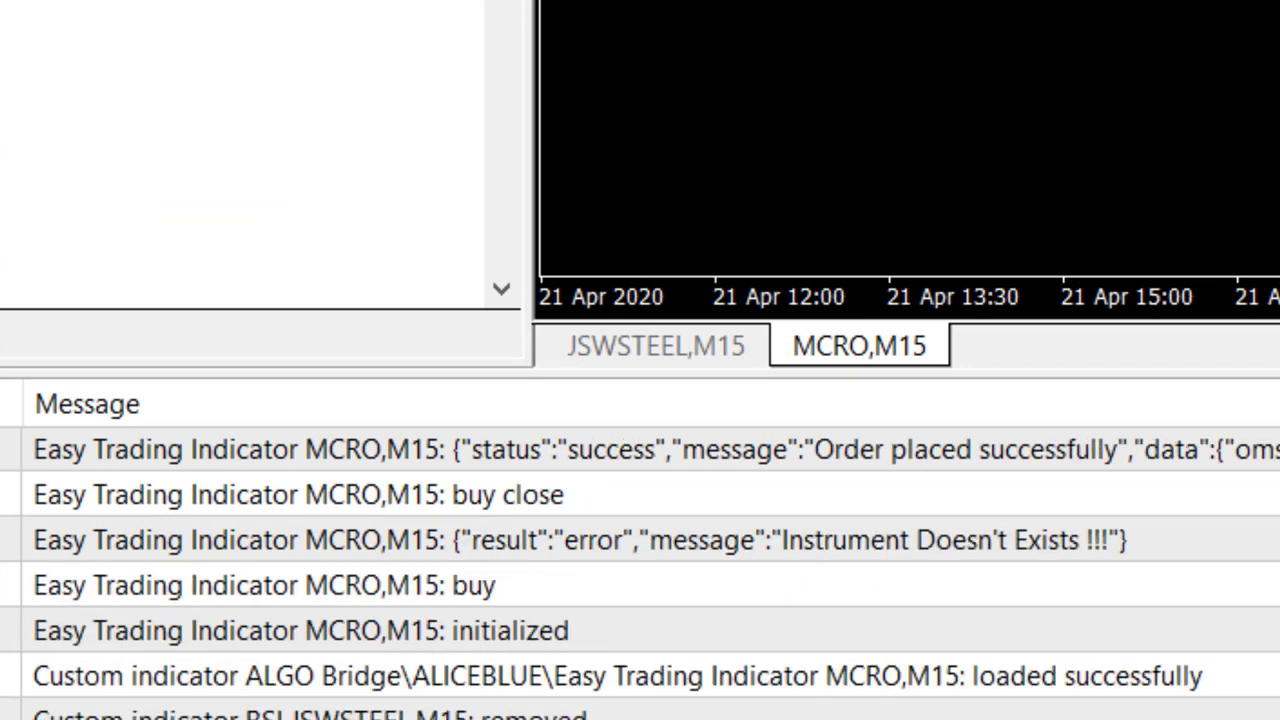
# - Select the 'Order placed successfully' log entry, view the instrument's MCX SELL trade history, and open a new tab
pyautogui.click(600, 449)
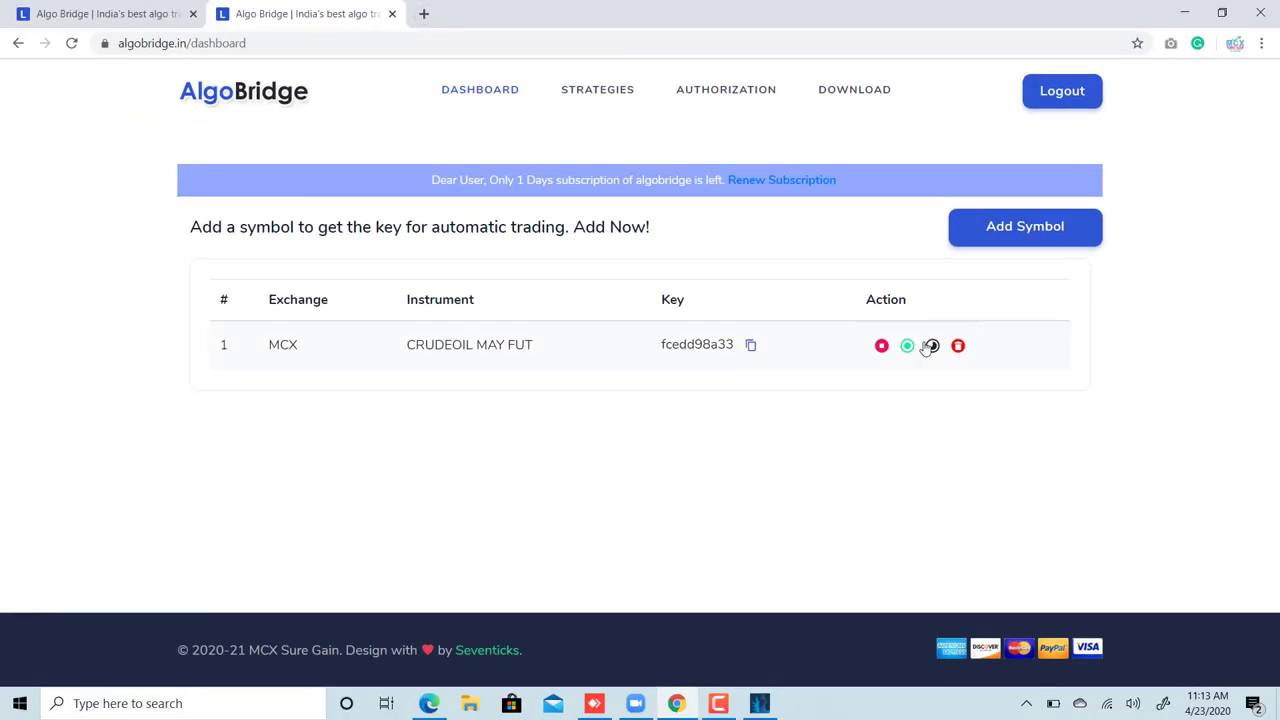
pyautogui.click(932, 345)
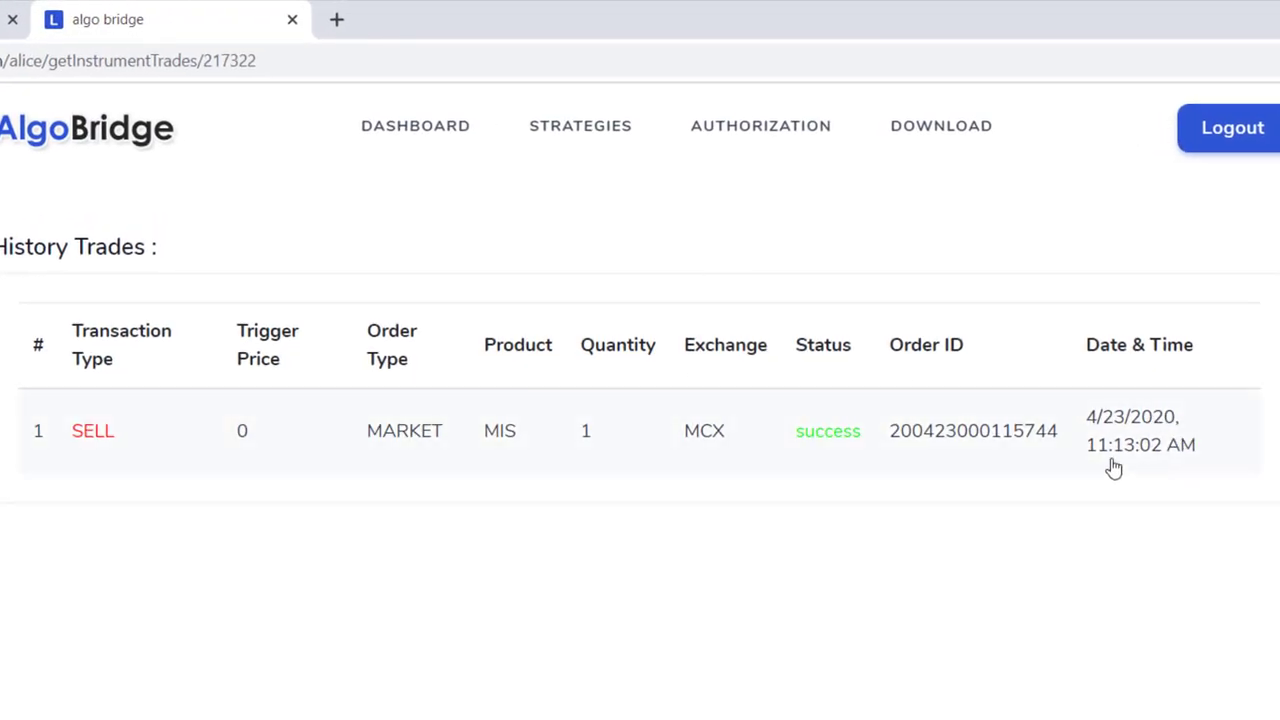
pyautogui.click(336, 20)
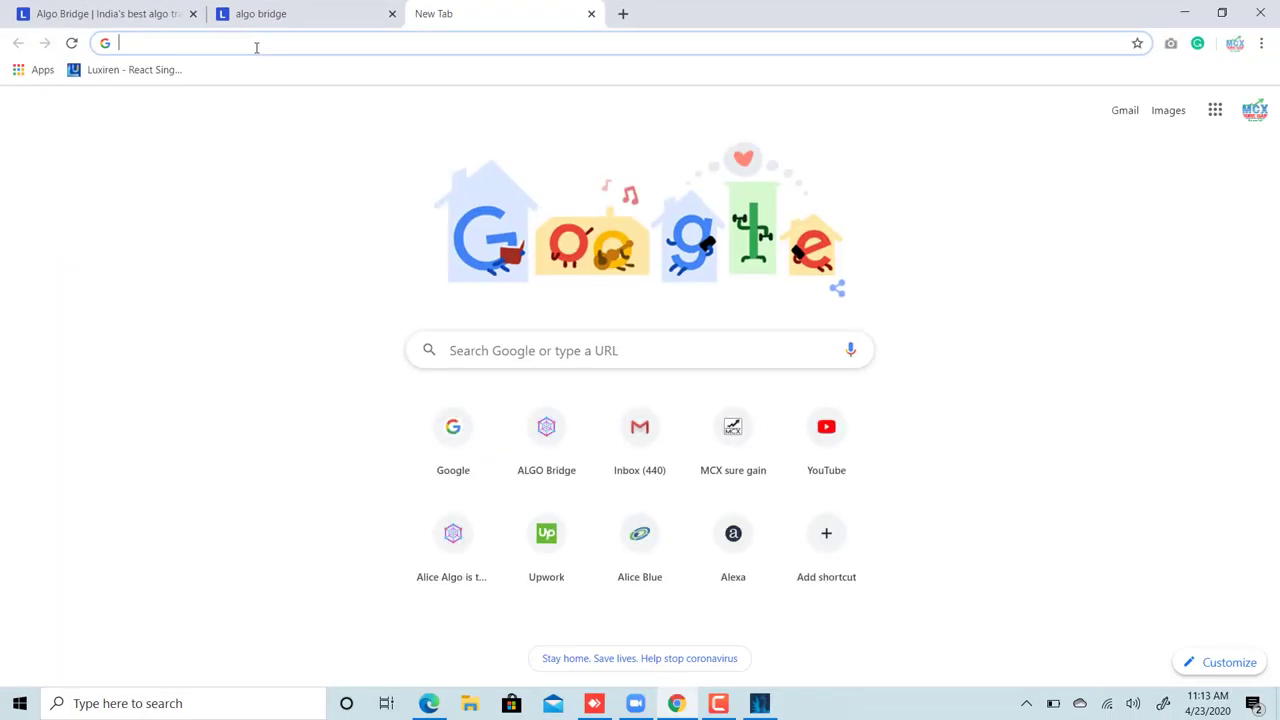
# - Load Alice Blue Ant Web's completed orders, showing the CRUDEOIL20MAYFUT sell as Rejected, then return to MetaTrader 4
pyautogui.write('an')
pyautogui.press('Return')
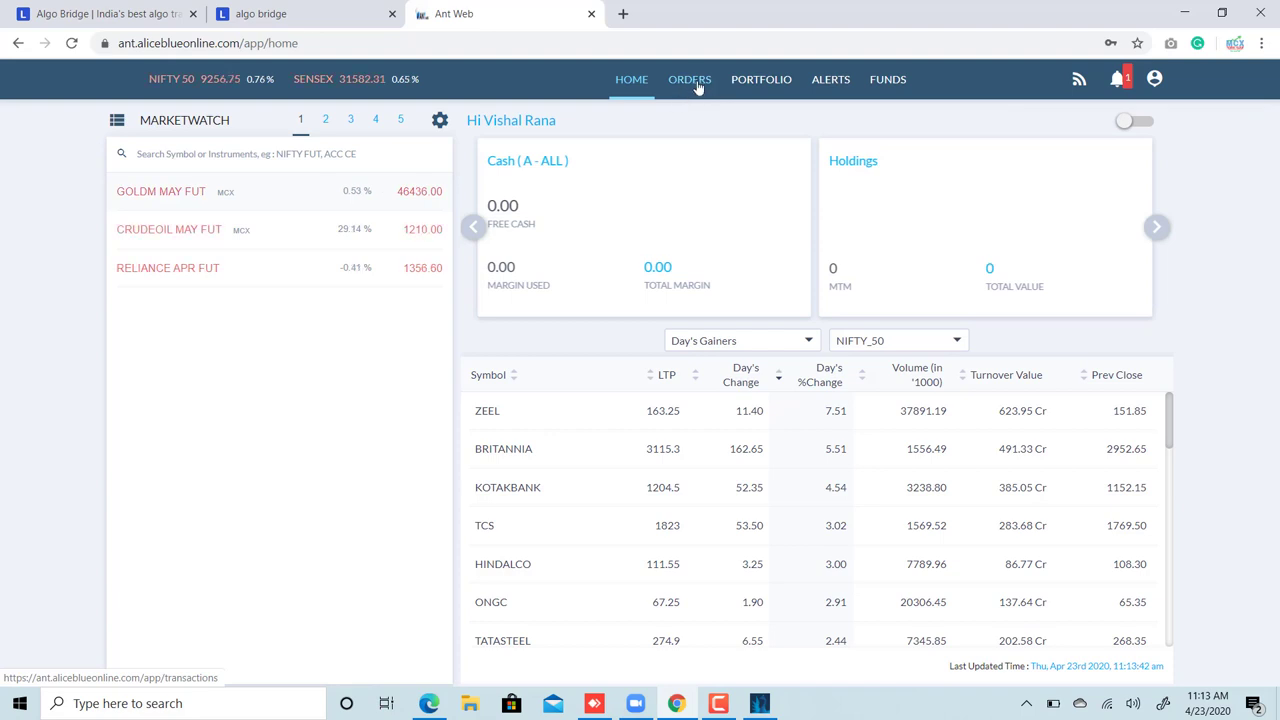
pyautogui.click(698, 86)
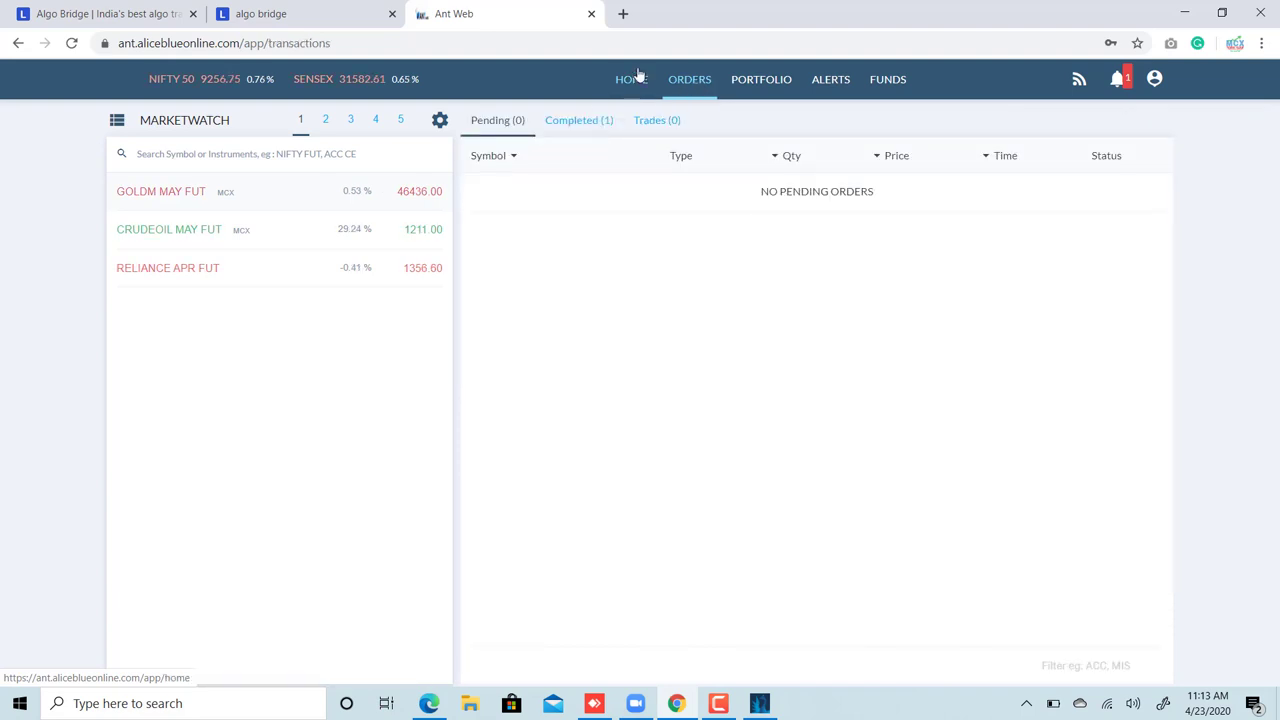
pyautogui.click(586, 120)
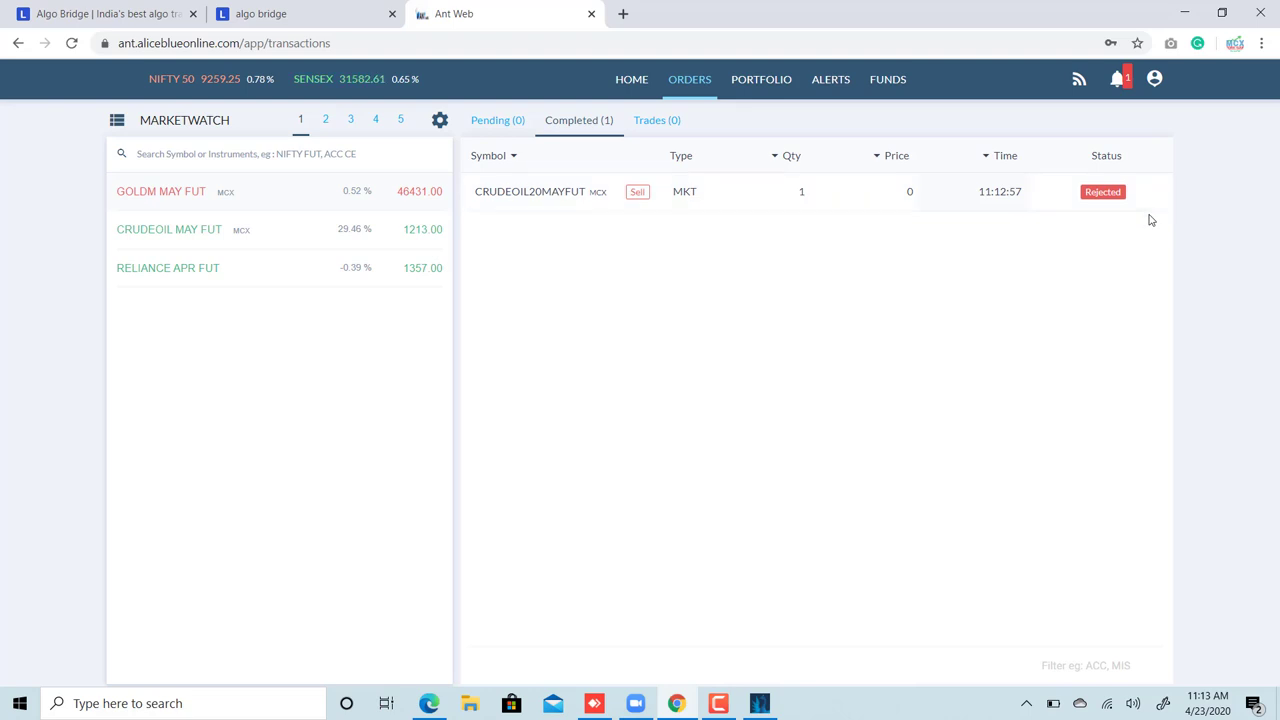
pyautogui.click(759, 703)
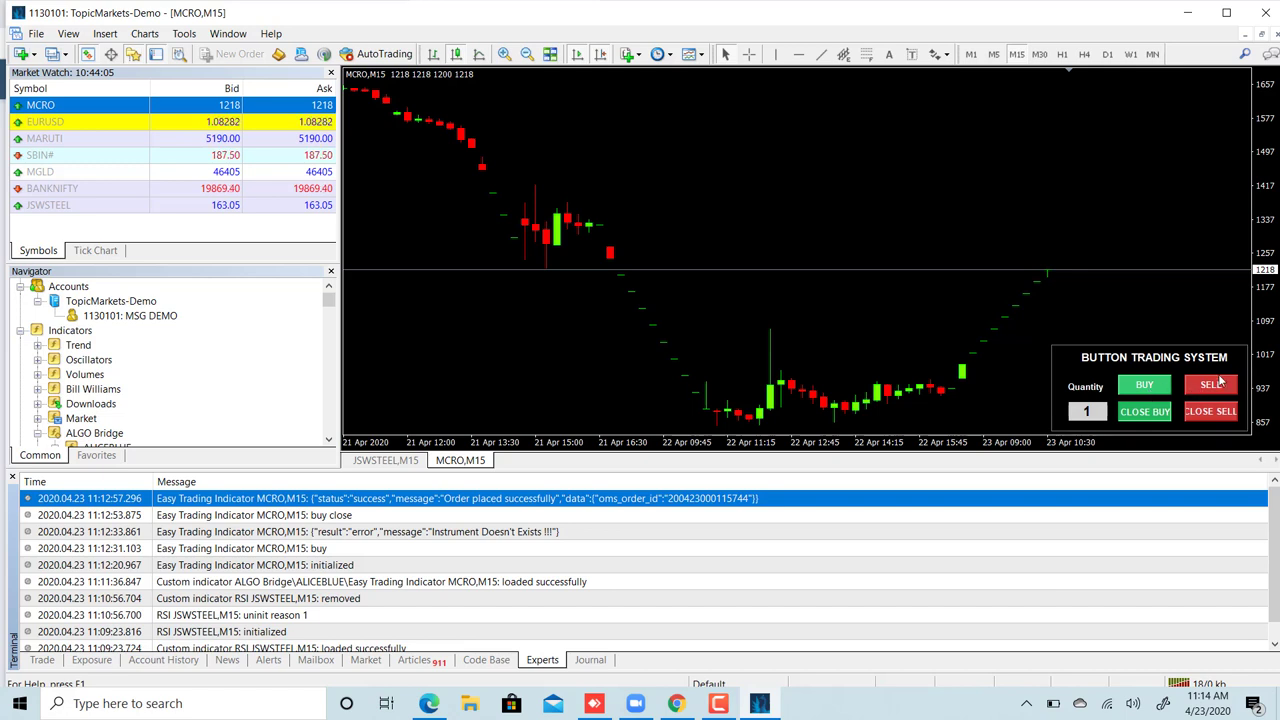
# - Send a BUY and CLOSE BUY from MetaTrader 4, checking Ant Web's completed orders for the rejected CRUDEOIL20MAYFUT order
pyautogui.click(1145, 386)
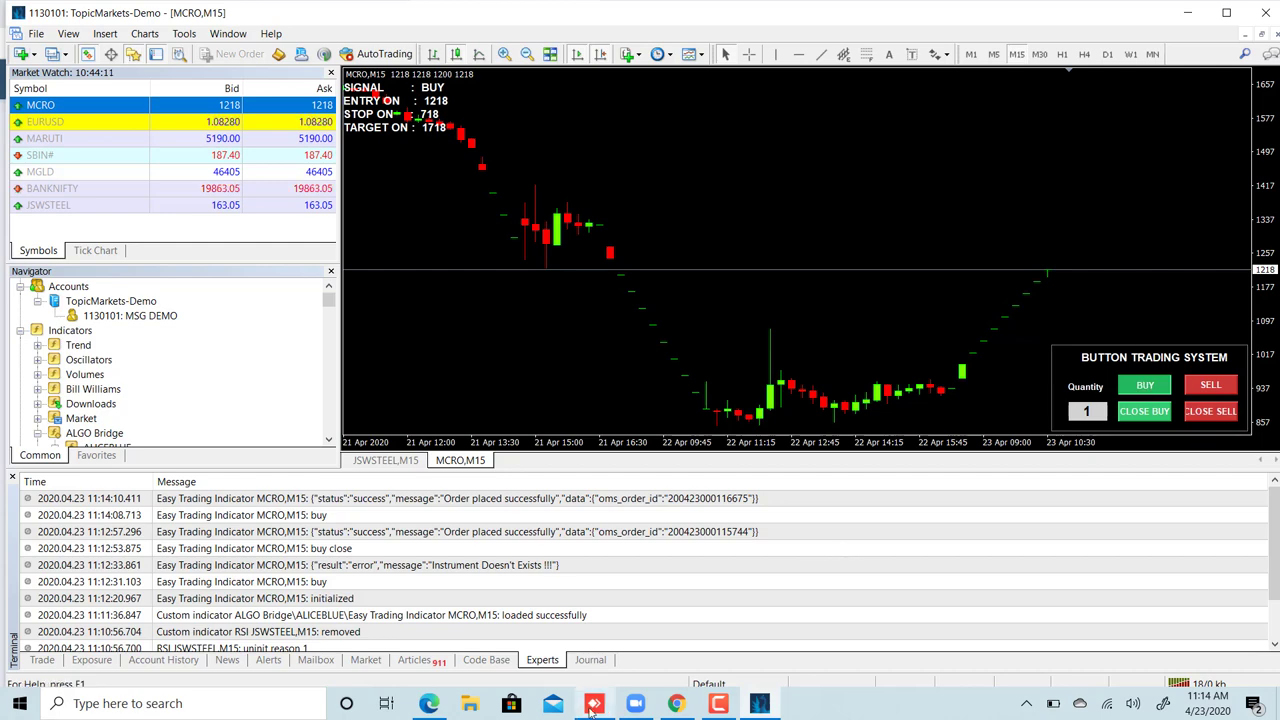
pyautogui.click(677, 703)
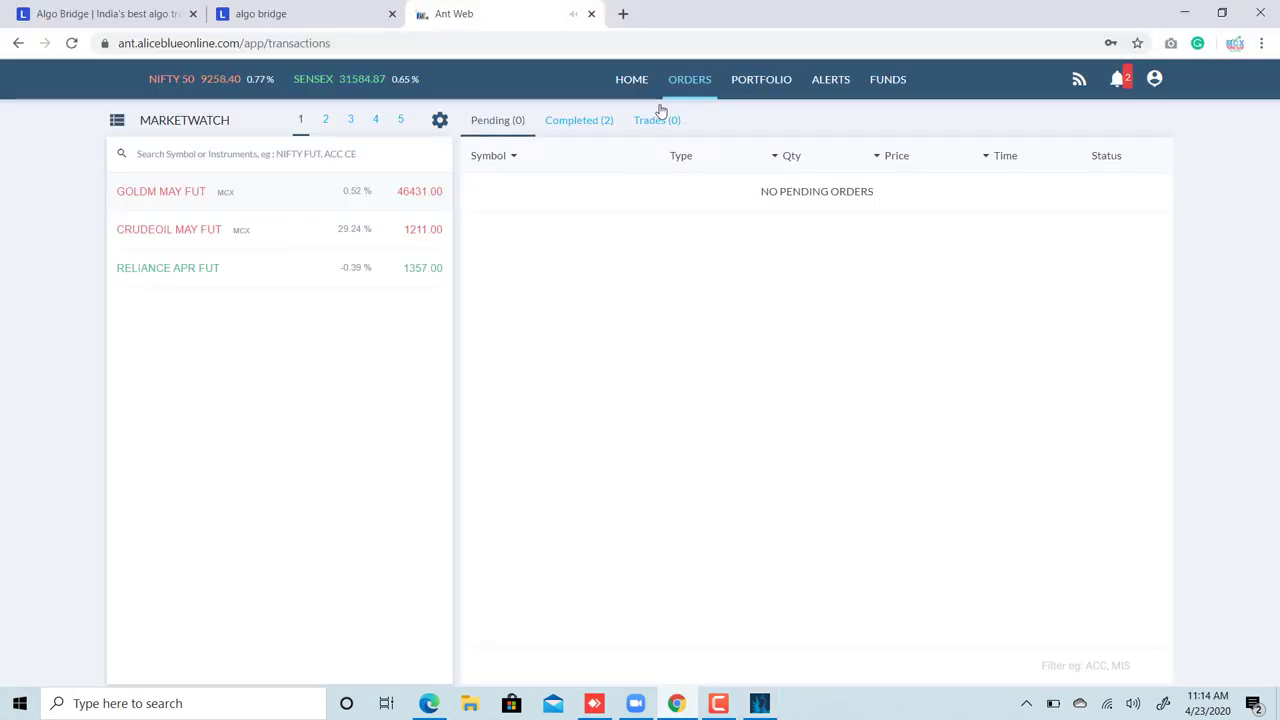
pyautogui.click(583, 122)
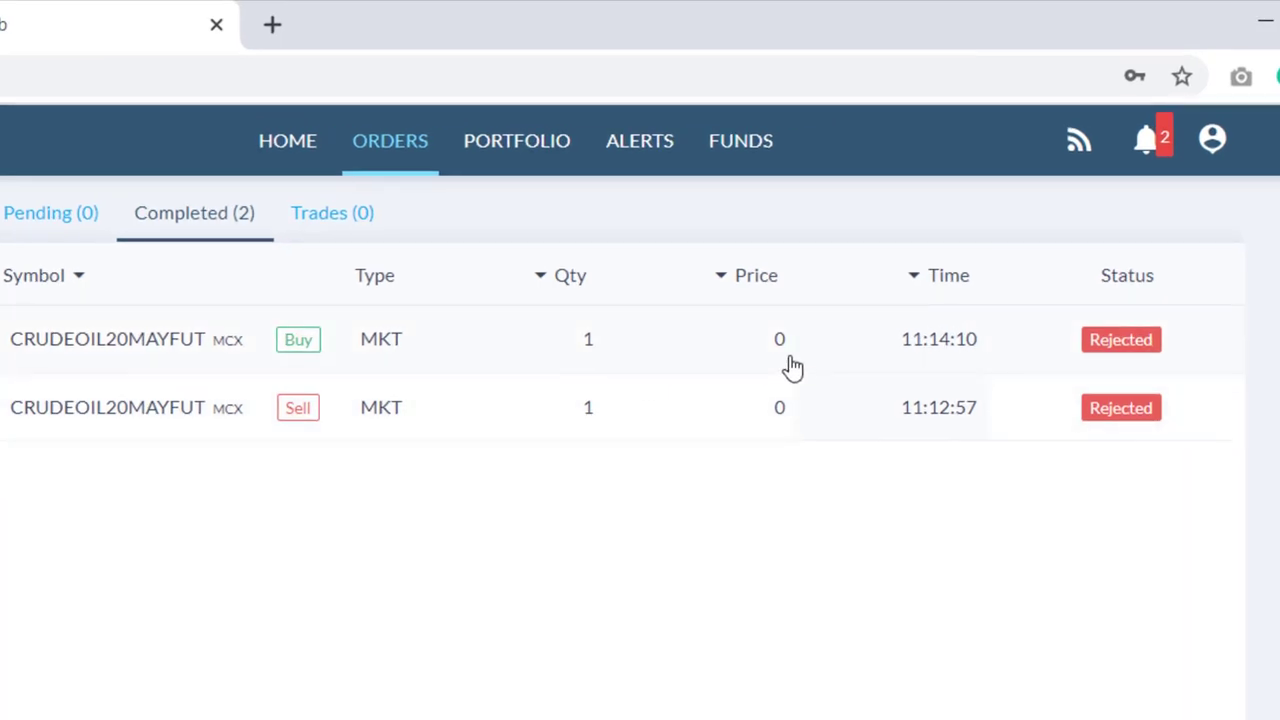
pyautogui.click(760, 703)
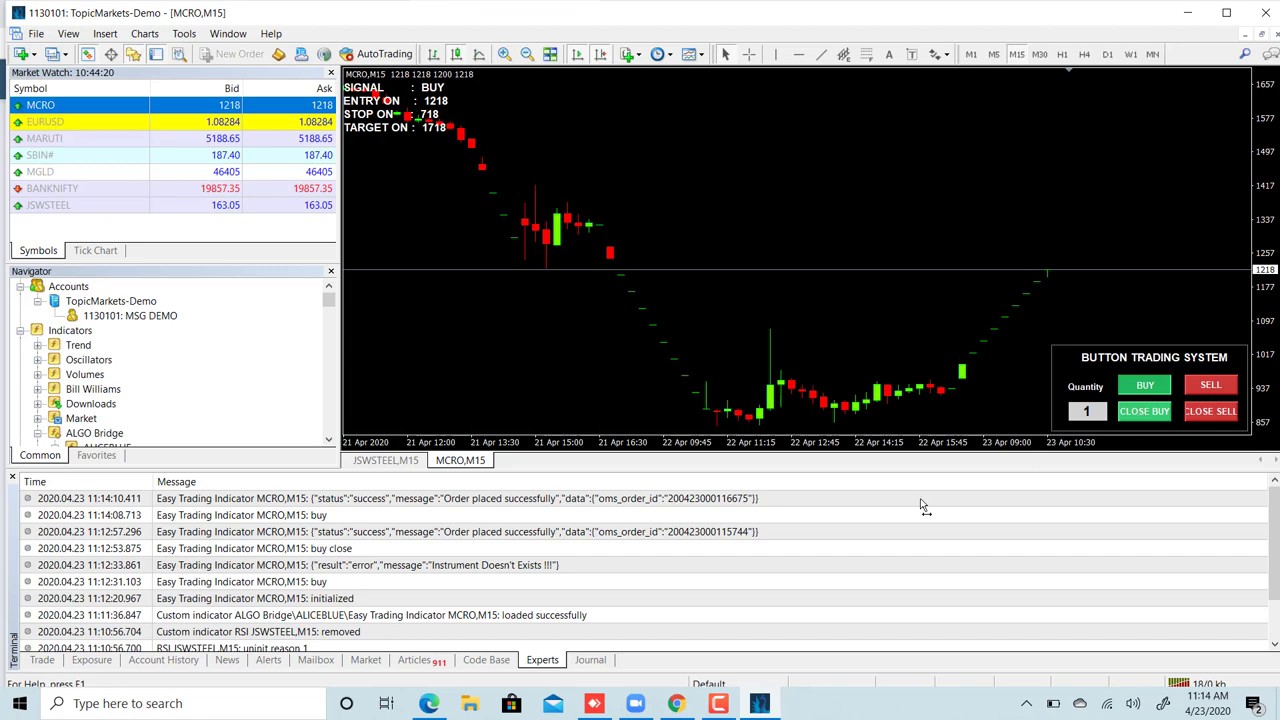
pyautogui.click(676, 704)
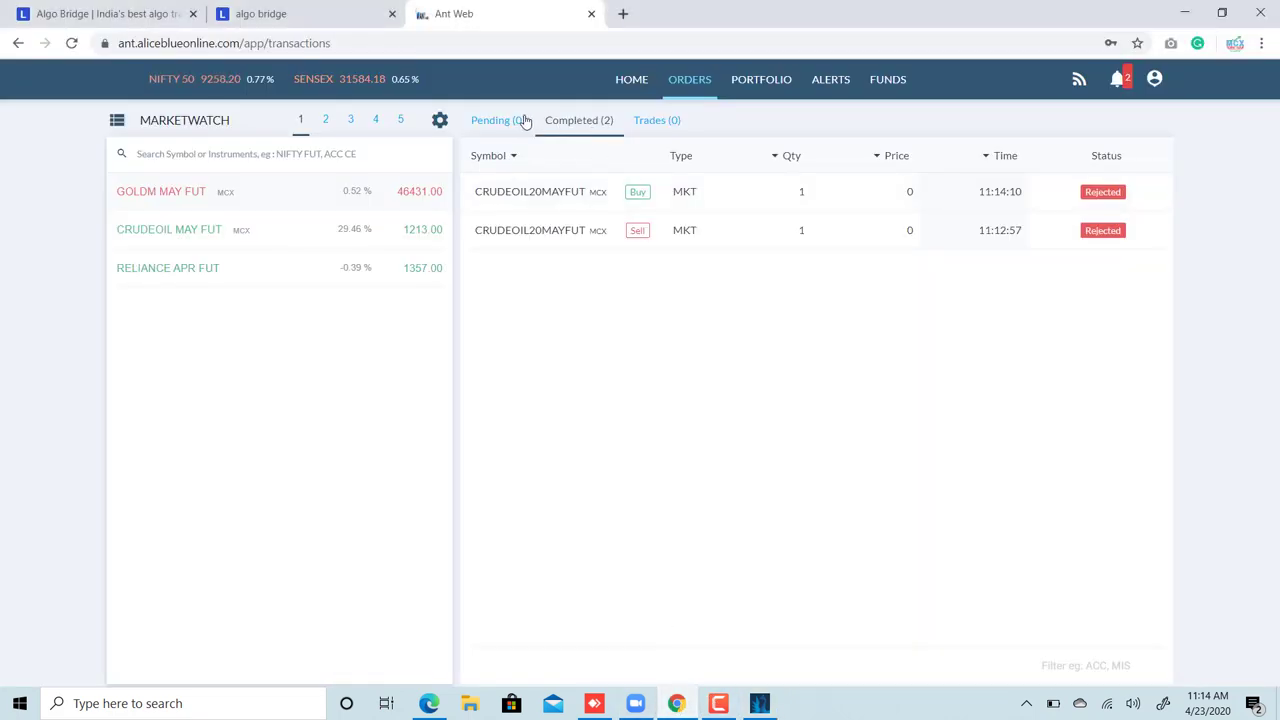
# - Reload Ant Web's orders page to list three rejected CRUDEOIL20MAYFUT completed orders, then switch back to MetaTrader
pyautogui.click(516, 120)
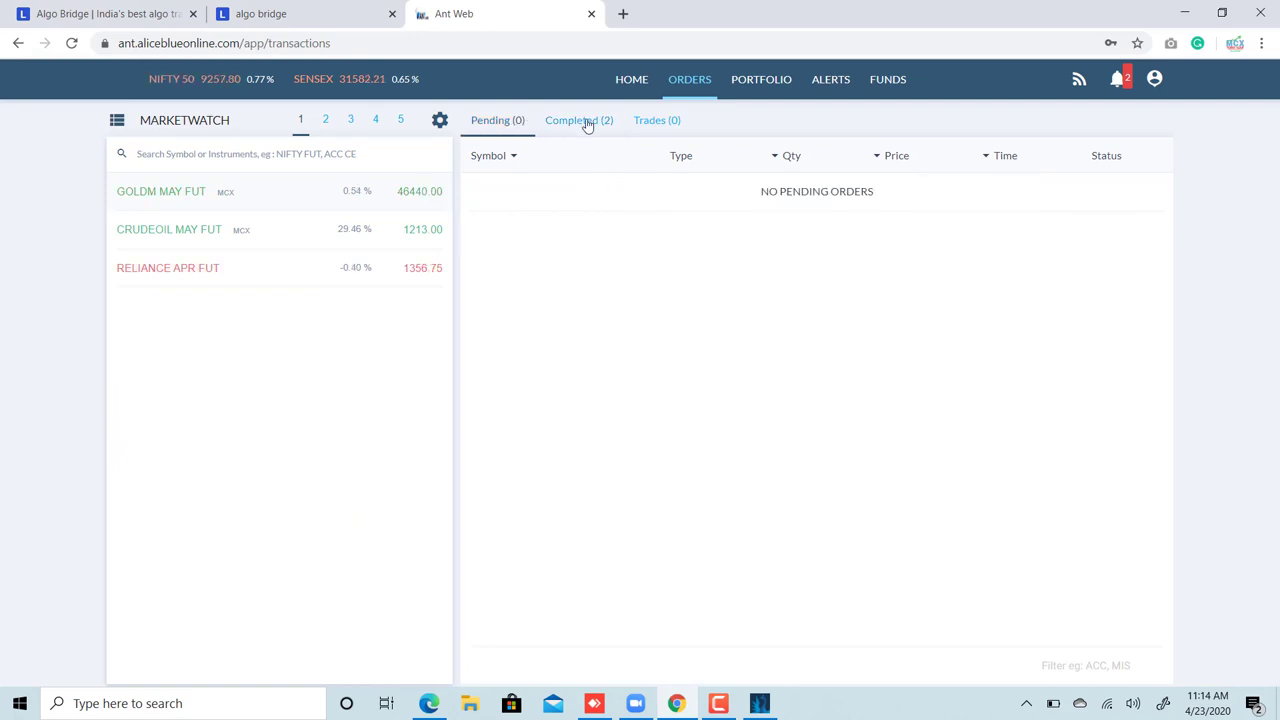
pyautogui.click(71, 43)
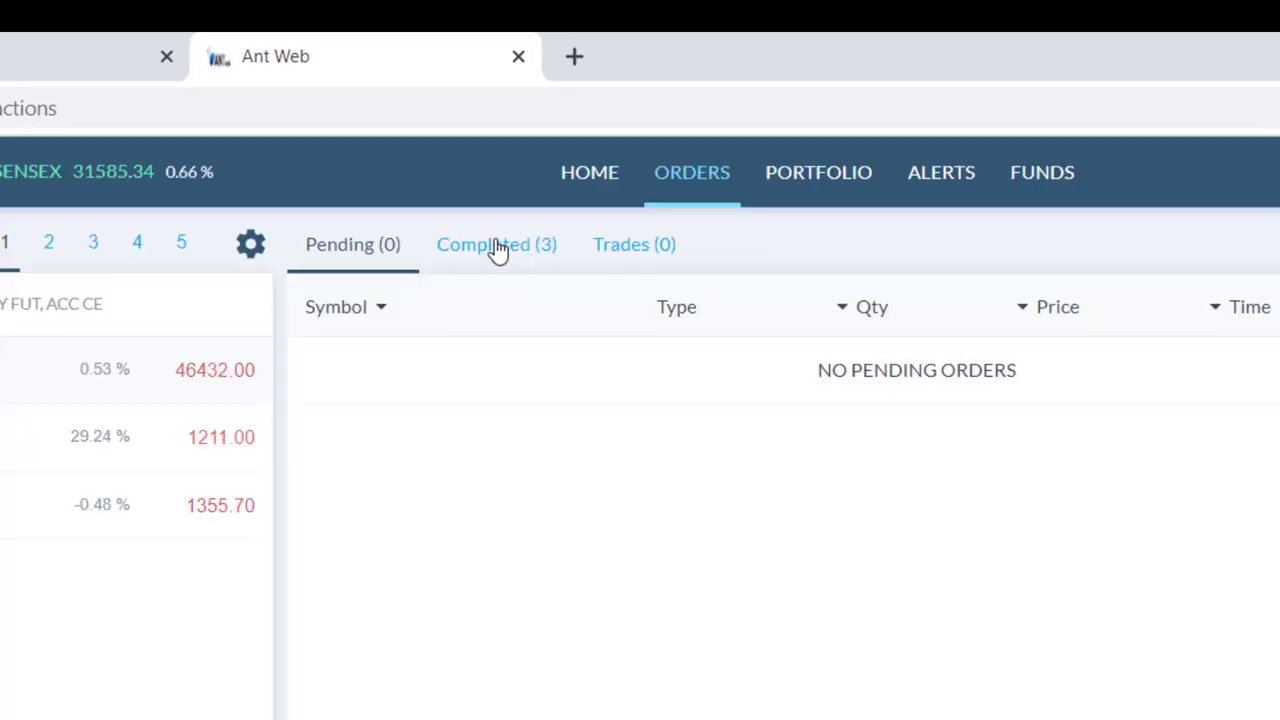
pyautogui.click(515, 248)
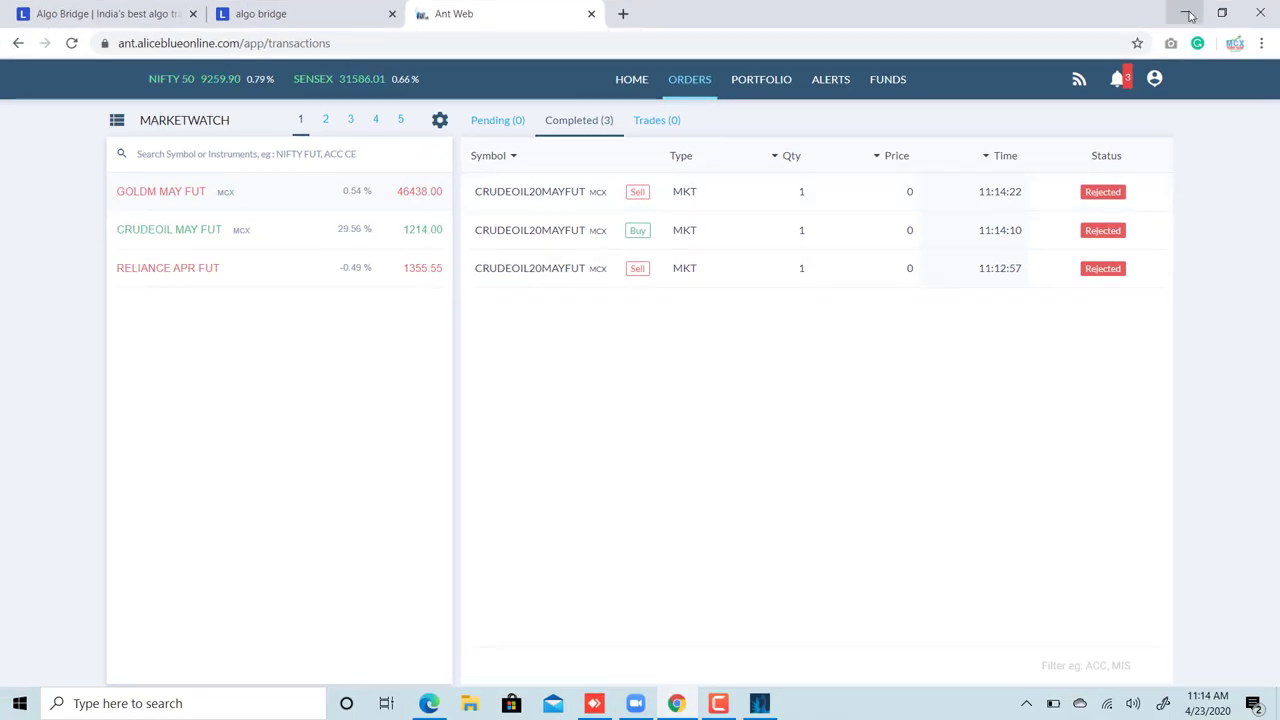
pyautogui.hotkey('alt', 'Tab')
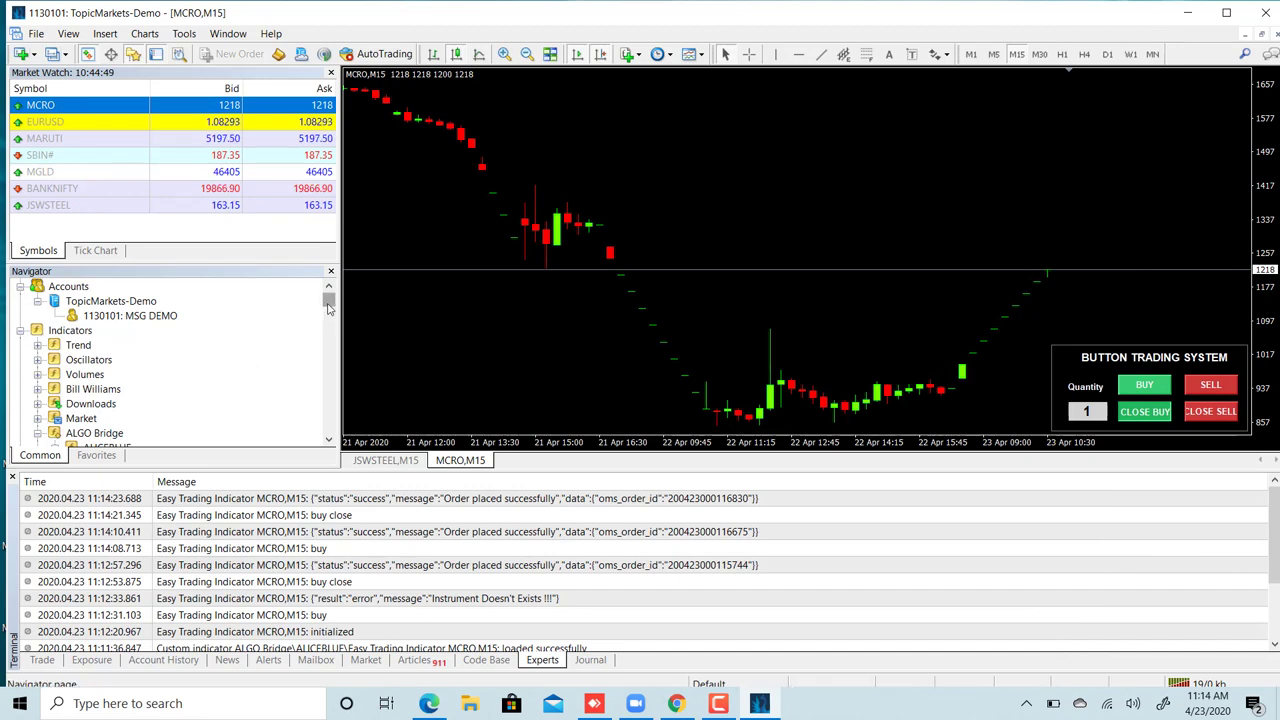
# - Open Supertrend MT4 Algo Bridge's inputs and review Nbr_Periods, Multiplier, TotalQty 3 and SL1_Price
pyautogui.moveTo(329, 301); pyautogui.dragTo(329, 301)
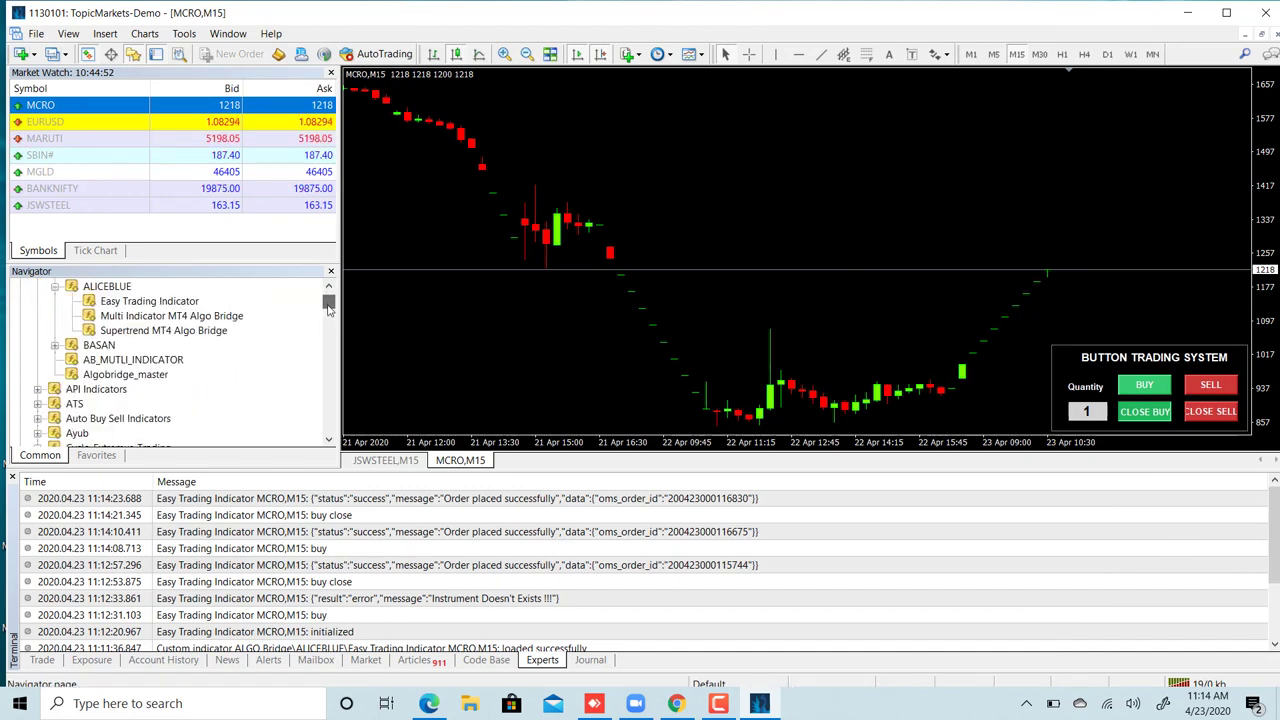
pyautogui.doubleClick(150, 330)
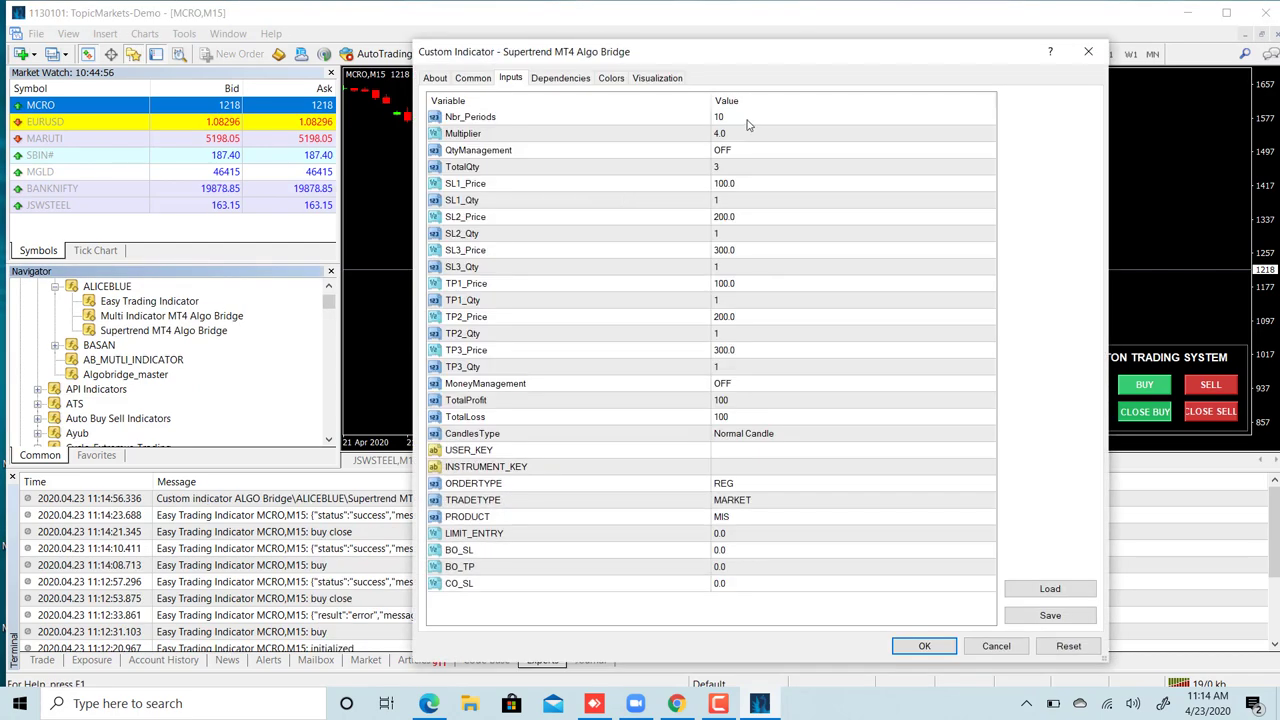
pyautogui.click(749, 118)
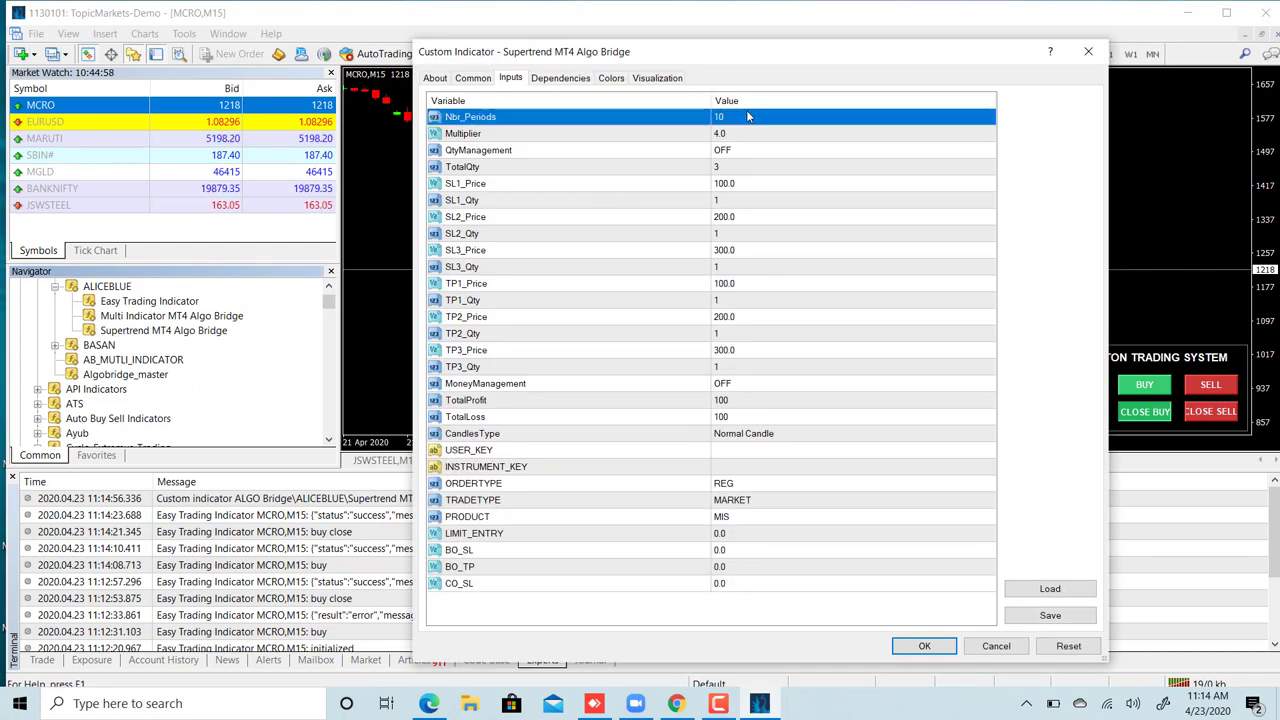
pyautogui.click(736, 133)
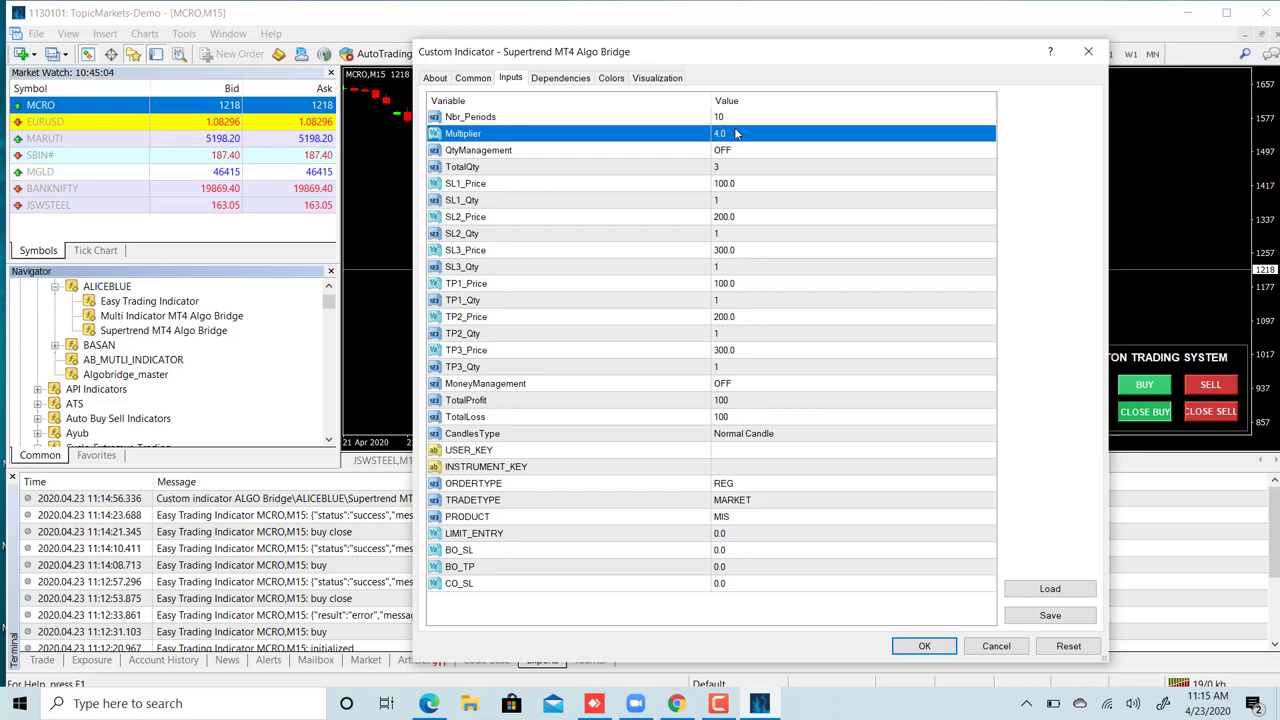
pyautogui.click(728, 169)
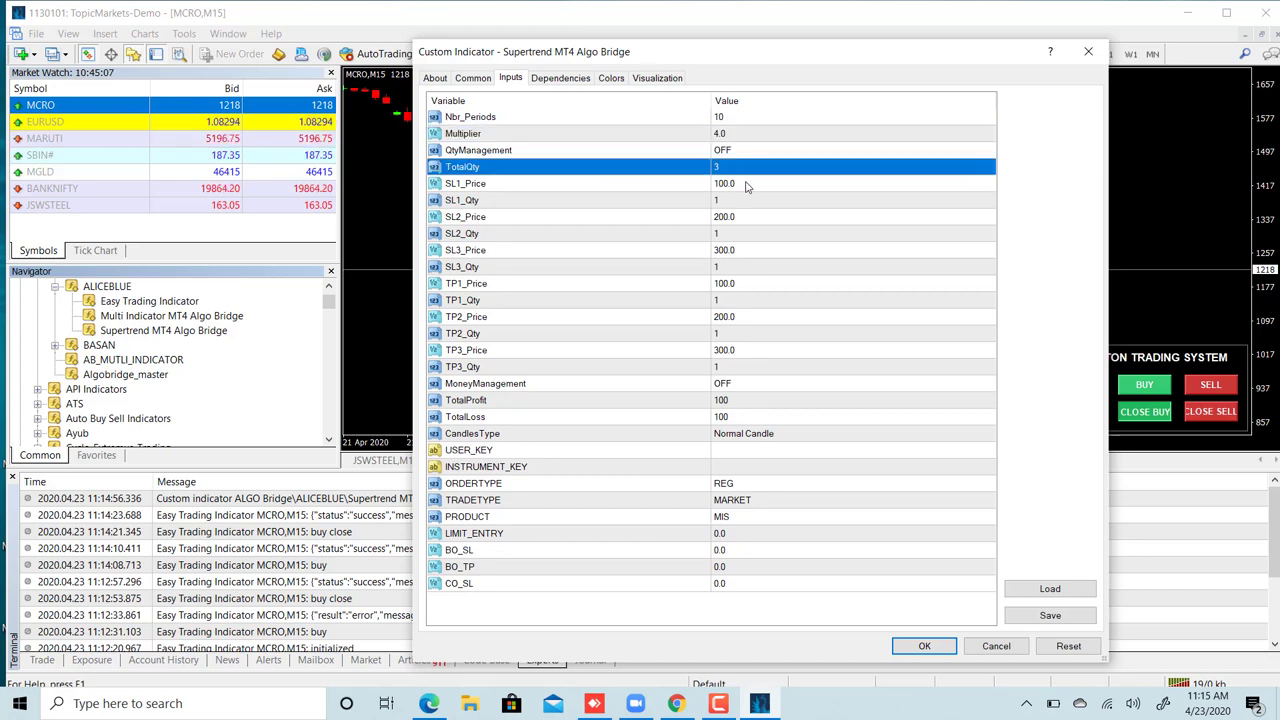
pyautogui.click(745, 185)
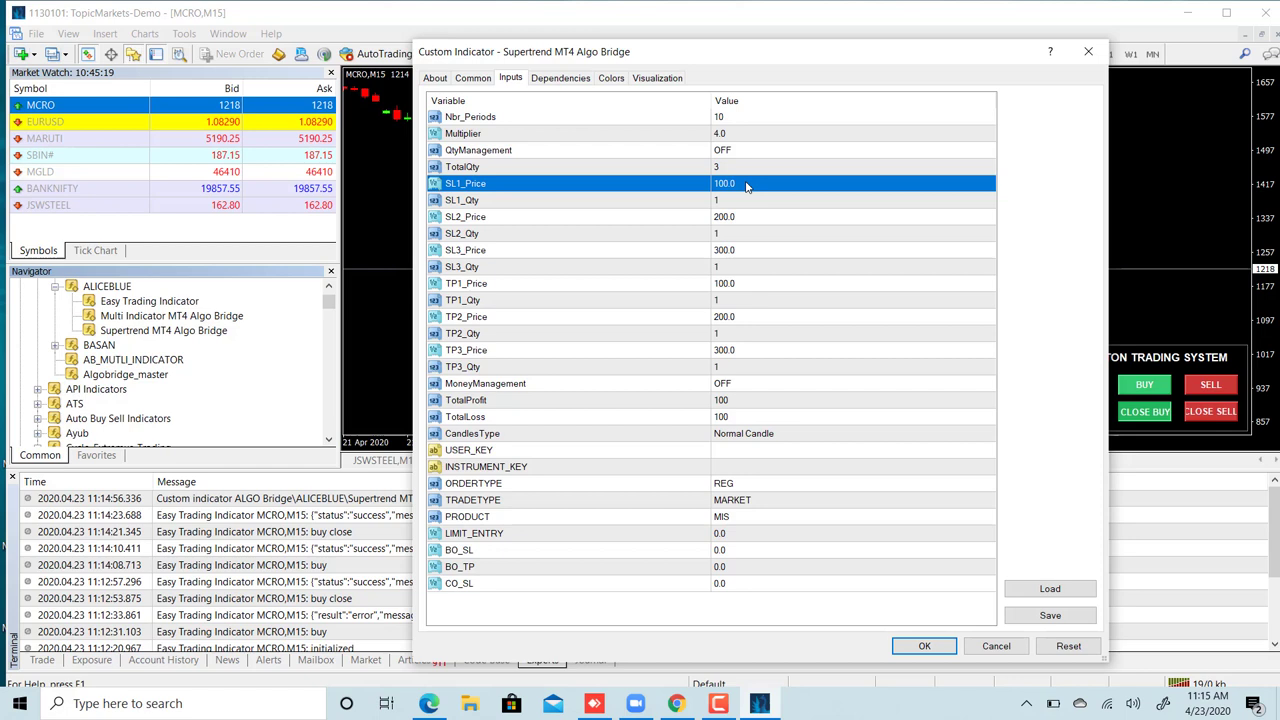
# - Enter Supertrend stop-loss quantities: SL1_Qty 2, SL2_Qty 1 and SL3_Qty 0
pyautogui.doubleClick(724, 202)
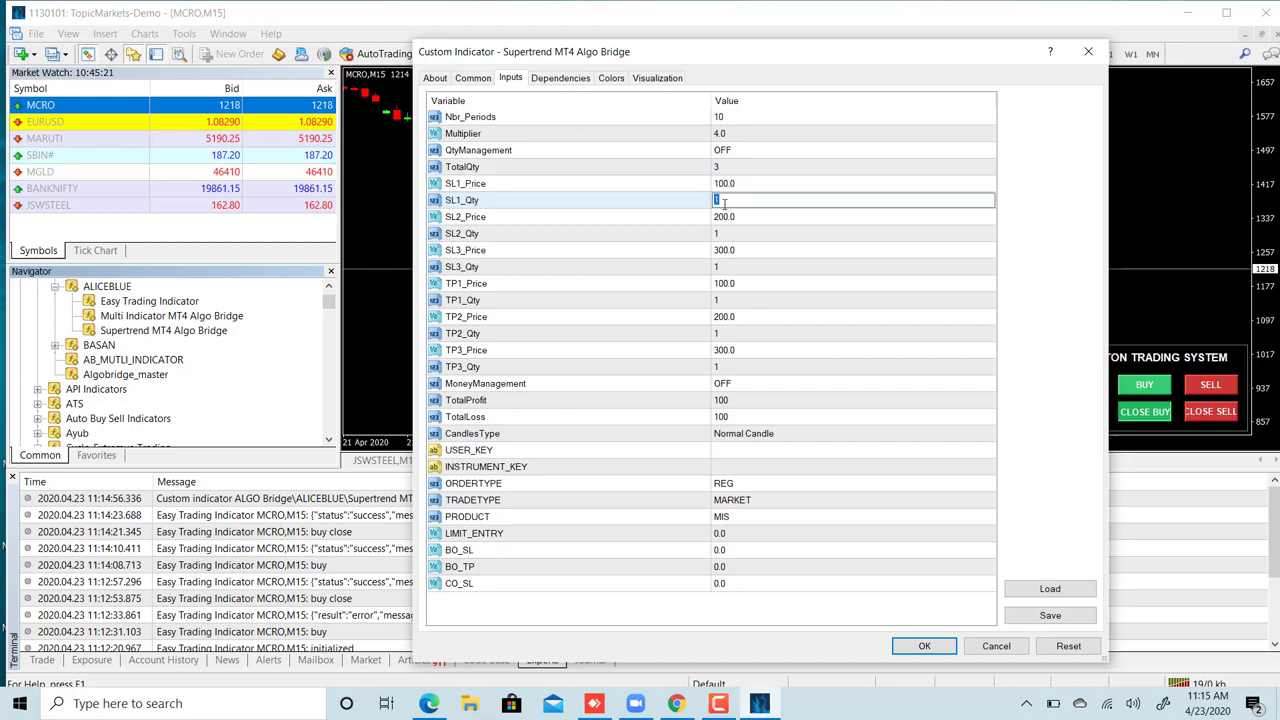
pyautogui.doubleClick(734, 233)
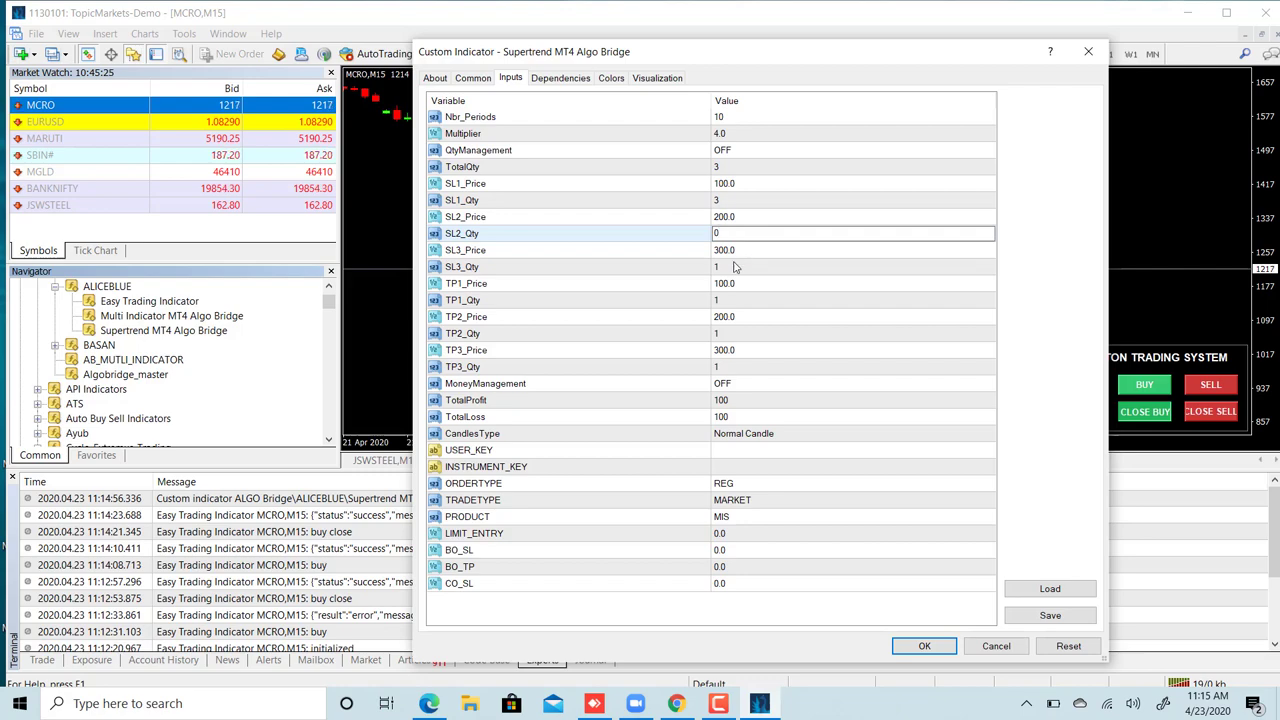
pyautogui.write('0')
pyautogui.doubleClick(734, 266)
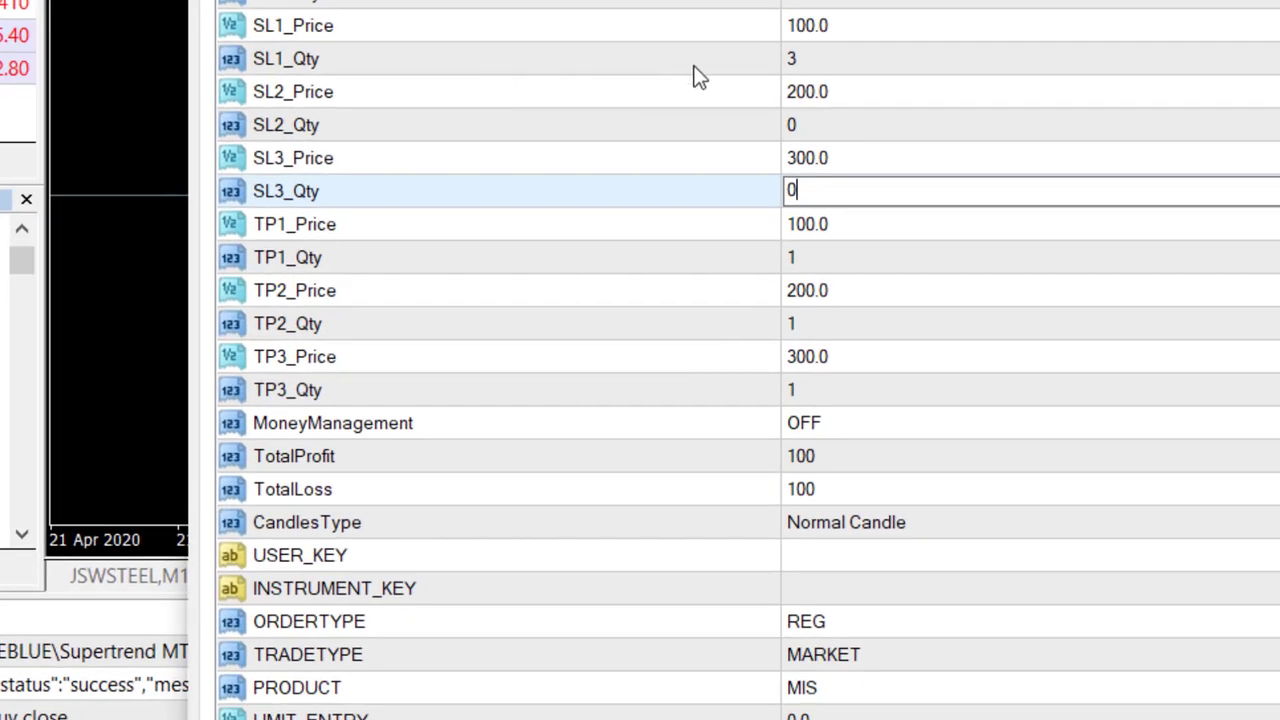
pyautogui.doubleClick(797, 57)
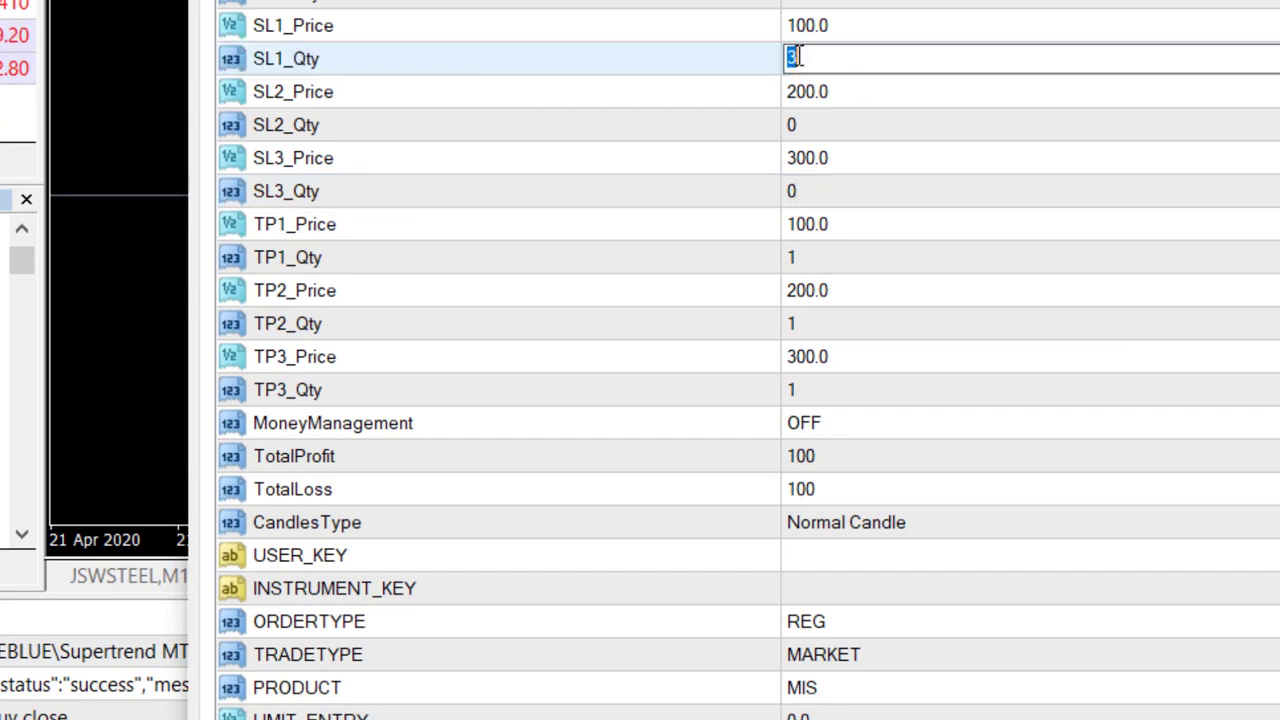
pyautogui.write('2')
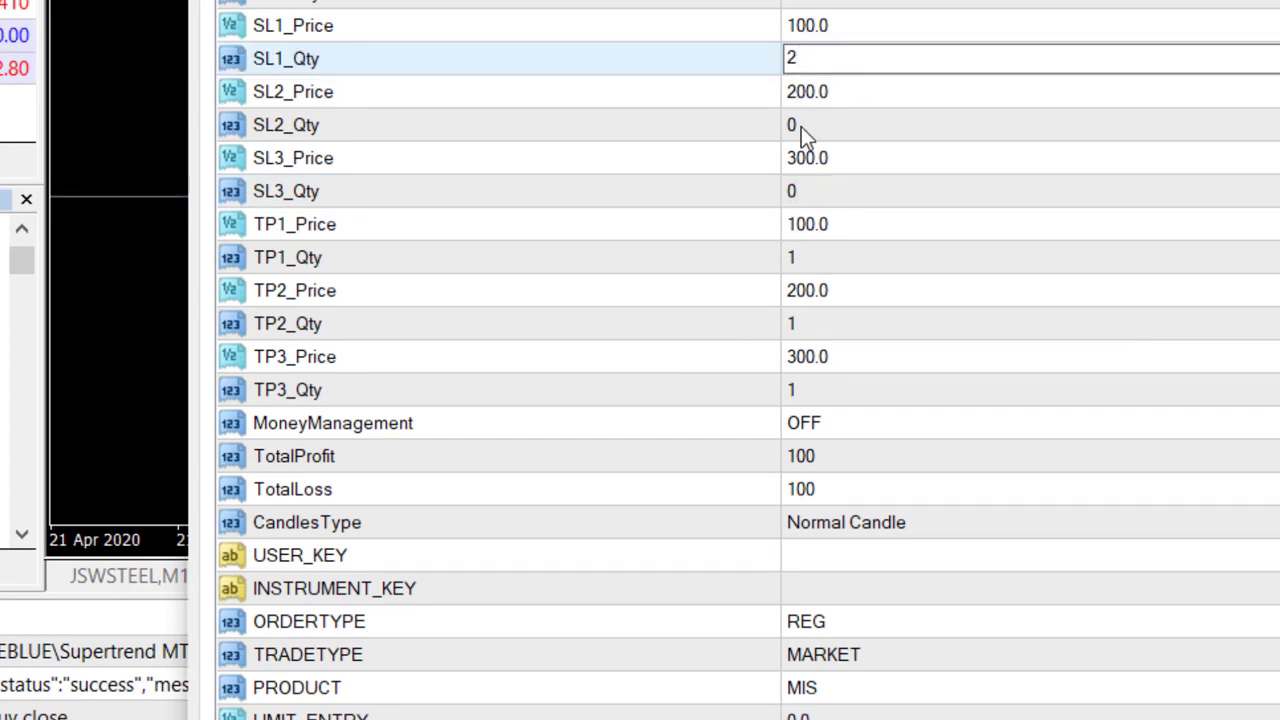
pyautogui.doubleClick(801, 126)
pyautogui.write('1')
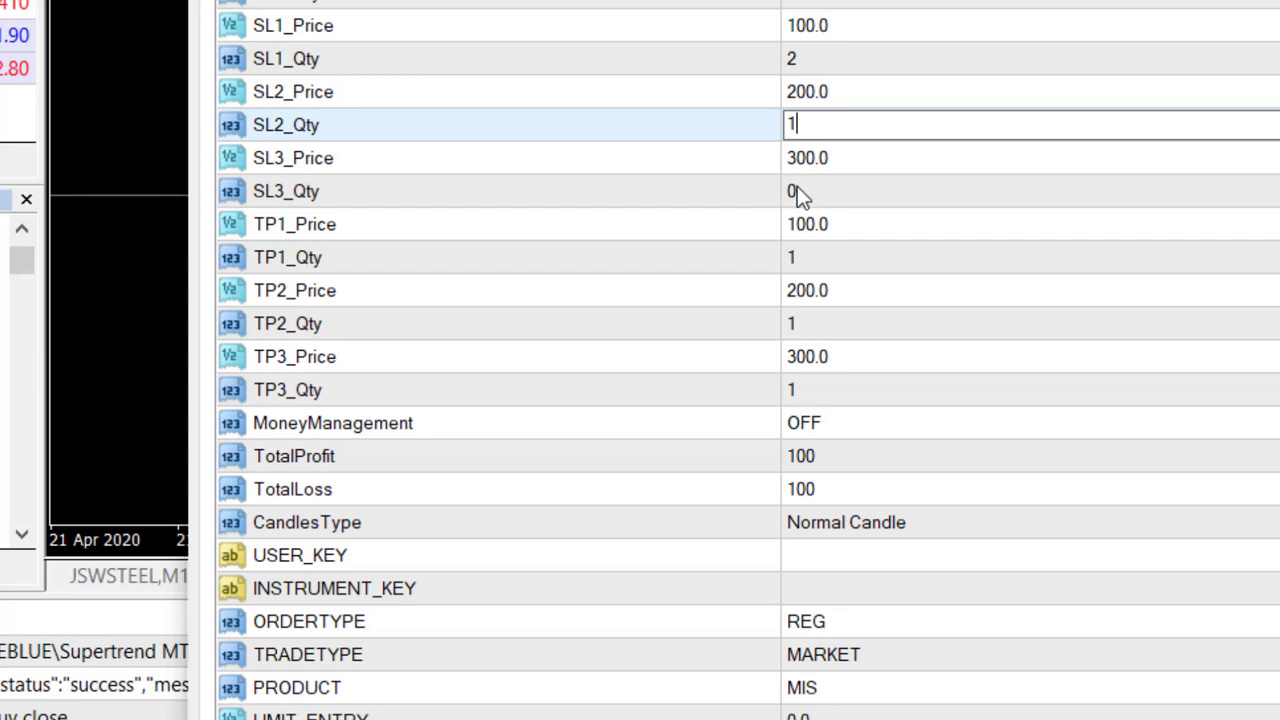
pyautogui.click(797, 191)
# - Review the MoneyManagement, USER_KEY and INSTRUMENT_KEY inputs, leaving USER_KEY empty
pyautogui.doubleClick(823, 4)
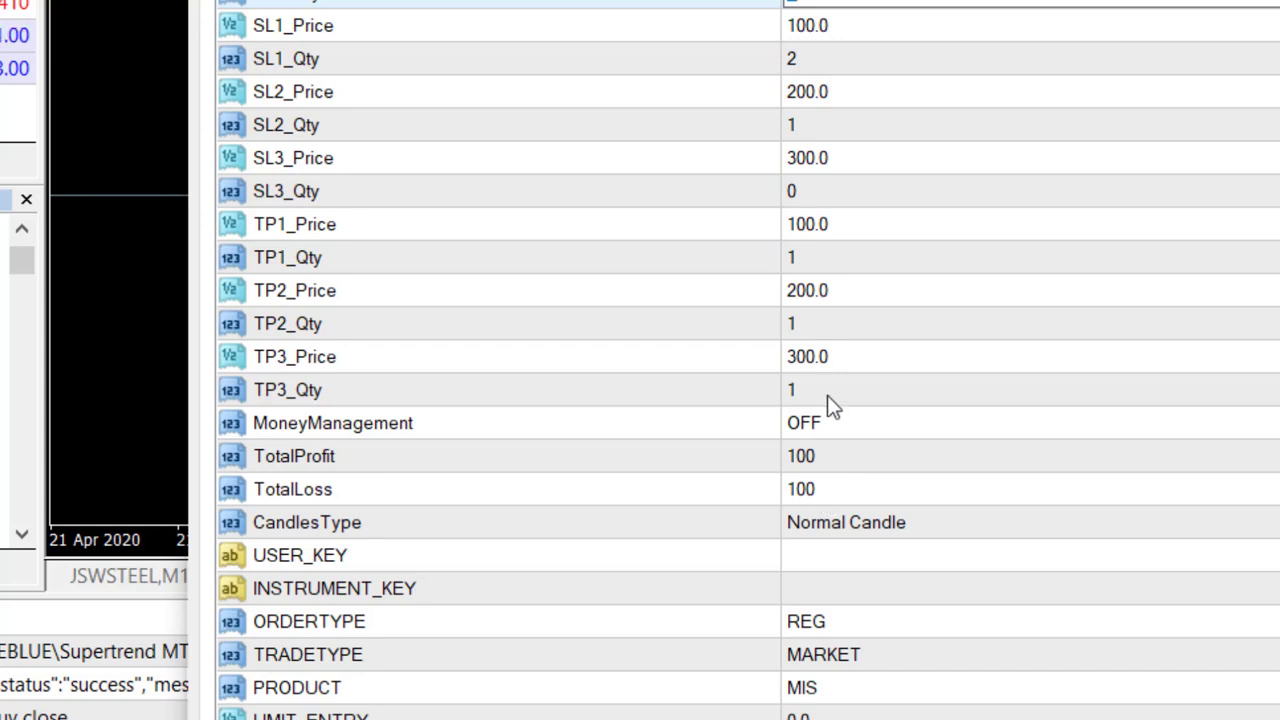
pyautogui.click(825, 428)
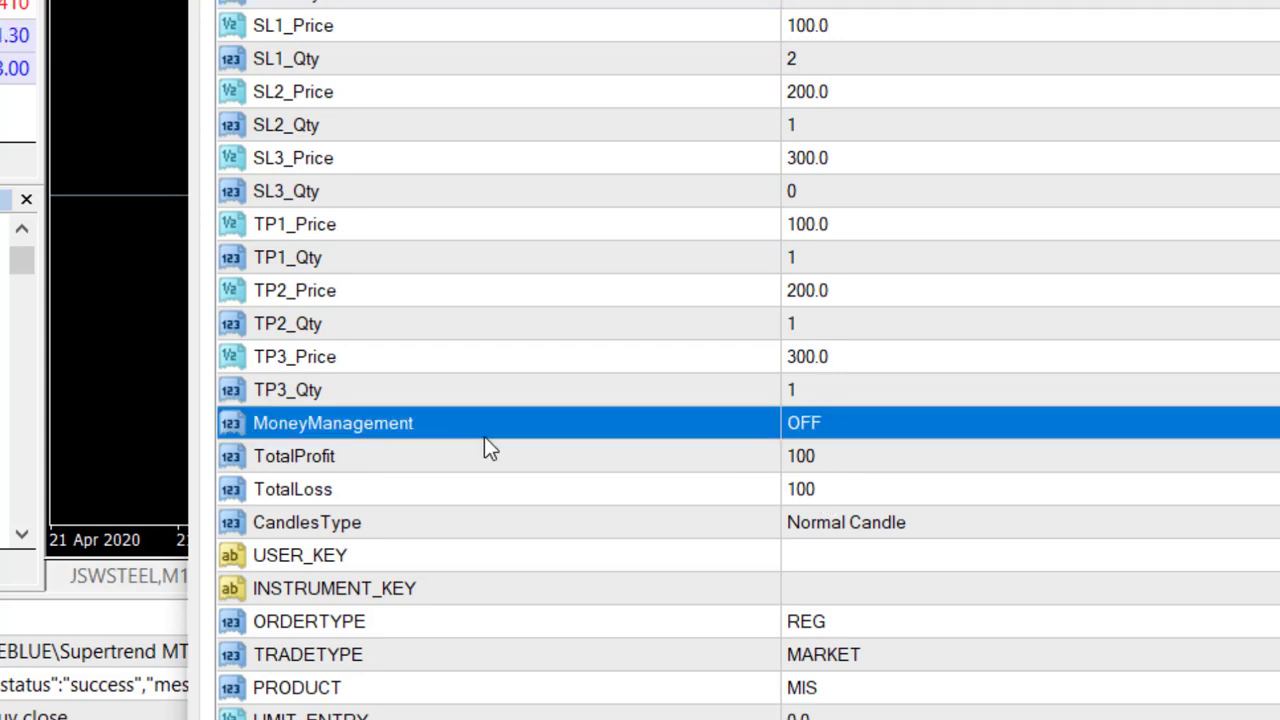
pyautogui.click(841, 556)
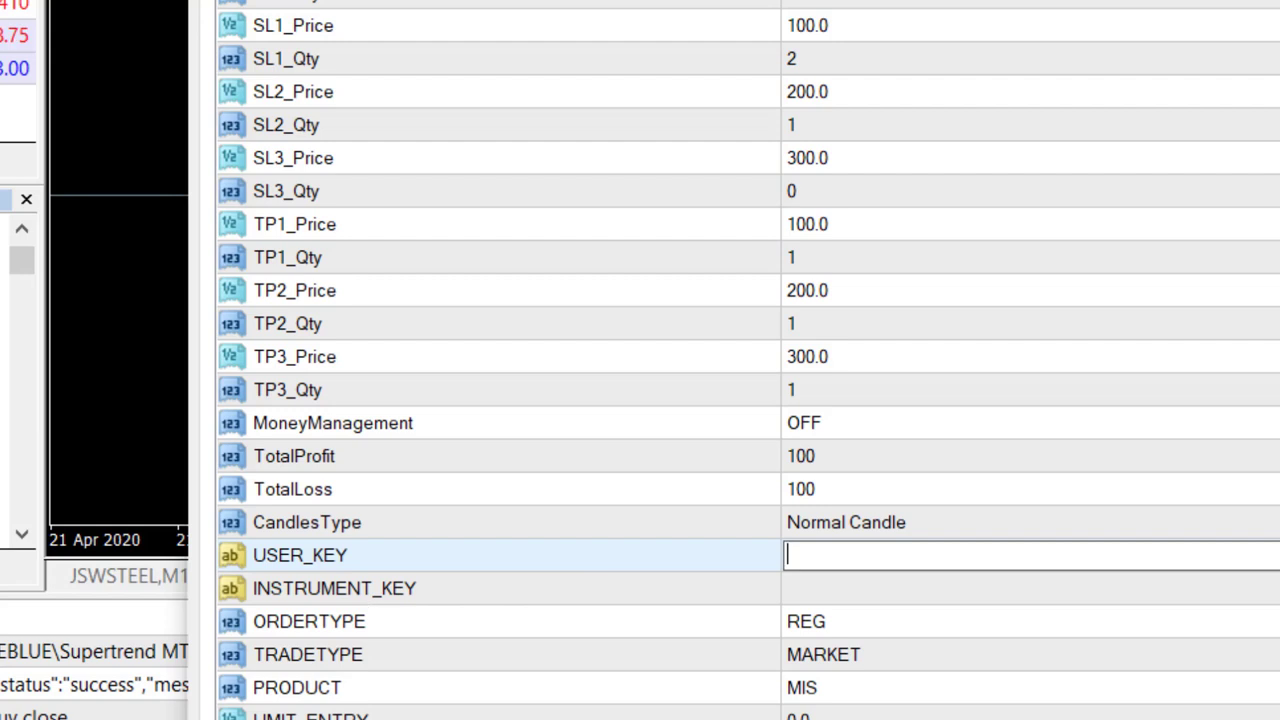
pyautogui.click(415, 561)
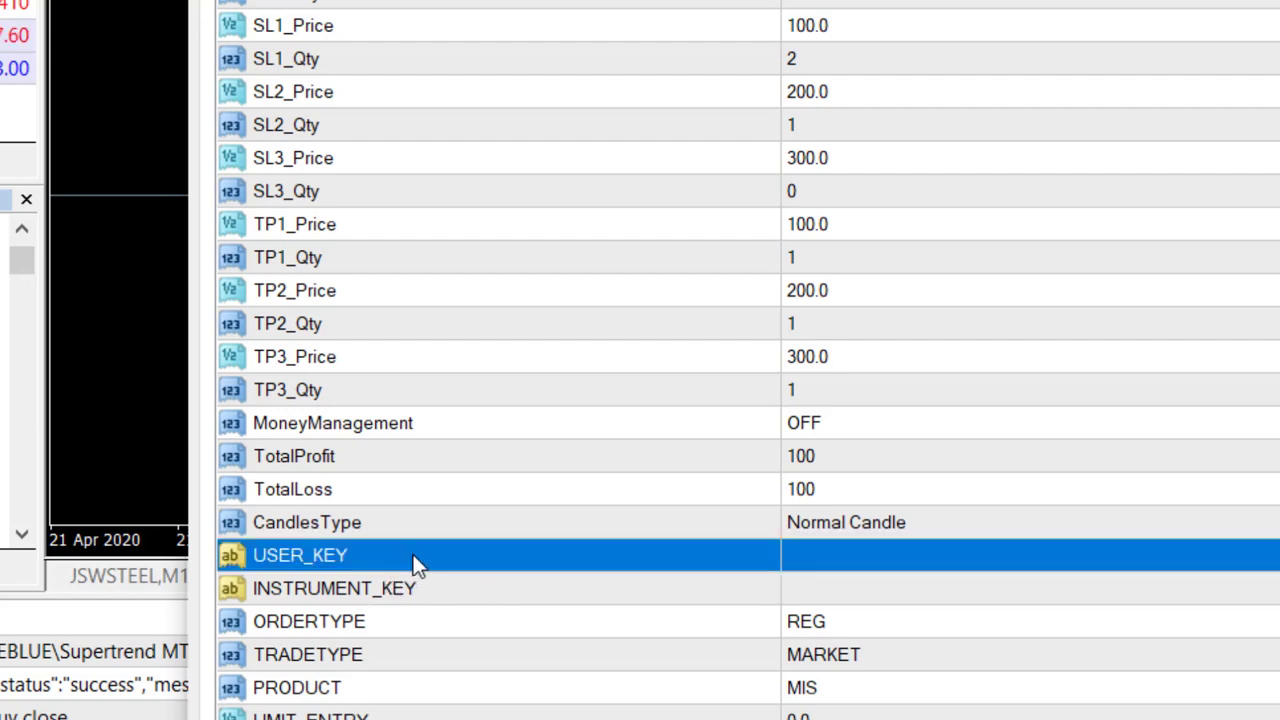
pyautogui.click(367, 596)
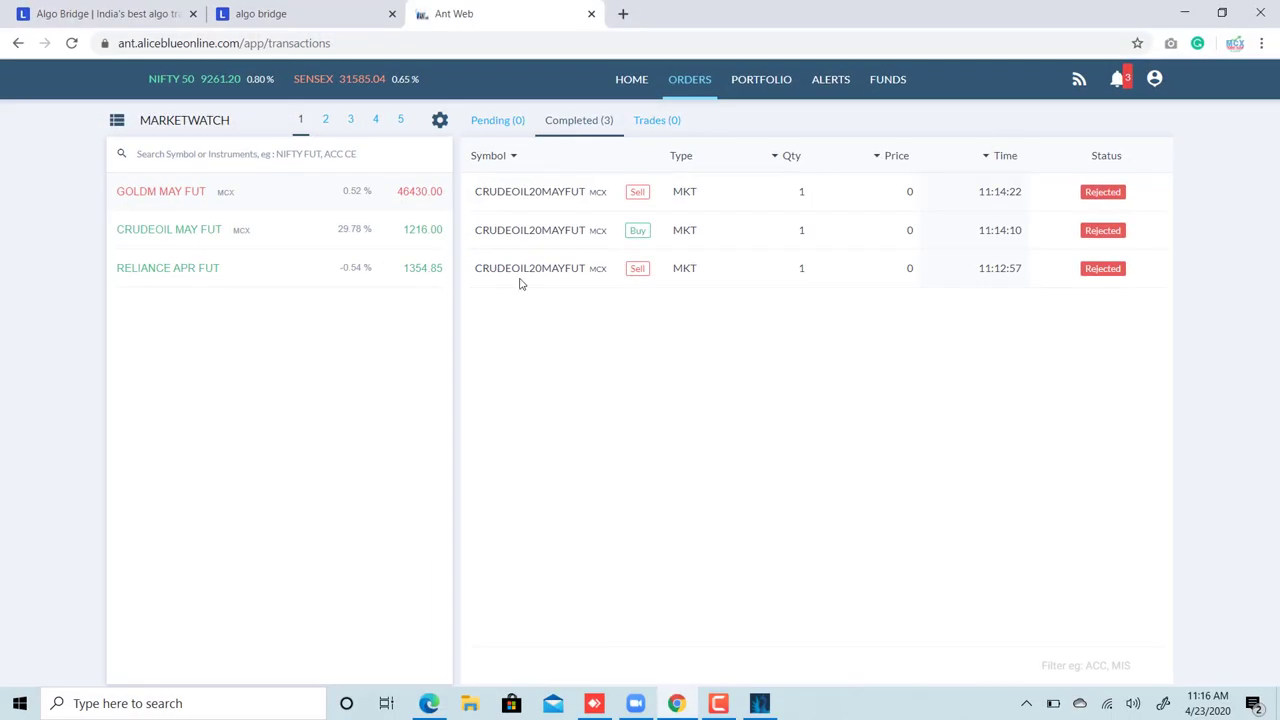
# - Check AlgoBridge's history trades and the dashboard's CRUDEOIL MAY FUT entry, then return to the Supertrend inputs
pyautogui.click(300, 14)
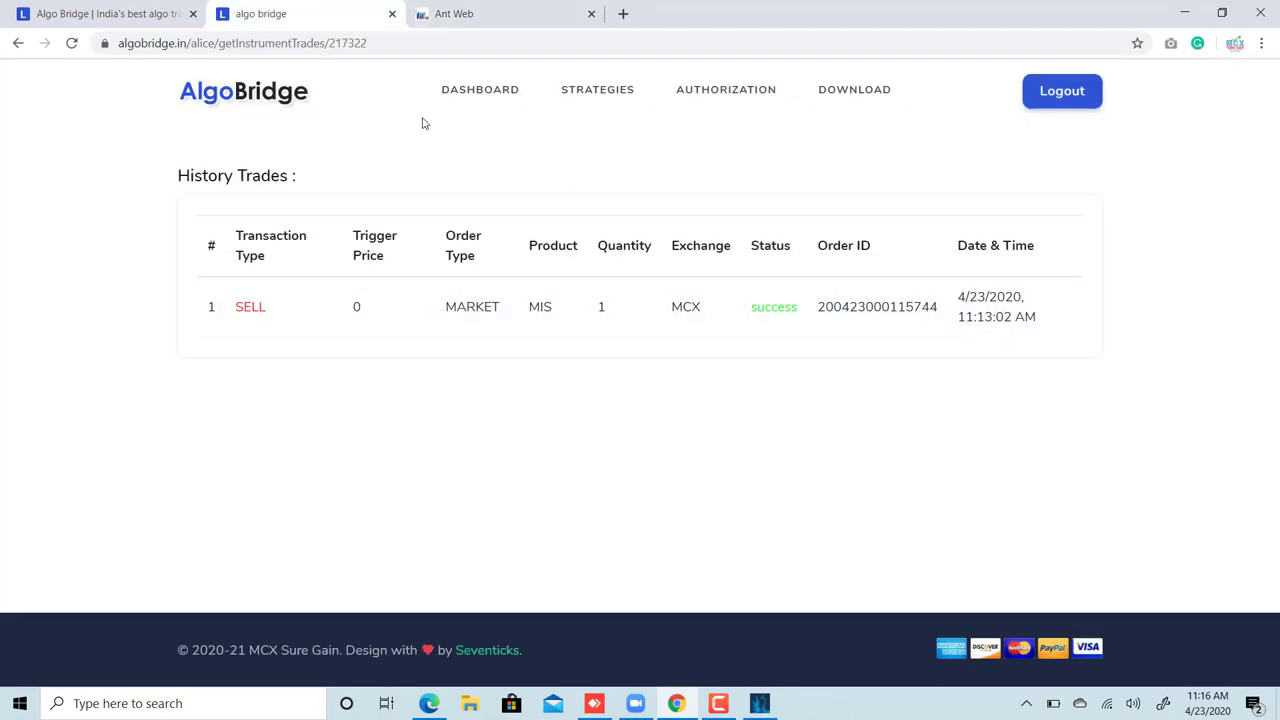
pyautogui.click(472, 91)
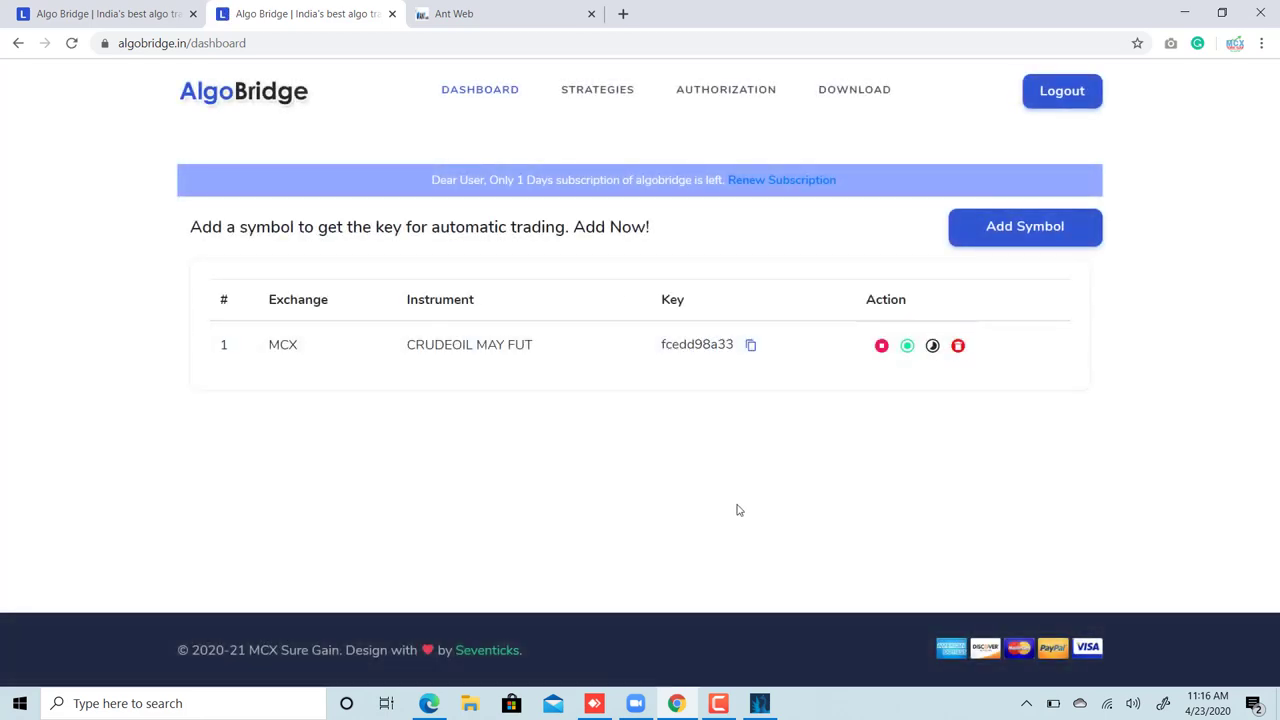
pyautogui.click(760, 704)
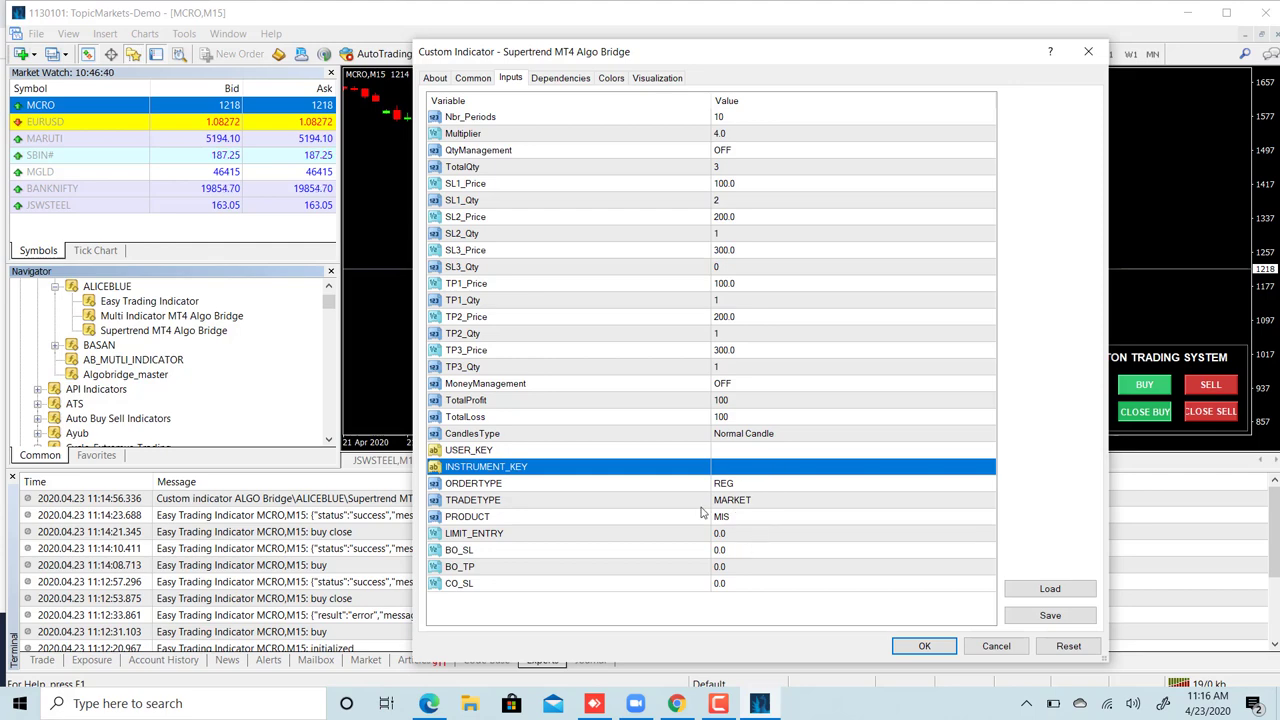
# - Apply Supertrend MT4 Algo Bridge to the MCRO M15 chart and delete Easy Trading Indicator via the Indicators List
pyautogui.click(925, 647)
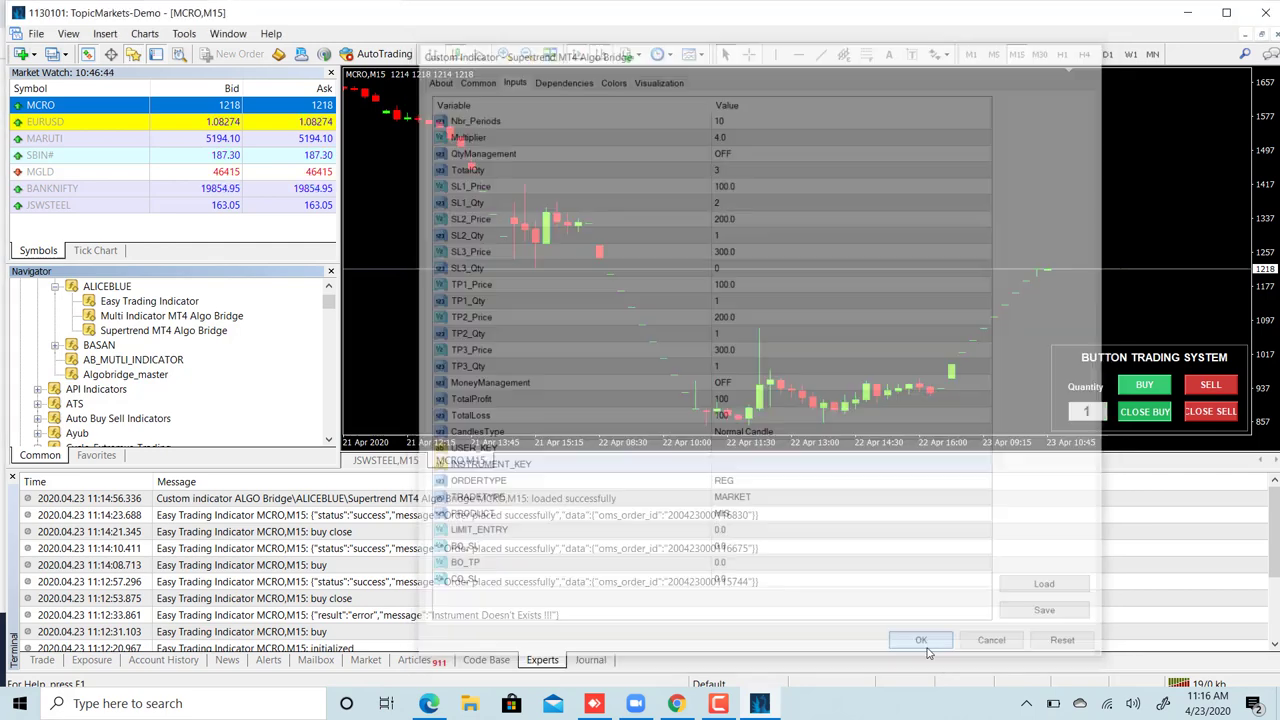
pyautogui.rightClick(798, 216)
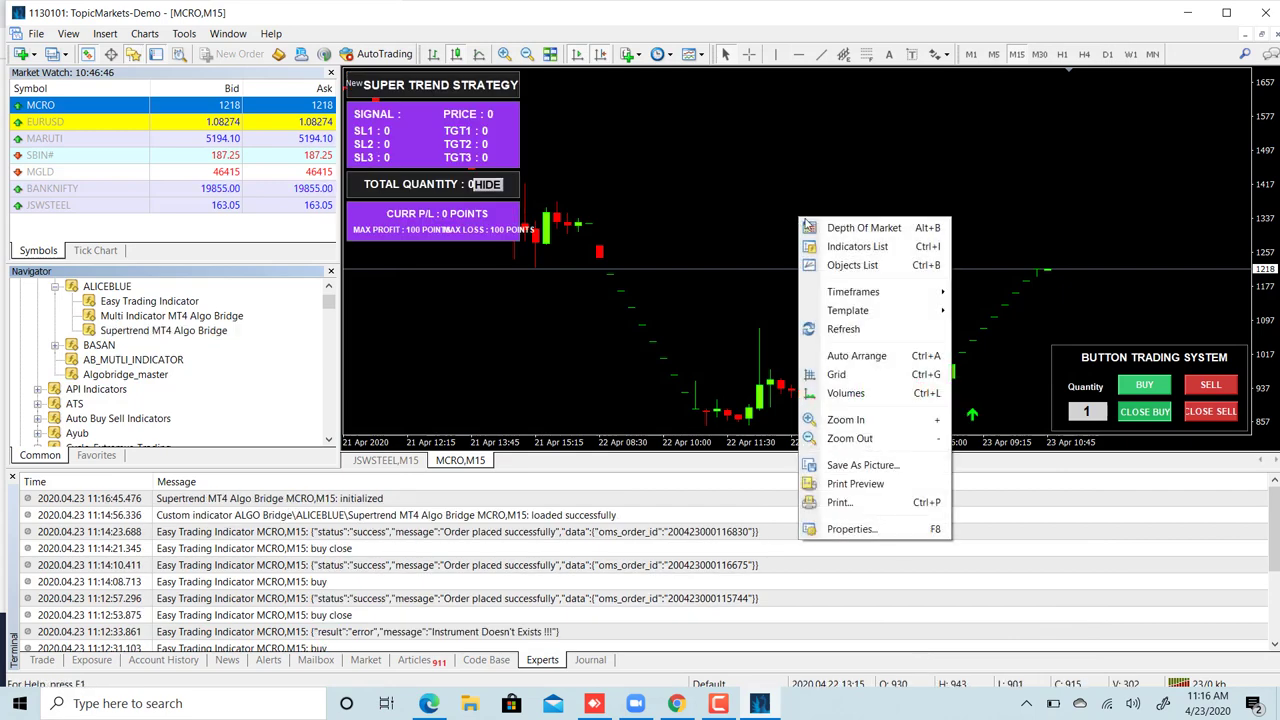
pyautogui.click(831, 248)
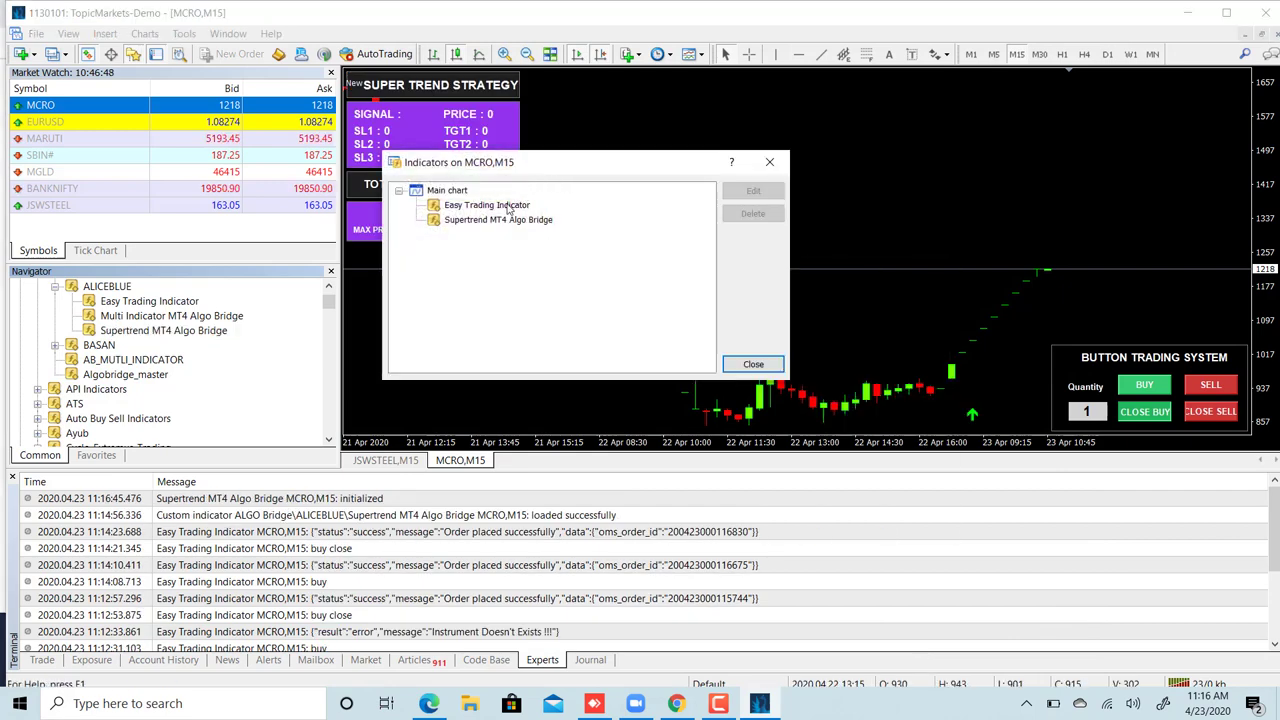
pyautogui.click(760, 218)
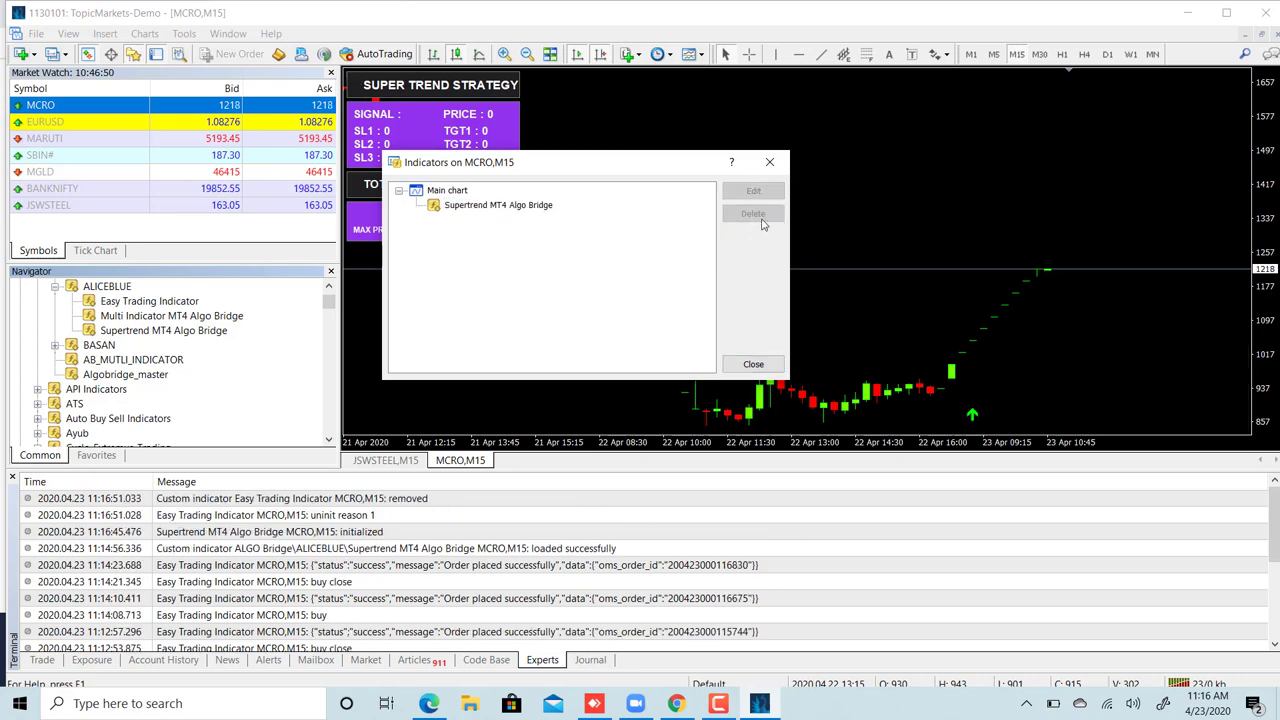
pyautogui.click(753, 365)
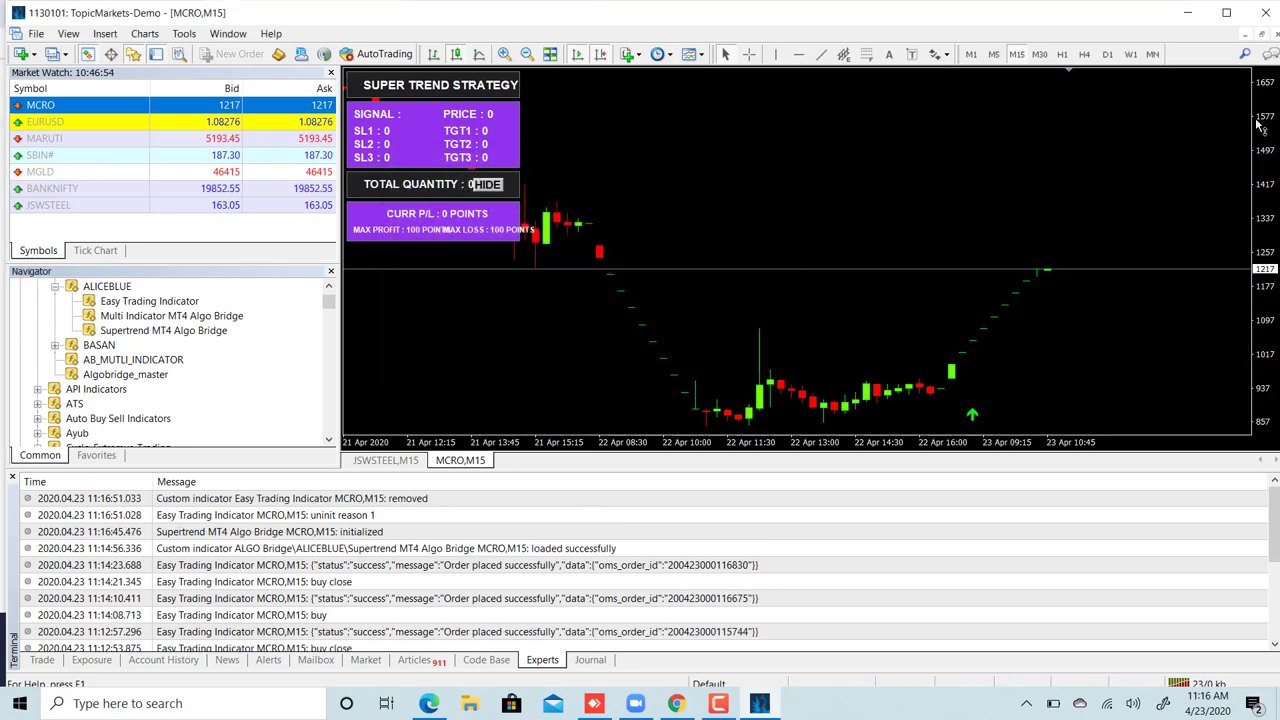
# - Rescale the chart's price axis and point out the successful order entry in the Experts log
pyautogui.moveTo(1262, 122); pyautogui.dragTo(1262, 134)
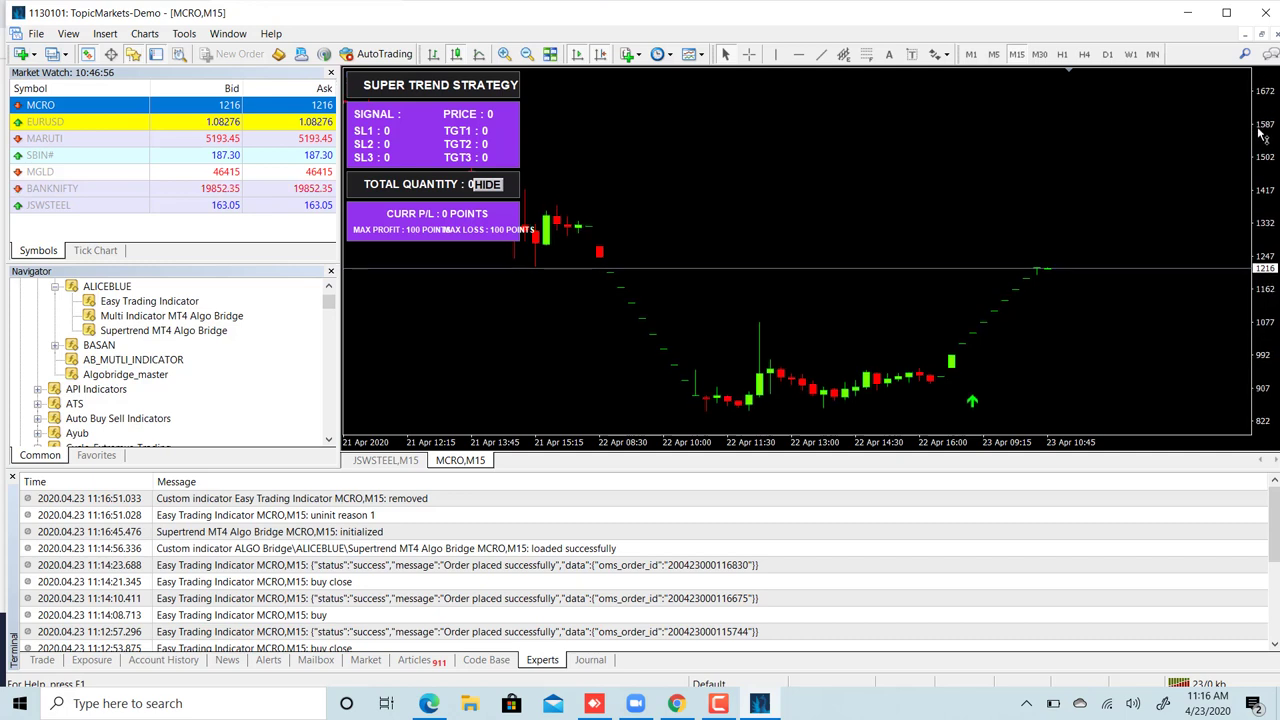
pyautogui.scroll(5, 690, 178)
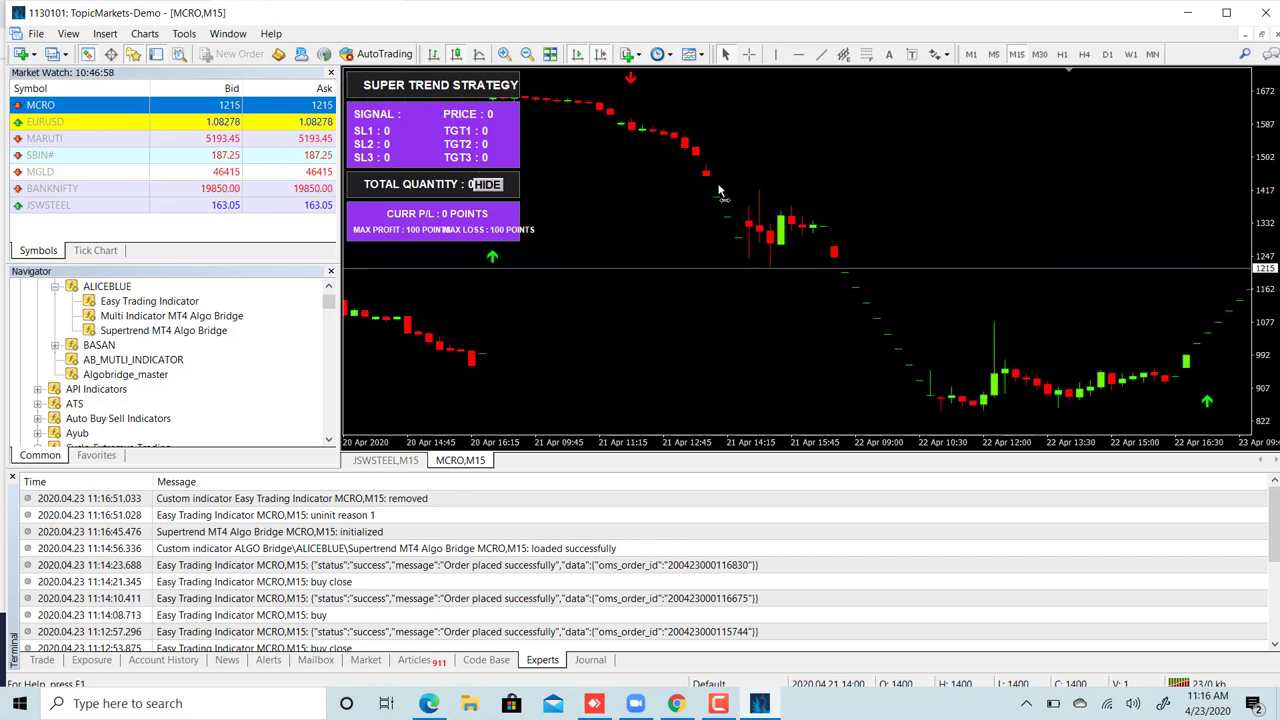
pyautogui.scroll(-5, 720, 190)
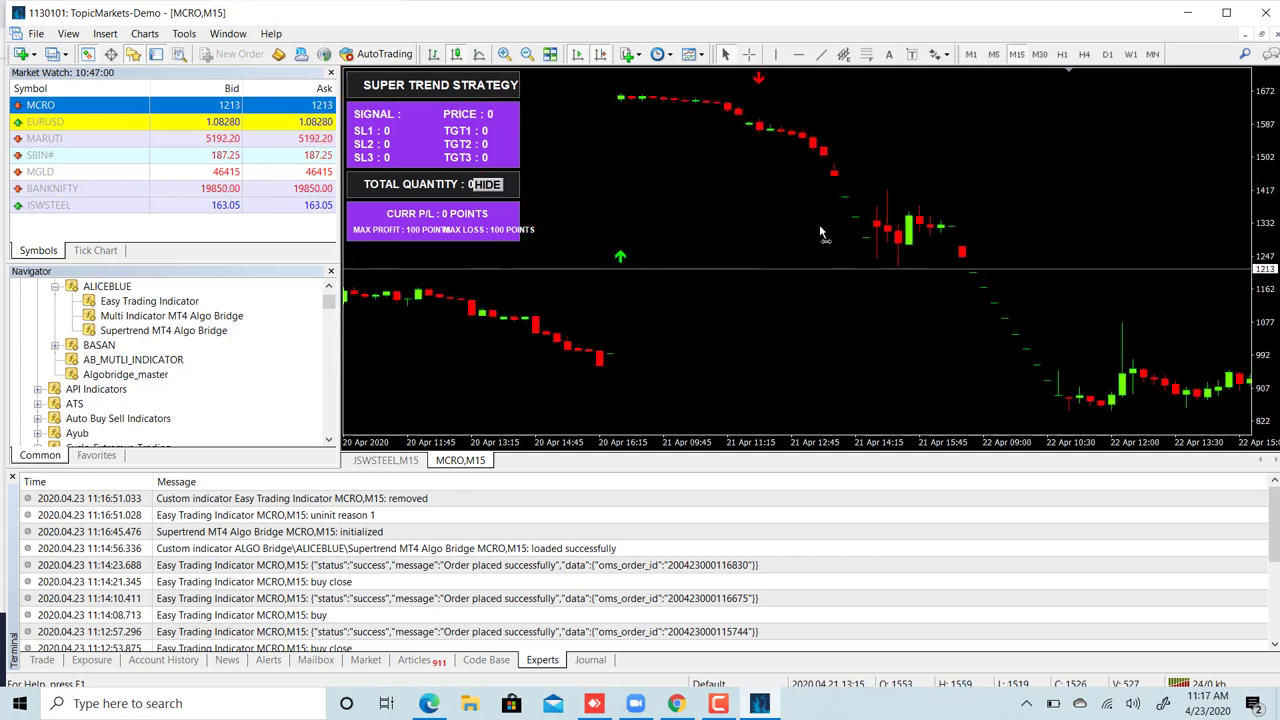
pyautogui.scroll(5, 800, 234)
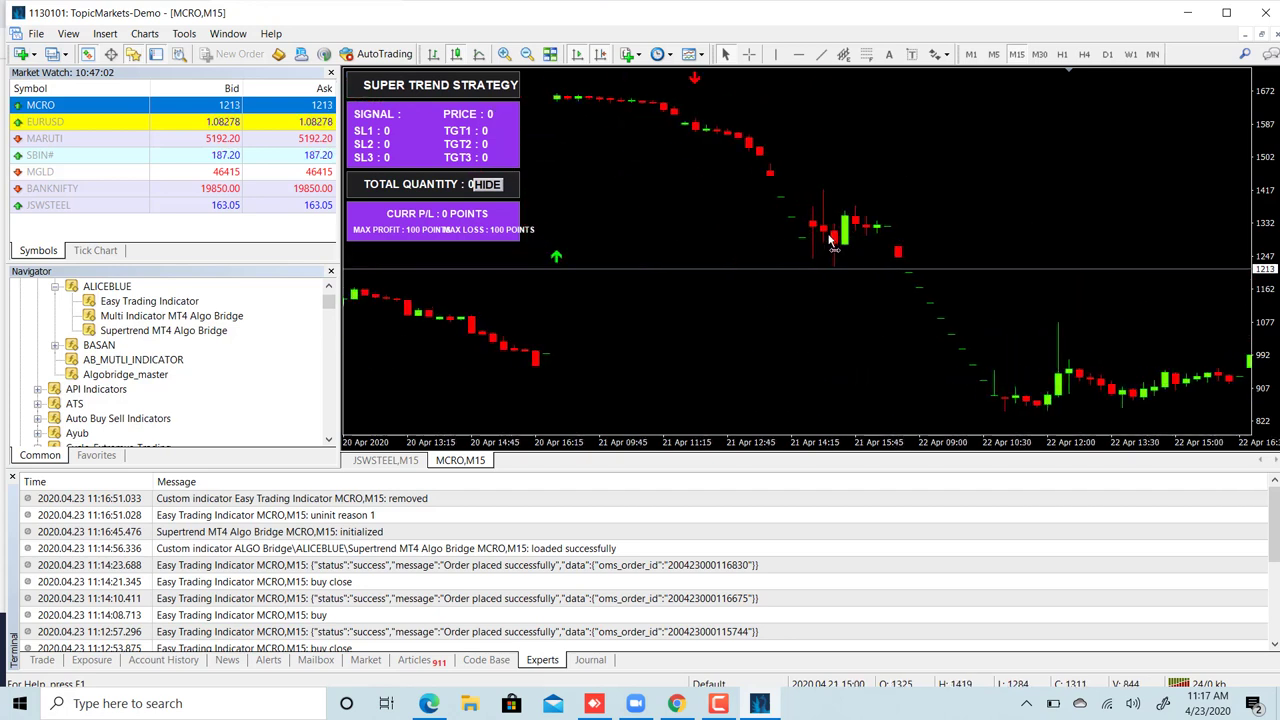
pyautogui.scroll(-5, 790, 240)
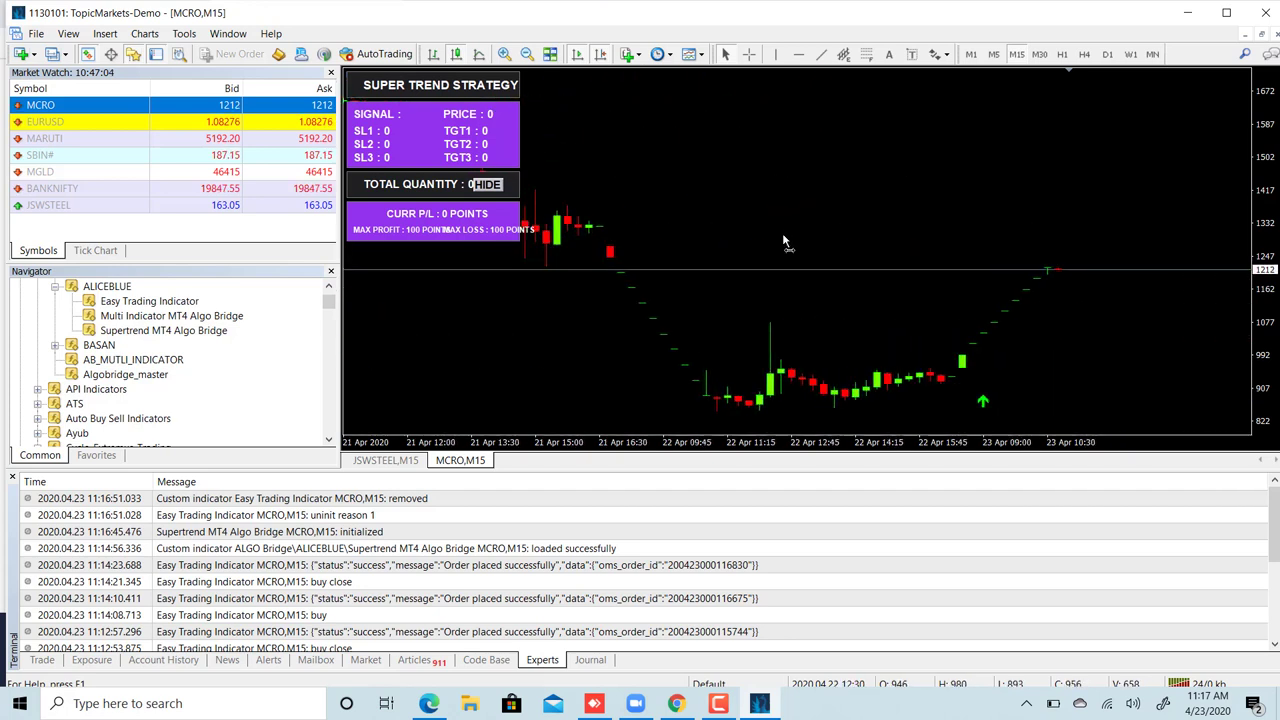
pyautogui.scroll(-1, 784, 241)
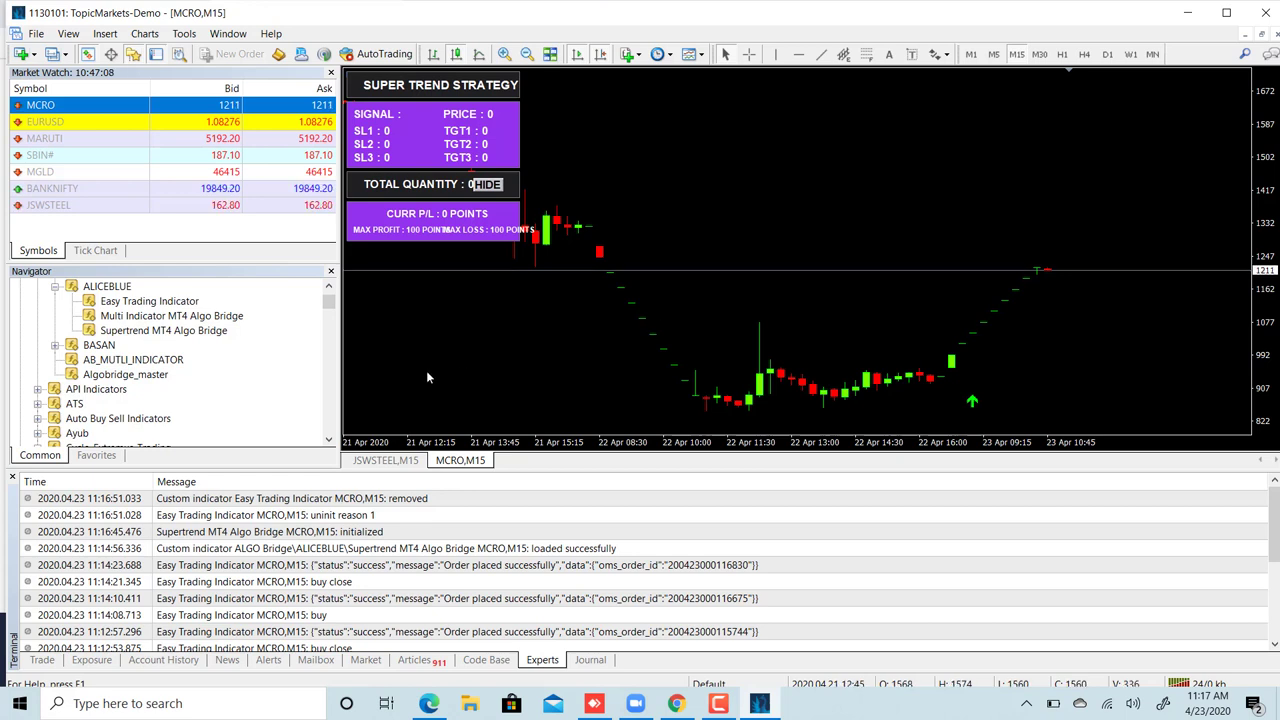
pyautogui.click(393, 570)
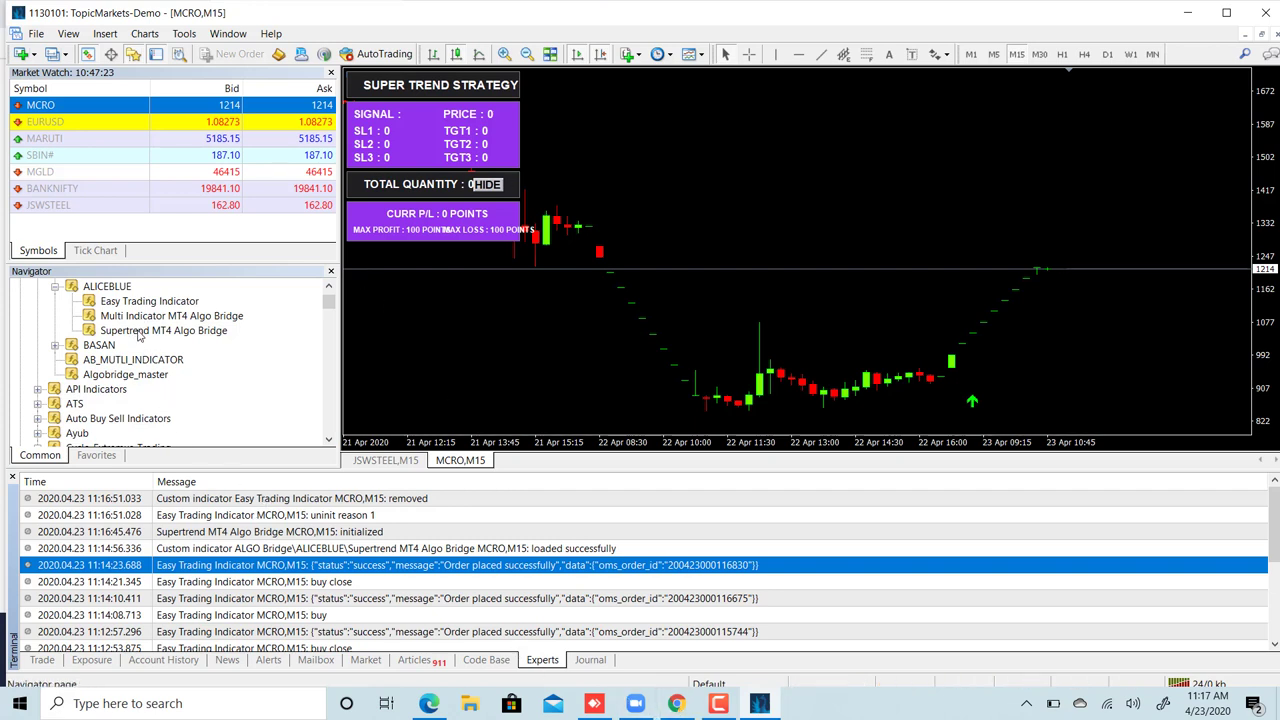
# - Delete Supertrend MT4 Algo Bridge from the chart's Indicators List, leaving no indicators attached
pyautogui.rightClick(679, 181)
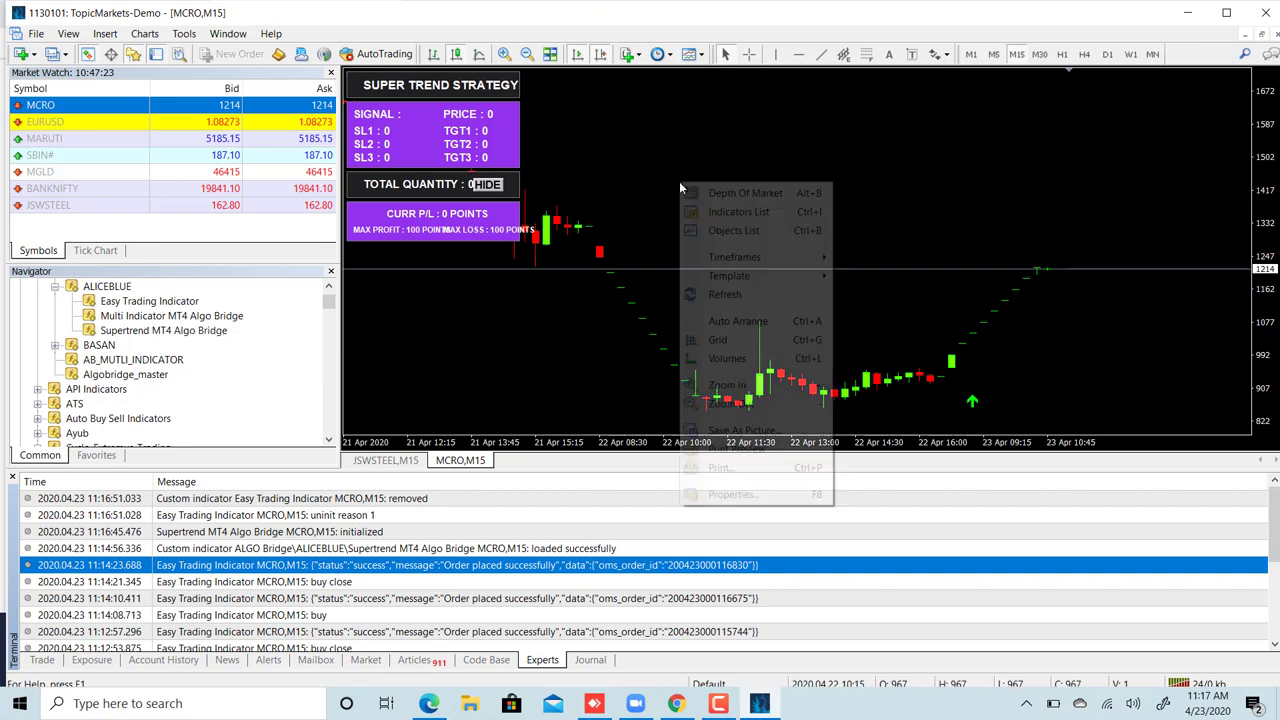
pyautogui.click(714, 212)
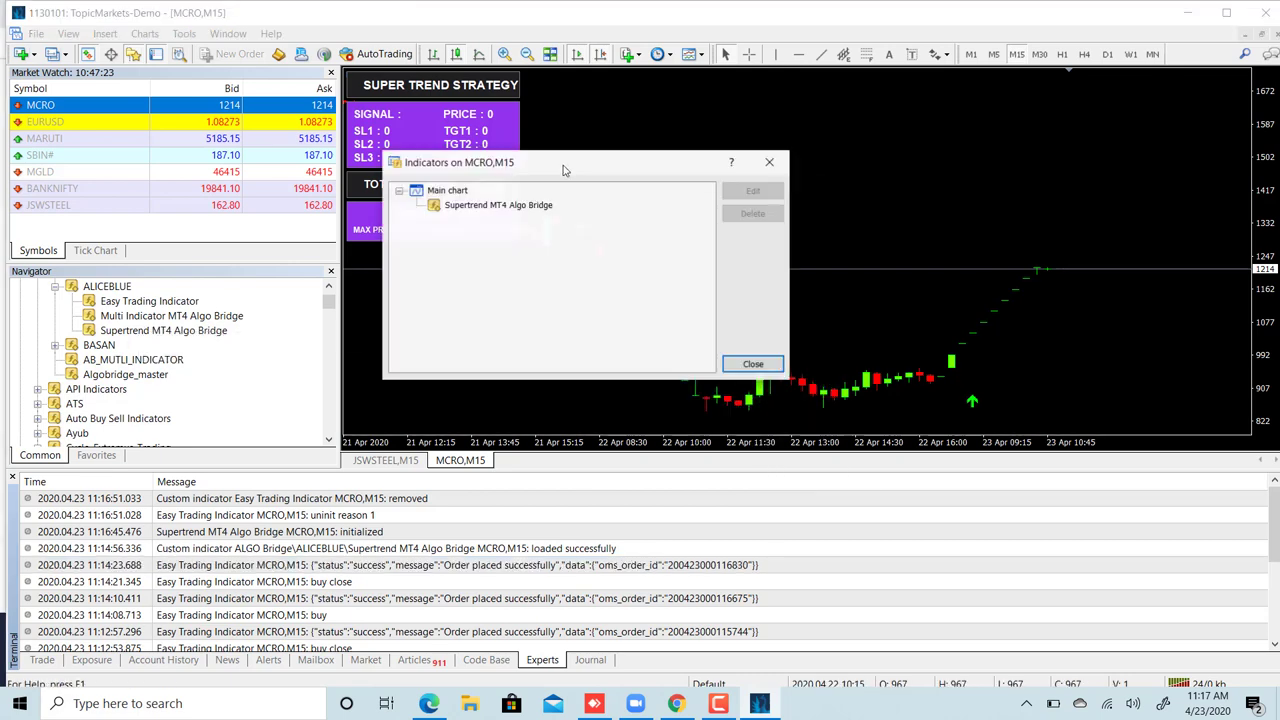
pyautogui.click(498, 205)
pyautogui.click(750, 214)
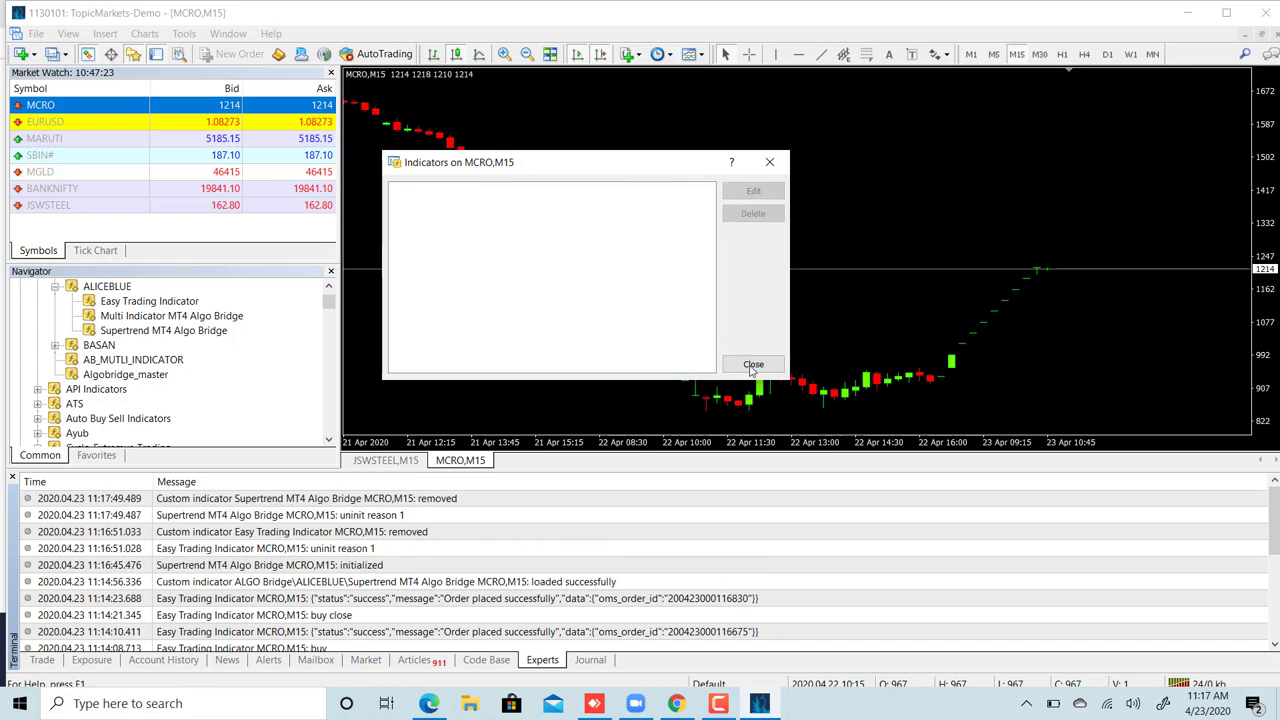
pyautogui.click(753, 365)
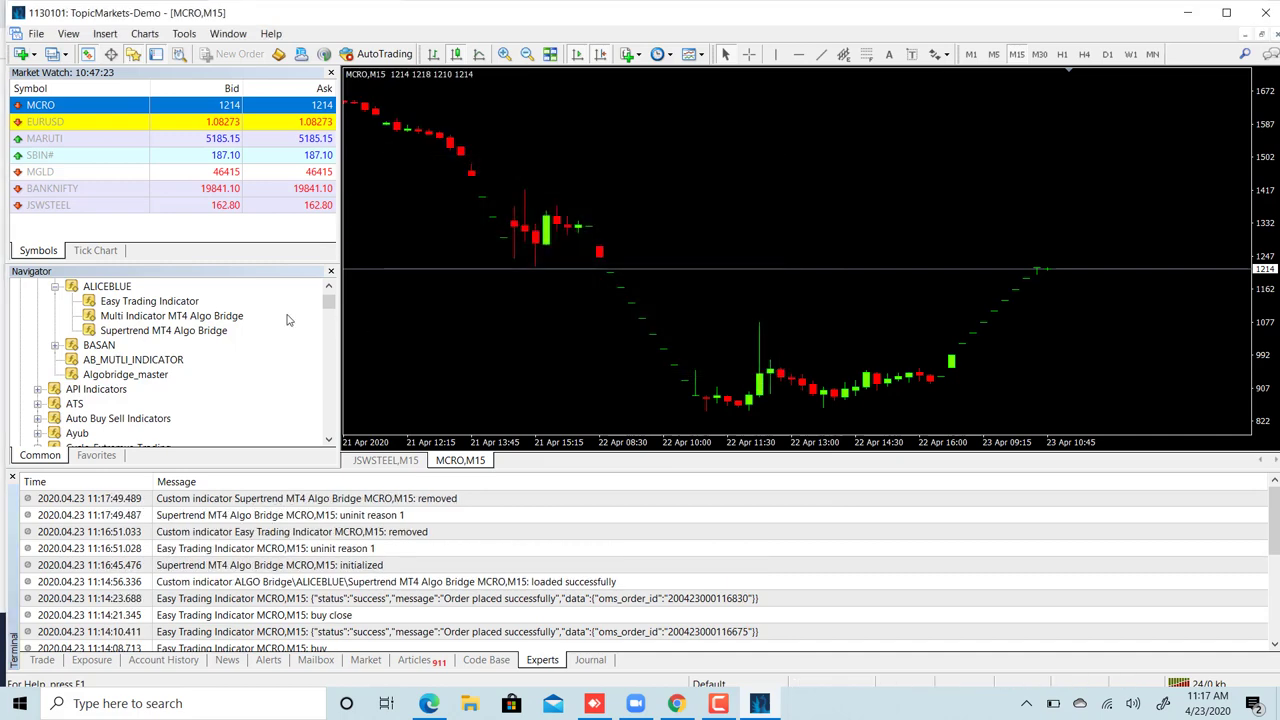
# - Attach Multi Indicator MT4 Algo Bridge to the chart and enlarge its Inputs window to show more rows
pyautogui.doubleClick(224, 316)
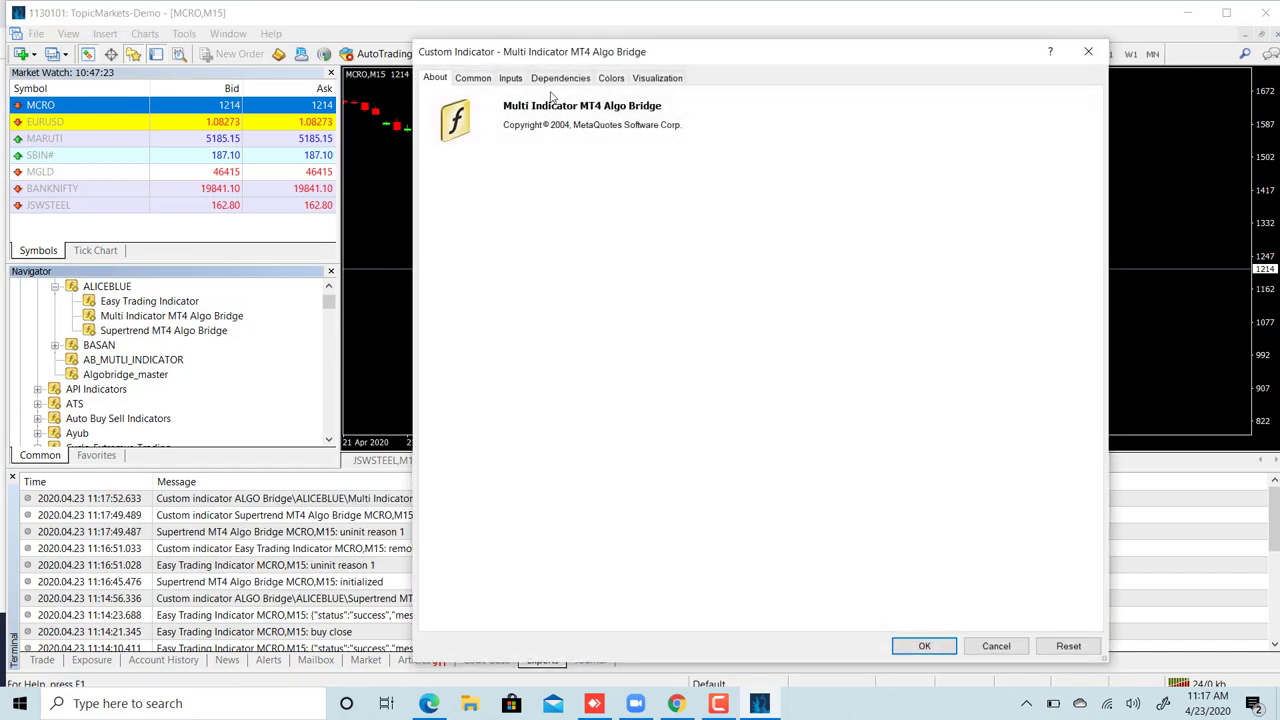
pyautogui.click(510, 78)
pyautogui.moveTo(615, 58); pyautogui.dragTo(580, 30)
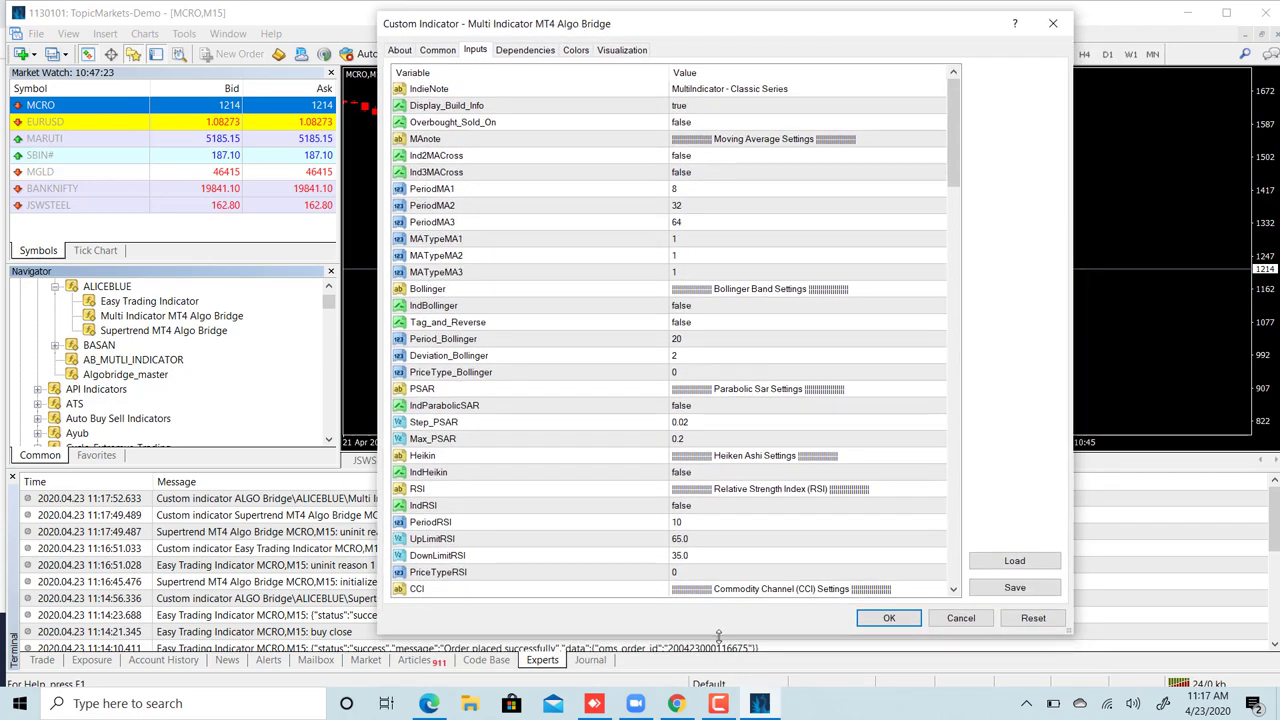
pyautogui.moveTo(718, 634); pyautogui.dragTo(728, 684)
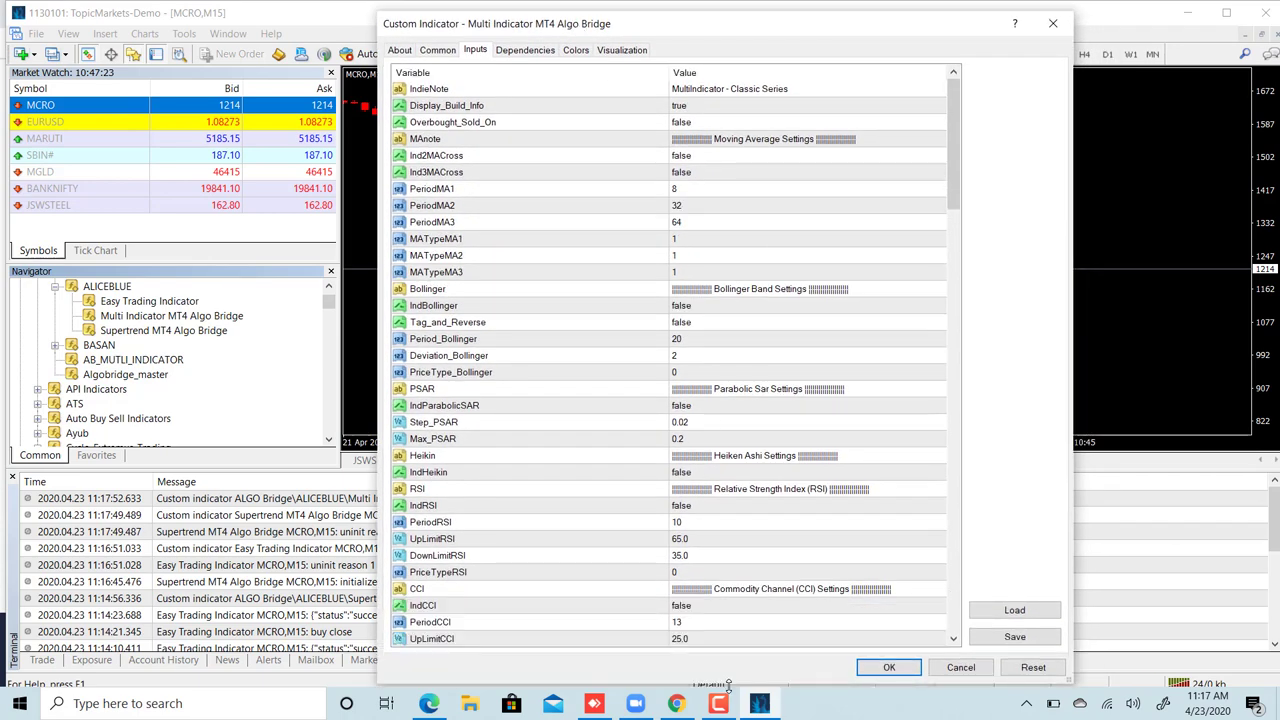
# - Review the inputs from Moving Average through Bollinger, RSI, Stochastic, MACD, ATR and Alligator, then return to the top
pyautogui.click(775, 140)
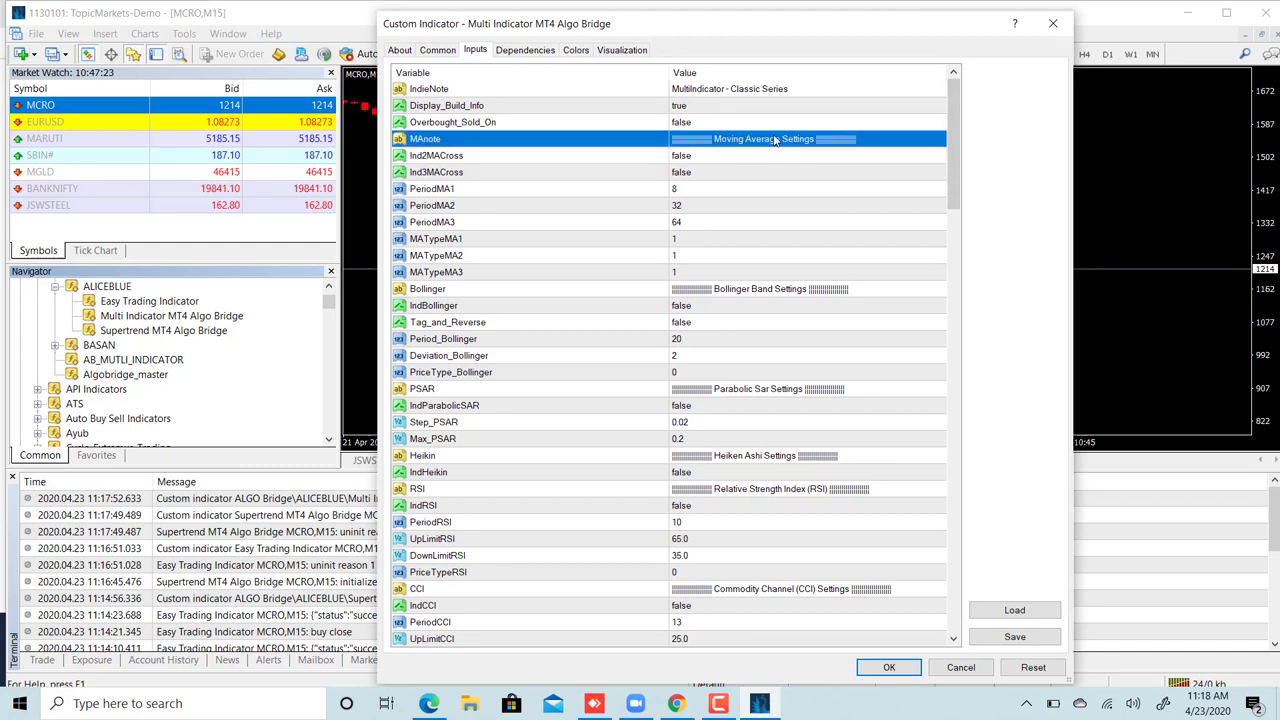
pyautogui.press('Down')
pyautogui.press('Down')
pyautogui.press('Down')
pyautogui.press('Down')
pyautogui.press('Down')
pyautogui.press('Down')
pyautogui.press('Down')
pyautogui.press('Down')
pyautogui.press('Down')
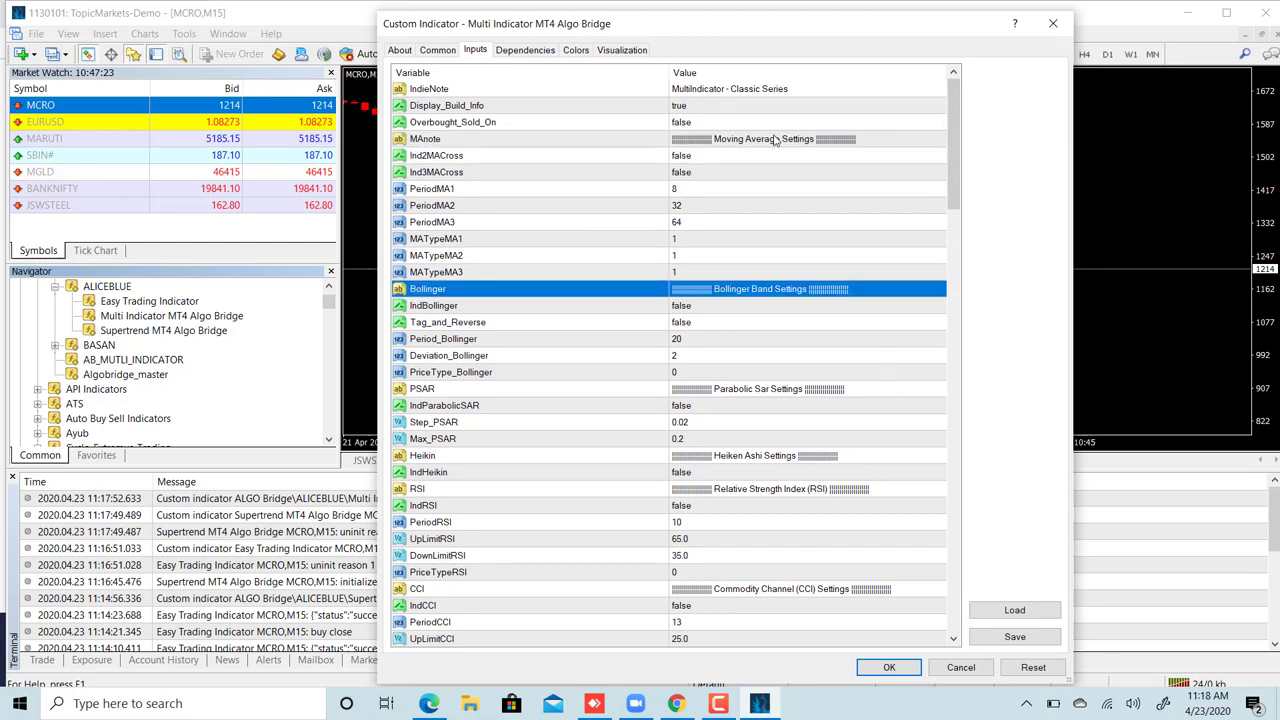
pyautogui.press('Down')
pyautogui.press('Down')
pyautogui.press('Down')
pyautogui.press('Down')
pyautogui.press('Down')
pyautogui.press('Down')
pyautogui.press('Down')
pyautogui.press('Down')
pyautogui.press('Down')
pyautogui.press('Down')
pyautogui.press('Down')
pyautogui.press('Up')
pyautogui.press('Up')
pyautogui.press('Up')
pyautogui.press('Up')
pyautogui.press('Up')
pyautogui.press('Up')
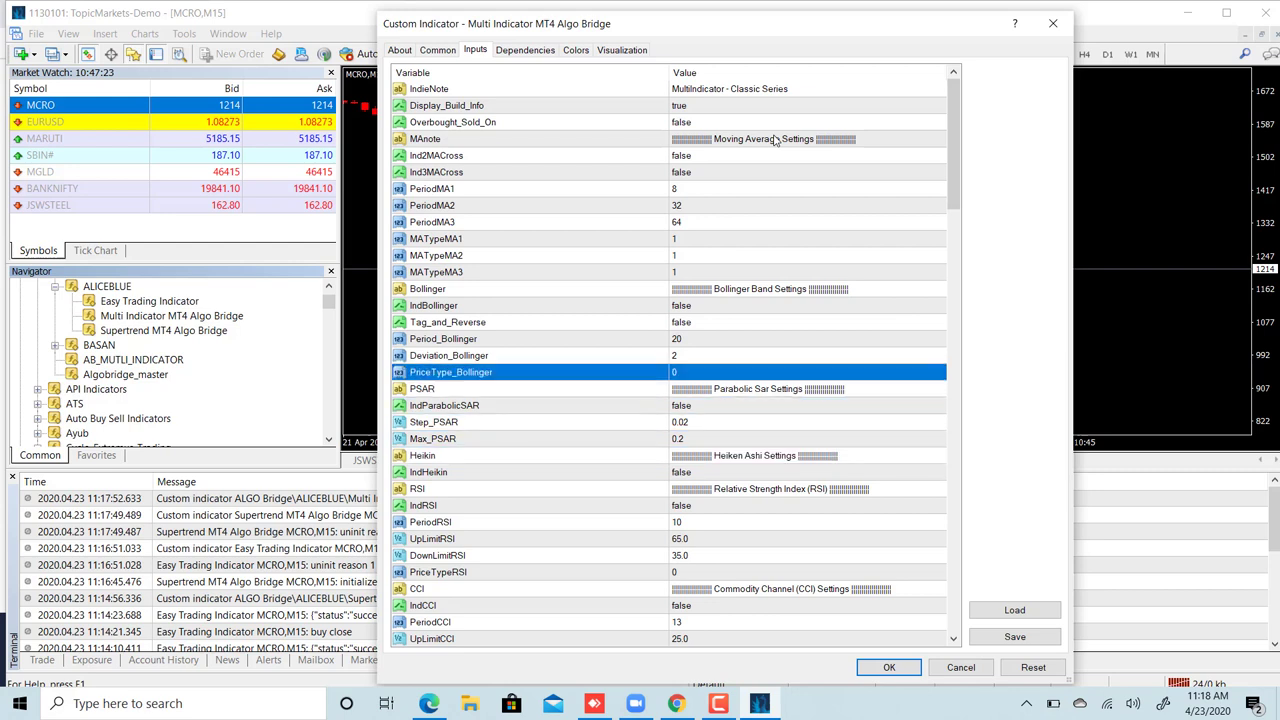
pyautogui.press('Down')
pyautogui.press('Down')
pyautogui.press('Down')
pyautogui.press('Down')
pyautogui.press('Down')
pyautogui.press('Down')
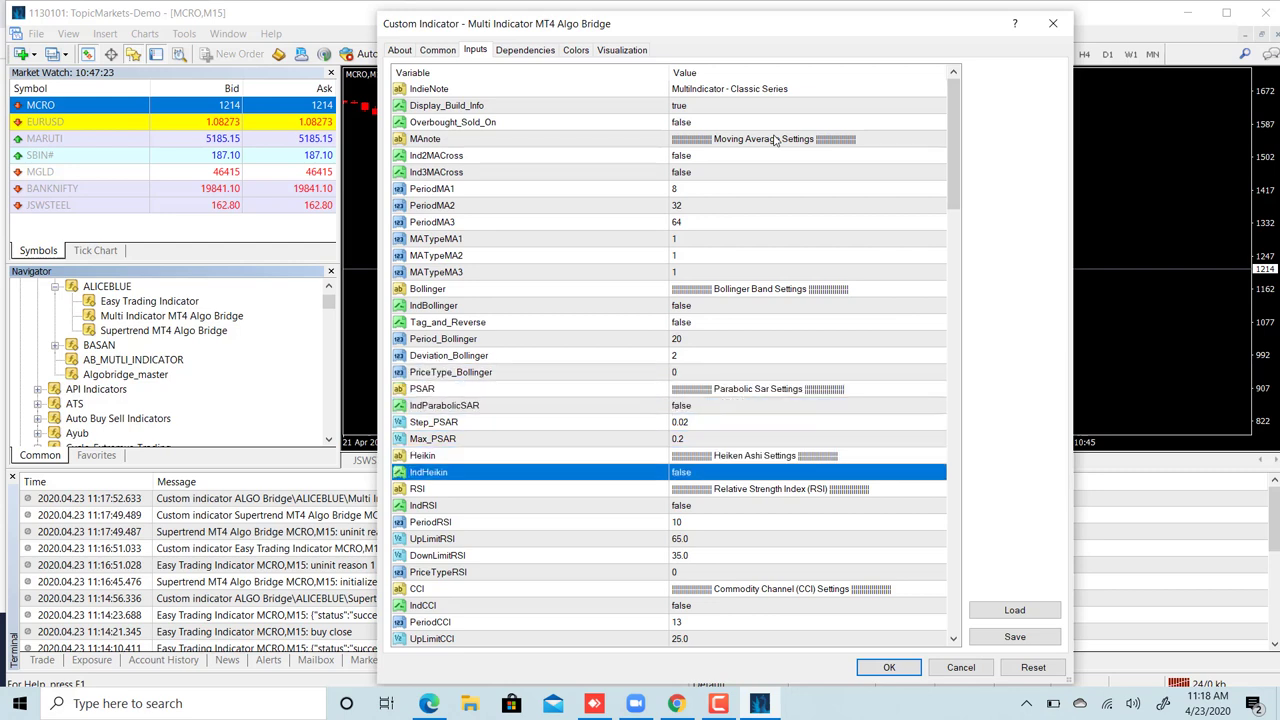
pyautogui.press('Down')
pyautogui.press('Down')
pyautogui.press('Down')
pyautogui.press('Down')
pyautogui.press('Down')
pyautogui.press('Down')
pyautogui.press('Down')
pyautogui.press('Down')
pyautogui.press('Down')
pyautogui.press('Down')
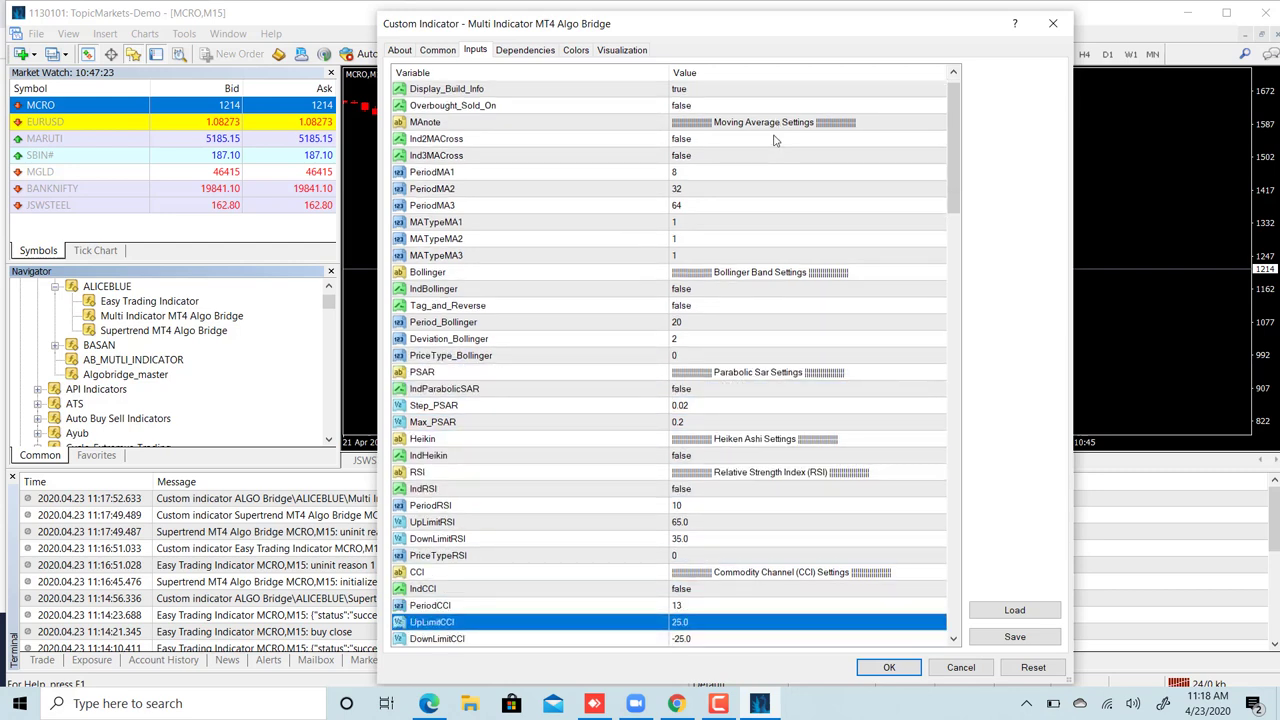
pyautogui.press('Up')
pyautogui.press('Up')
pyautogui.press('Up')
pyautogui.press('Down')
pyautogui.press('Down')
pyautogui.press('Down')
pyautogui.press('Down')
pyautogui.press('Down')
pyautogui.press('Down')
pyautogui.press('Down')
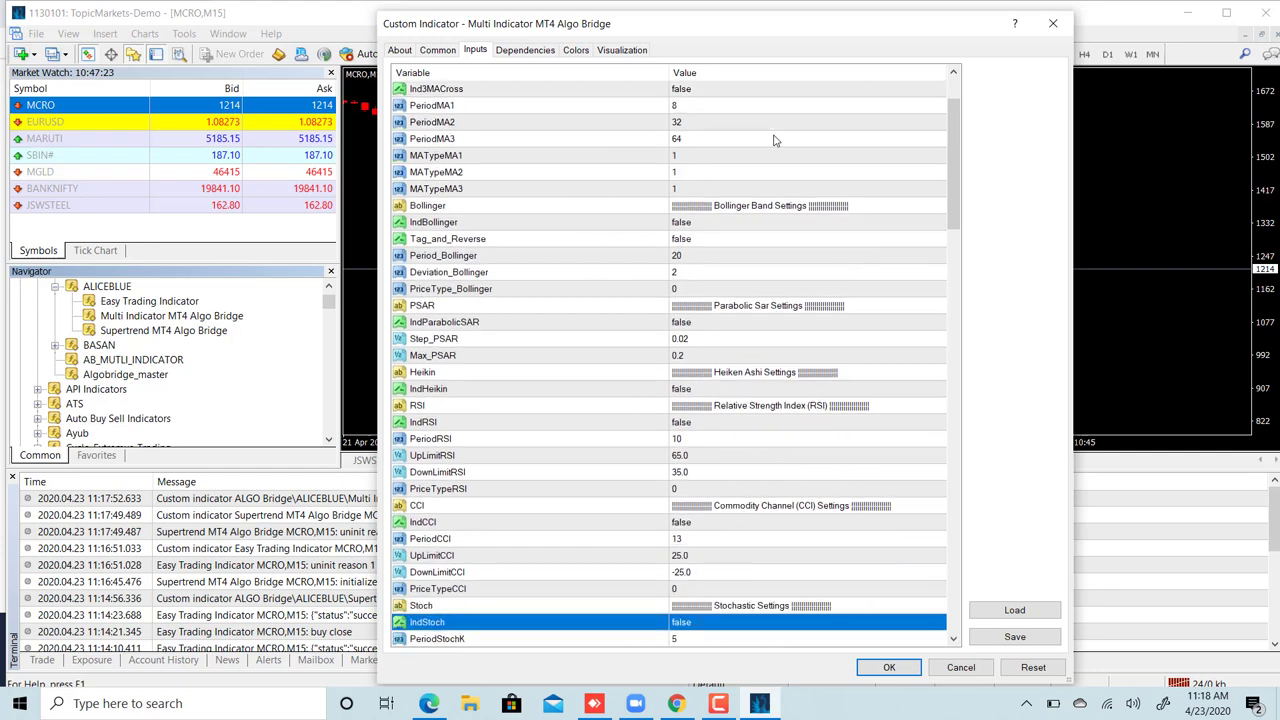
pyautogui.press('Down')
pyautogui.press('Down')
pyautogui.press('Down')
pyautogui.press('Down')
pyautogui.press('Up')
pyautogui.press('Up')
pyautogui.press('Up')
pyautogui.press('Down')
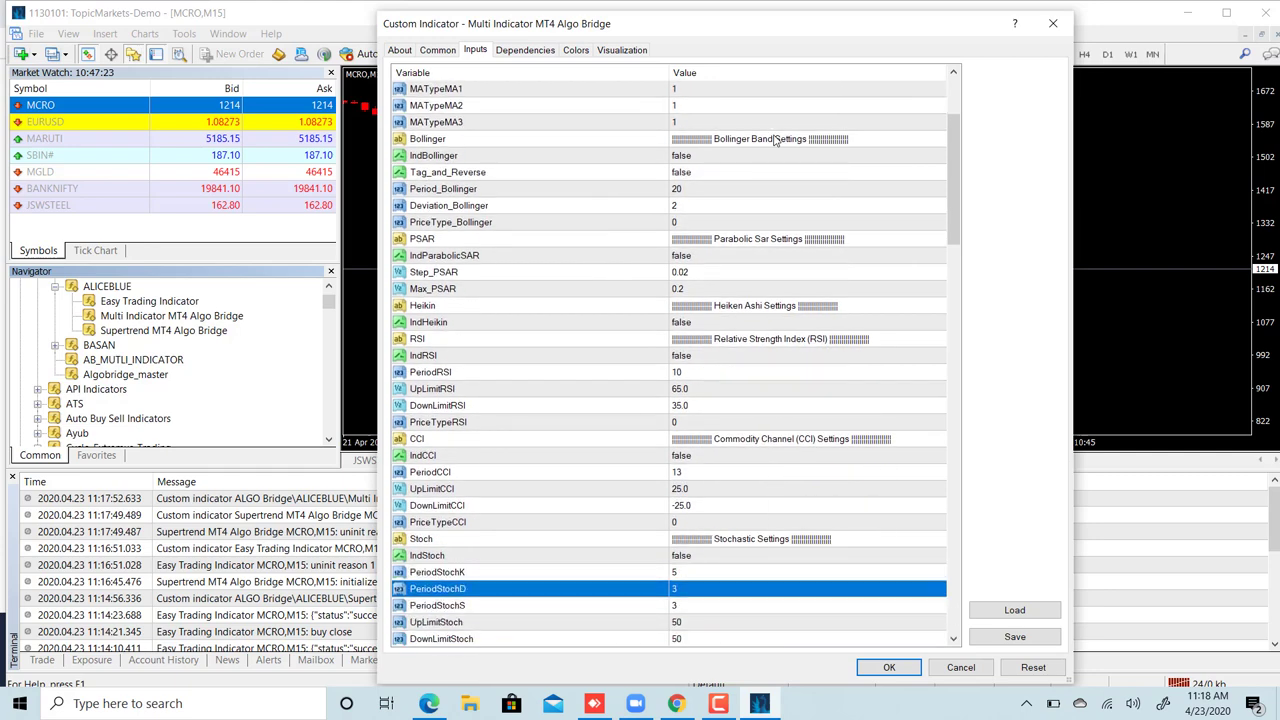
pyautogui.press('Down')
pyautogui.press('Down')
pyautogui.press('Down')
pyautogui.press('Down')
pyautogui.press('Down')
pyautogui.press('Down')
pyautogui.press('Down')
pyautogui.press('Down')
pyautogui.press('Up')
pyautogui.press('Down')
pyautogui.press('Down')
pyautogui.press('Down')
pyautogui.press('Down')
pyautogui.press('Down')
pyautogui.press('Down')
pyautogui.press('Down')
pyautogui.press('Down')
pyautogui.press('Down')
pyautogui.press('Down')
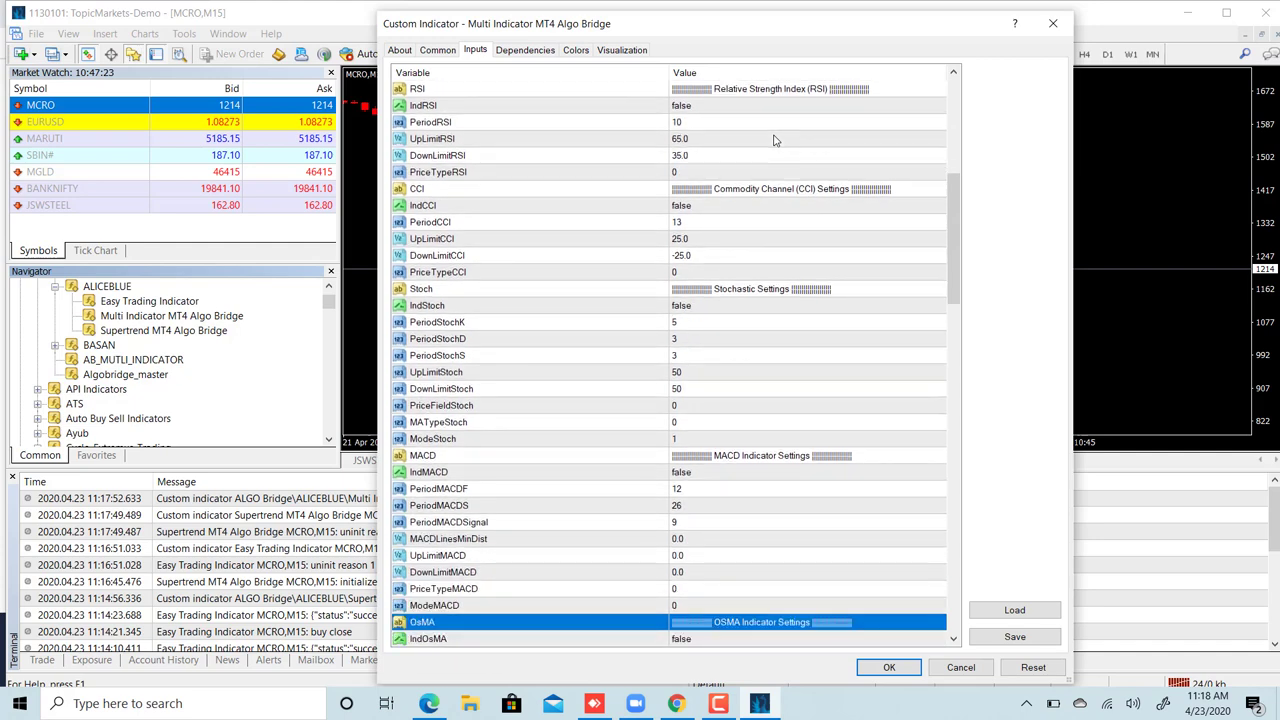
pyautogui.press('Down')
pyautogui.press('Down')
pyautogui.press('Down')
pyautogui.press('Down')
pyautogui.press('Down')
pyautogui.press('Down')
pyautogui.press('Down')
pyautogui.press('Down')
pyautogui.press('Down')
pyautogui.press('Down')
pyautogui.press('Up')
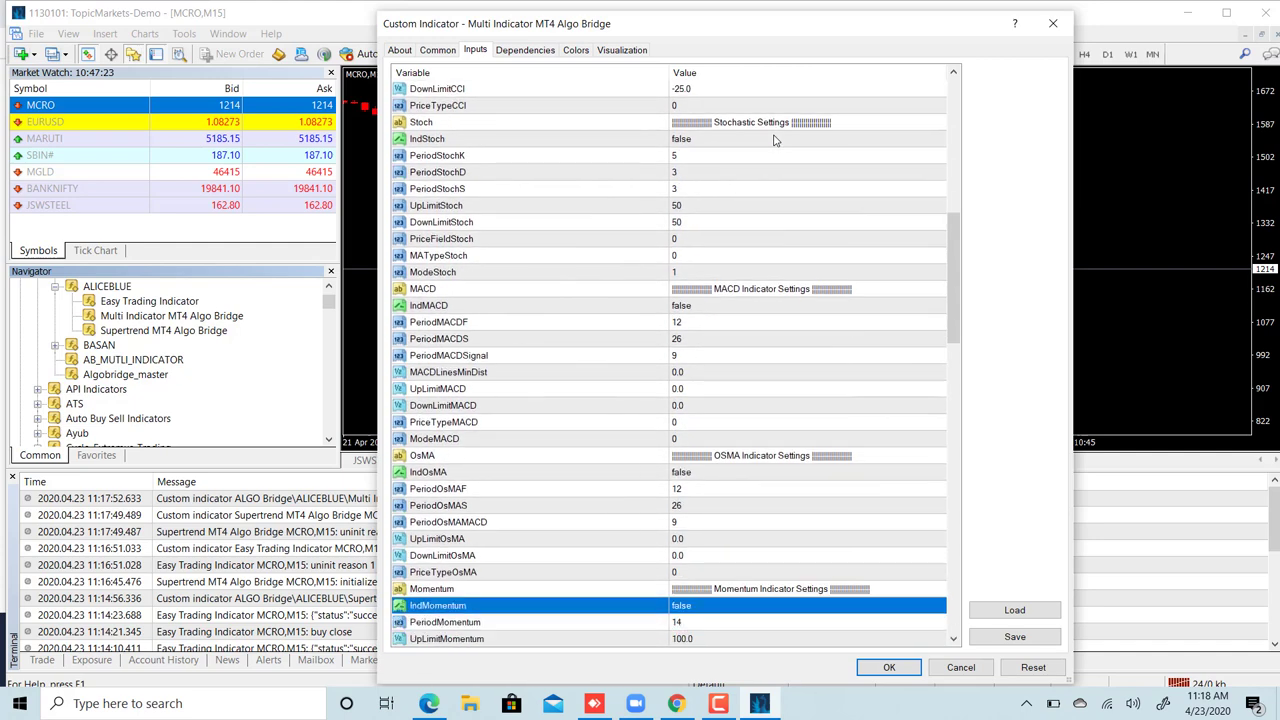
pyautogui.press('Up')
pyautogui.press('Down')
pyautogui.press('Down')
pyautogui.press('Down')
pyautogui.press('Down')
pyautogui.press('Down')
pyautogui.press('Down')
pyautogui.press('Down')
pyautogui.press('Down')
pyautogui.press('Down')
pyautogui.press('Down')
pyautogui.press('Down')
pyautogui.press('Down')
pyautogui.press('Up')
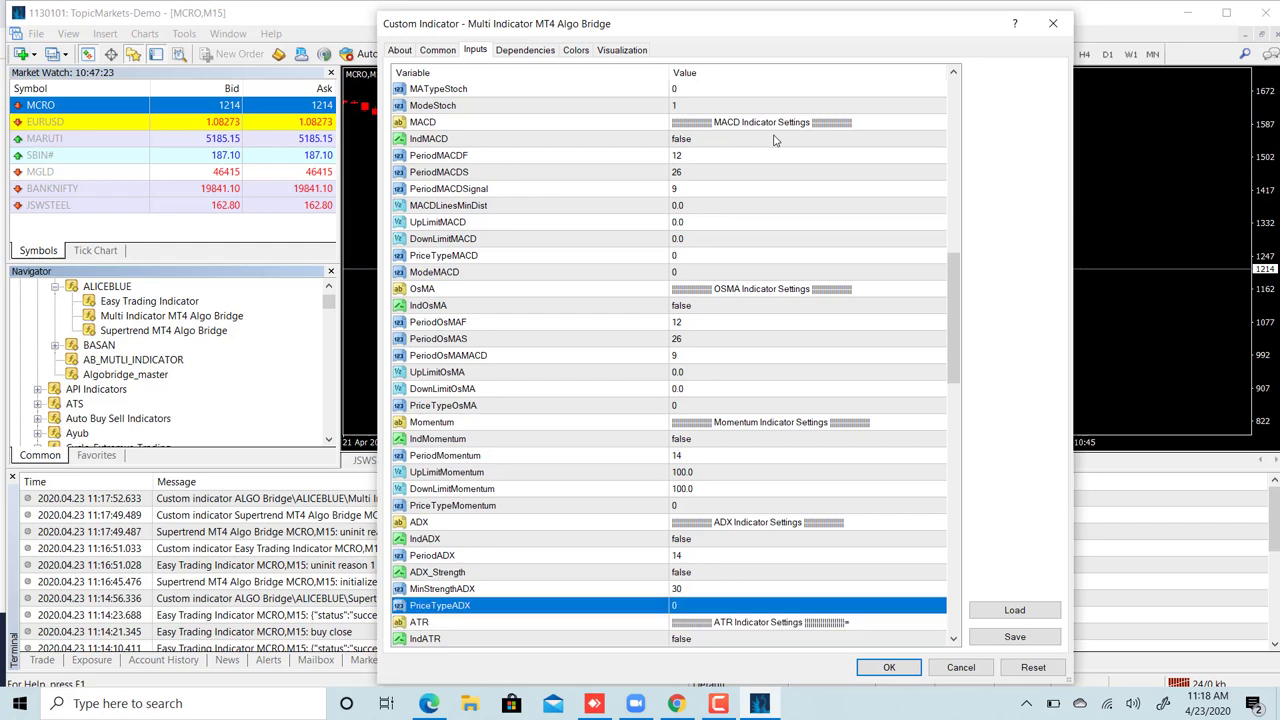
pyautogui.press('Up')
pyautogui.press('Up')
pyautogui.press('Up')
pyautogui.press('Up')
pyautogui.press('Up')
pyautogui.press('Up')
pyautogui.press('Up')
pyautogui.press('Down')
pyautogui.press('Down')
pyautogui.press('Down')
pyautogui.press('Down')
pyautogui.press('Down')
pyautogui.press('Down')
pyautogui.press('Down')
pyautogui.press('Down')
pyautogui.press('Down')
pyautogui.press('Down')
pyautogui.press('Down')
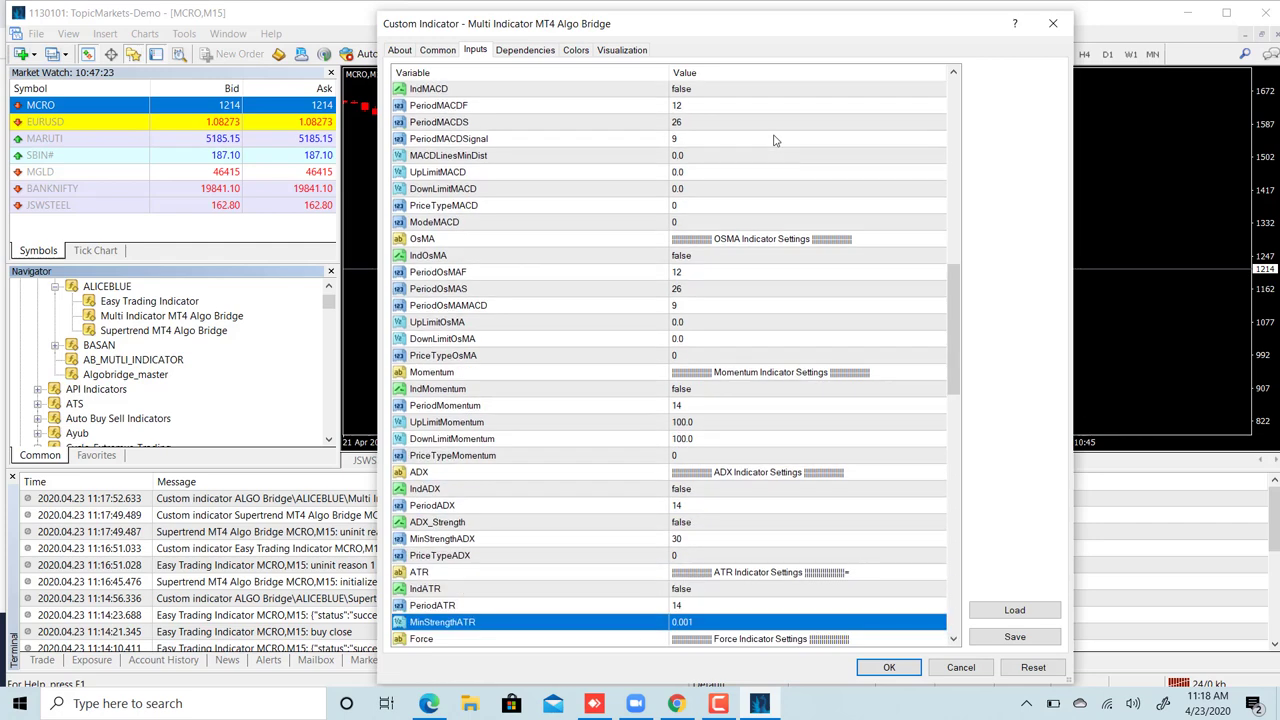
pyautogui.press('Up')
pyautogui.press('Down')
pyautogui.press('Down')
pyautogui.press('Down')
pyautogui.press('Down')
pyautogui.press('Down')
pyautogui.press('Down')
pyautogui.press('Down')
pyautogui.press('Down')
pyautogui.press('Down')
pyautogui.press('Down')
pyautogui.press('Down')
pyautogui.press('Down')
pyautogui.press('Down')
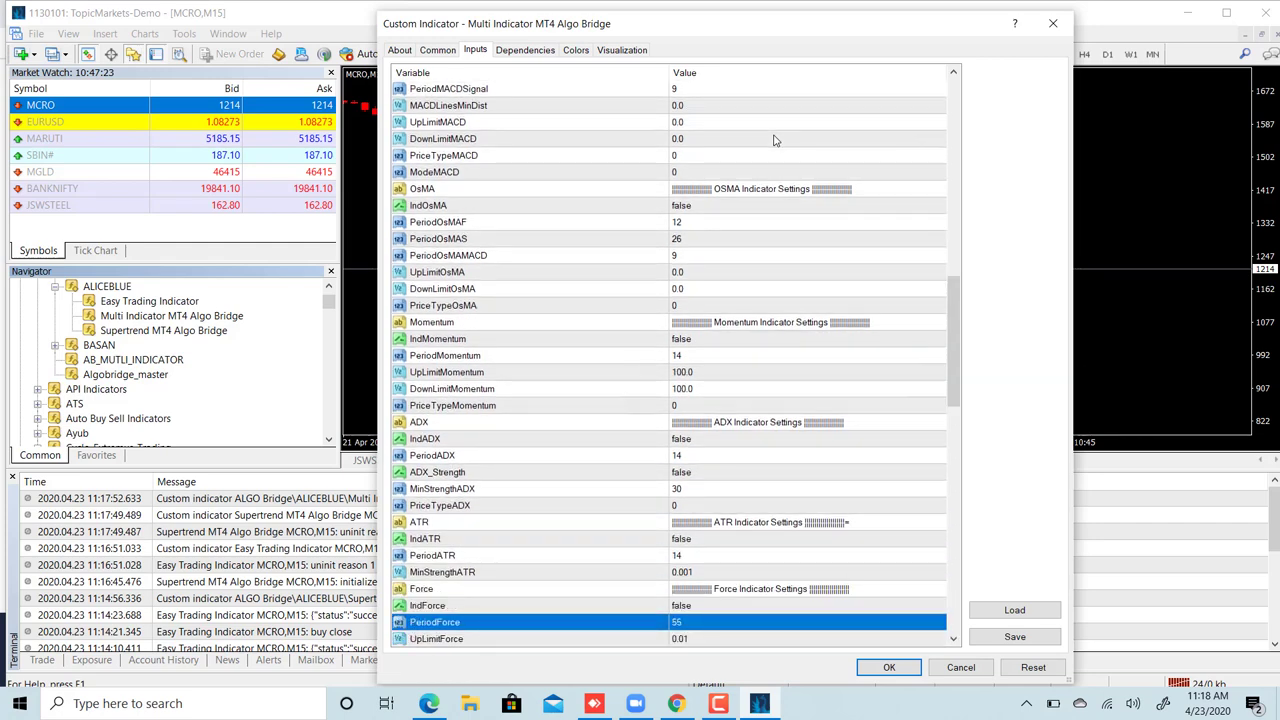
pyautogui.press('Down')
pyautogui.press('Down')
pyautogui.press('Down')
pyautogui.press('Down')
pyautogui.press('Down')
pyautogui.press('Down')
pyautogui.press('Down')
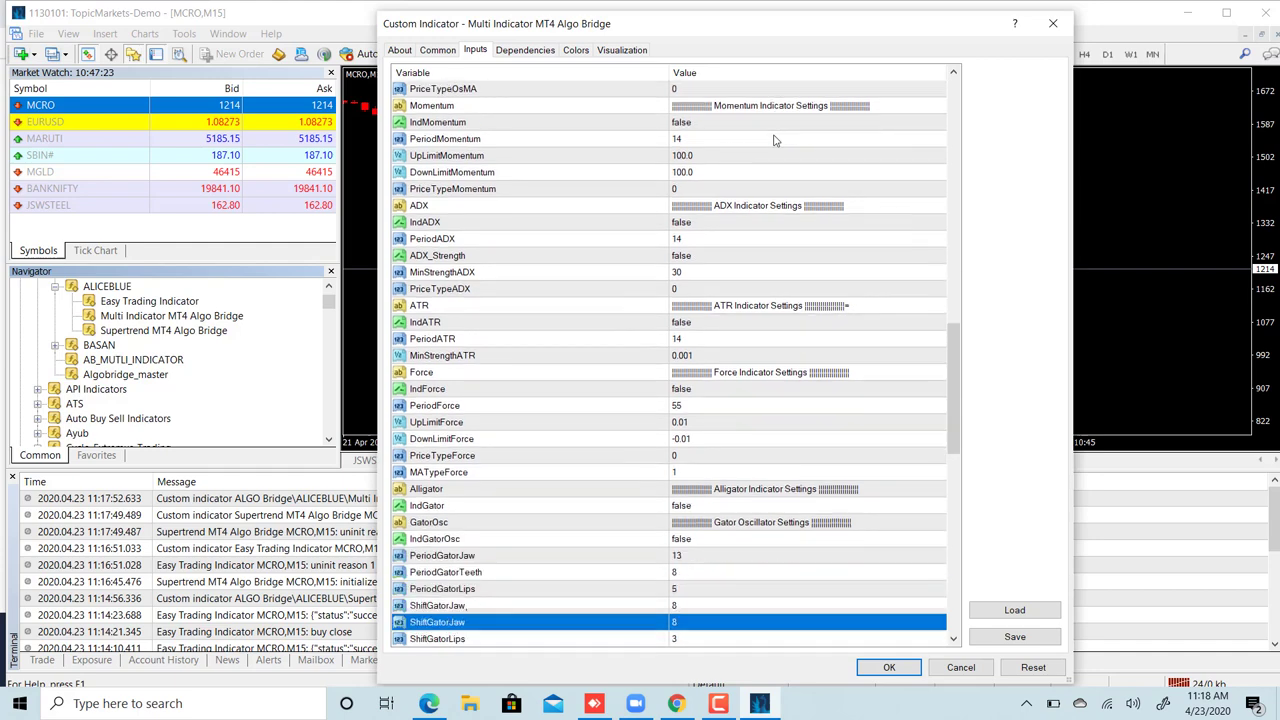
pyautogui.press('Down')
pyautogui.press('Down')
pyautogui.press('Down')
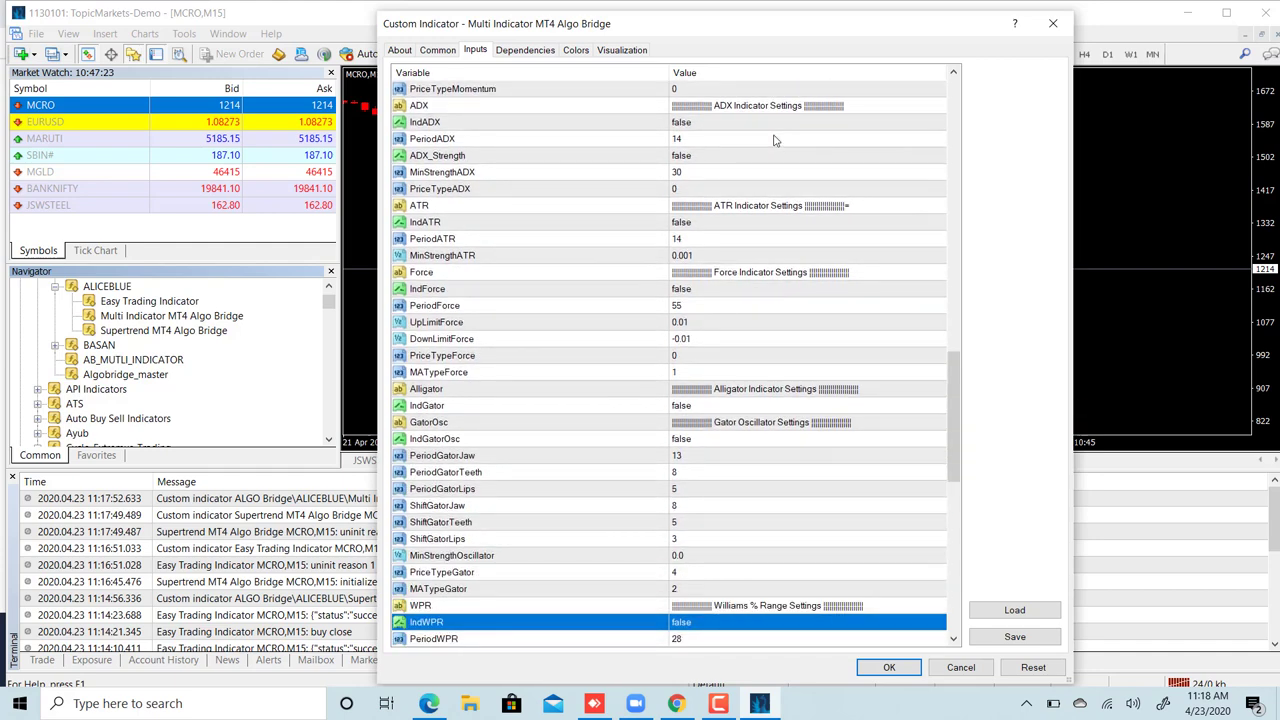
pyautogui.press('Up')
pyautogui.press('Up')
pyautogui.press('Up')
pyautogui.press('Up')
pyautogui.press('Up')
pyautogui.press('Up')
pyautogui.press('Up')
pyautogui.press('Up')
pyautogui.press('Up')
pyautogui.press('Up')
pyautogui.press('Up')
pyautogui.press('Up')
pyautogui.press('Up')
pyautogui.press('Up')
pyautogui.press('Up')
pyautogui.press('Up')
pyautogui.press('Up')
pyautogui.press('Up')
pyautogui.press('Up')
pyautogui.press('Up')
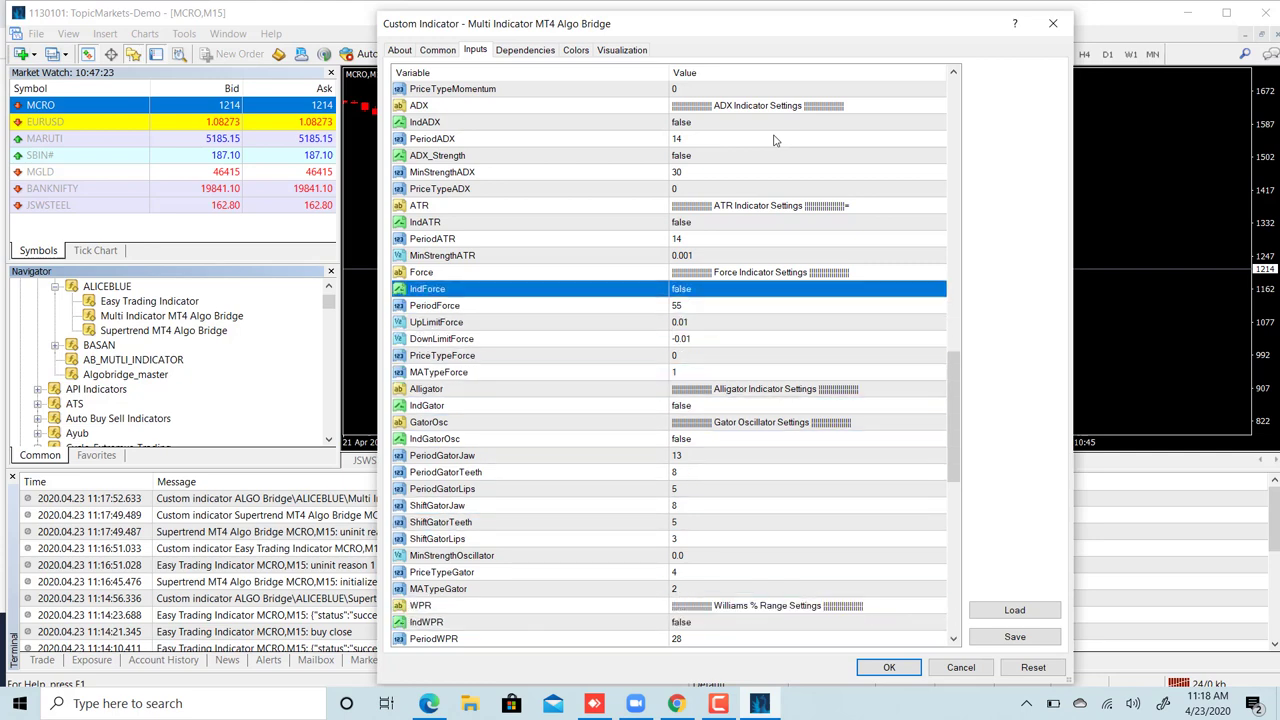
pyautogui.press('Up')
pyautogui.press('Up')
pyautogui.press('Up')
pyautogui.press('Up')
pyautogui.press('Up')
pyautogui.press('Up')
pyautogui.press('Up')
pyautogui.press('Up')
pyautogui.press('Up')
pyautogui.press('Up')
pyautogui.press('Up')
pyautogui.press('Up')
pyautogui.press('Up')
pyautogui.press('Up')
pyautogui.press('Up')
pyautogui.press('Up')
pyautogui.press('Up')
pyautogui.press('Up')
pyautogui.press('Up')
pyautogui.press('Up')
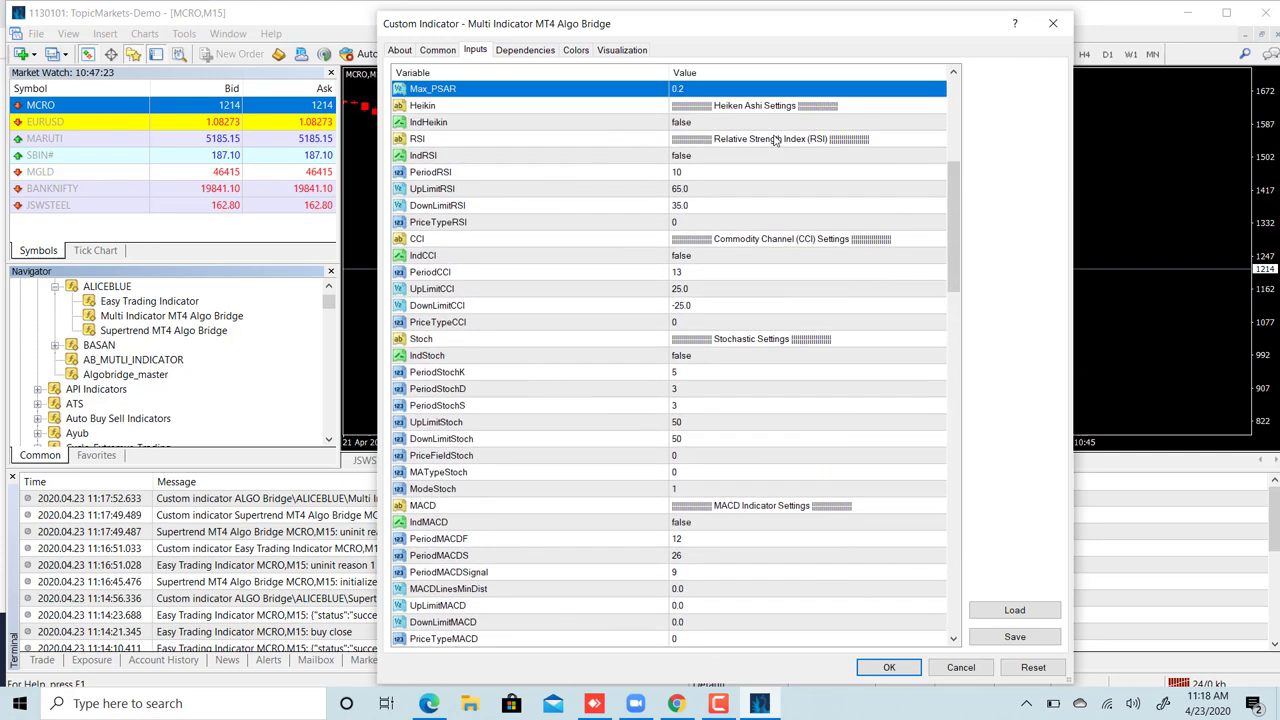
pyautogui.press('Up')
pyautogui.press('Up')
pyautogui.press('Up')
pyautogui.press('Up')
pyautogui.press('Up')
pyautogui.press('Up')
pyautogui.press('Up')
pyautogui.press('Up')
pyautogui.press('Up')
pyautogui.press('Up')
pyautogui.press('Up')
pyautogui.press('Up')
pyautogui.press('Up')
pyautogui.press('Up')
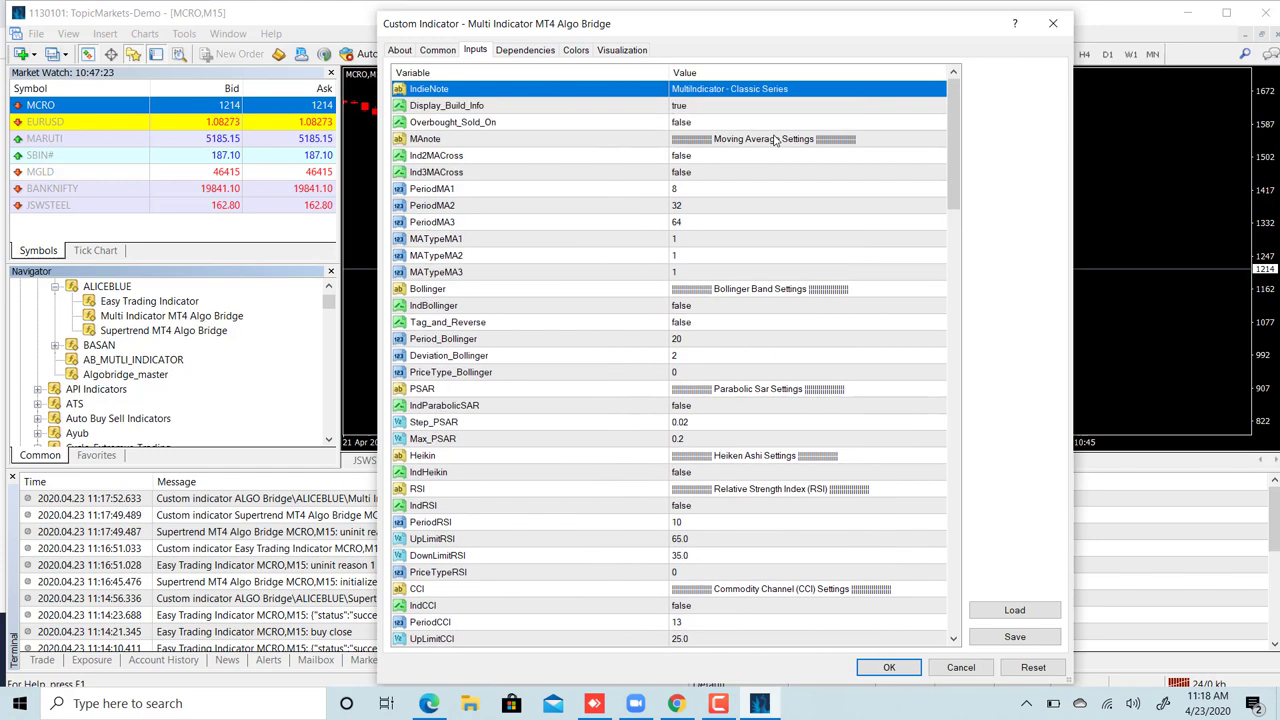
# - Set Ind2MACross to true with PeriodMA1 25 and PeriodMA2 45
pyautogui.click(690, 158)
pyautogui.click(690, 158)
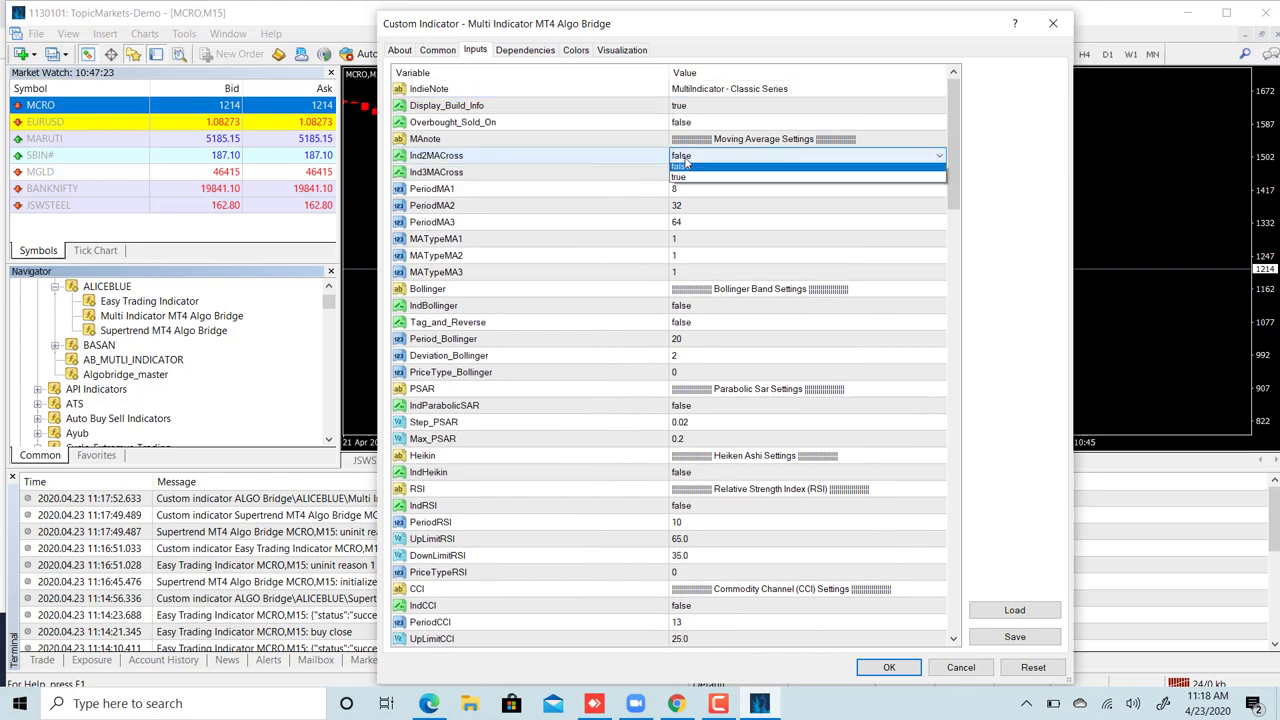
pyautogui.click(693, 182)
pyautogui.doubleClick(687, 188)
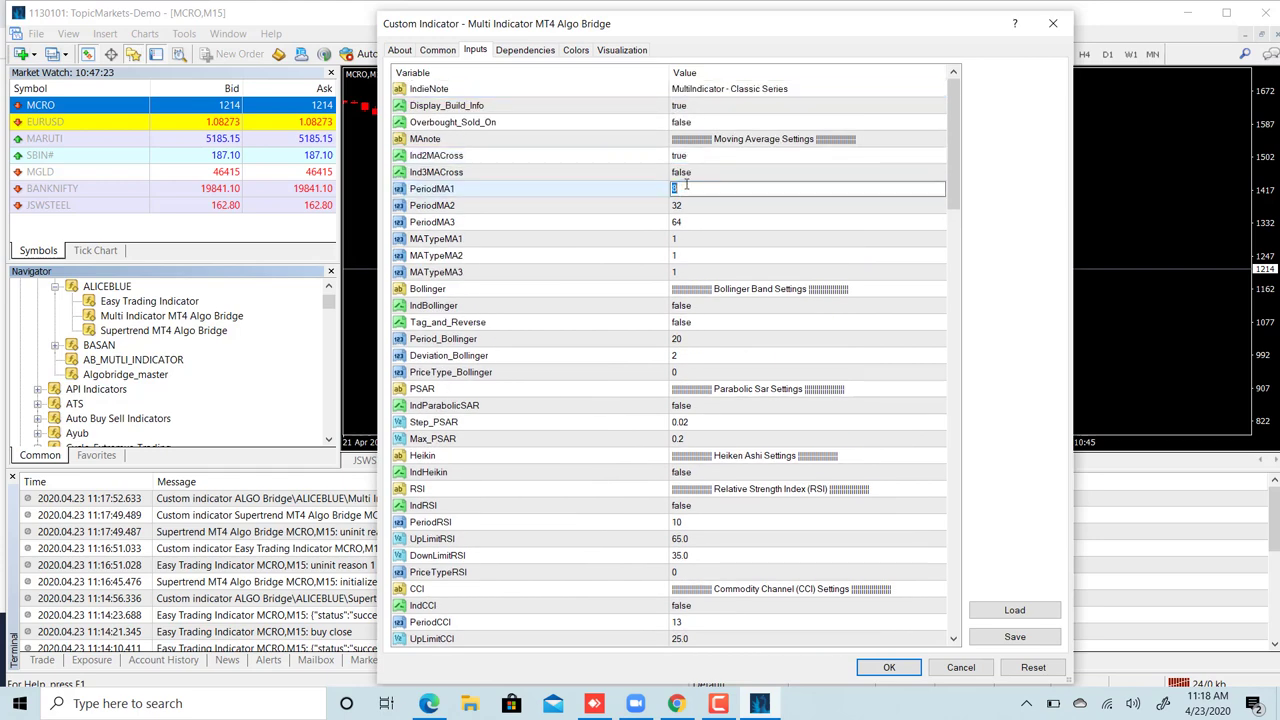
pyautogui.write('25')
pyautogui.doubleClick(679, 206)
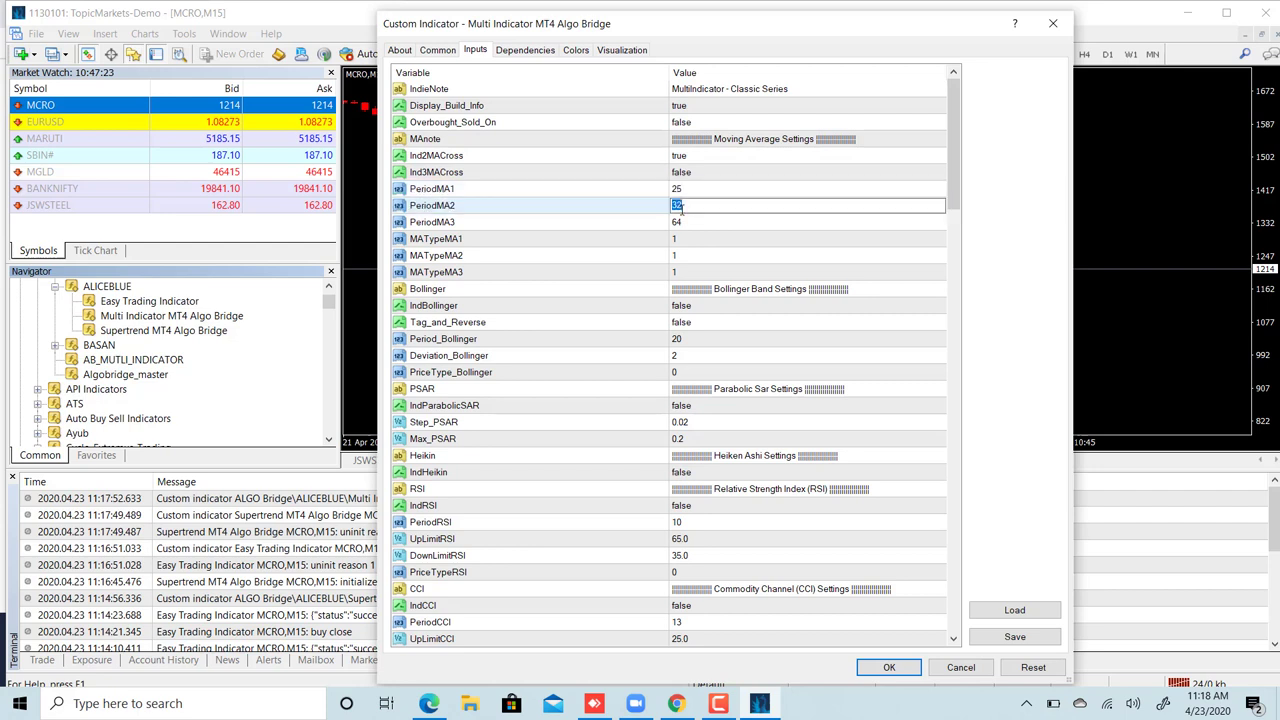
pyautogui.write('45')
pyautogui.click(697, 308)
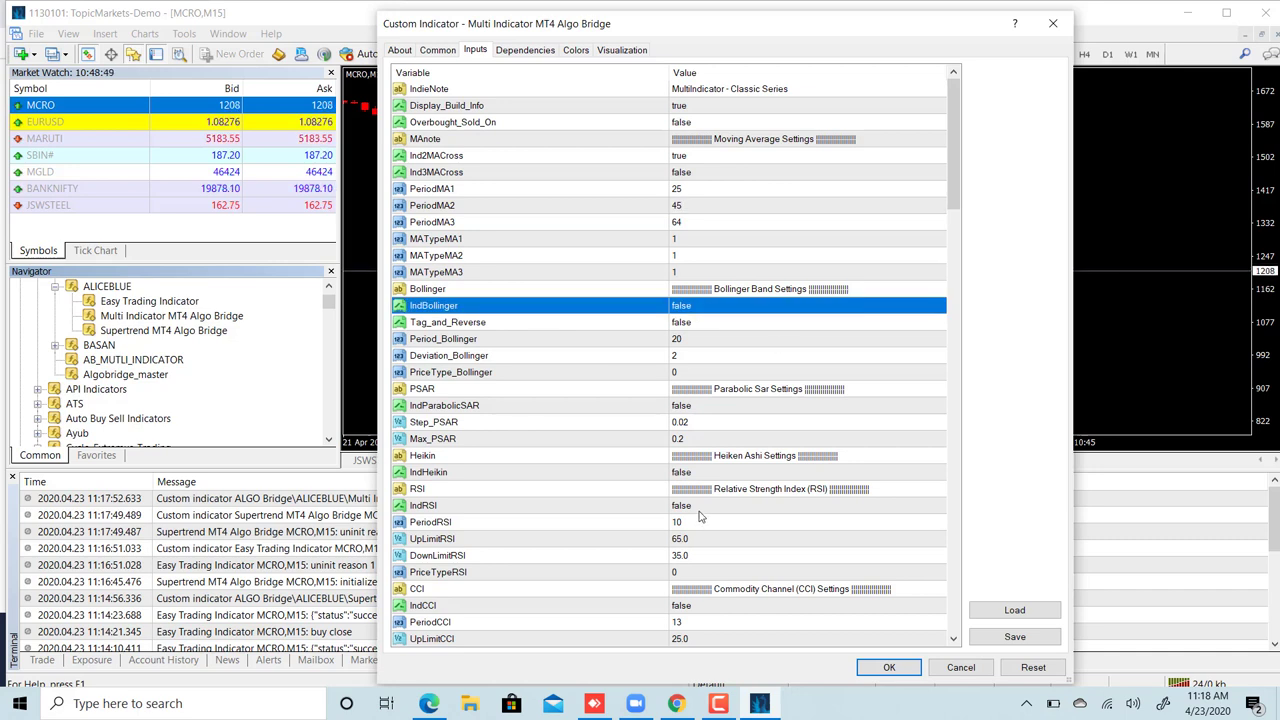
# - Set IndRSI to true with PeriodRSI 14 and apply the indicator to the chart
pyautogui.click(700, 506)
pyautogui.click(700, 506)
pyautogui.click(690, 532)
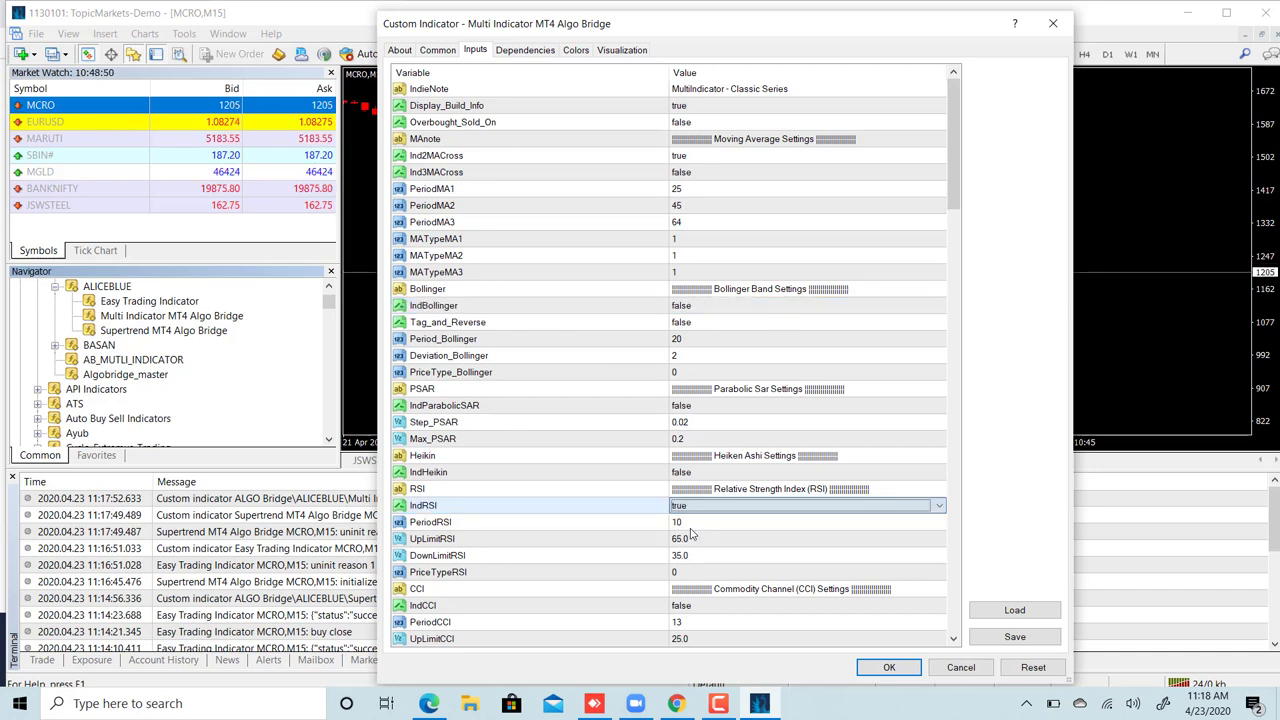
pyautogui.click(698, 522)
pyautogui.click(698, 522)
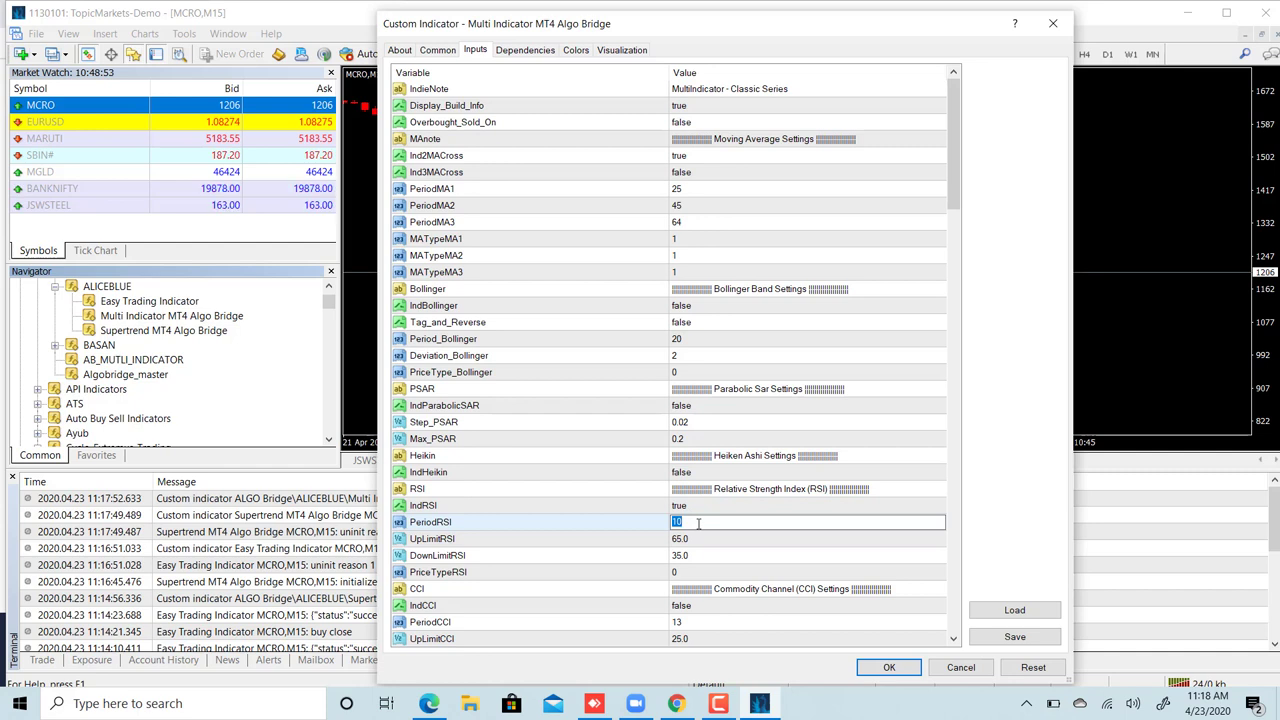
pyautogui.write('14')
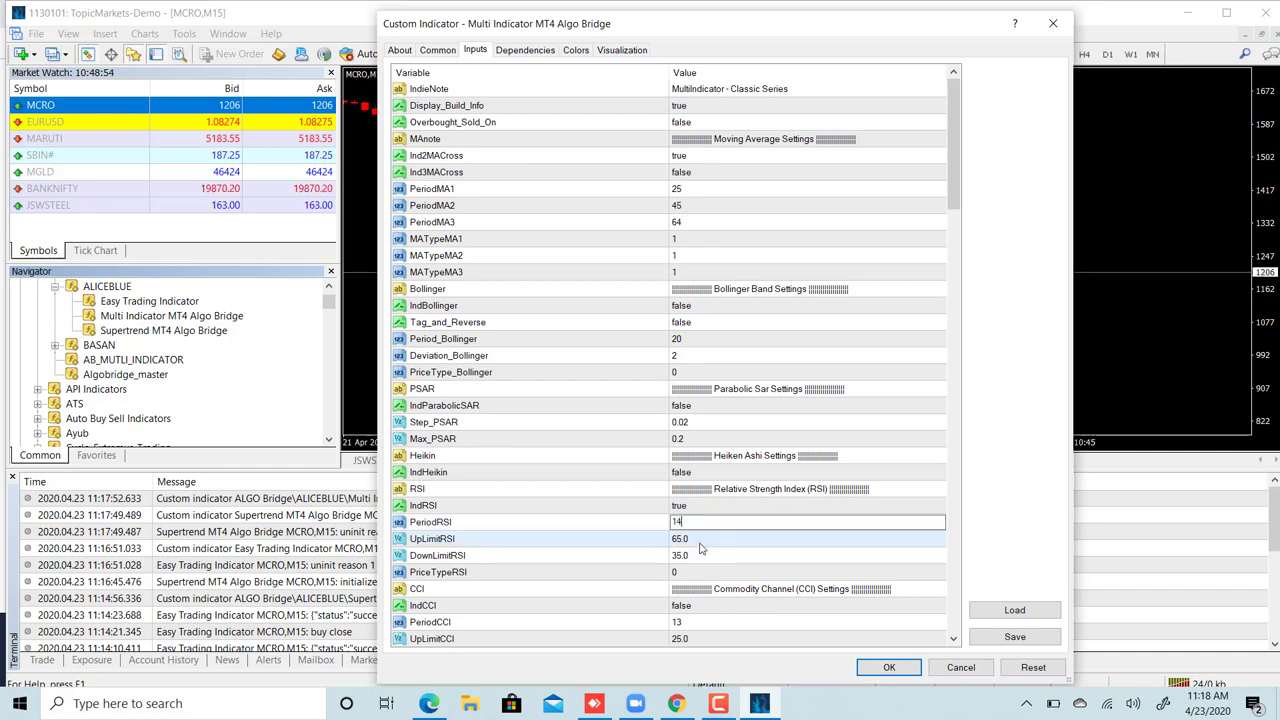
pyautogui.click(700, 540)
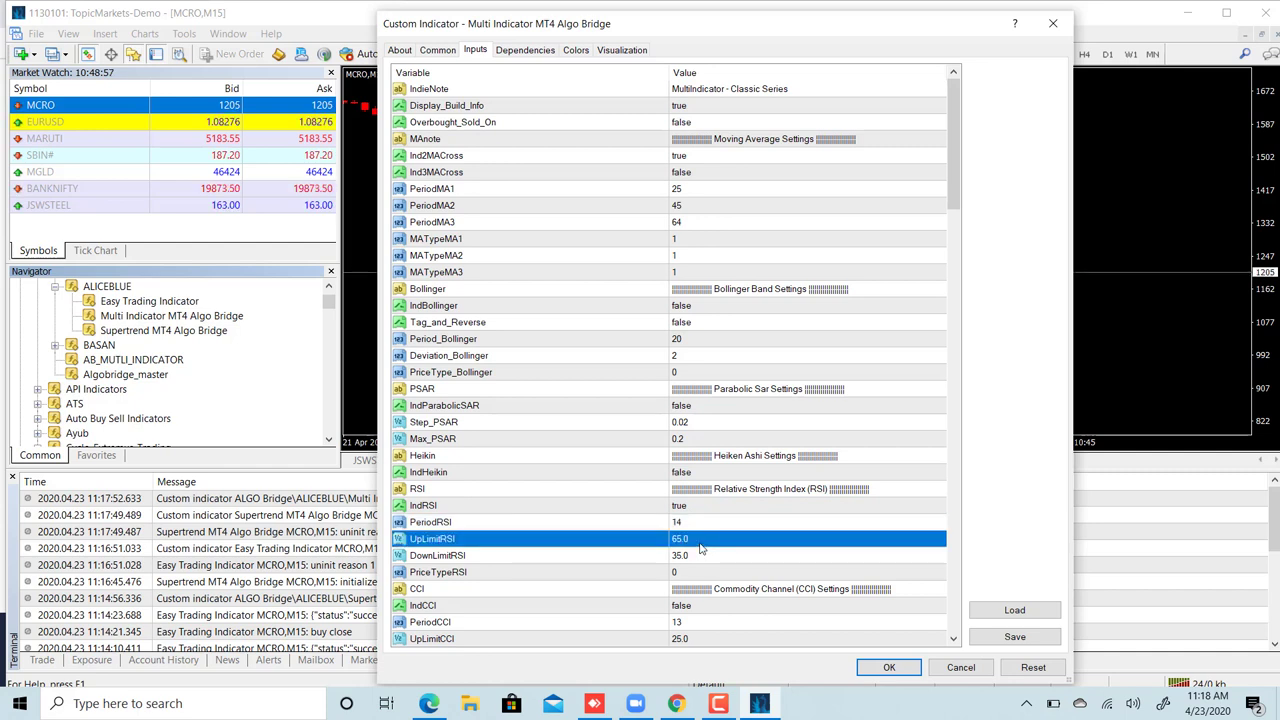
pyautogui.click(686, 557)
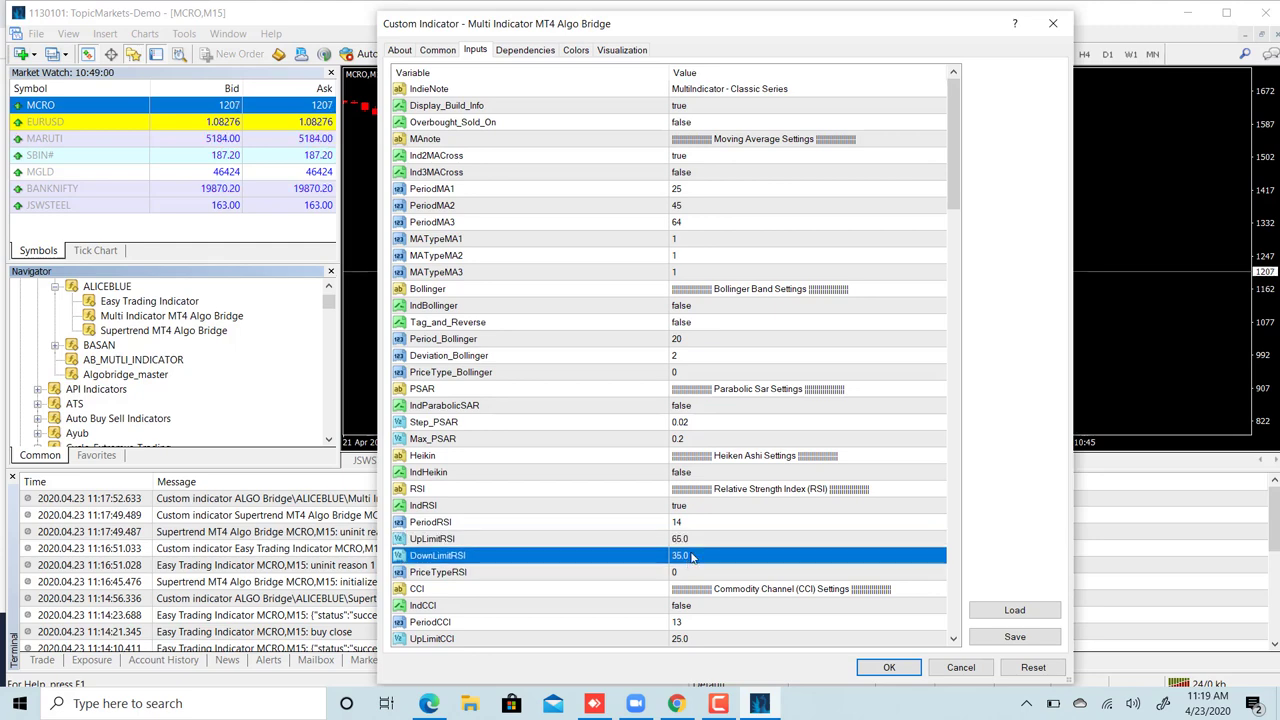
pyautogui.click(889, 668)
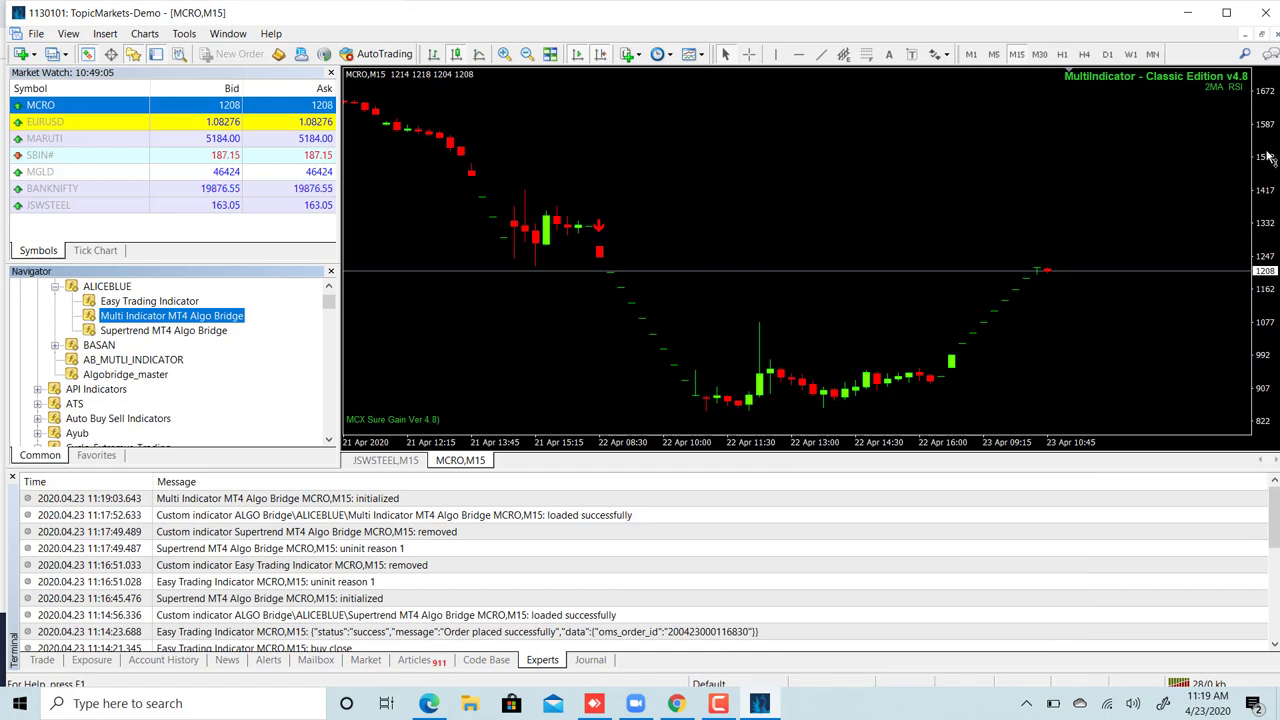
# - Compress the MCRO M15 price scale and shrink the Terminal panel so the chart is taller
pyautogui.moveTo(1268, 158); pyautogui.dragTo(1268, 172)
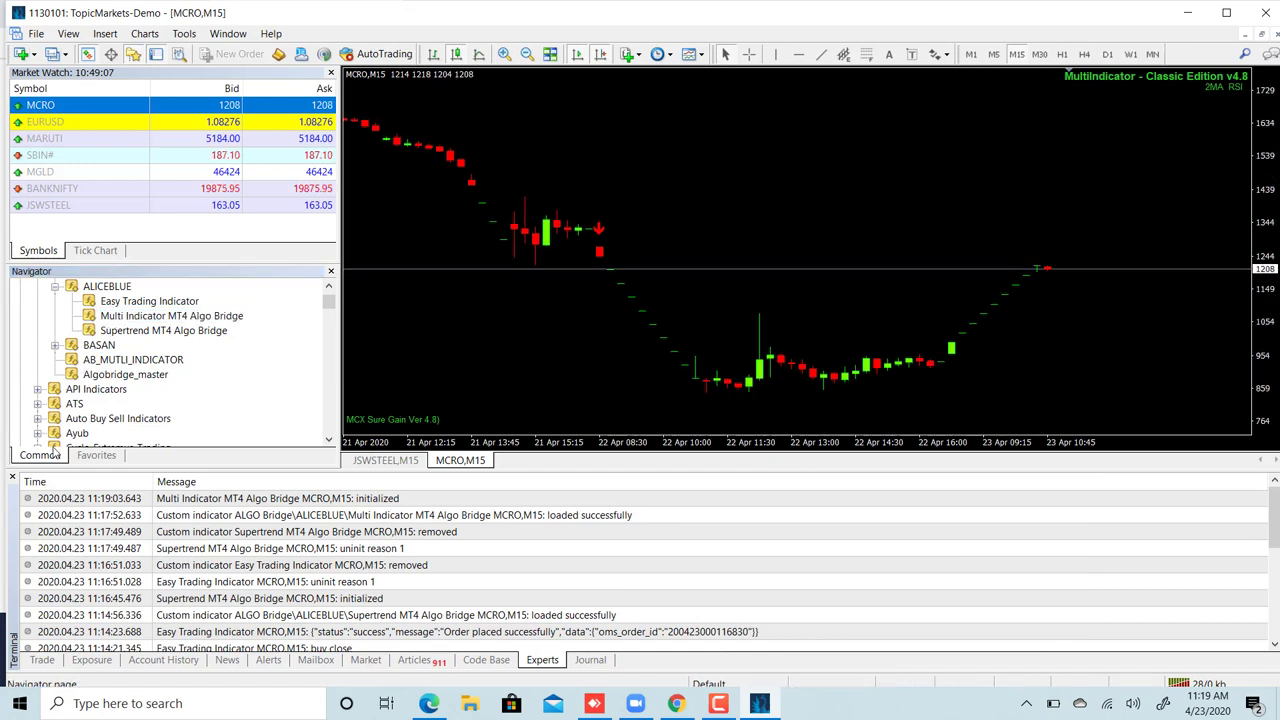
pyautogui.moveTo(433, 471); pyautogui.dragTo(447, 551)
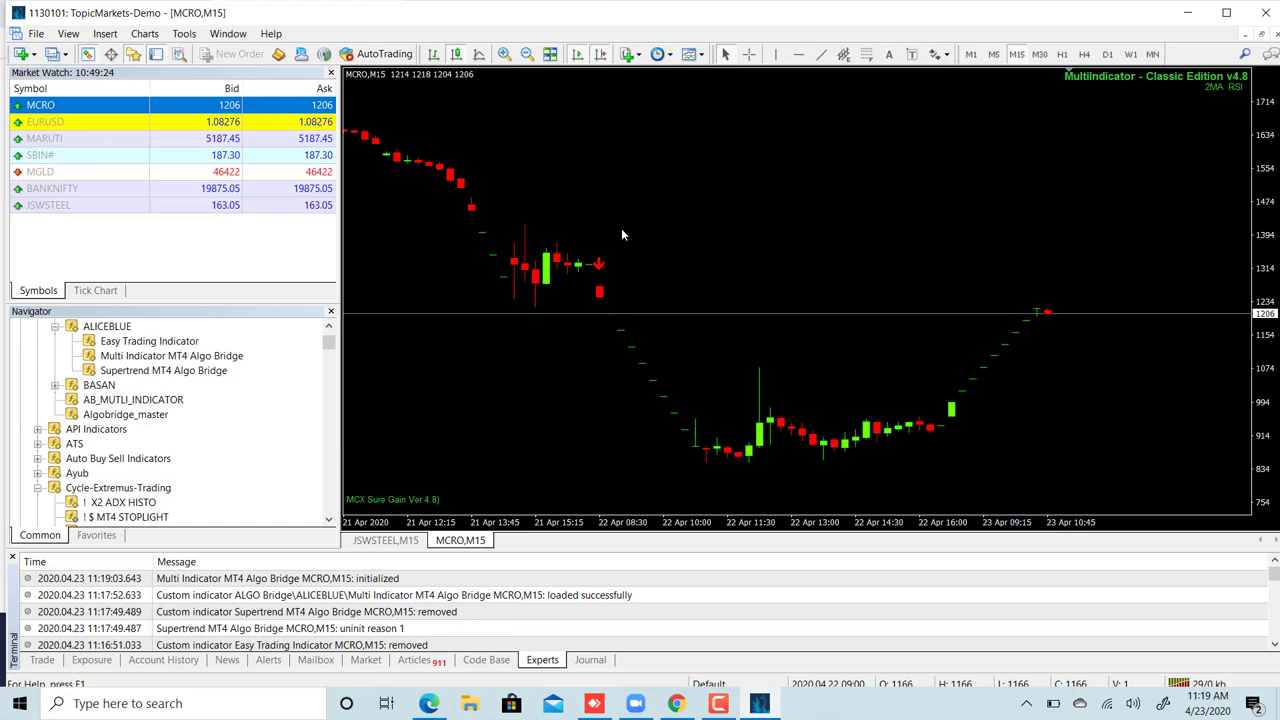
# - Switch to the AlgoBridge dashboard in Chrome and open the STRATEGIES page
pyautogui.click(676, 703)
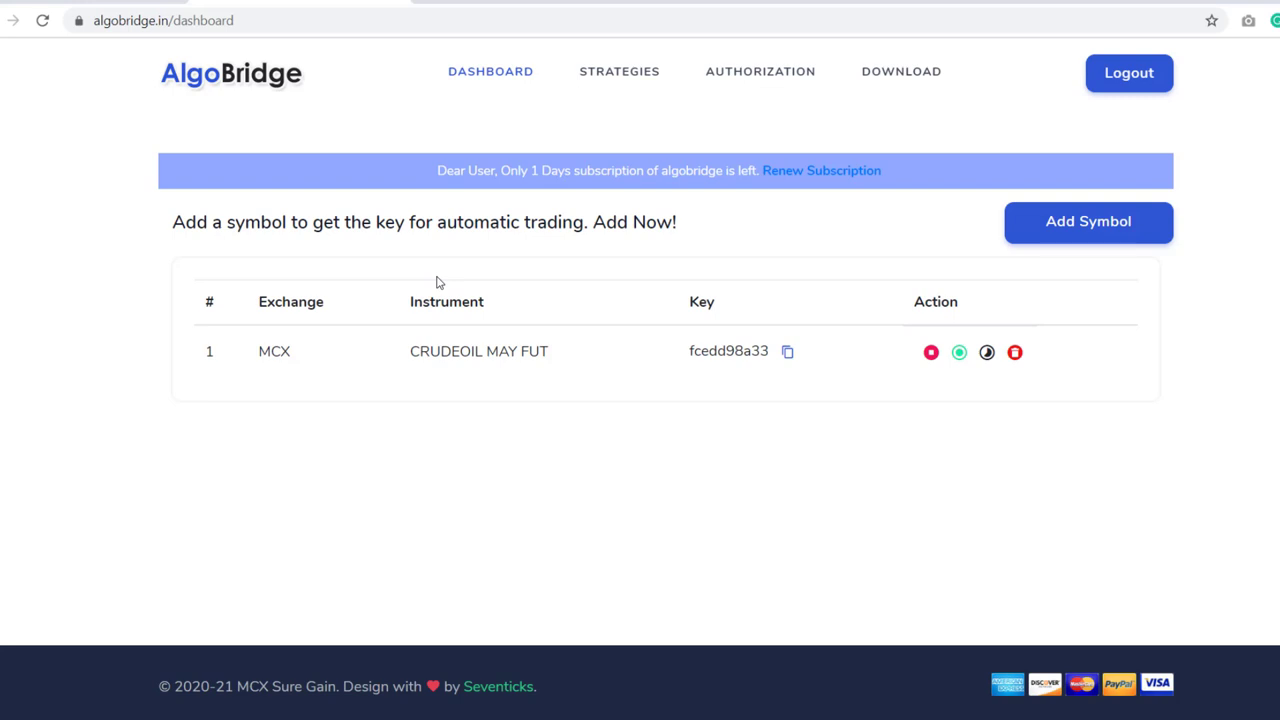
pyautogui.click(612, 78)
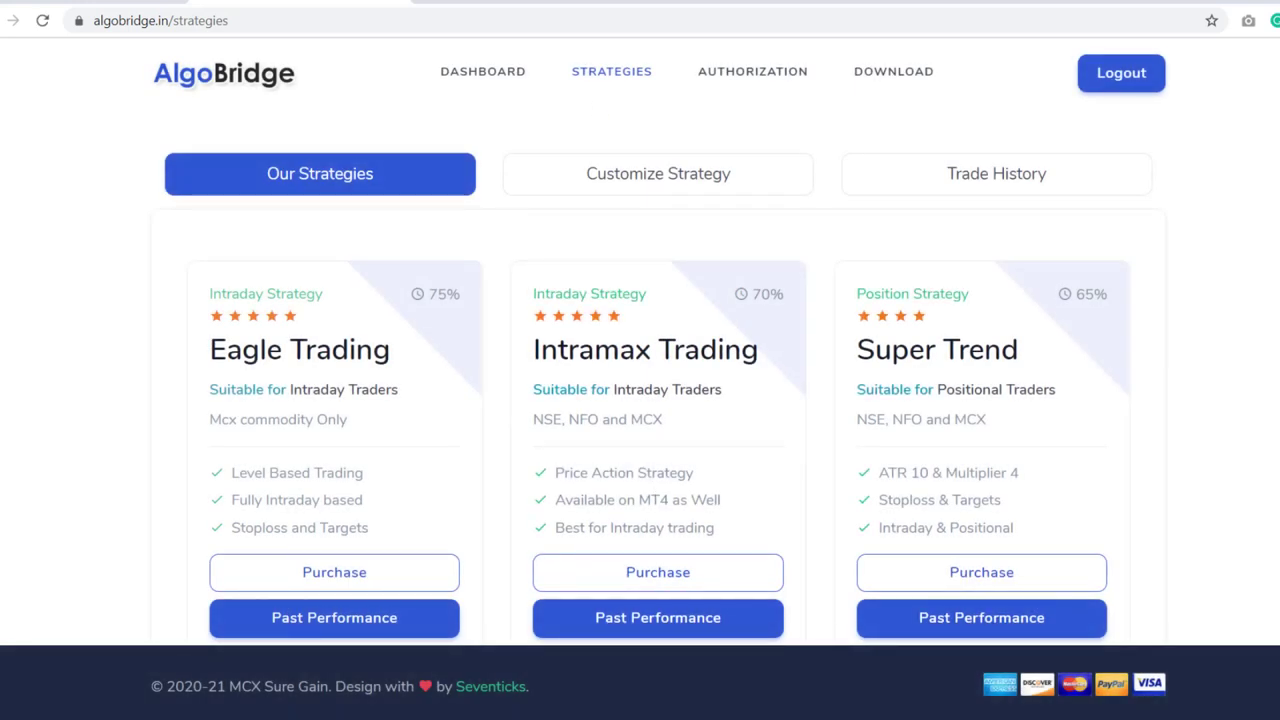
pyautogui.scroll(-1, 658, 370)
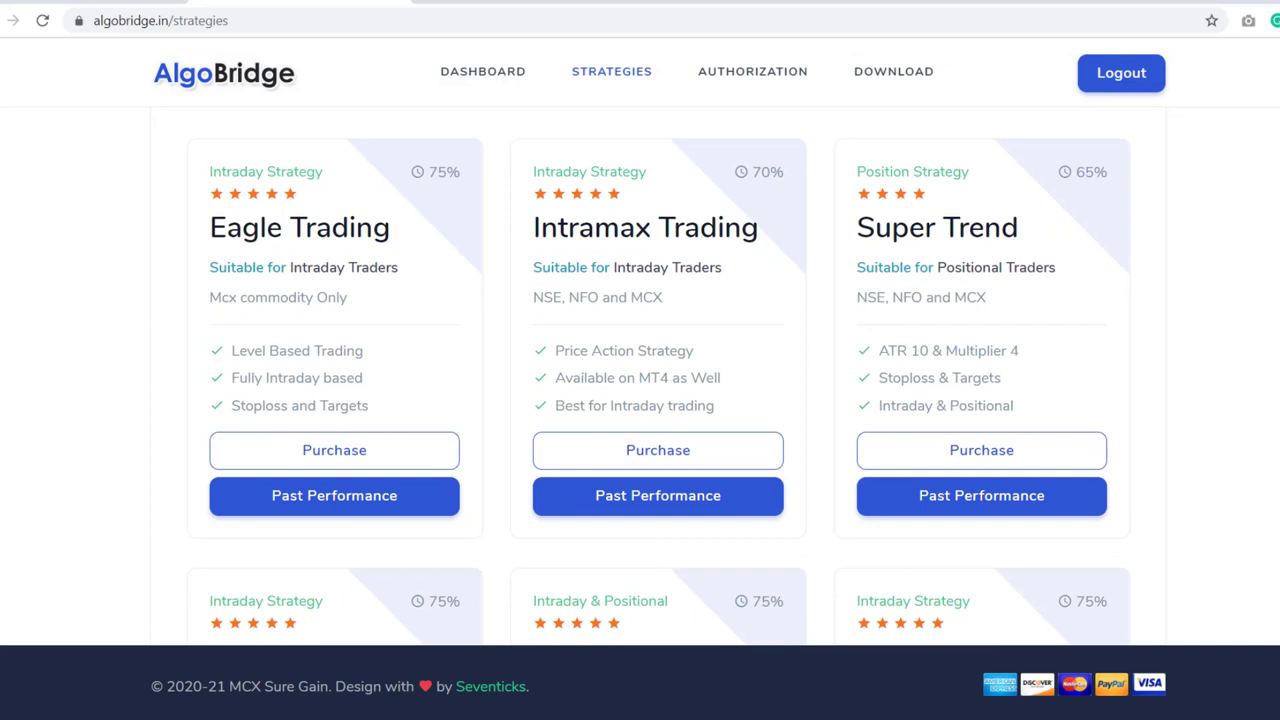
pyautogui.scroll(-1, 669, 386)
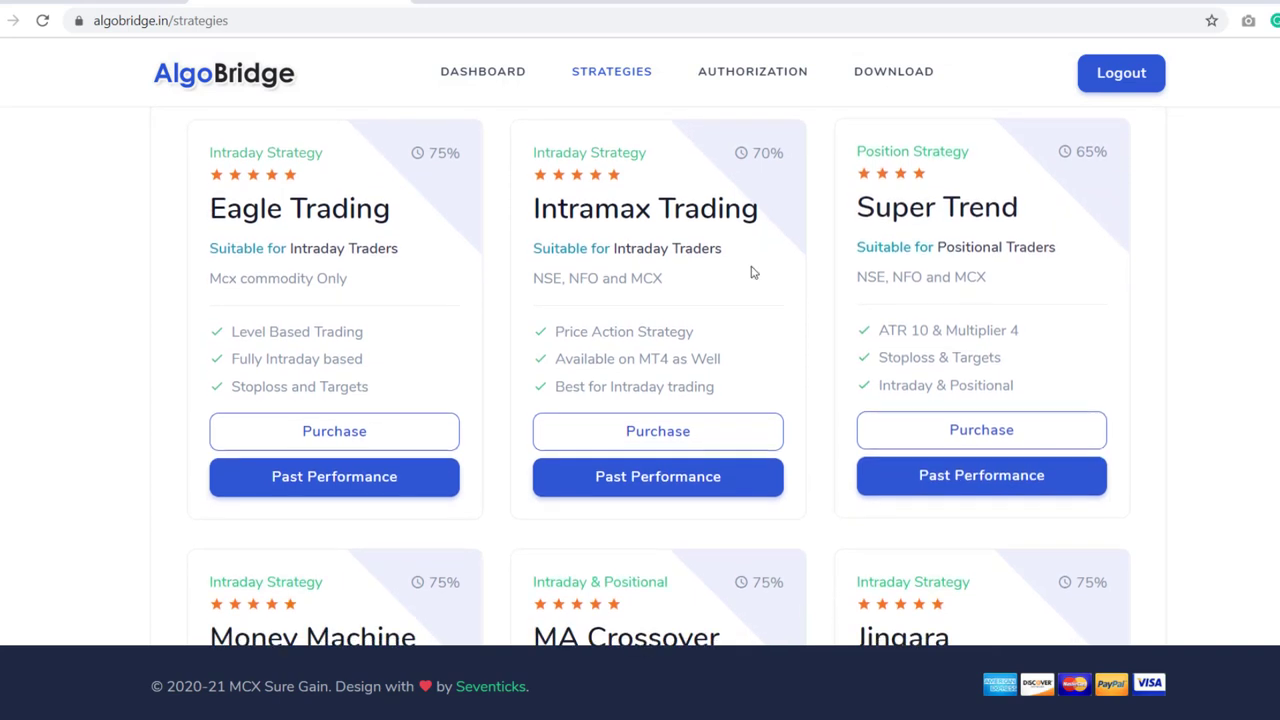
pyautogui.click(651, 436)
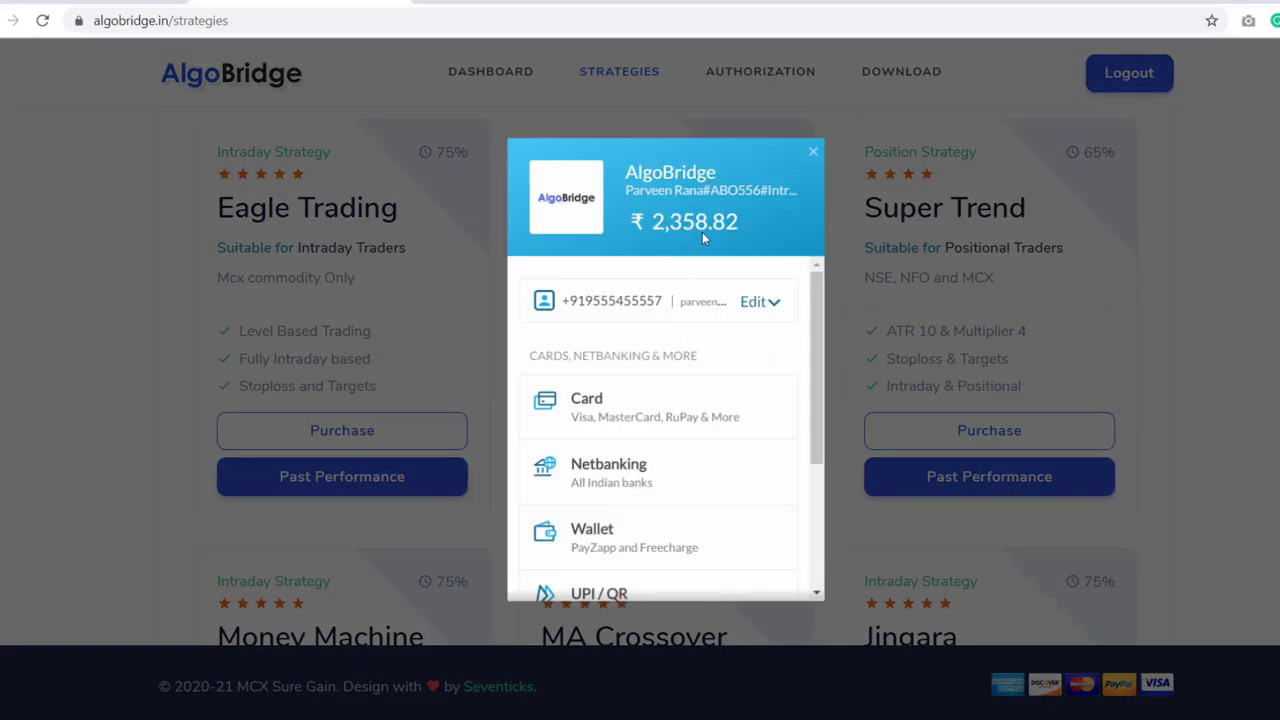
pyautogui.click(811, 155)
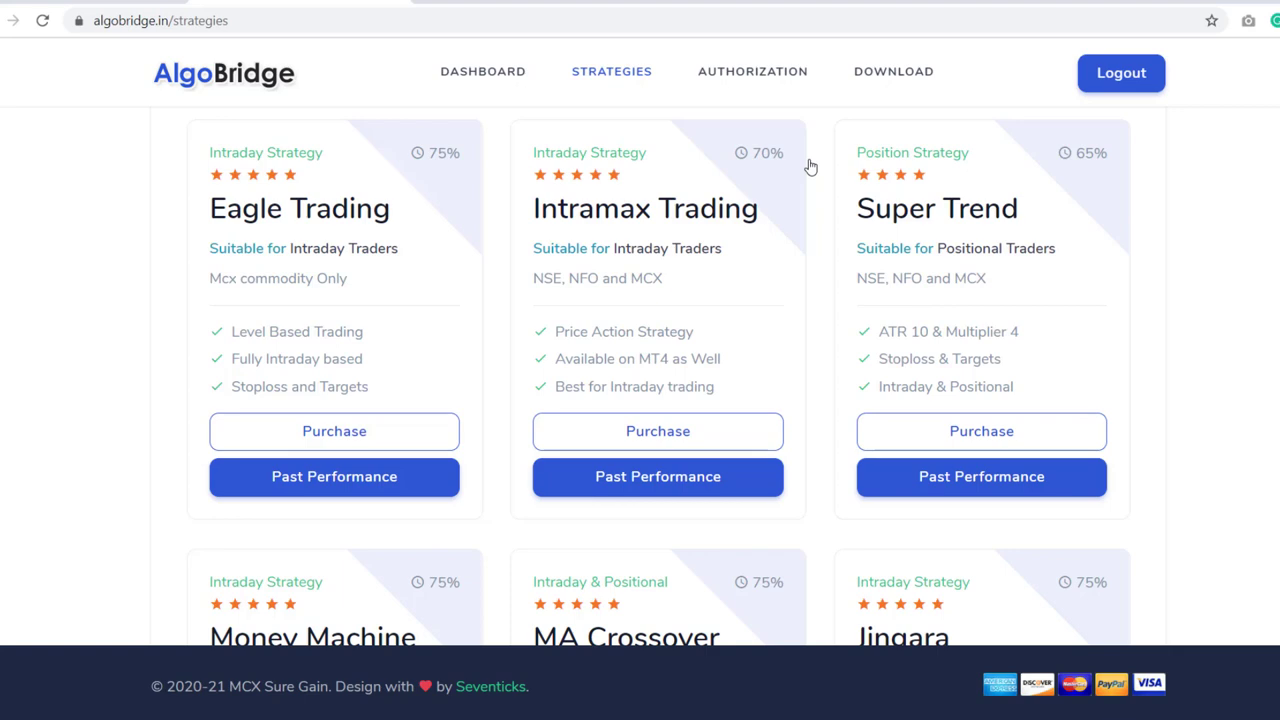
pyautogui.click(1014, 431)
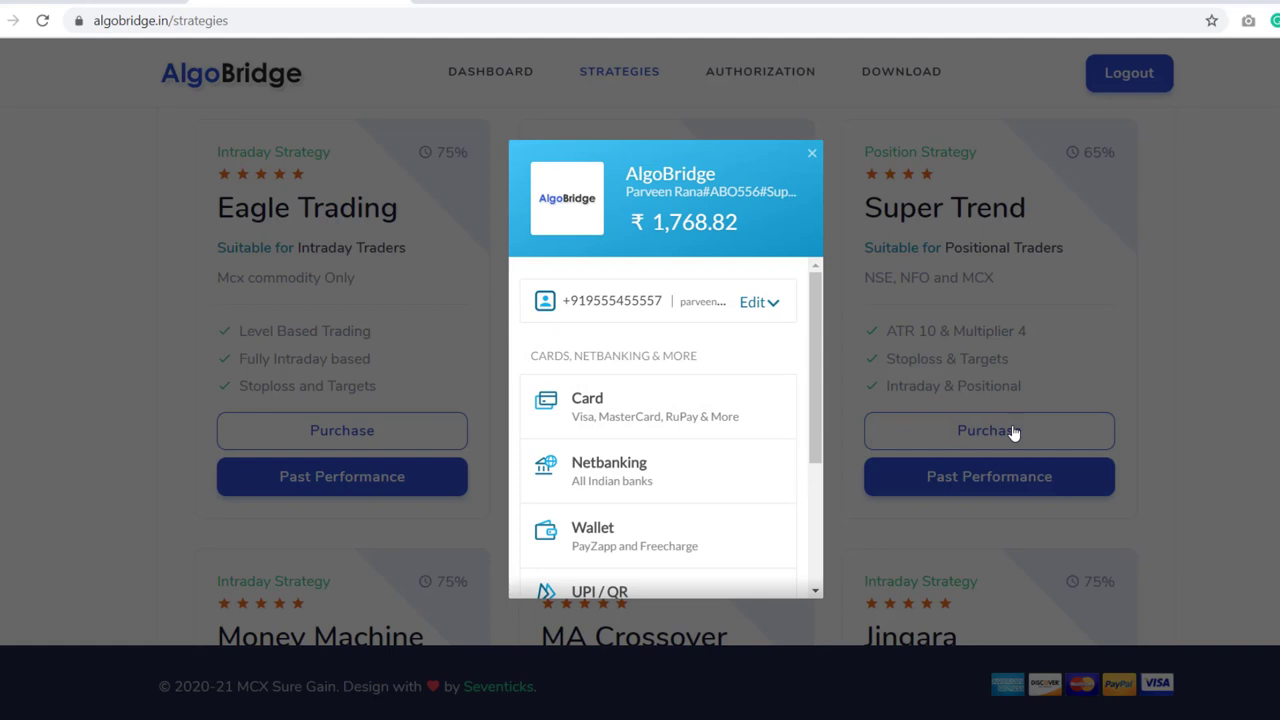
pyautogui.click(812, 155)
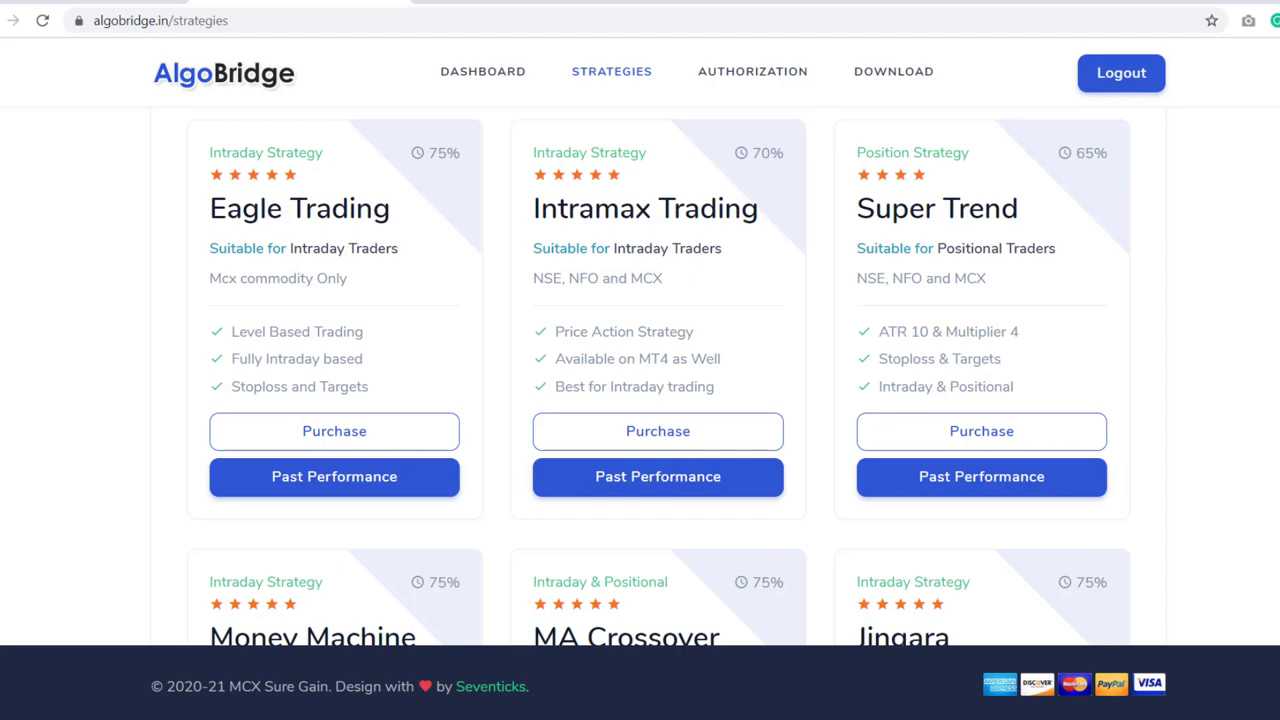
# - Look over the Eagle Trading, Intramax Trading and Super Trend cards, then go to AUTHORIZATION
pyautogui.scroll(-4, 640, 380)
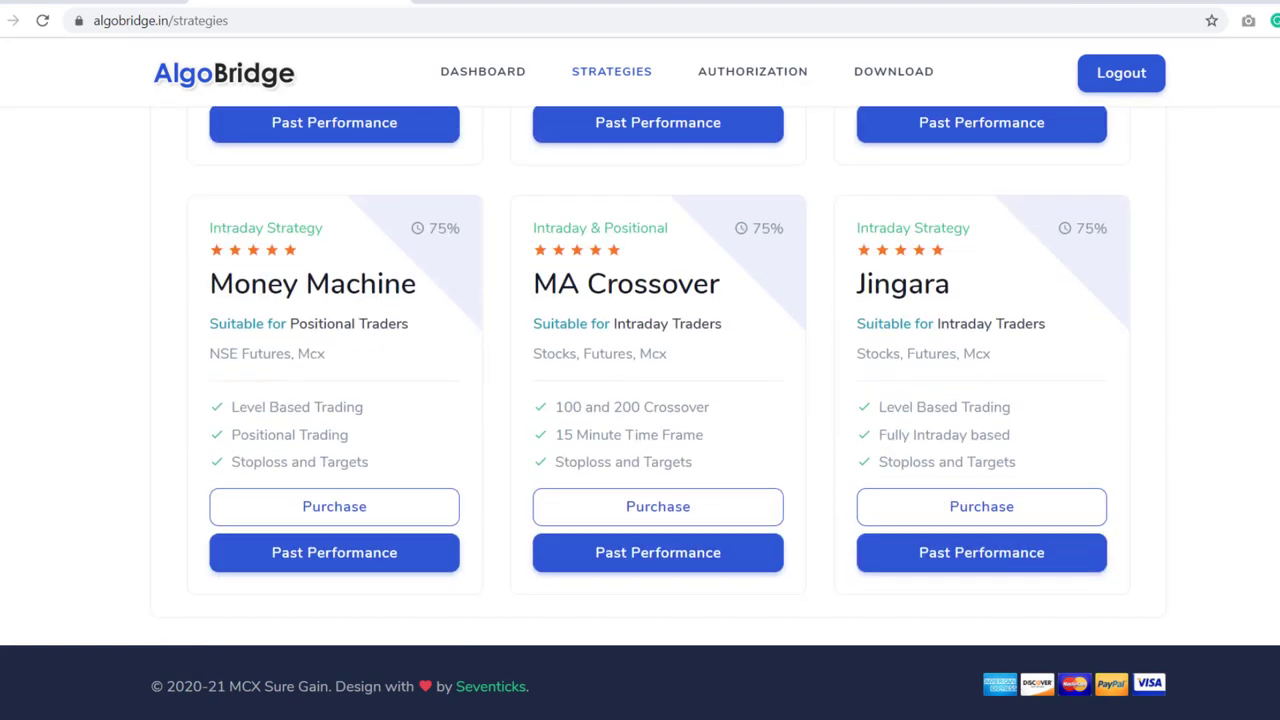
pyautogui.scroll(5, 640, 380)
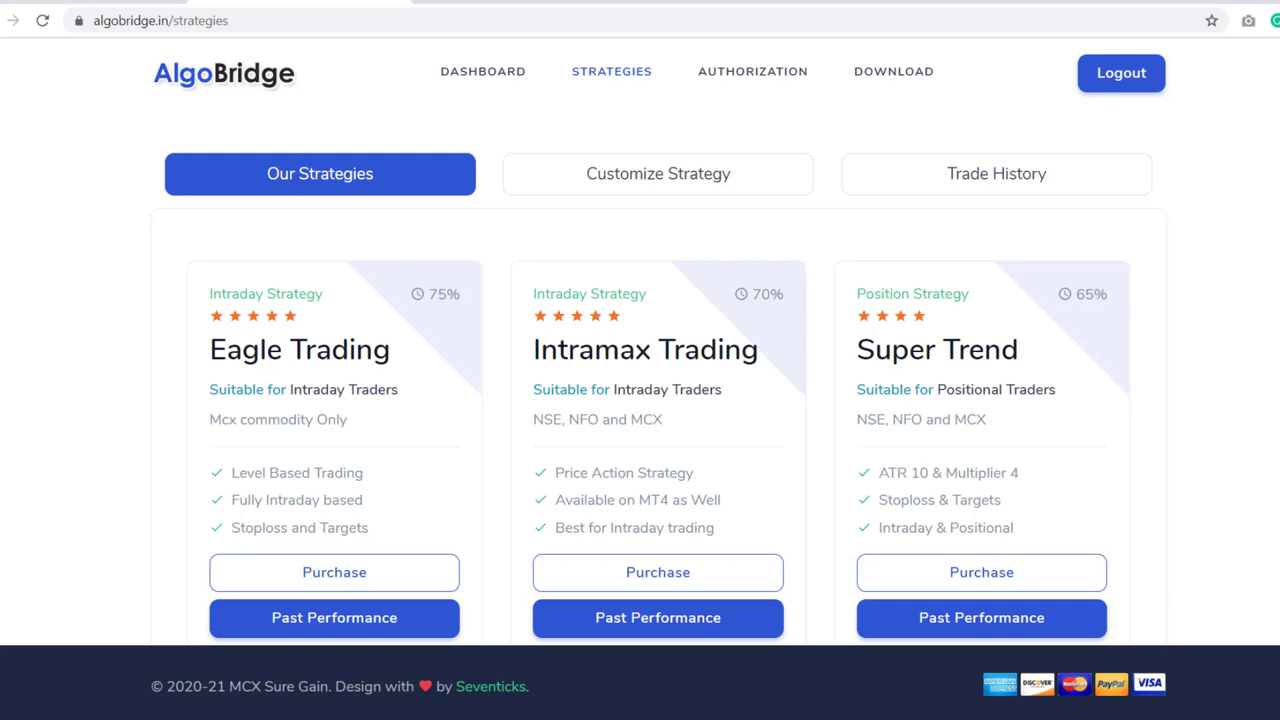
pyautogui.click(753, 72)
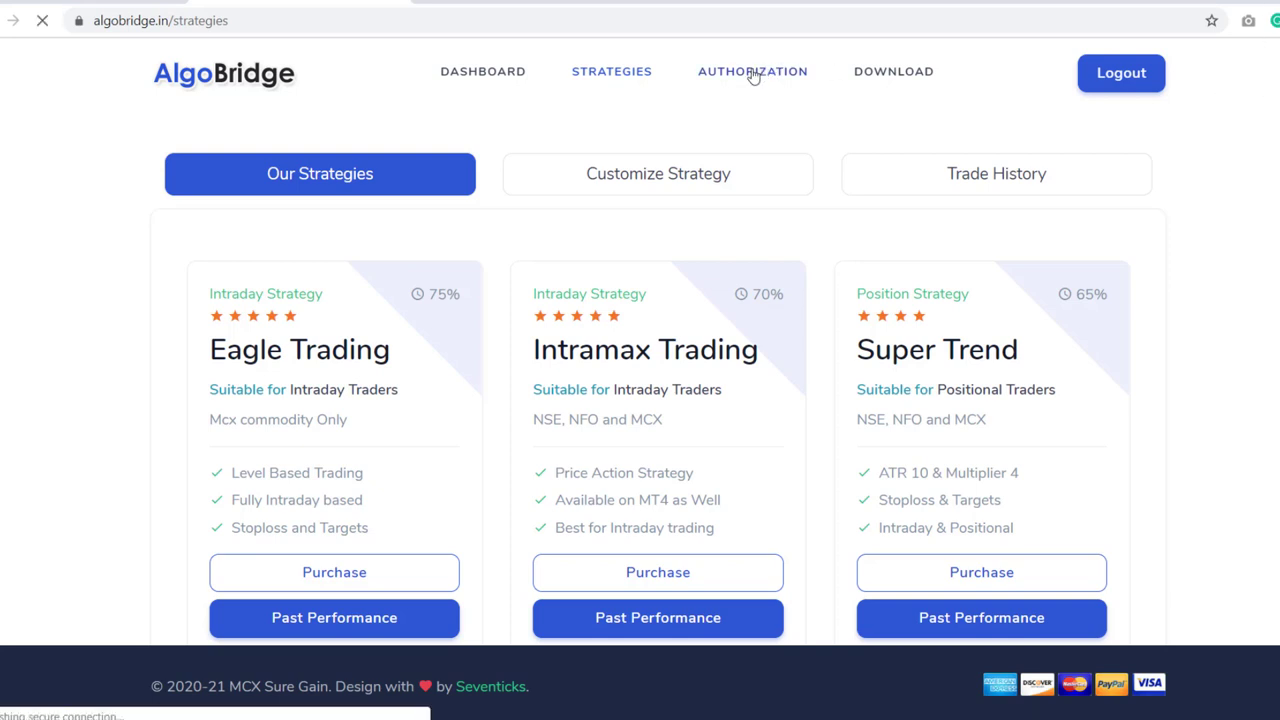